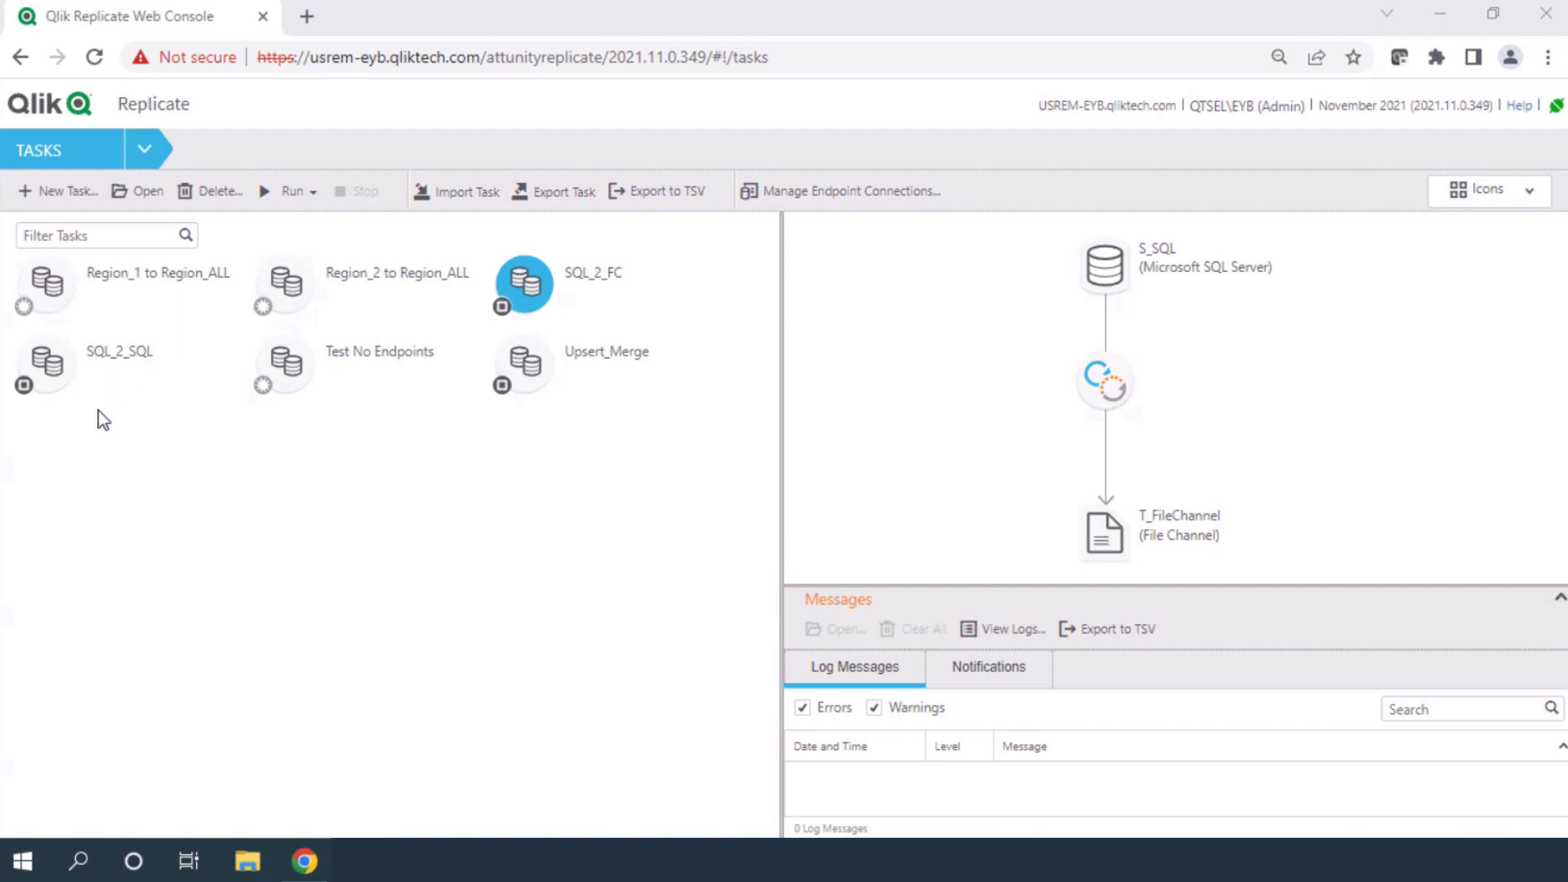
Create a unidirectional replication task named SQL_2_SQL_TRN with the Full Load and Apply Changes options.
click(70, 192)
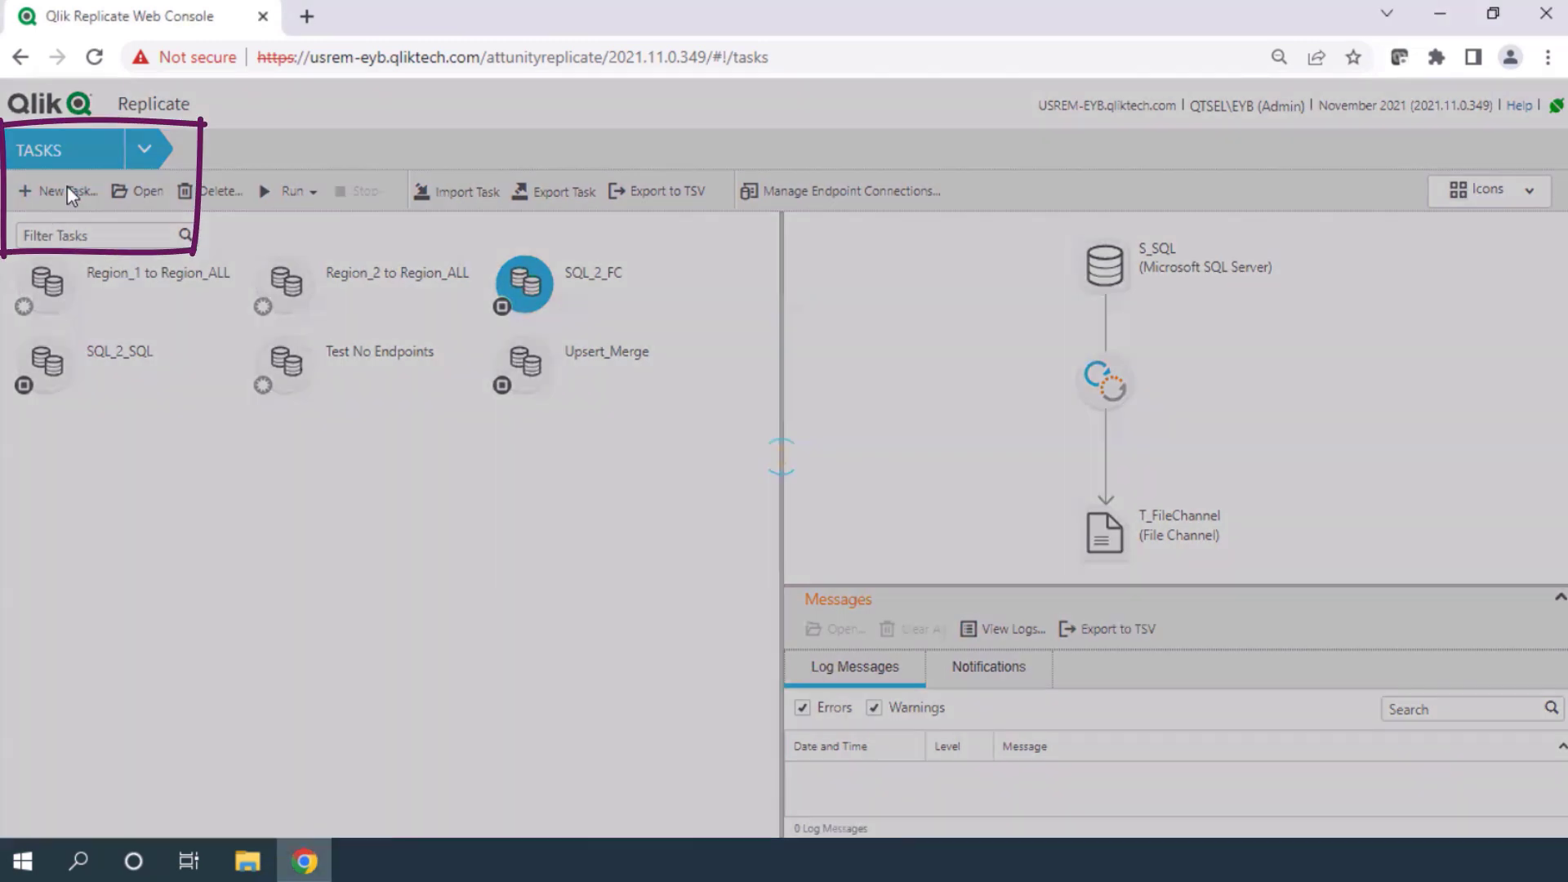
text(SQL_2_SQL_TRN)
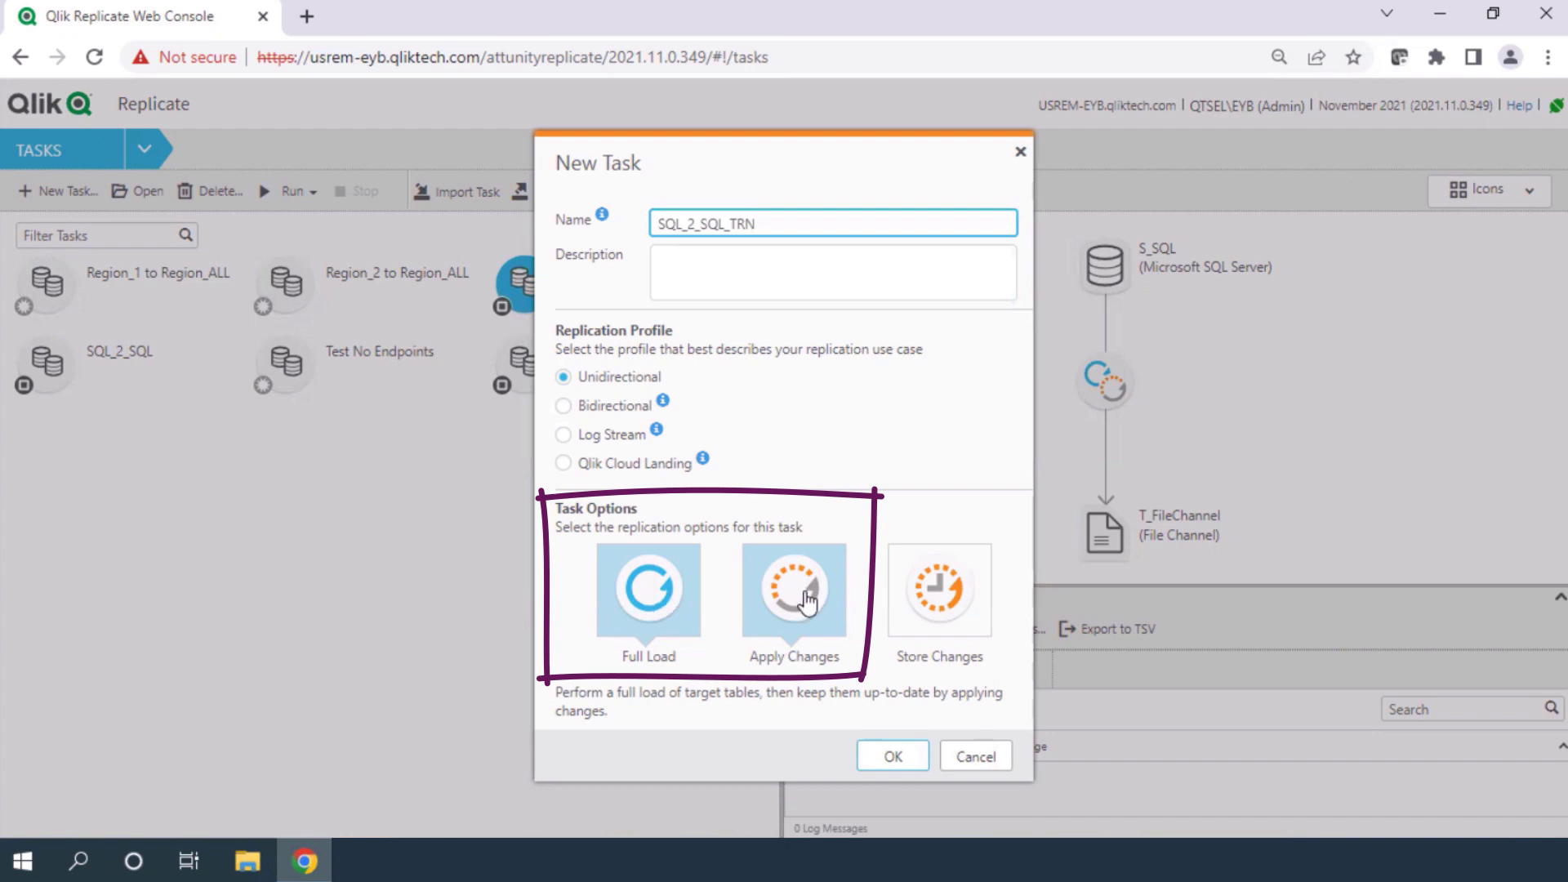
click(898, 756)
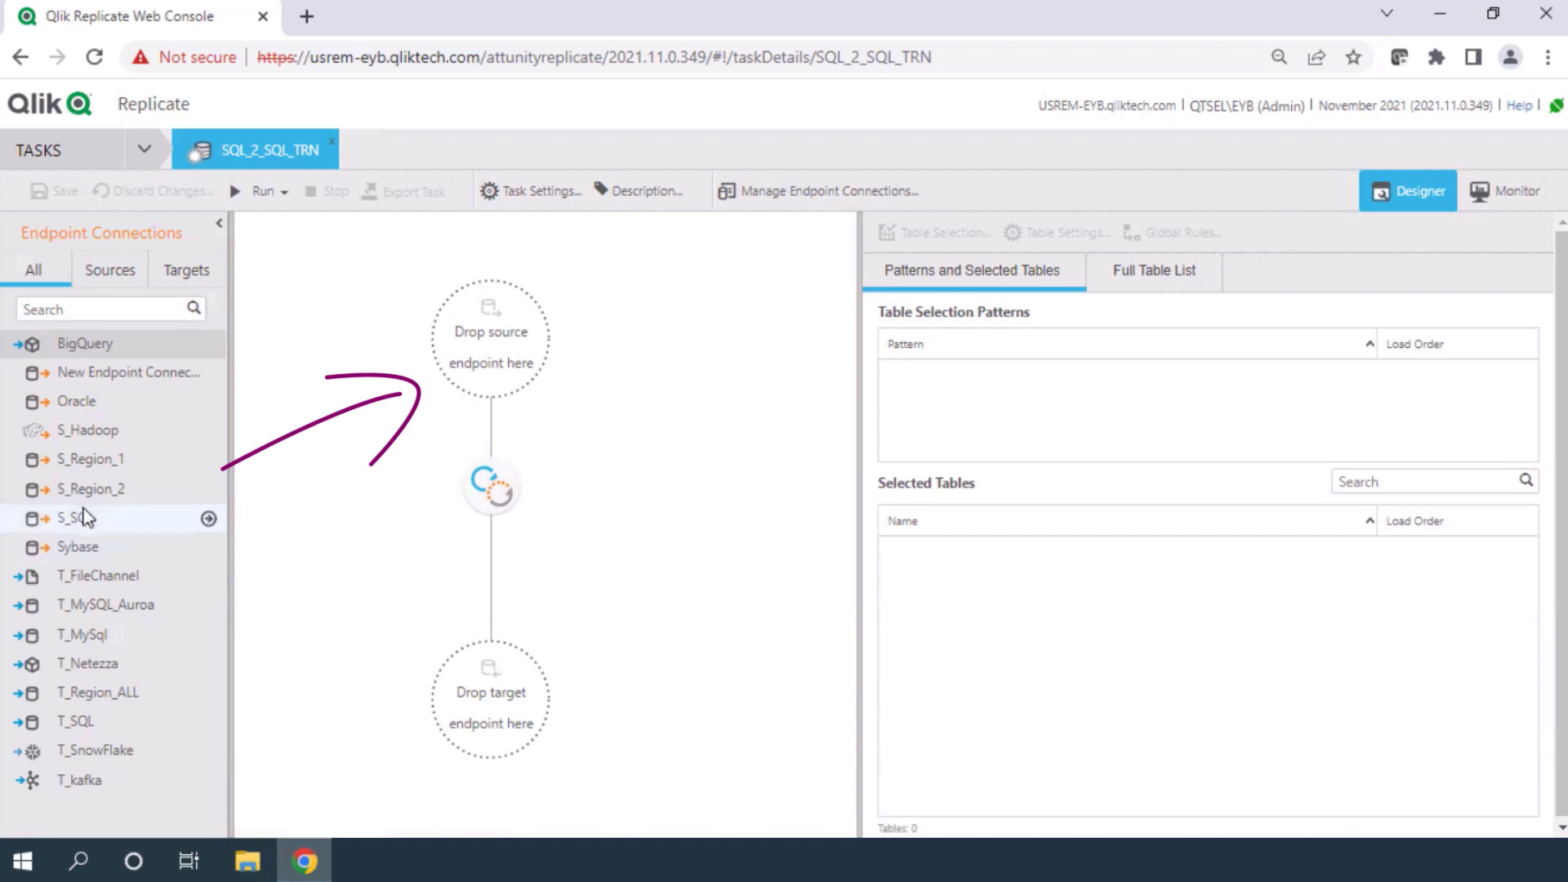
Assign S_SQL as the task's source endpoint and T_SQL as its target endpoint.
drag(78, 523, 481, 347)
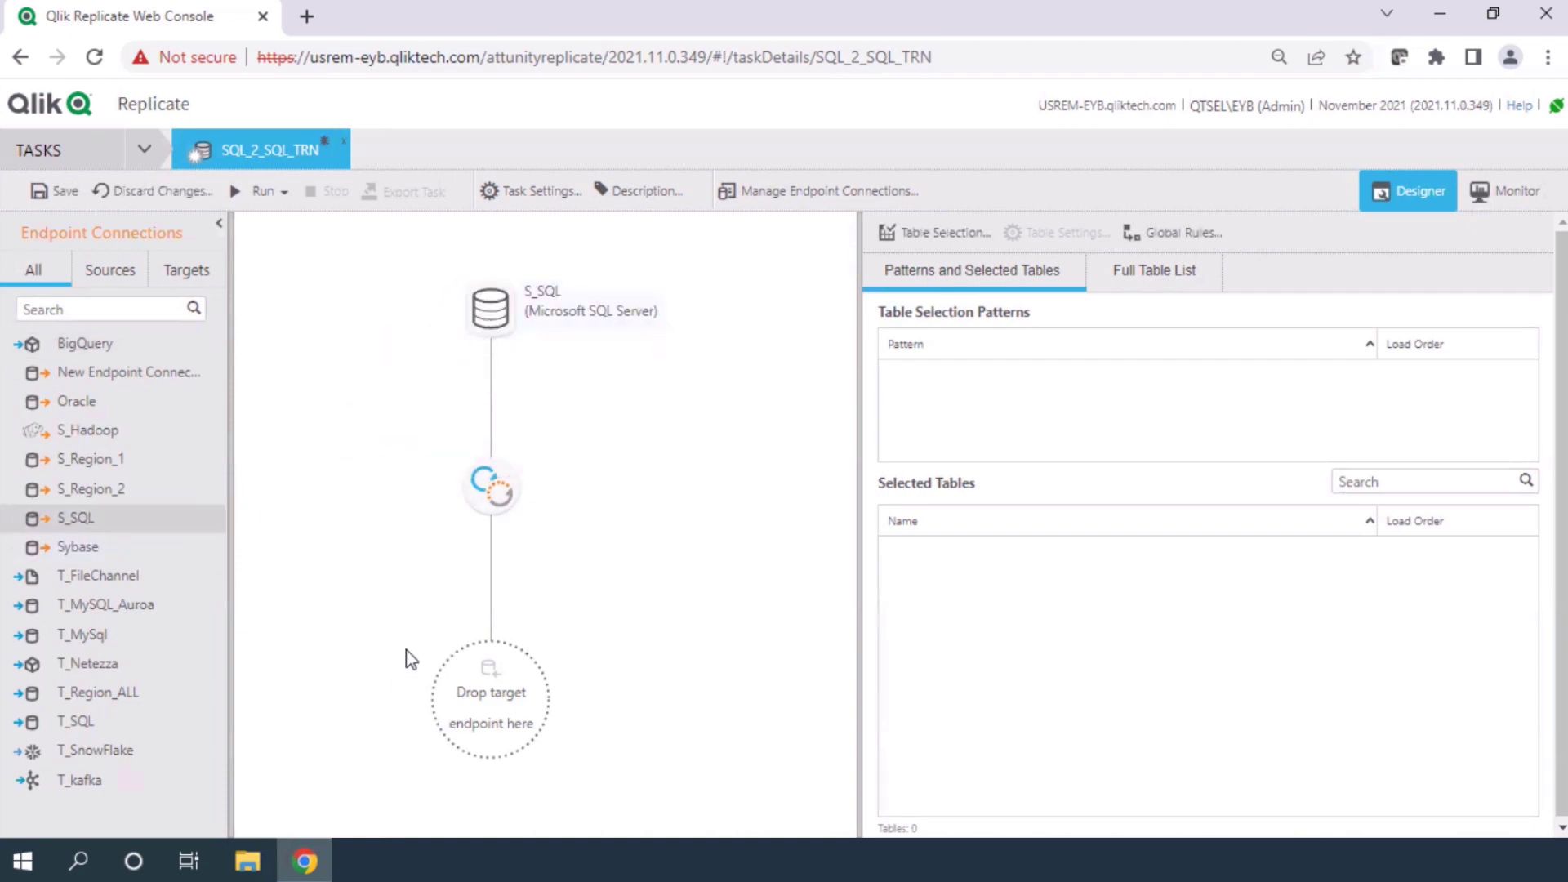
drag(72, 727, 490, 706)
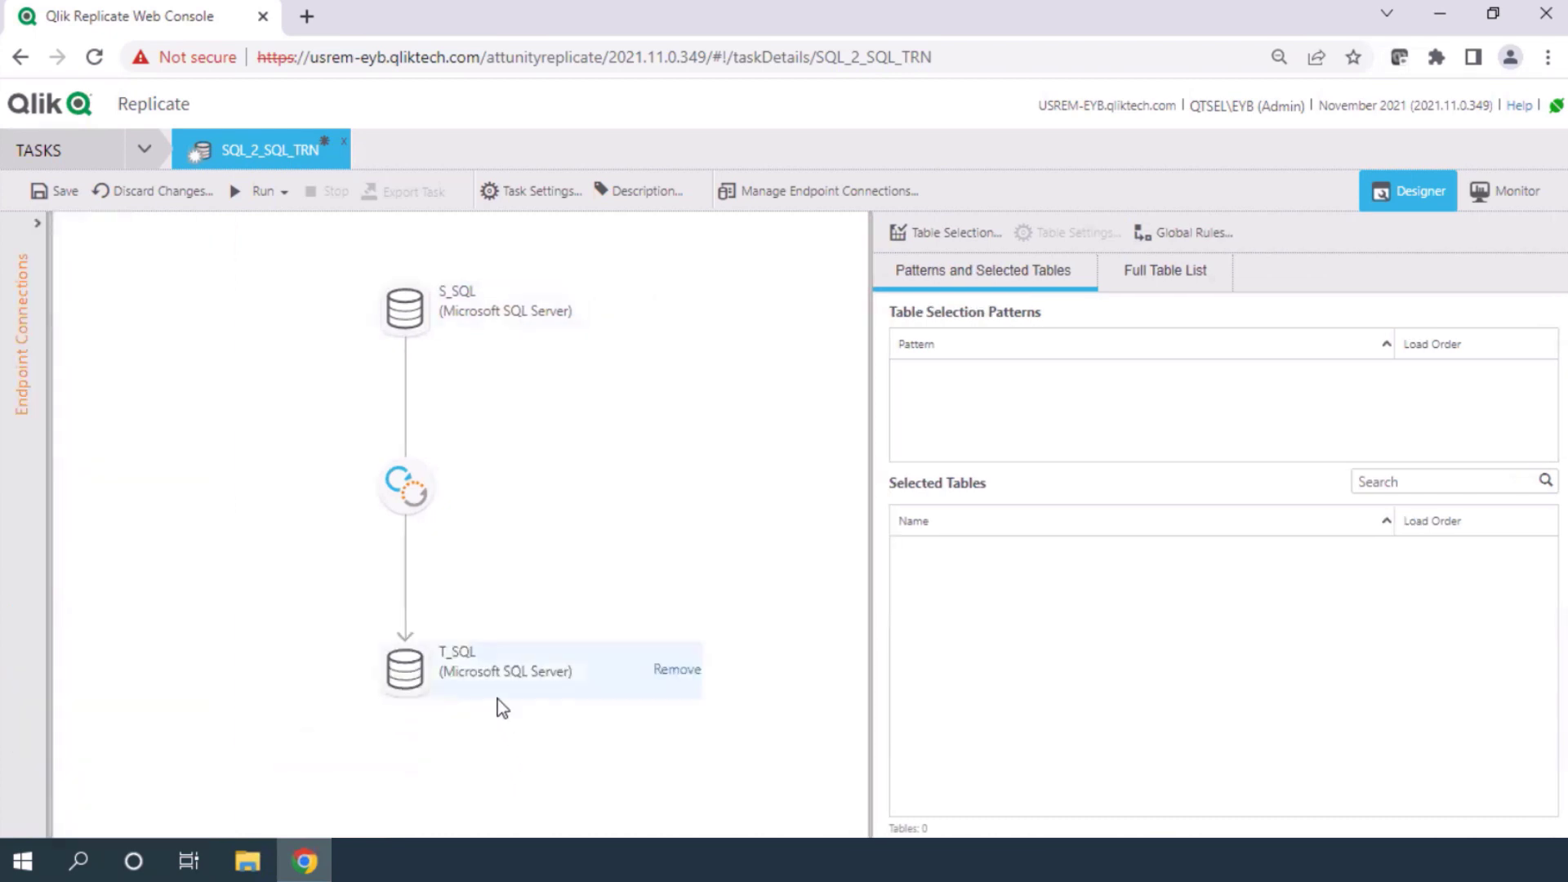
click(42, 223)
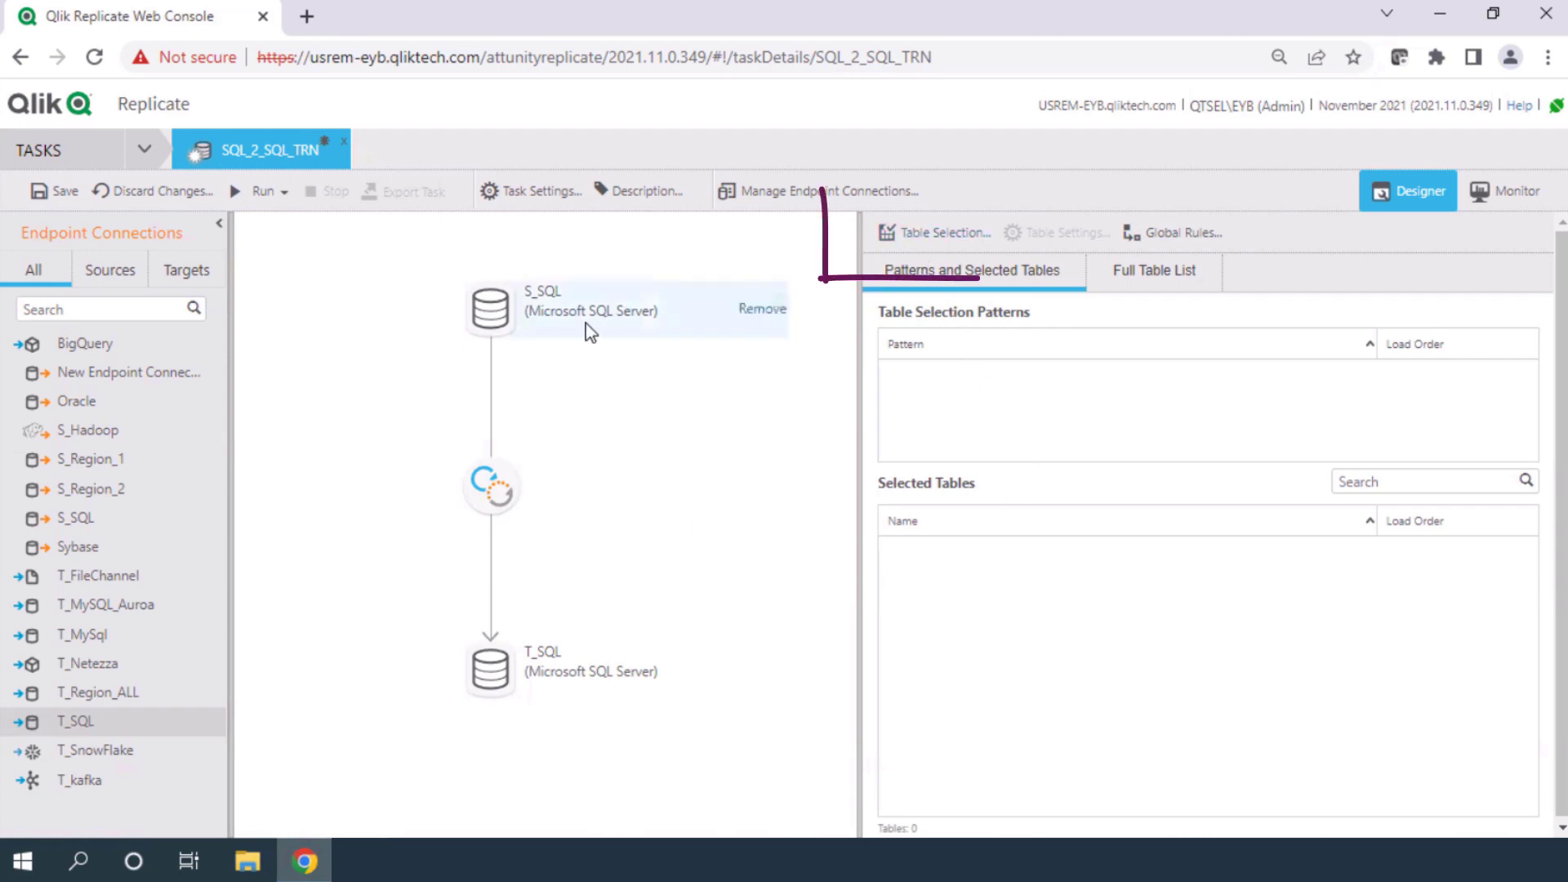
Search the dbo schema for source tables and add the CUSTOMER table to the task's selected tables.
click(943, 239)
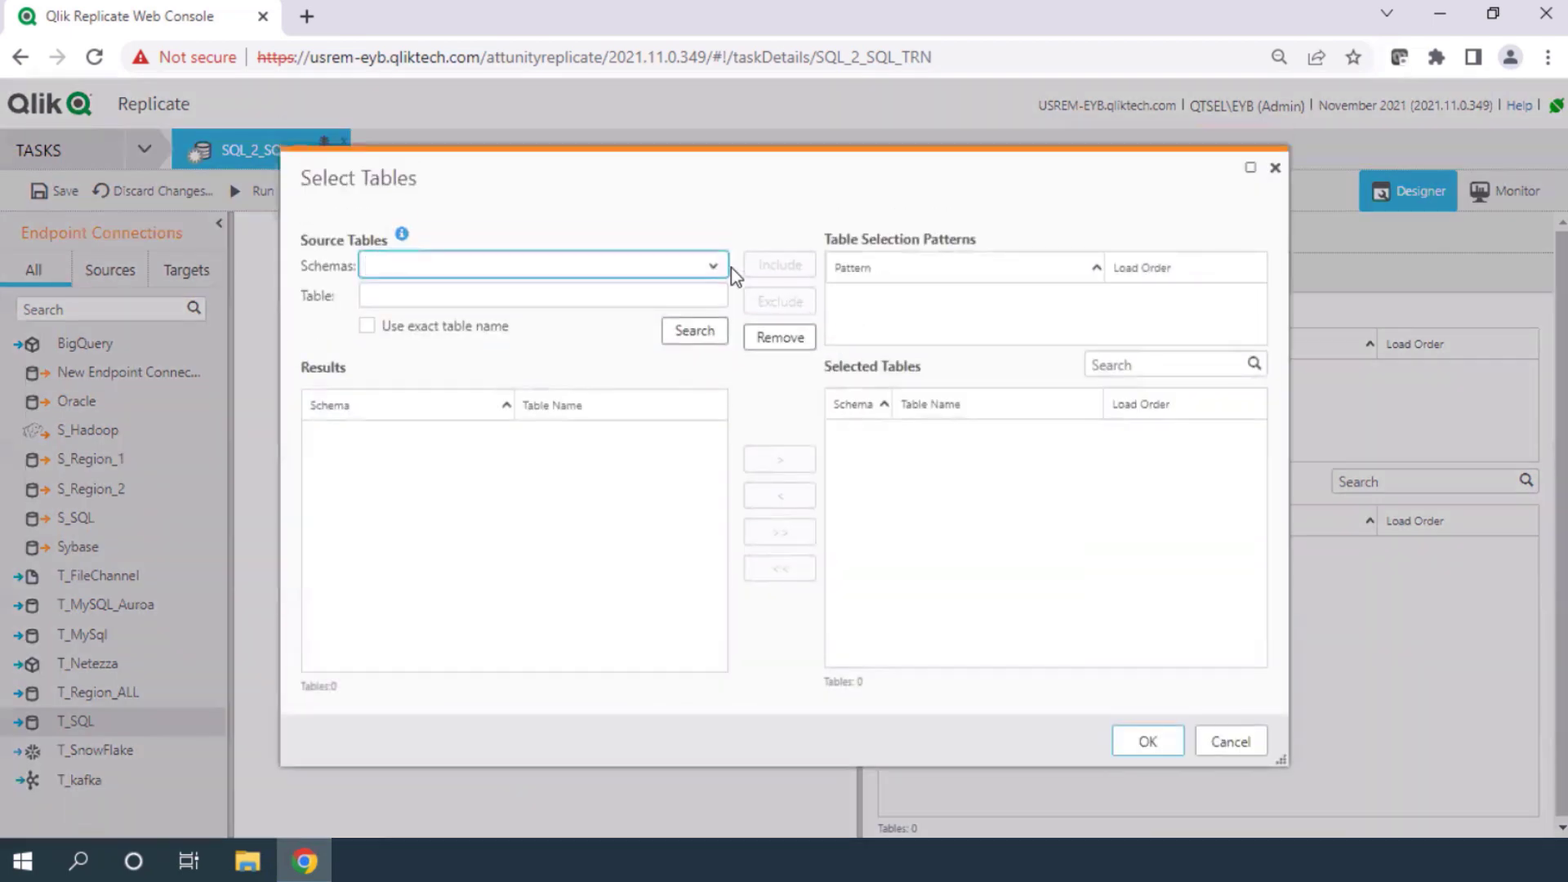
click(713, 267)
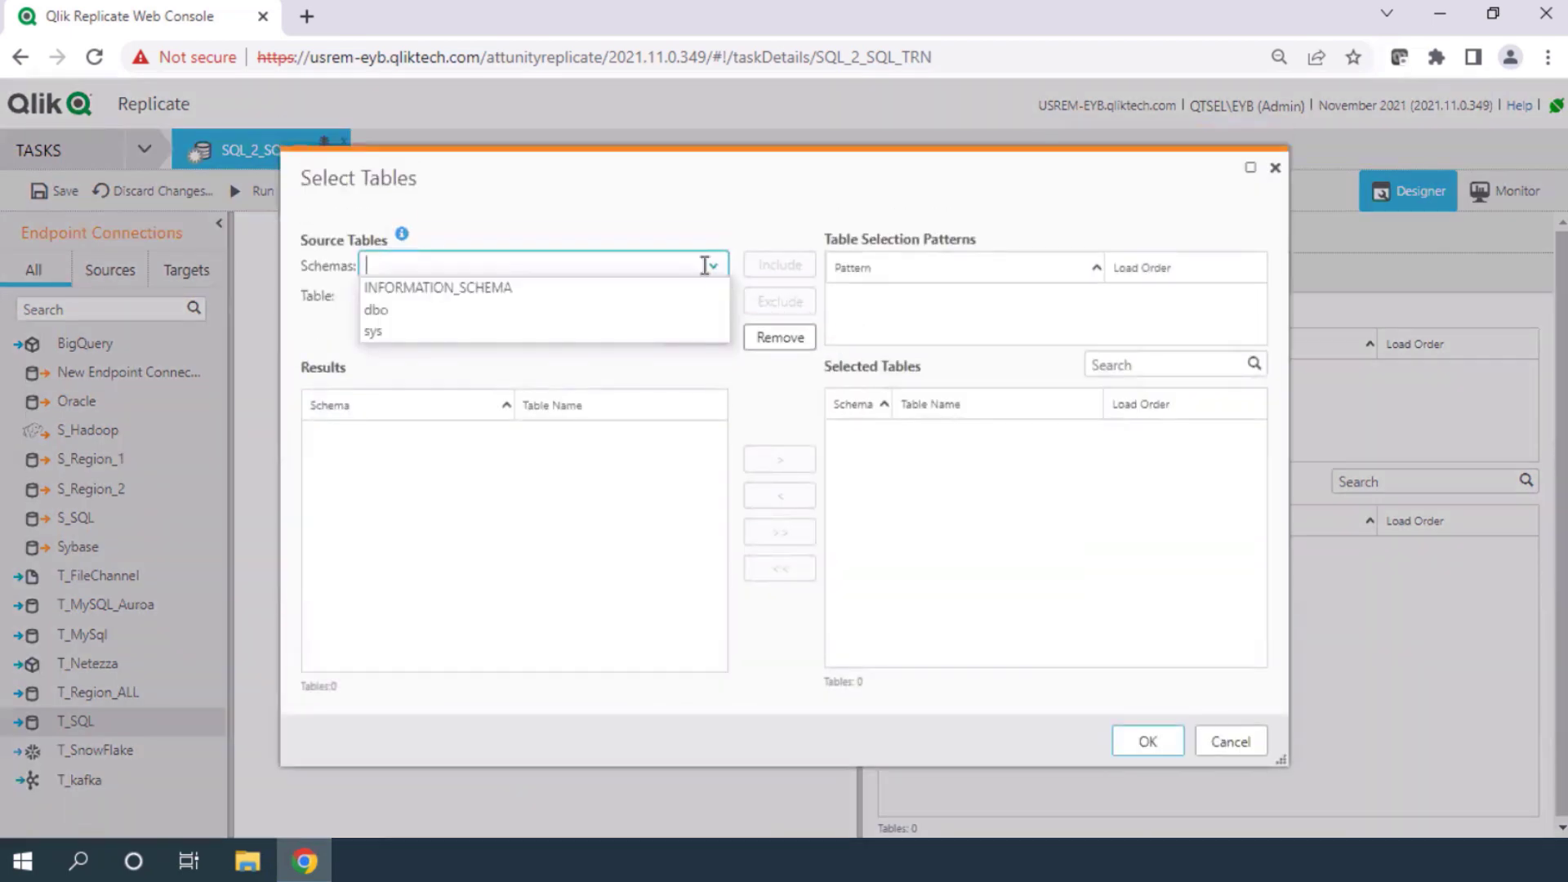
click(407, 320)
click(688, 337)
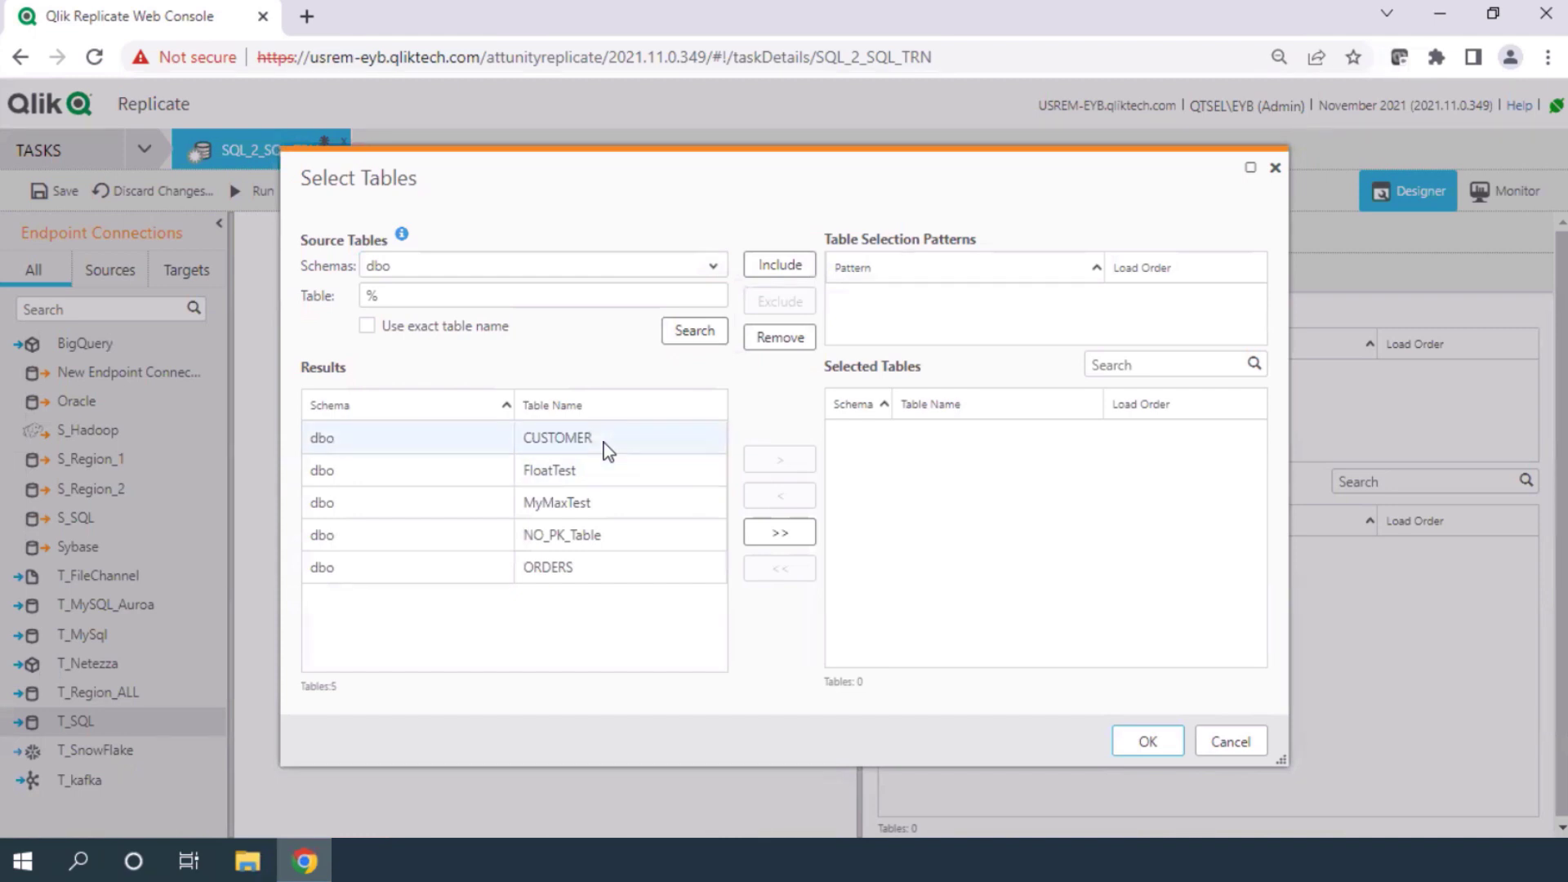
click(605, 448)
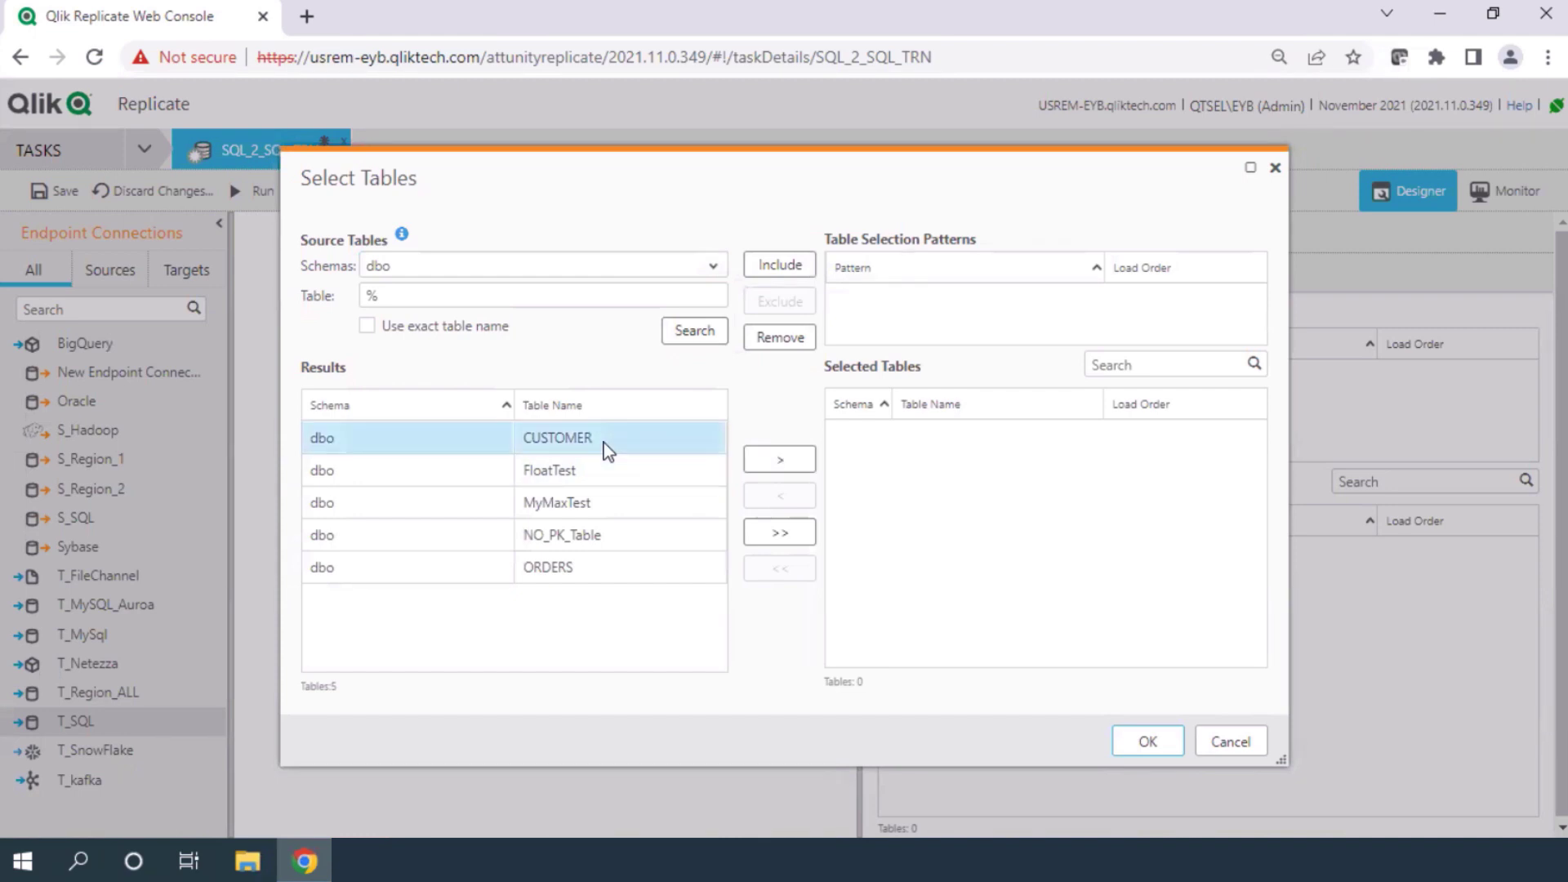
click(752, 459)
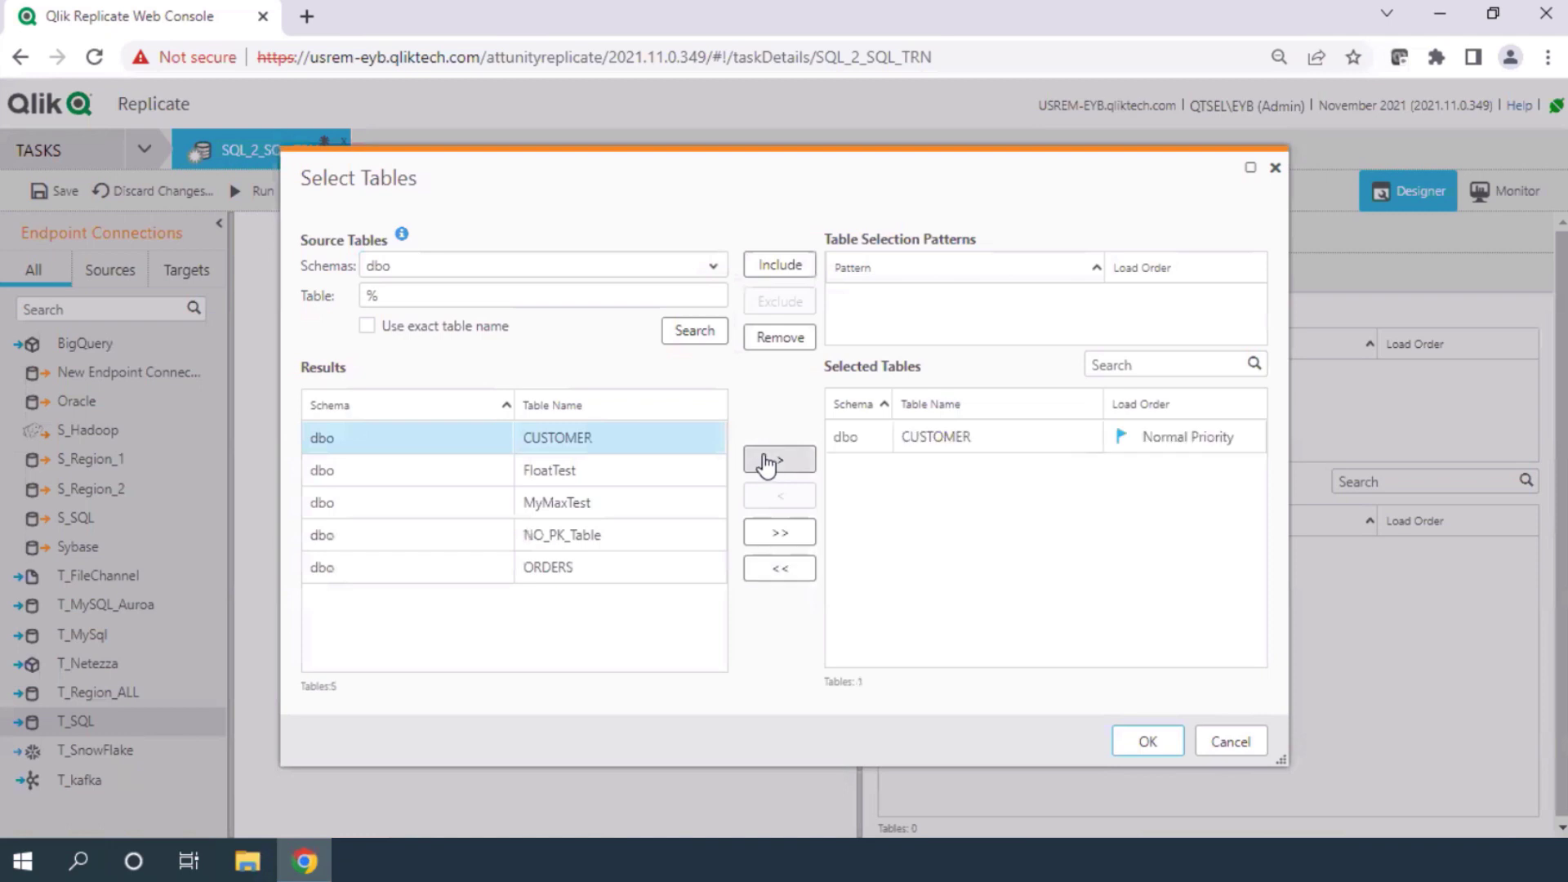
click(1146, 743)
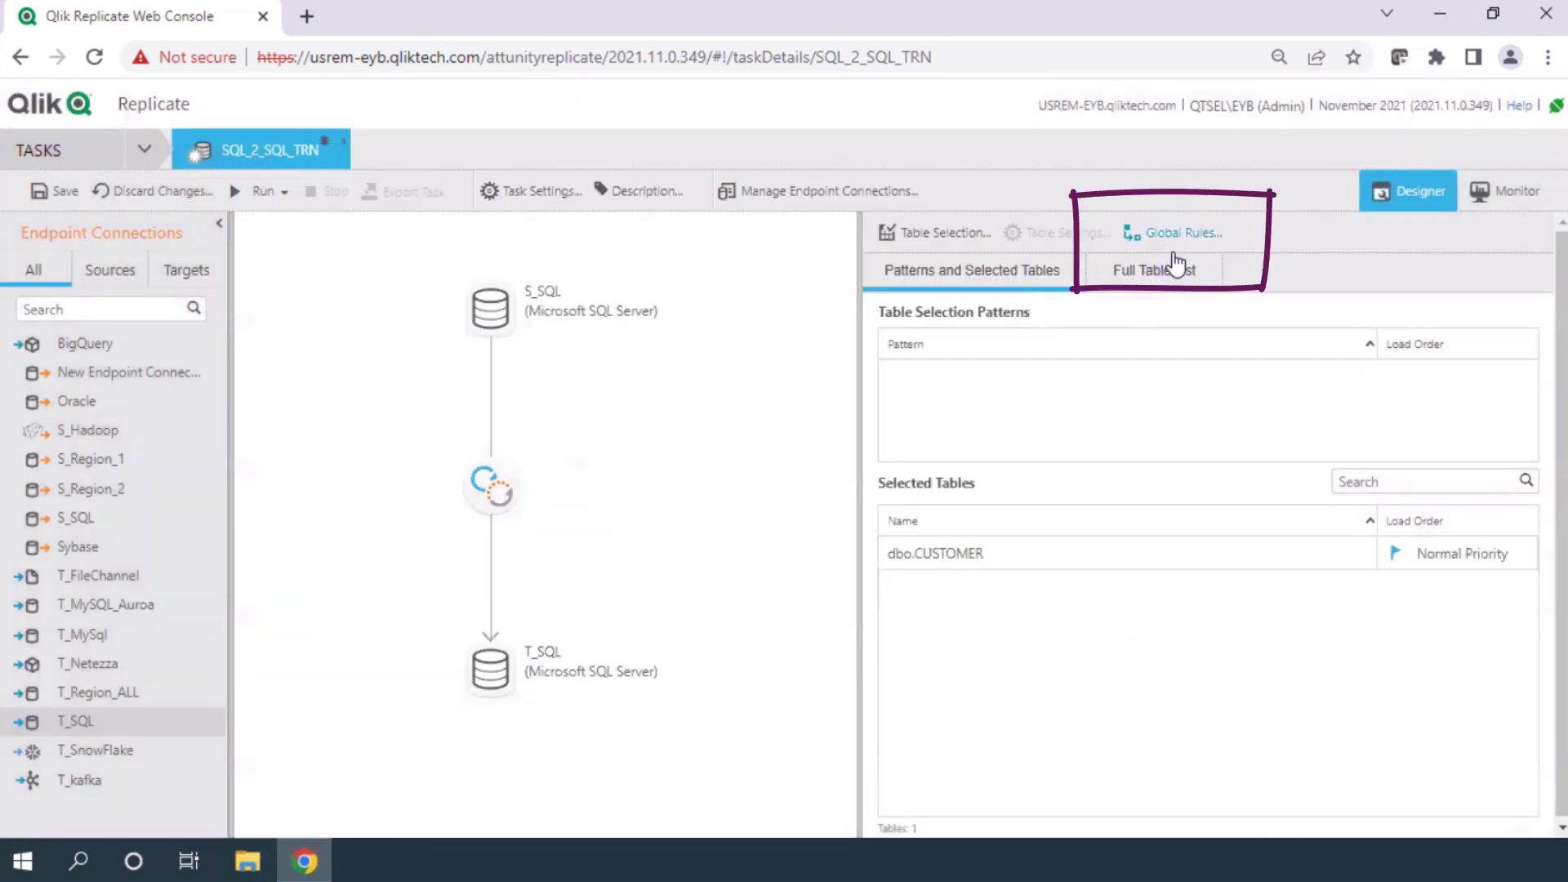
Set up a global transformation rule that renames the schema to ML for all schemas and tables.
click(1173, 237)
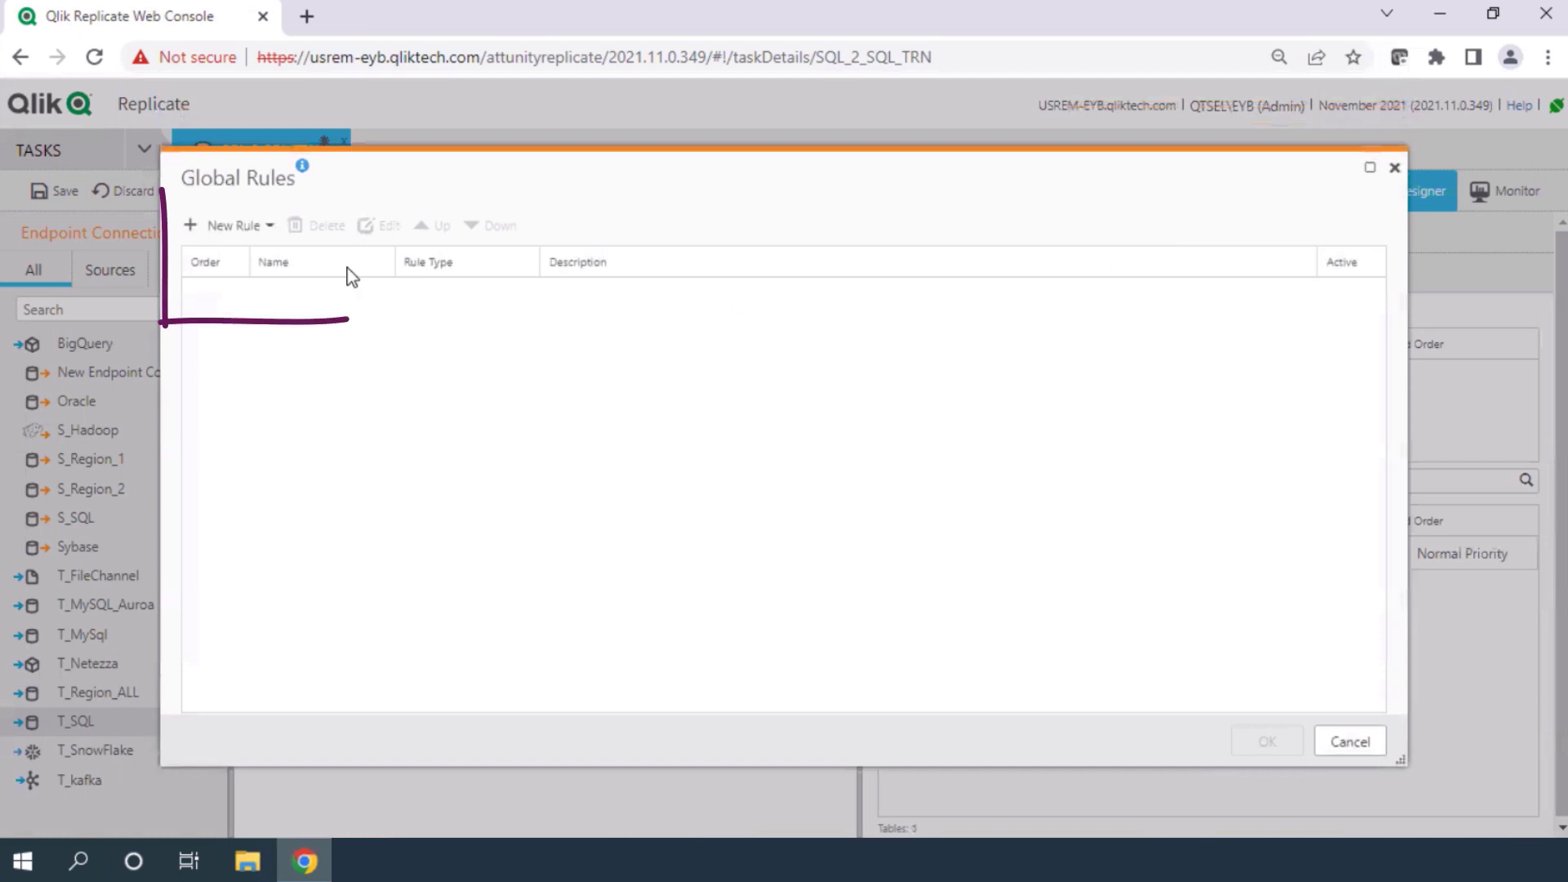
click(227, 226)
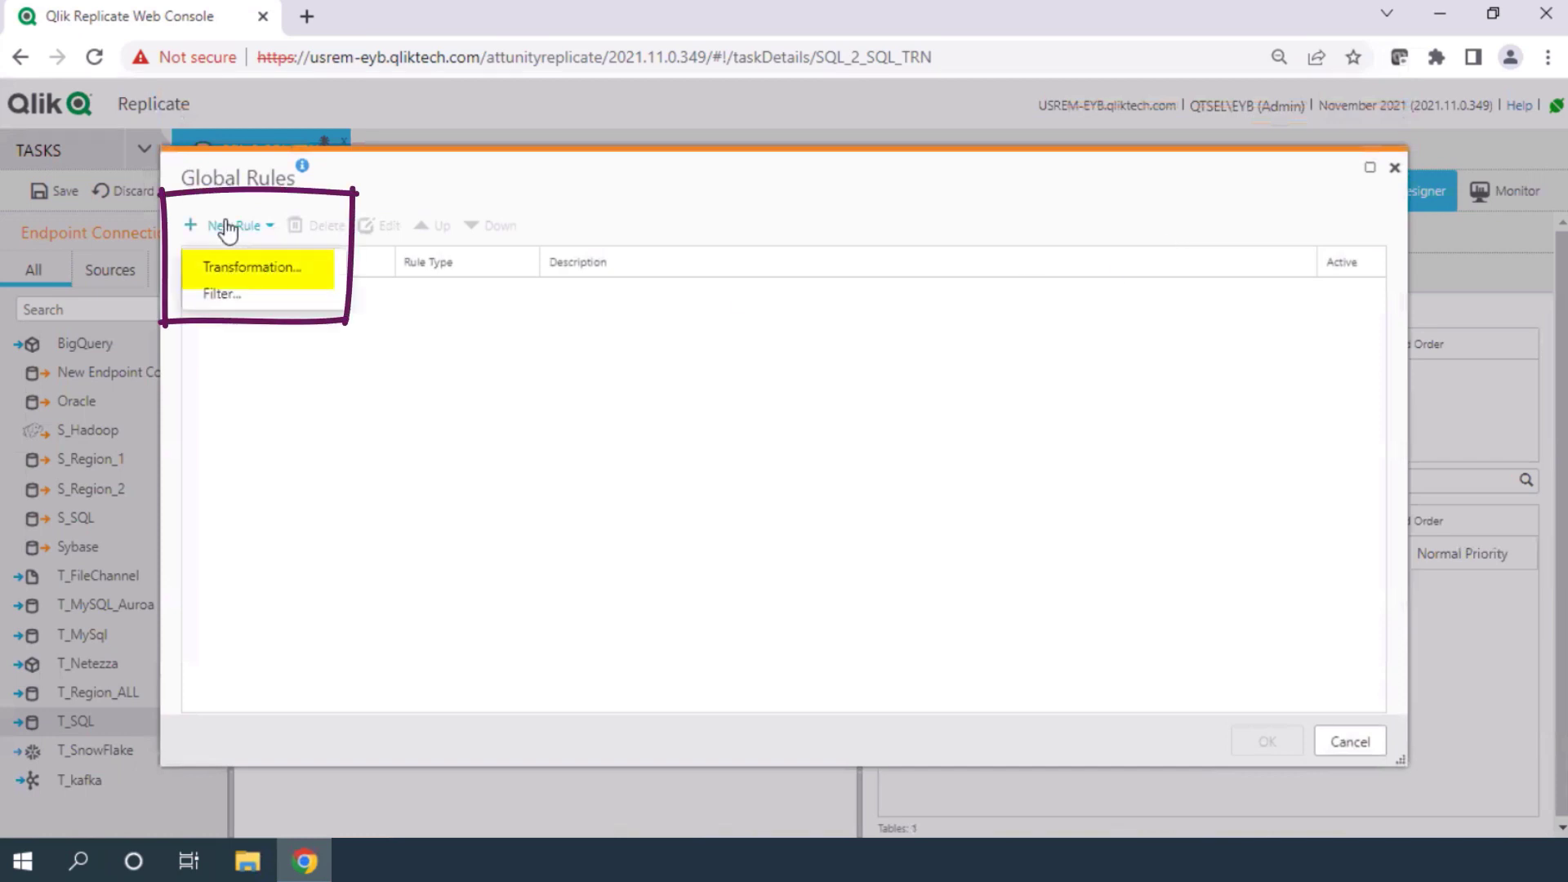
click(245, 270)
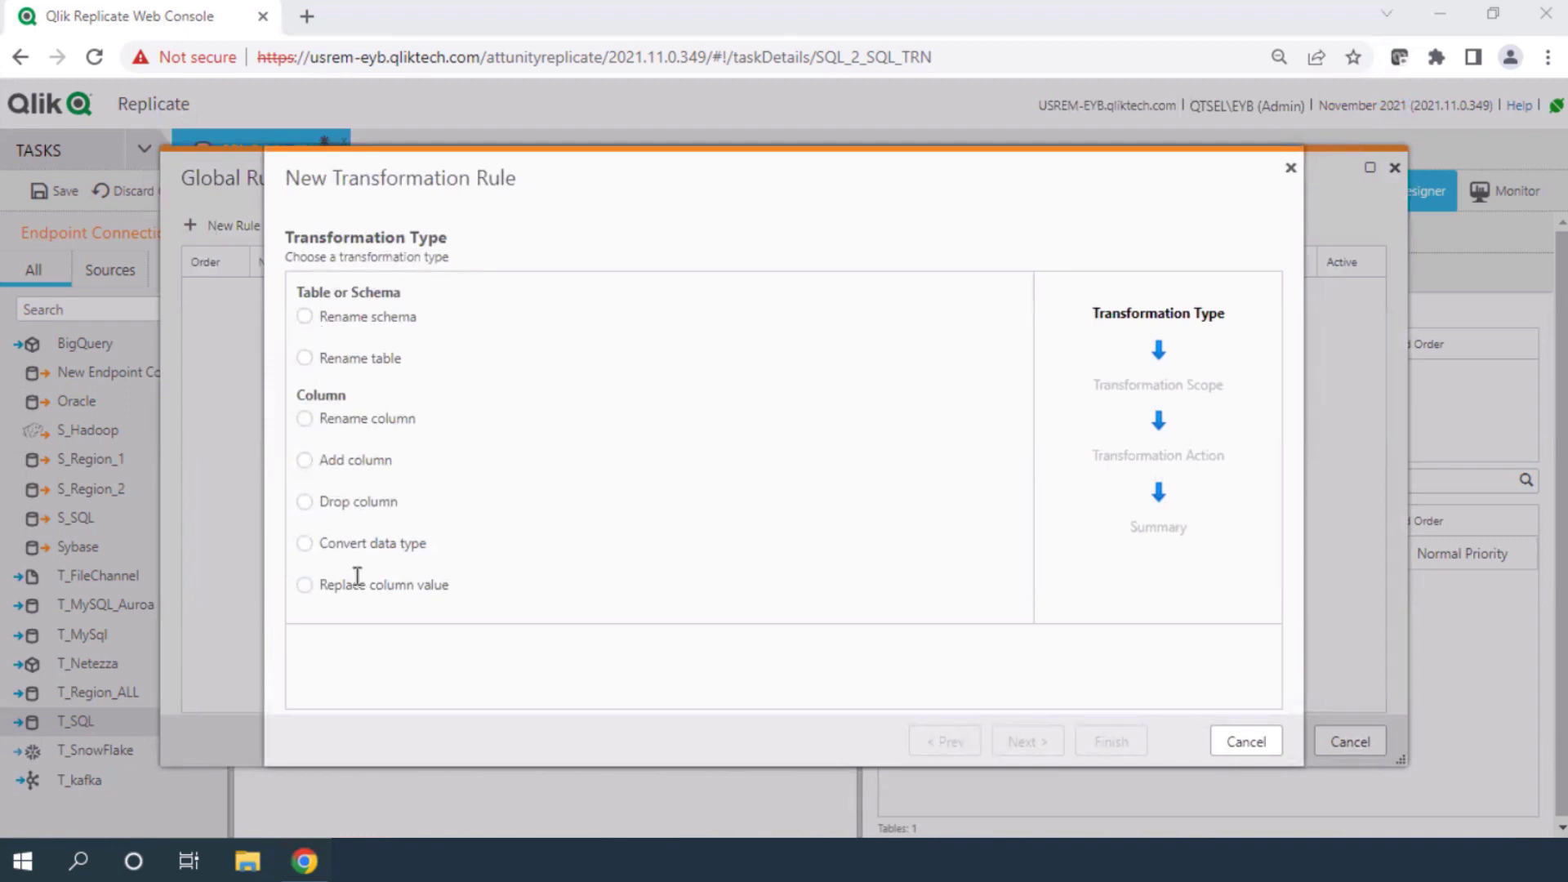
click(305, 318)
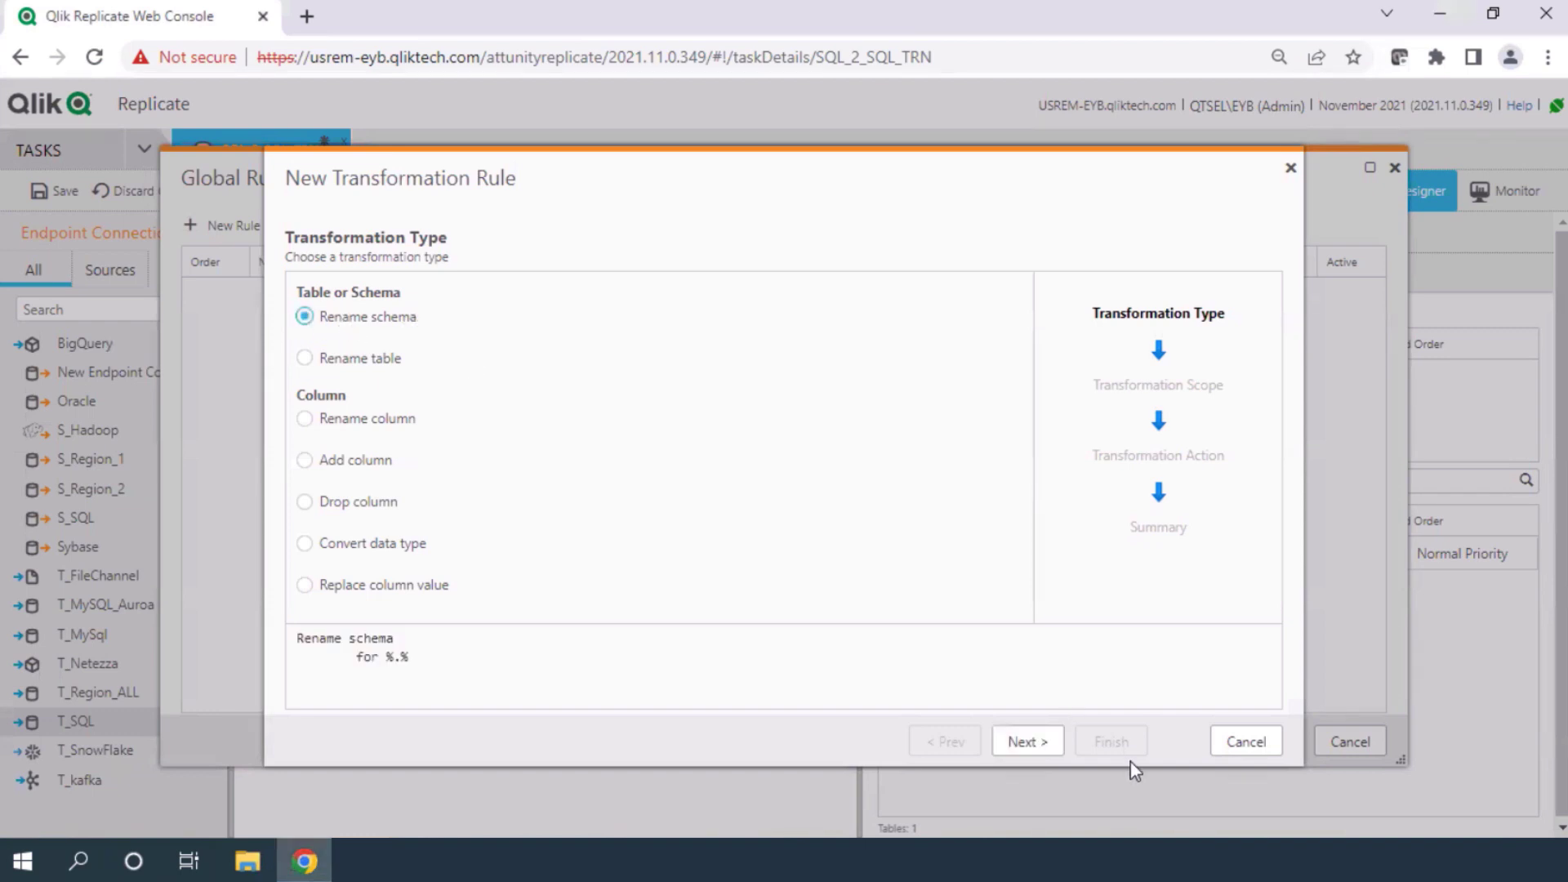
click(1026, 742)
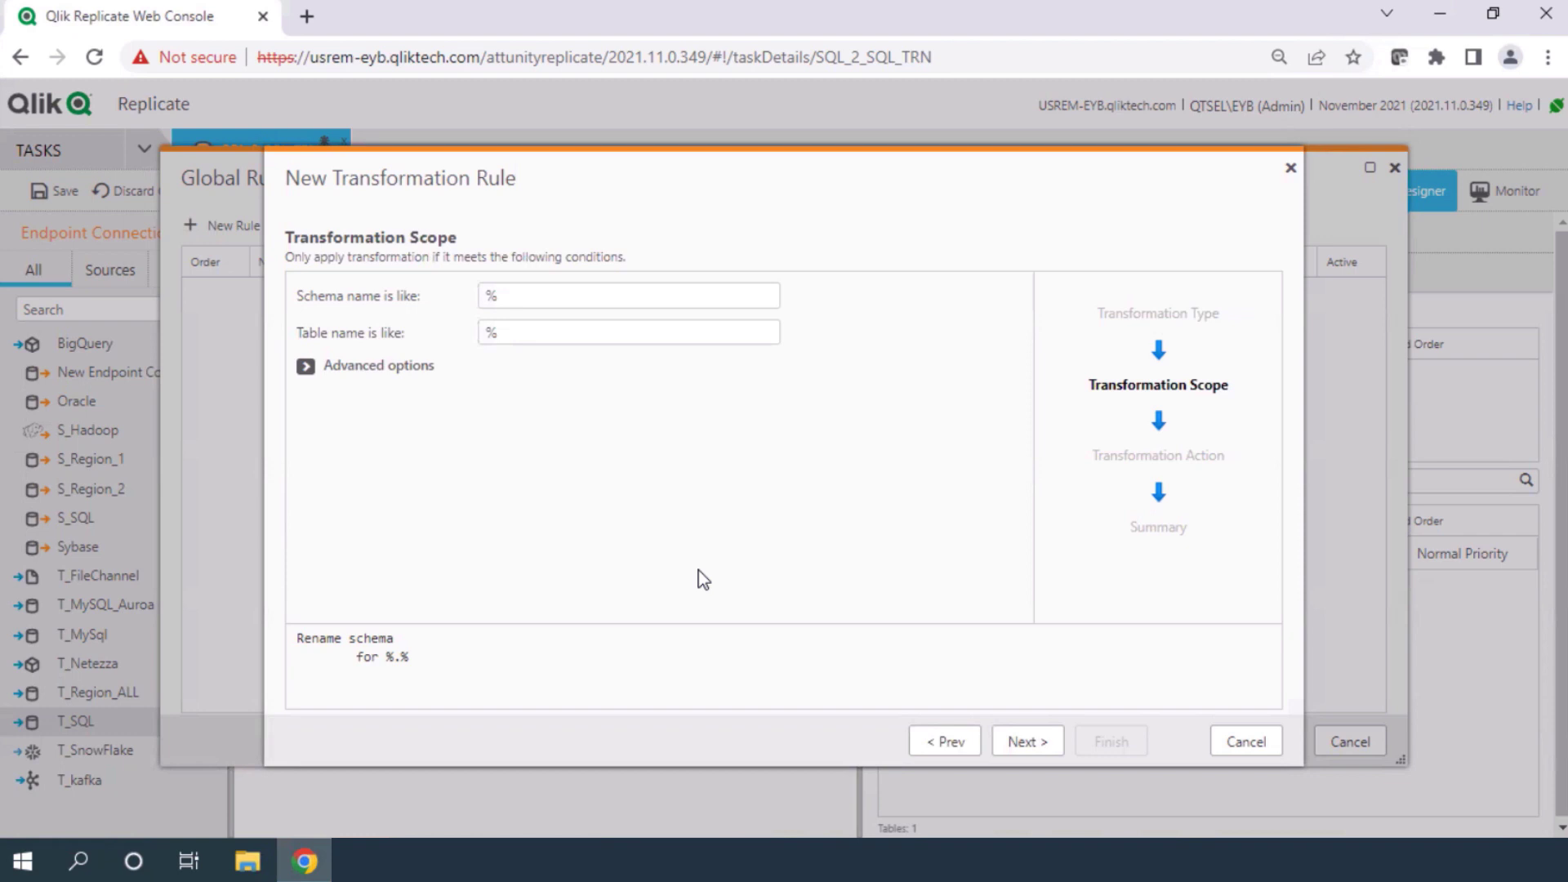
click(1013, 743)
click(304, 297)
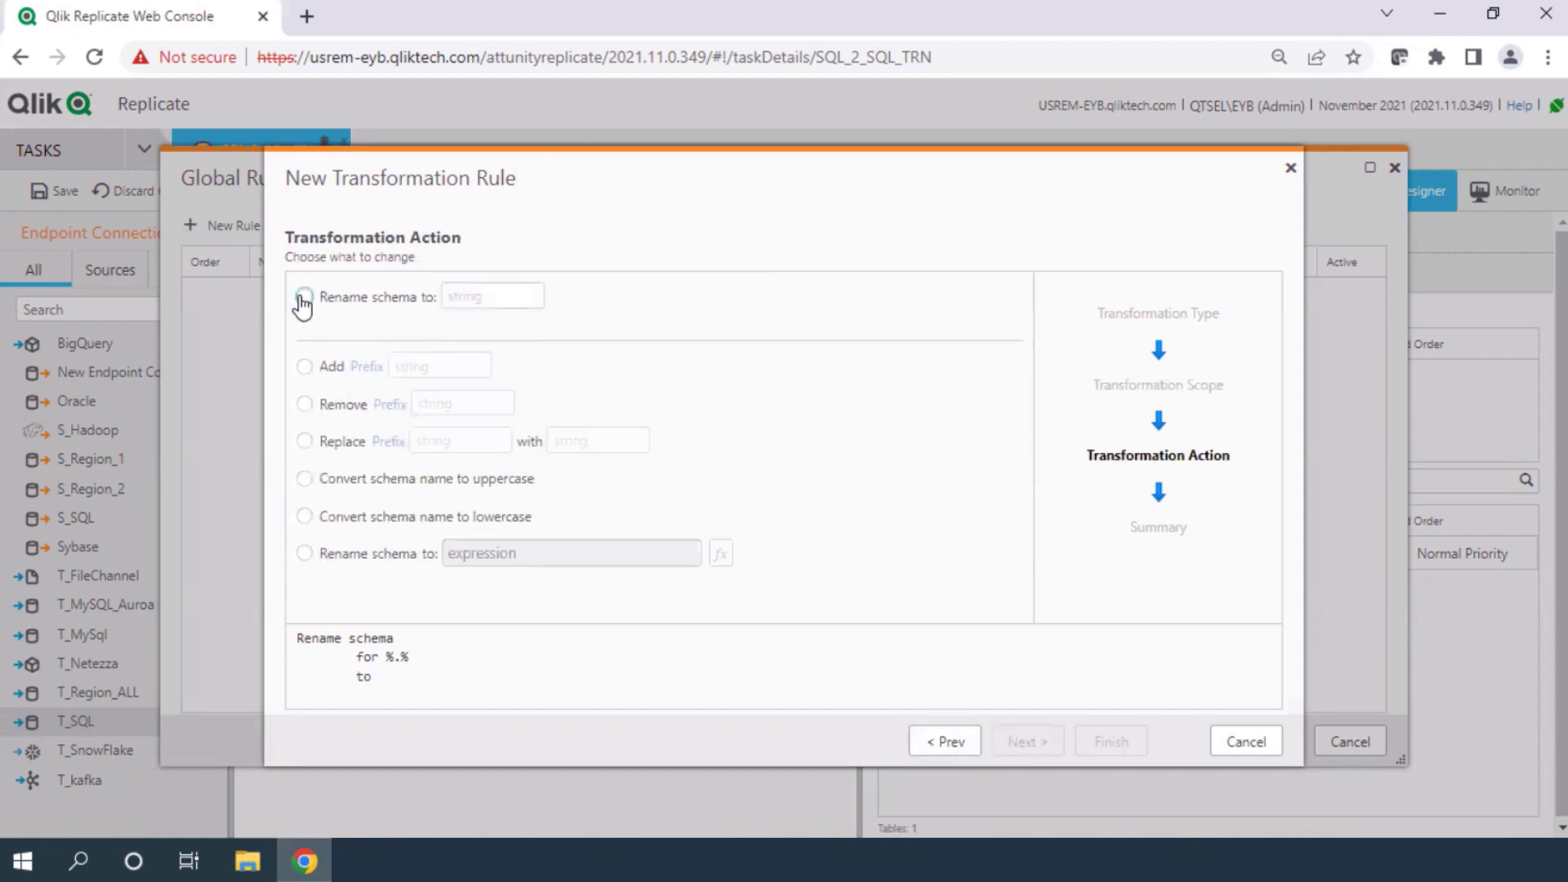
click(447, 298)
text(M)
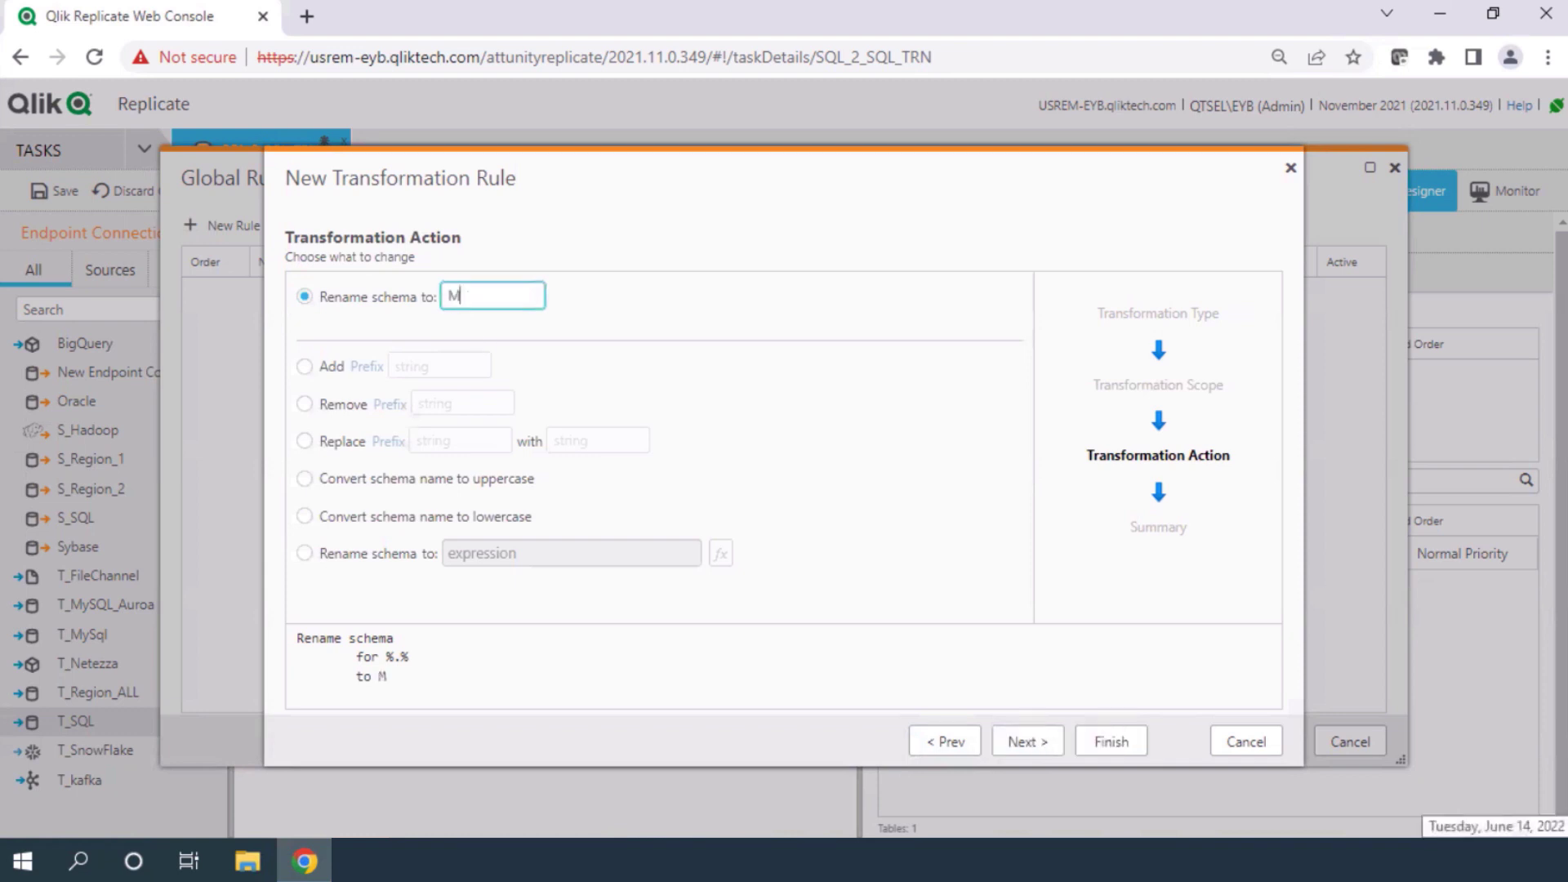
text(L)
Name the schema rule "Rename schema ML" and finish creating it.
click(1038, 743)
click(549, 298)
key(BackSpace)
key(BackSpace)
text(ML)
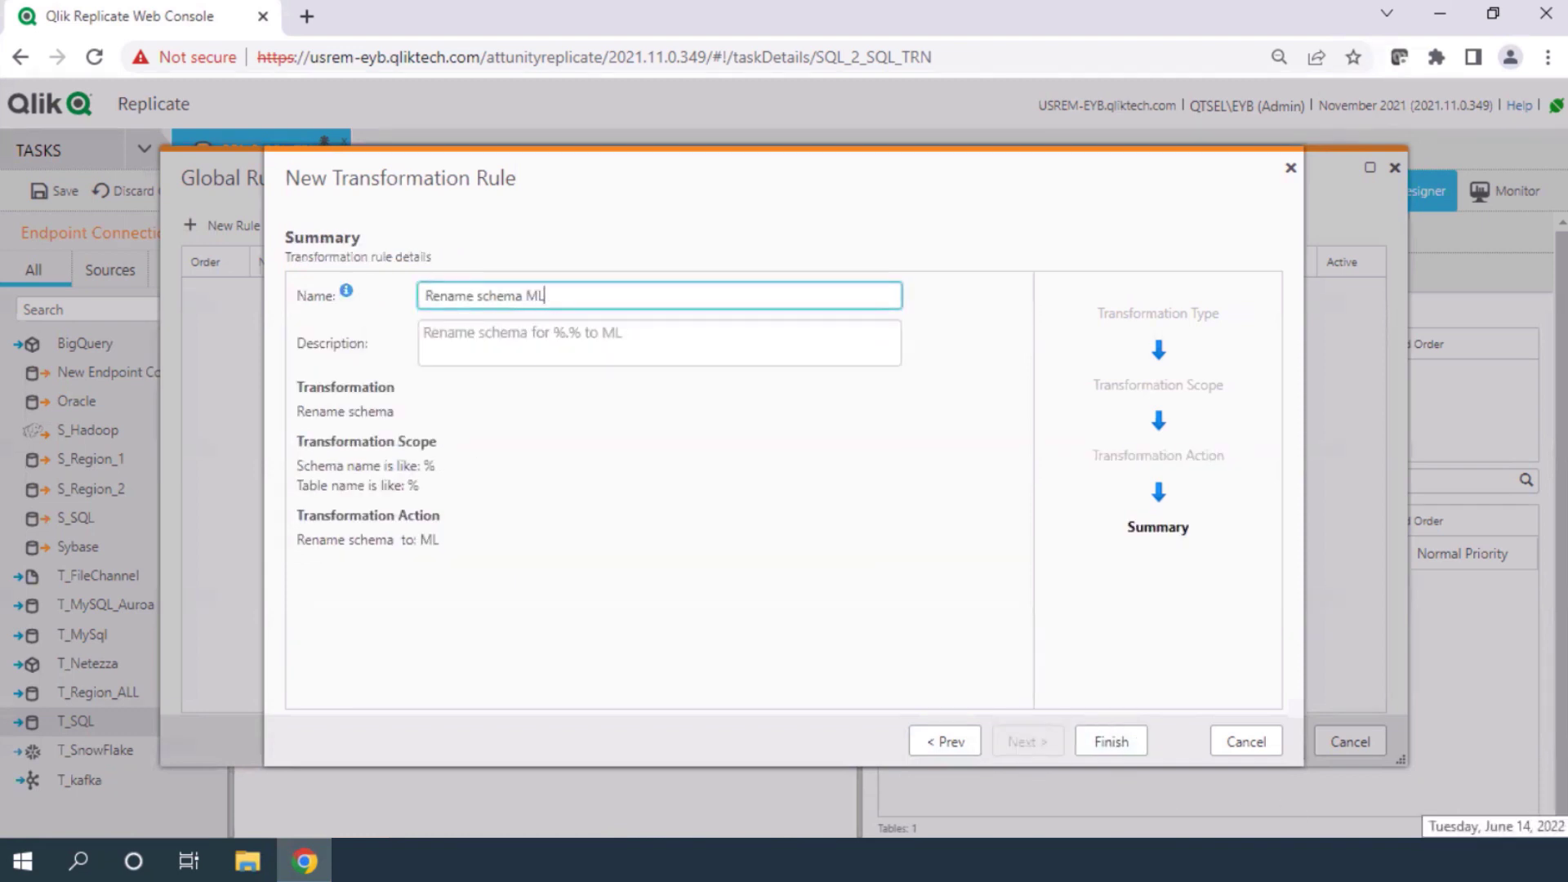
click(1105, 743)
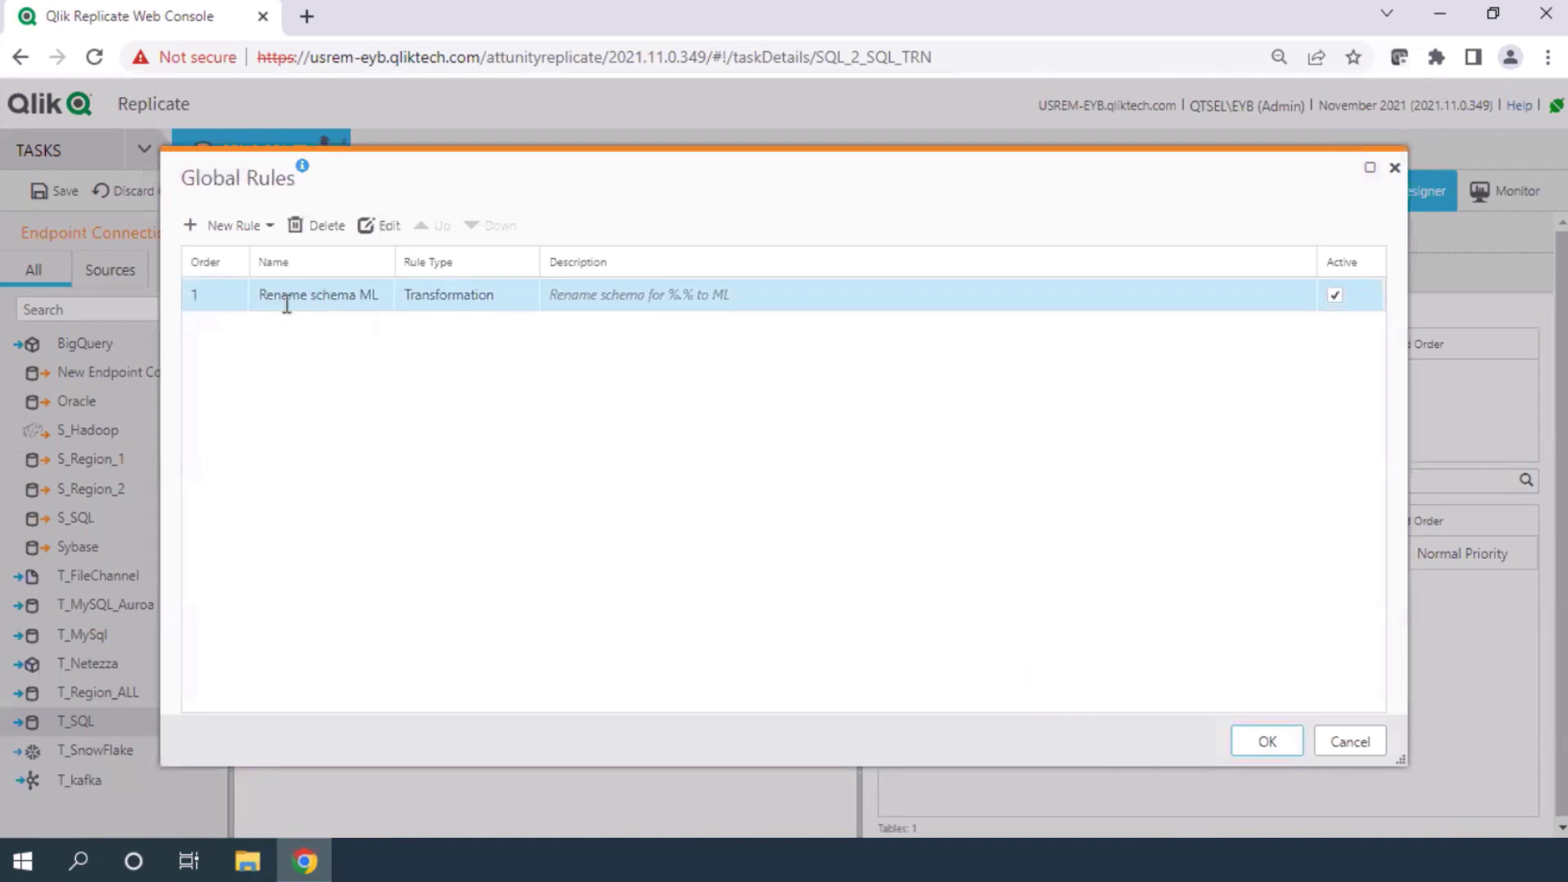
Set up a second global transformation rule that renames all tables by adding the prefix TRN_.
click(219, 231)
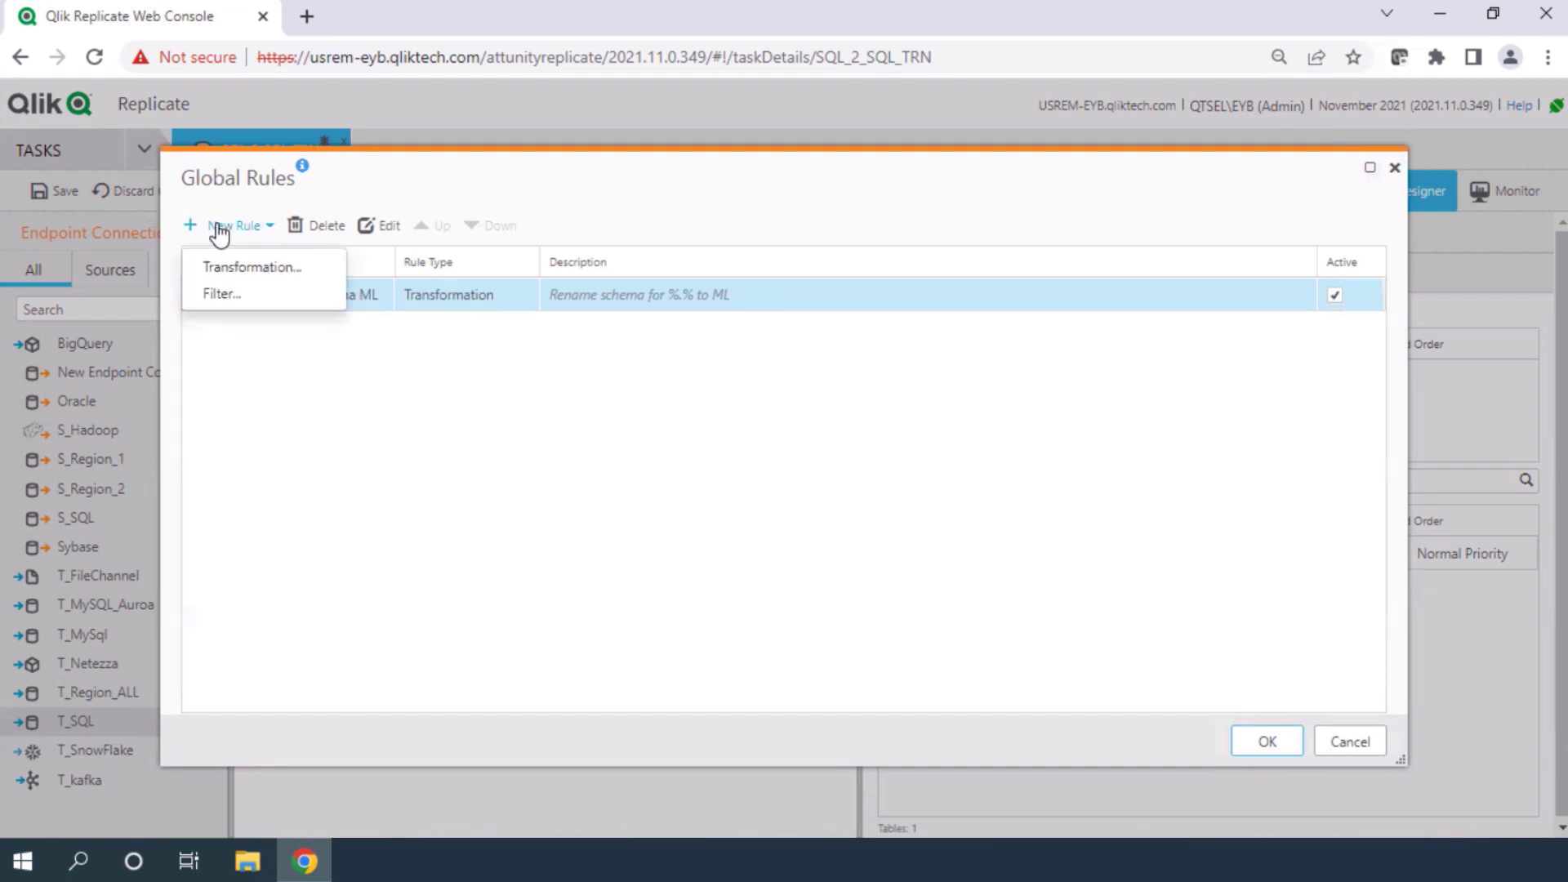
click(248, 263)
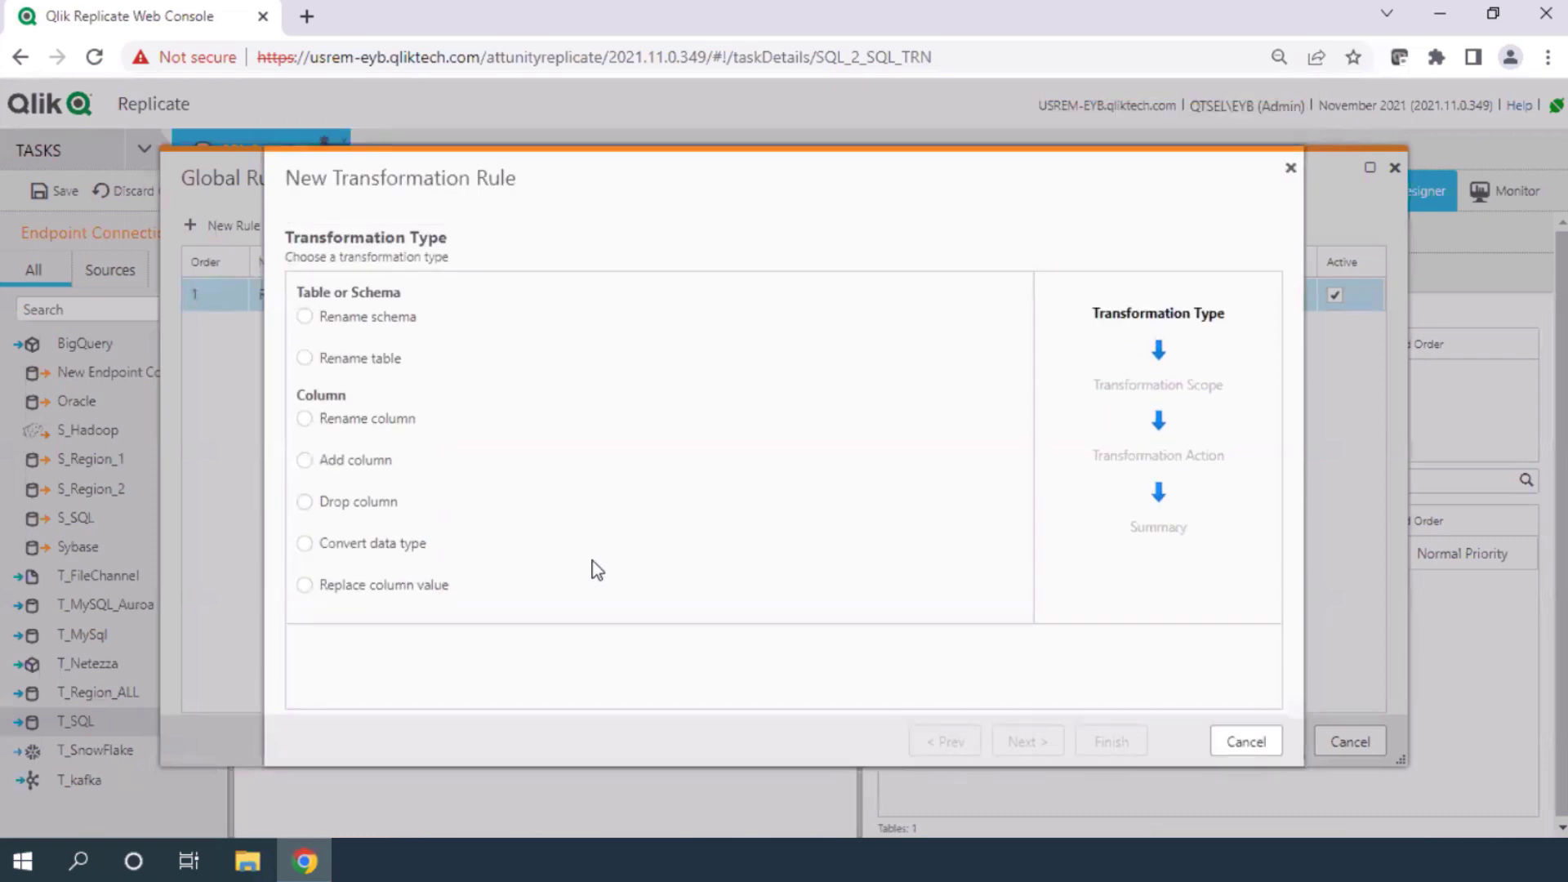
click(305, 360)
click(1034, 745)
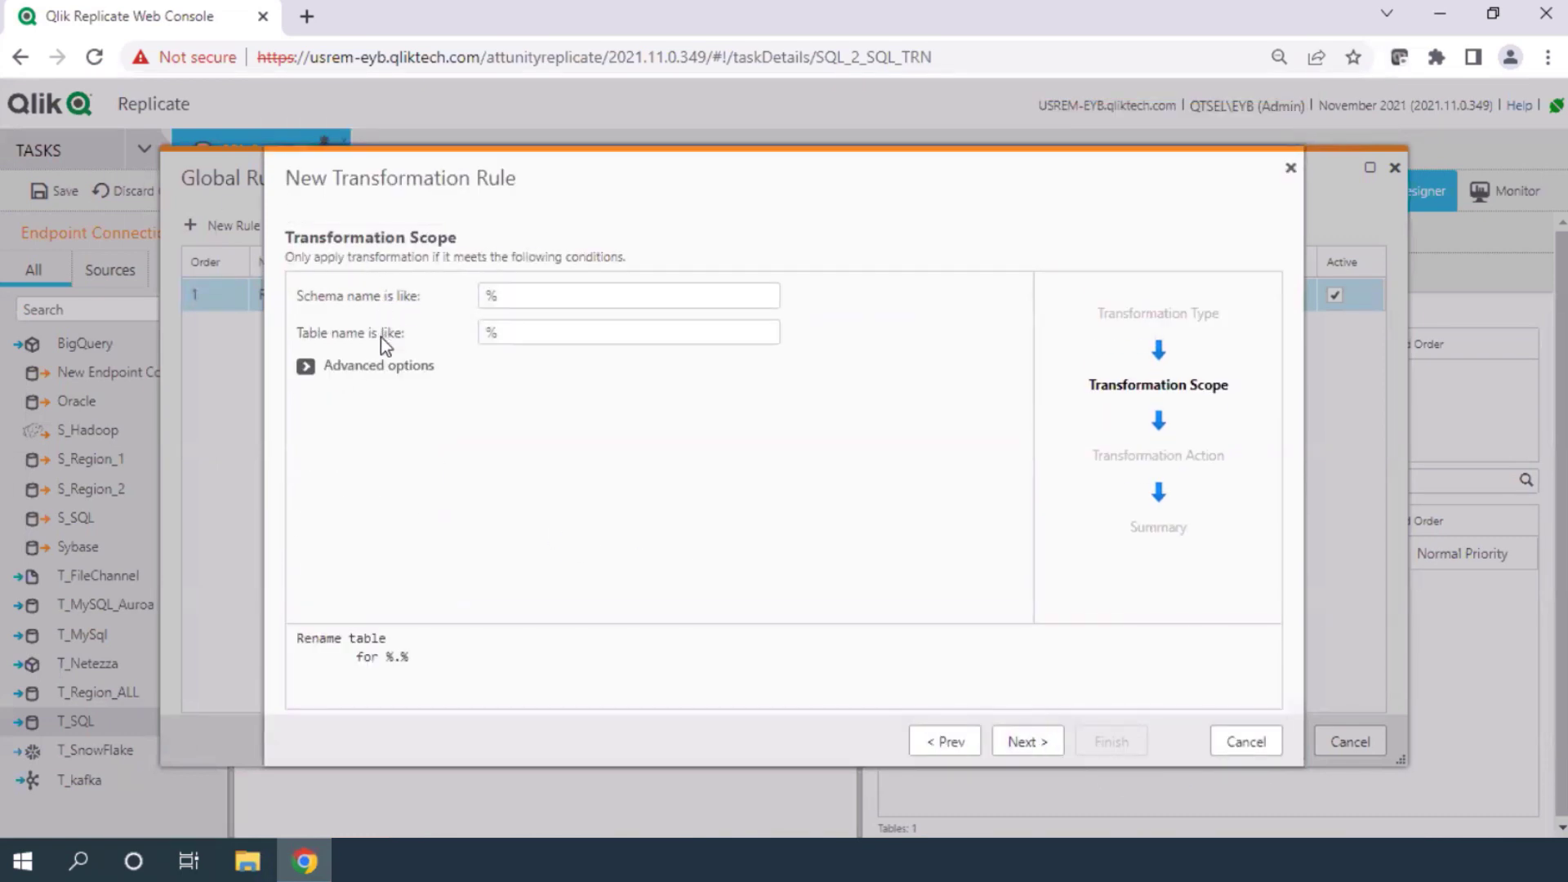
click(1045, 746)
click(302, 367)
click(430, 369)
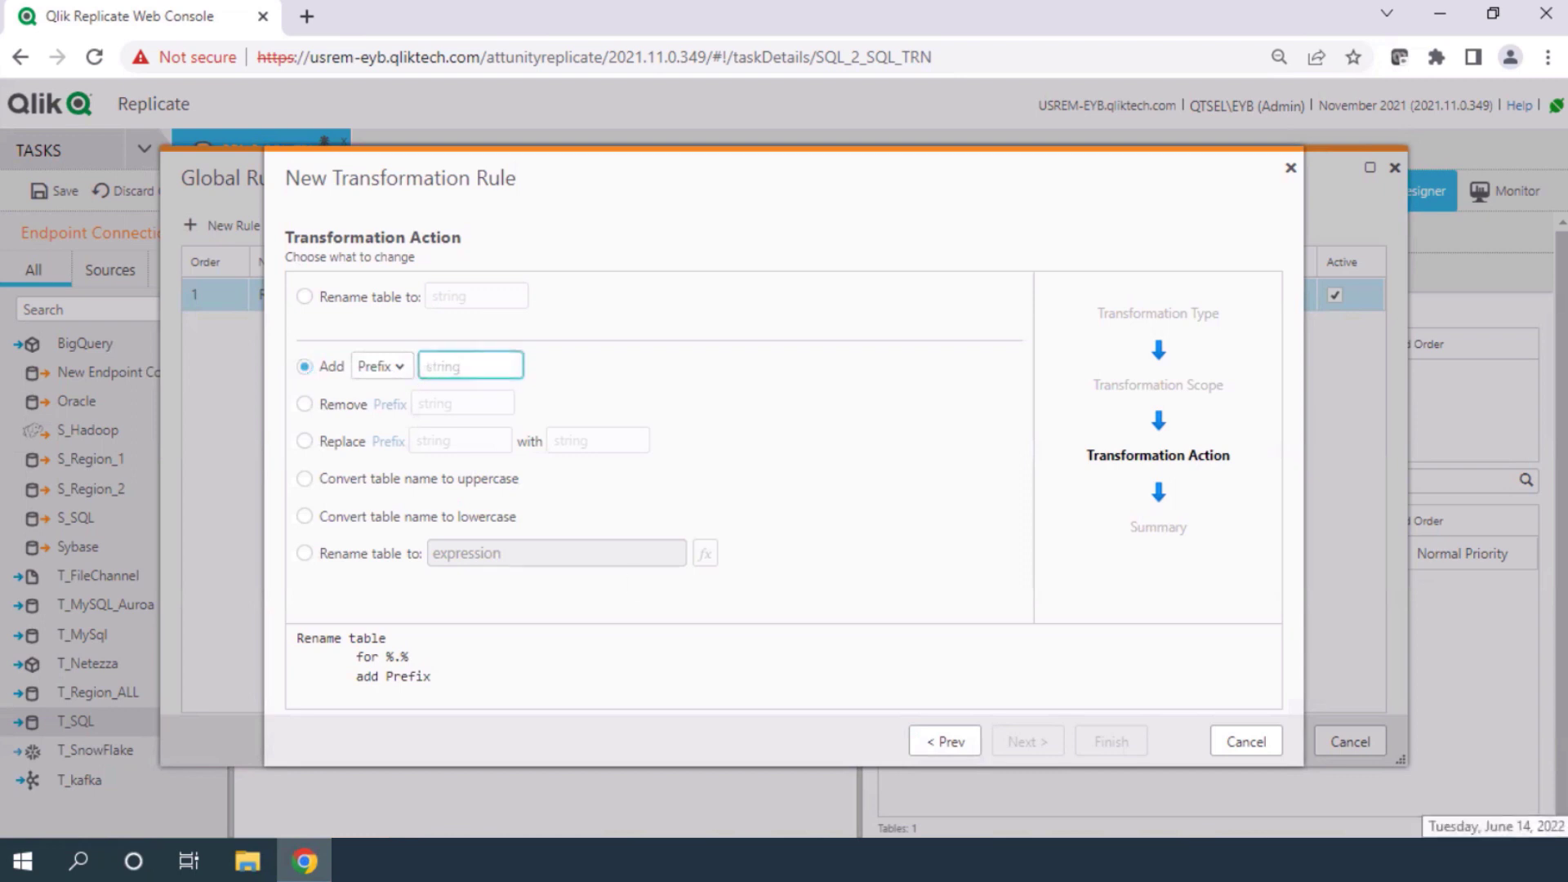
text(TRN_)
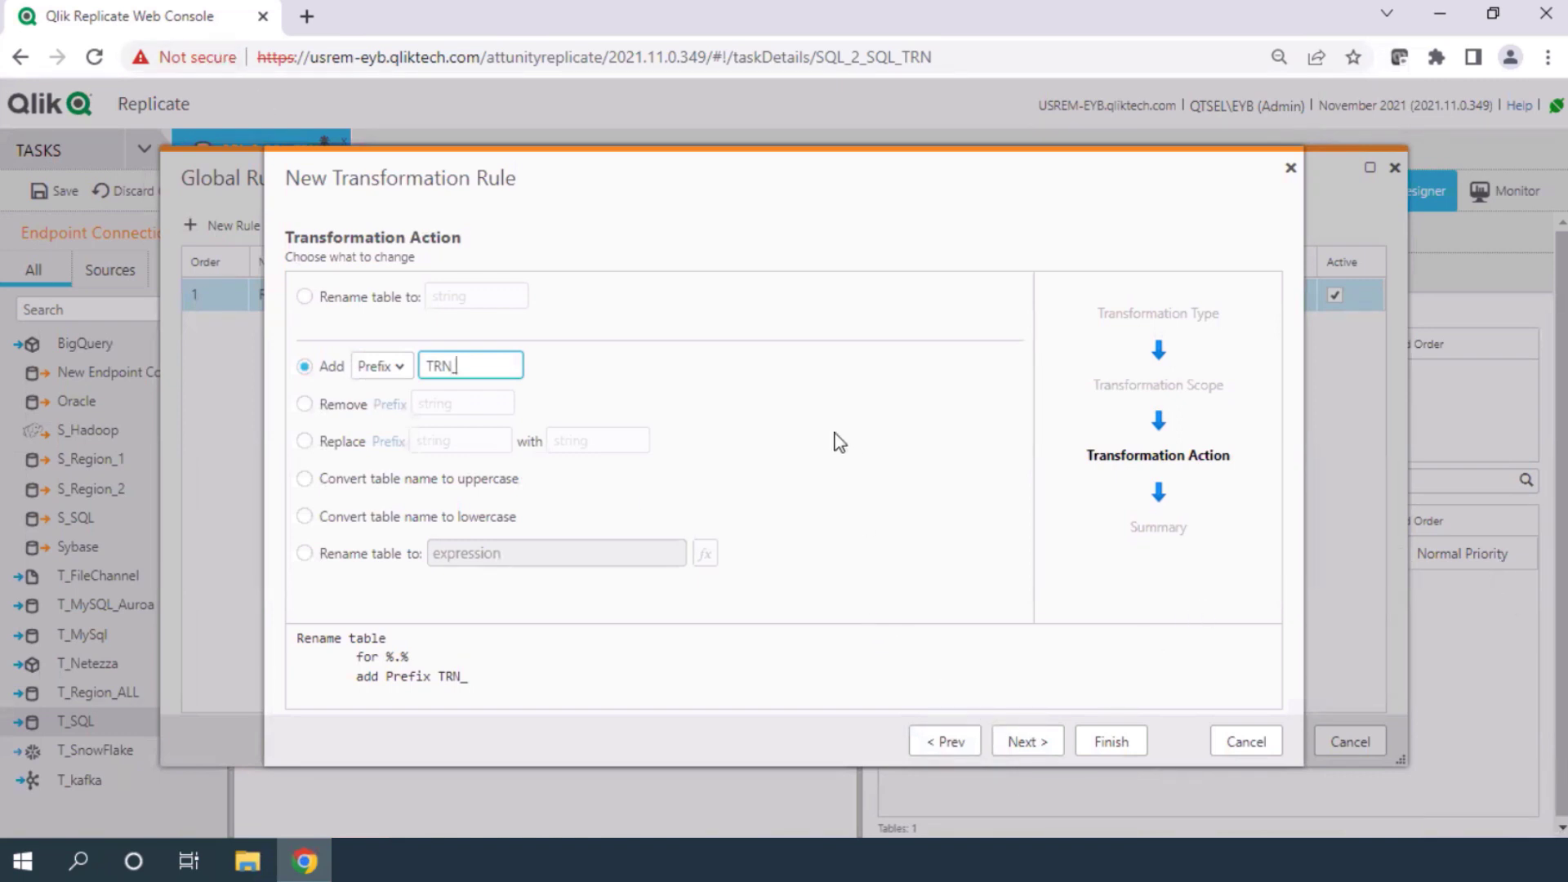
Name the table rule "Rename table PRE_TRN_", finish it and accept the global rules.
click(1035, 742)
click(563, 296)
key(BackSpace)
text(PRE)
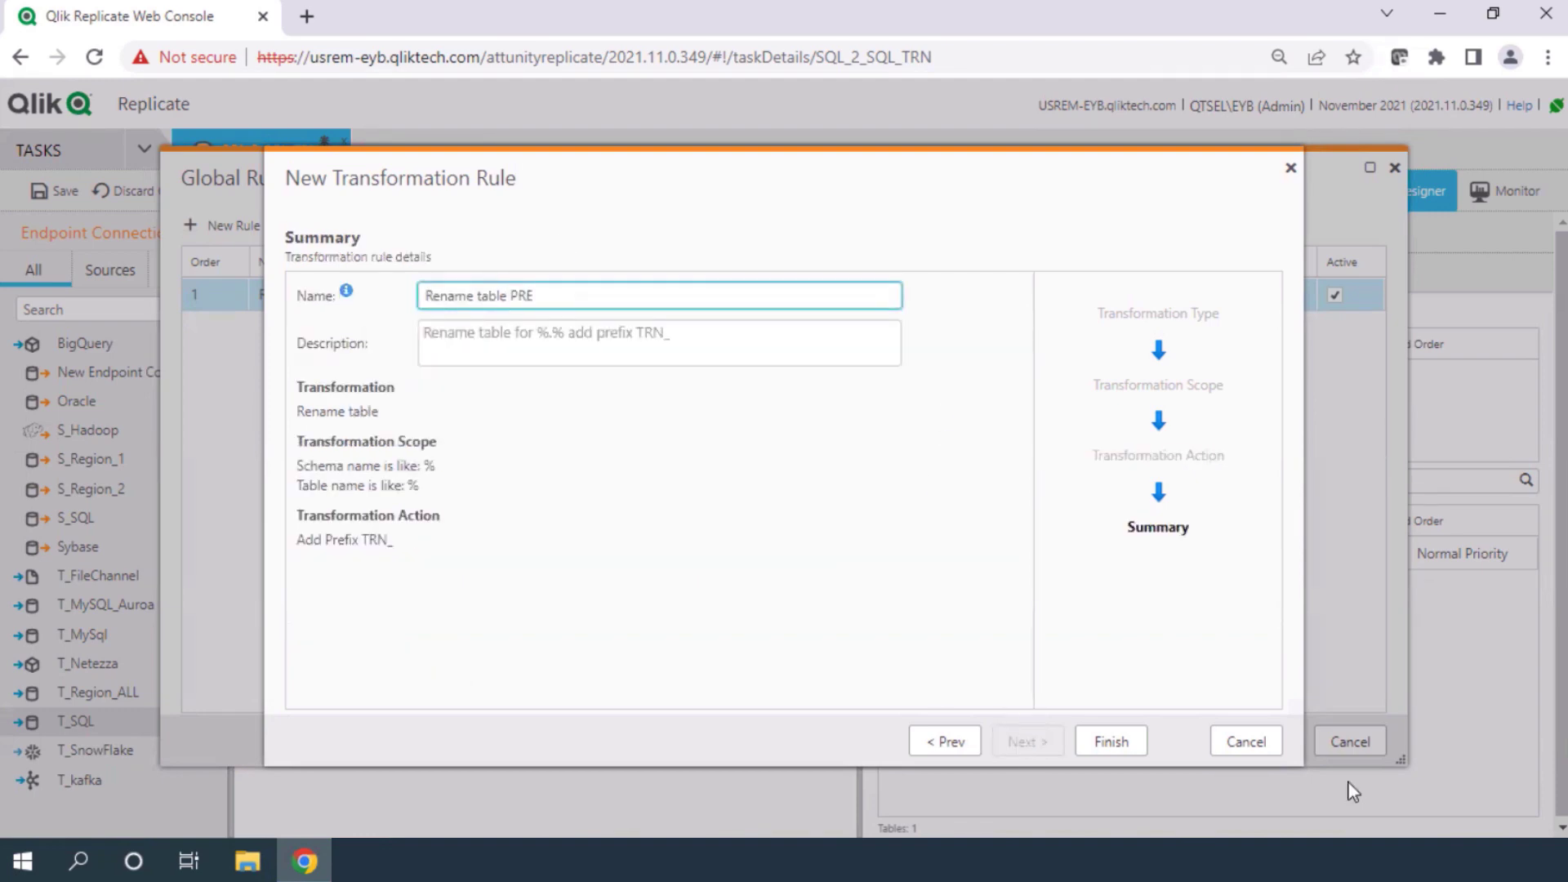
text(_TRN_)
click(1110, 741)
click(1267, 741)
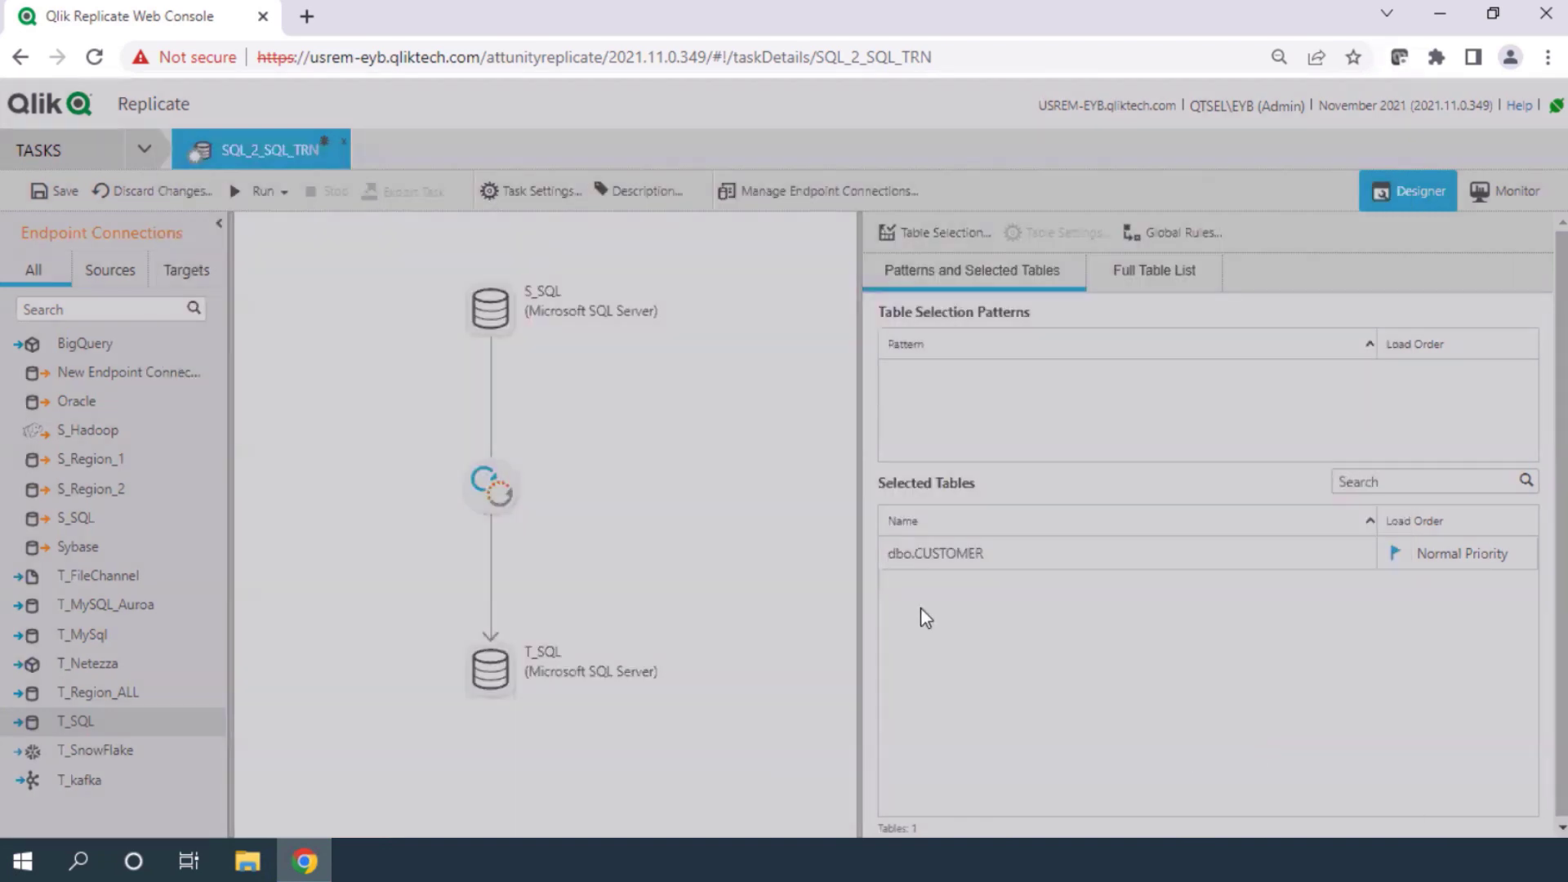
Save and start processing the SQL_2_SQL_TRN task, and open its Full Load status.
click(45, 191)
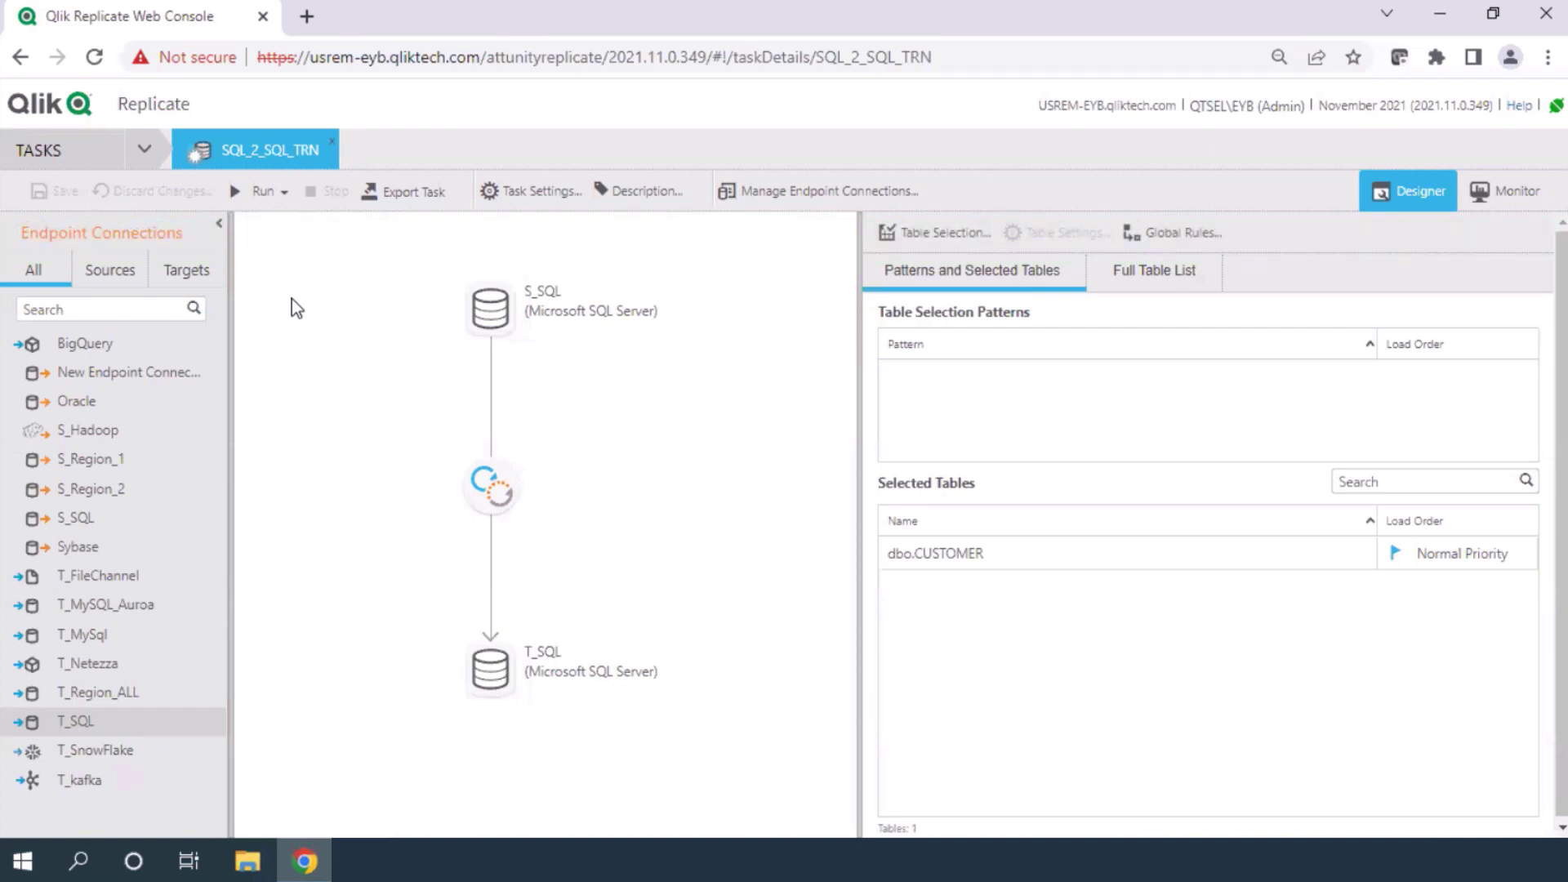
click(285, 193)
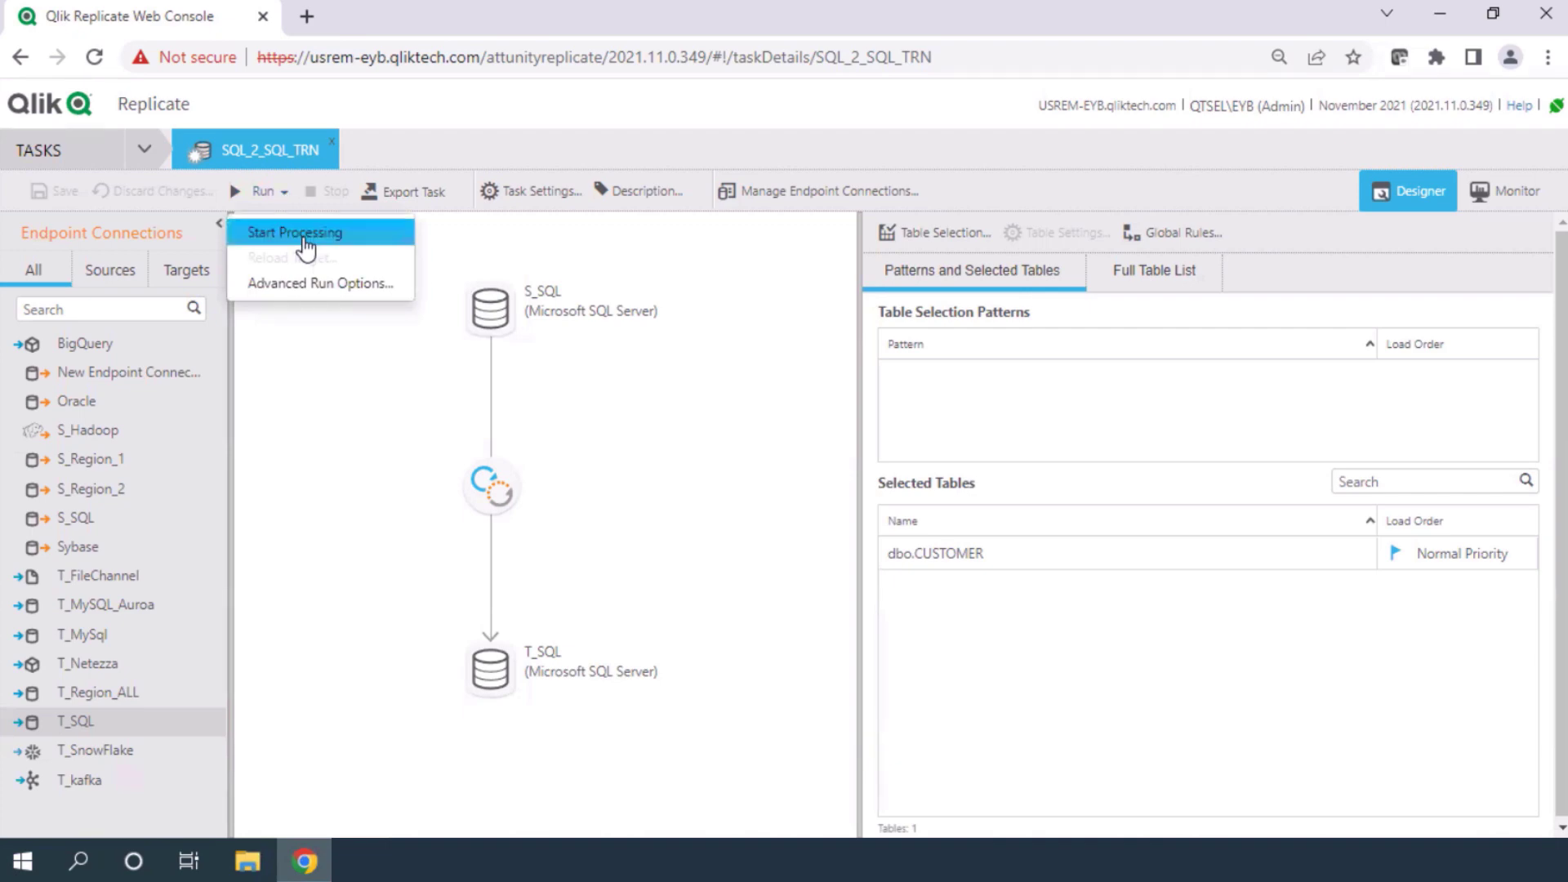
click(305, 237)
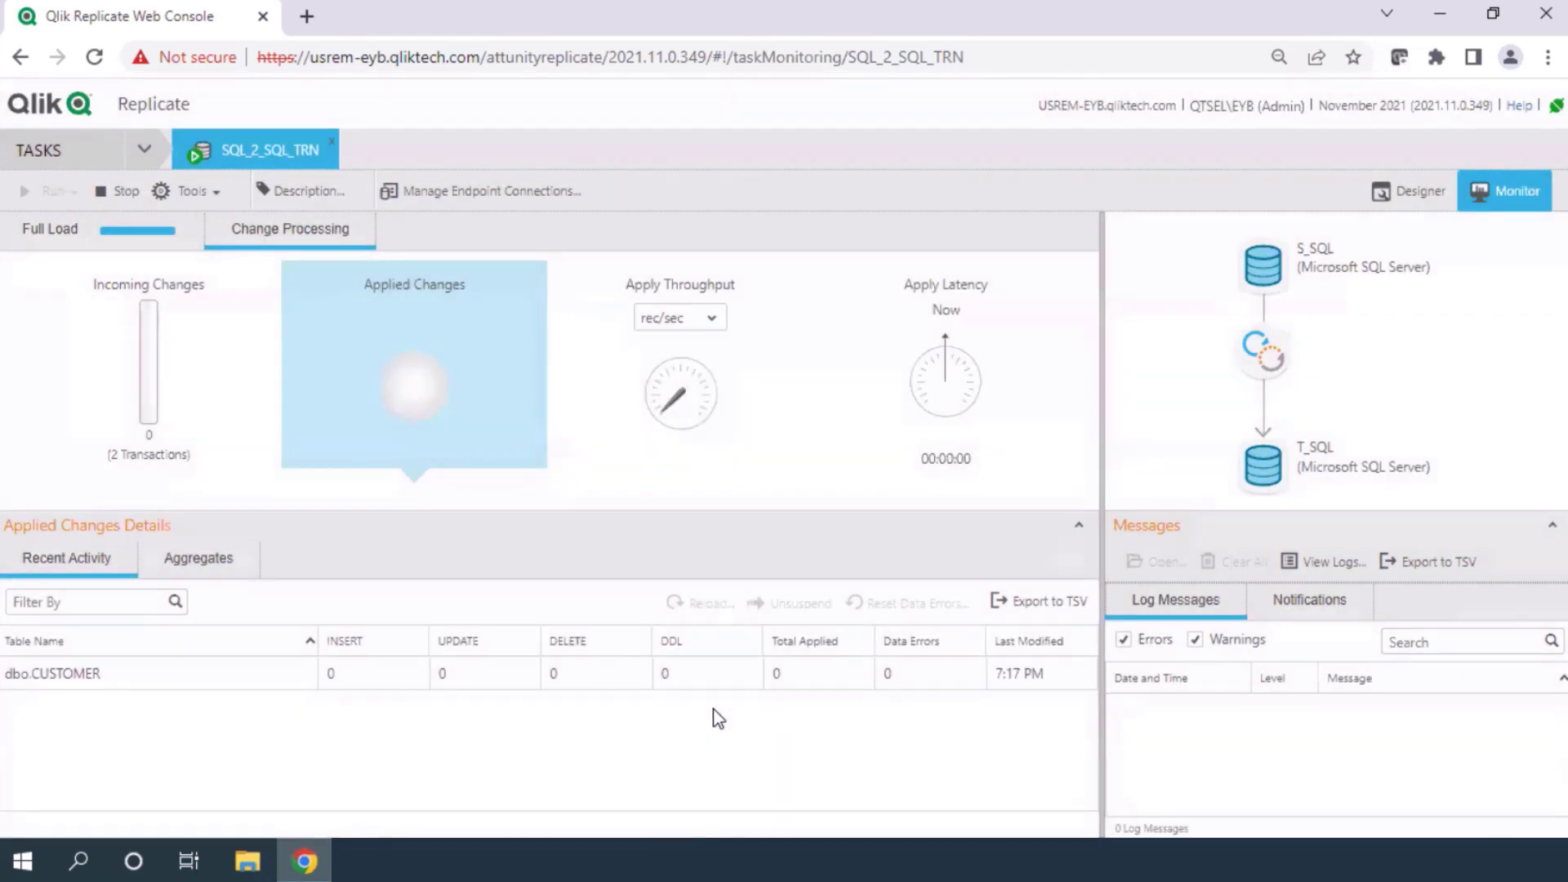
click(122, 245)
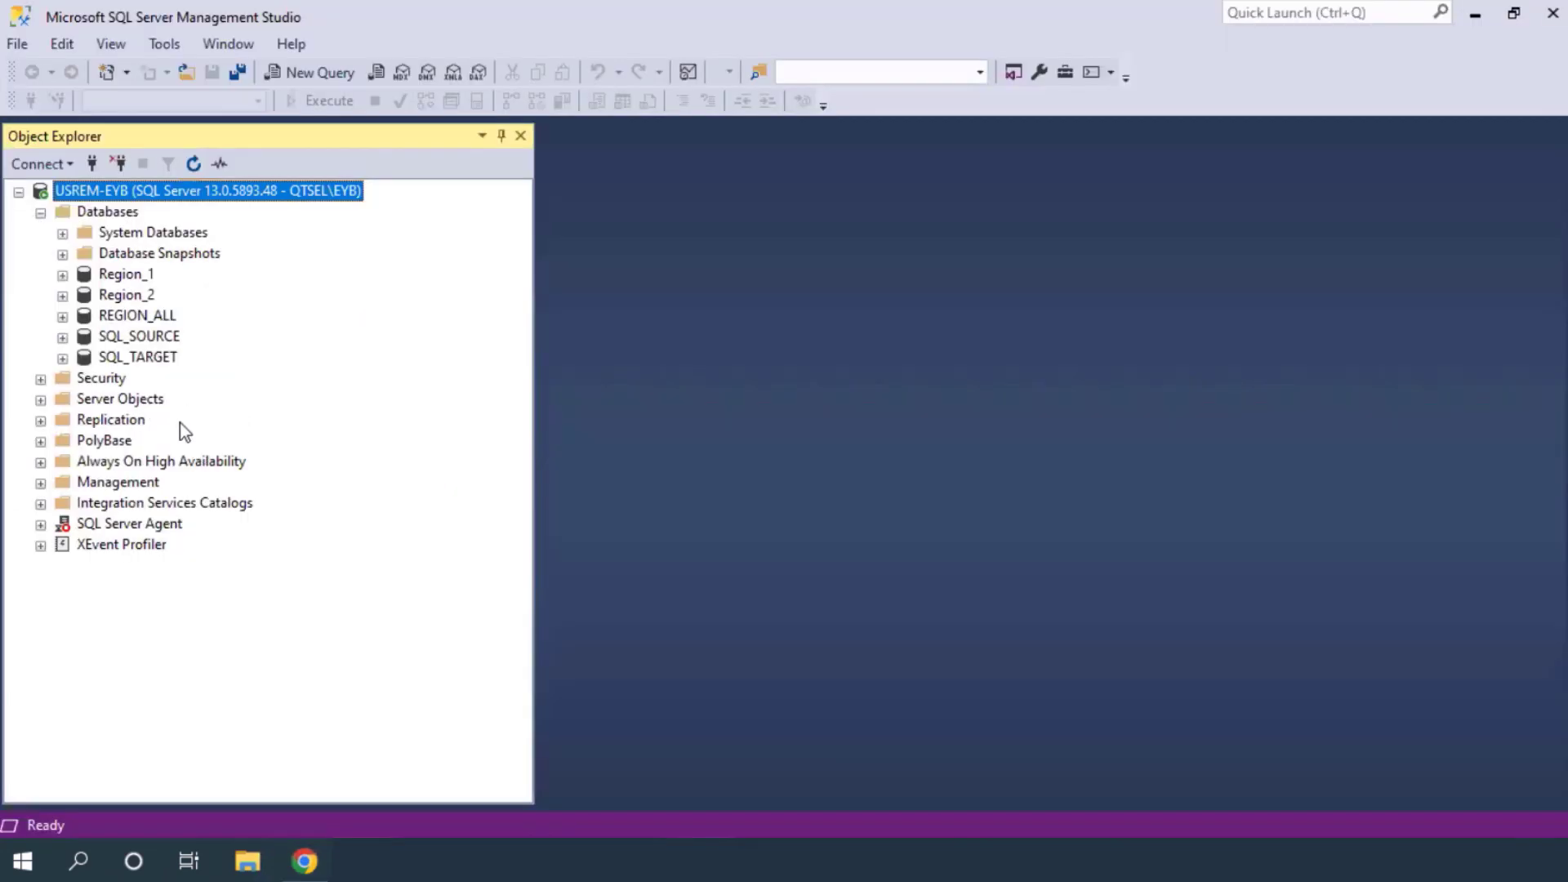
In SQL Server Management Studio, open the top 200 rows of SQL_SOURCE's dbo.CUSTOMER table to examine the source data.
click(62, 338)
click(84, 380)
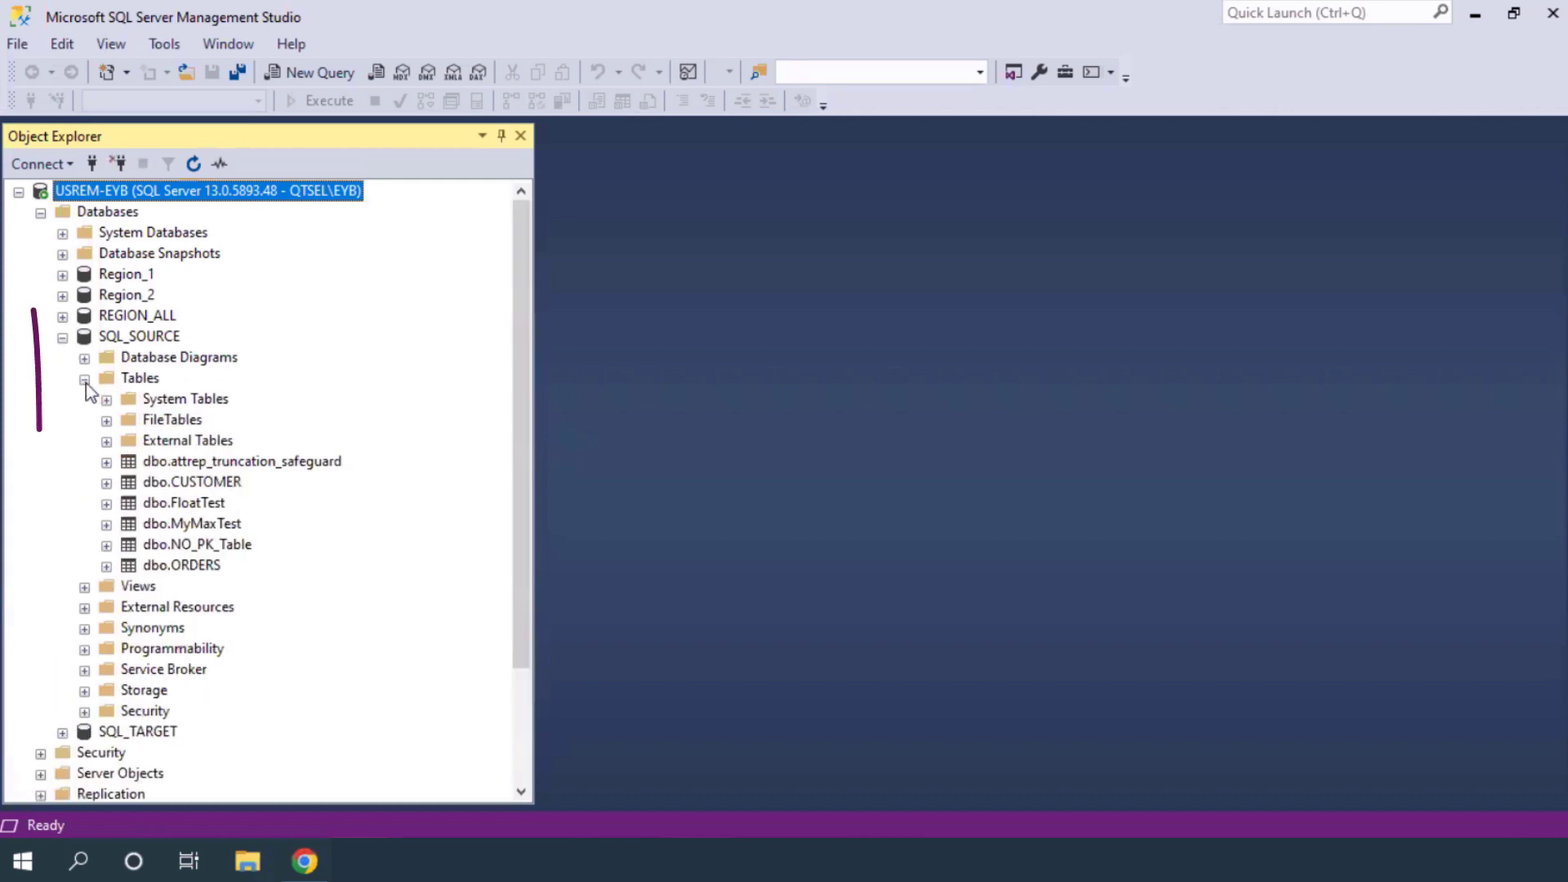
right_click(198, 488)
click(253, 375)
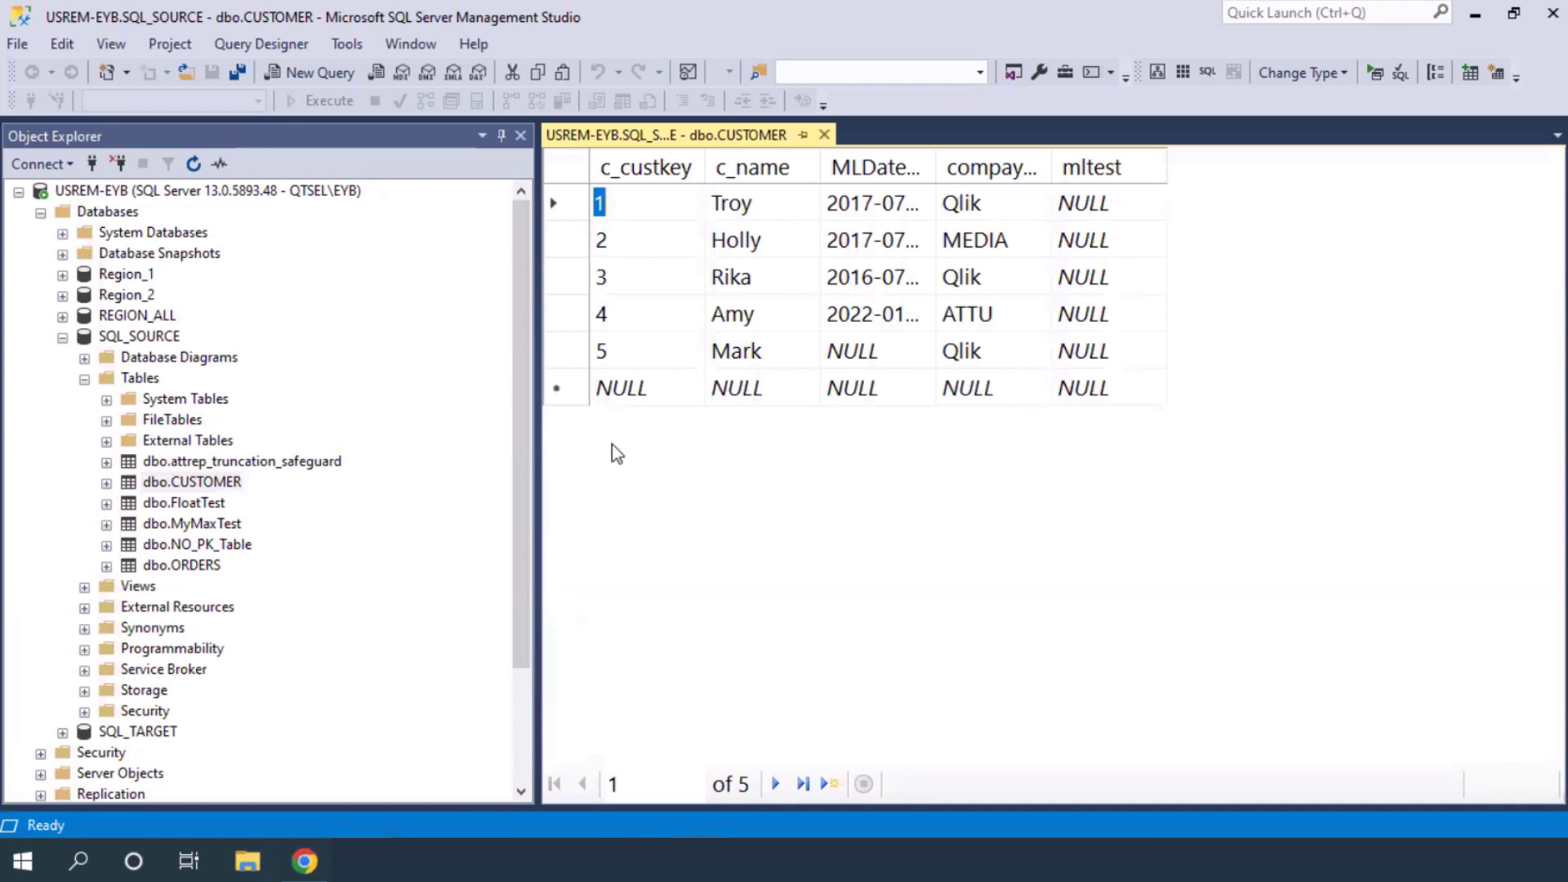
Open the top 200 rows of SQL_SOURCE's dbo.ORDERS table to examine the source orders.
click(193, 567)
right_click(193, 570)
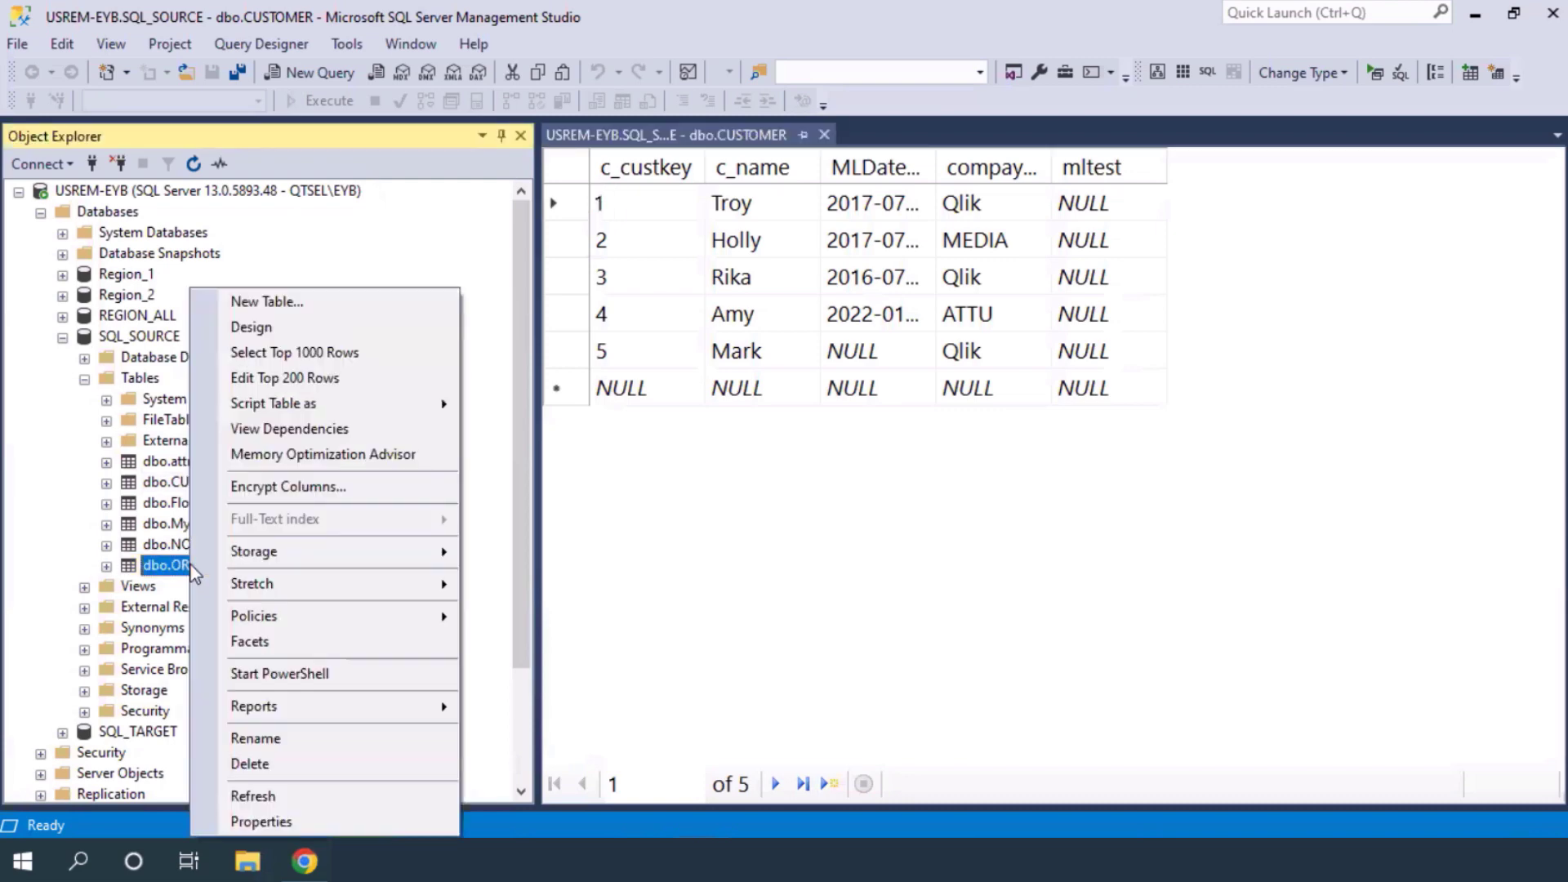
click(263, 379)
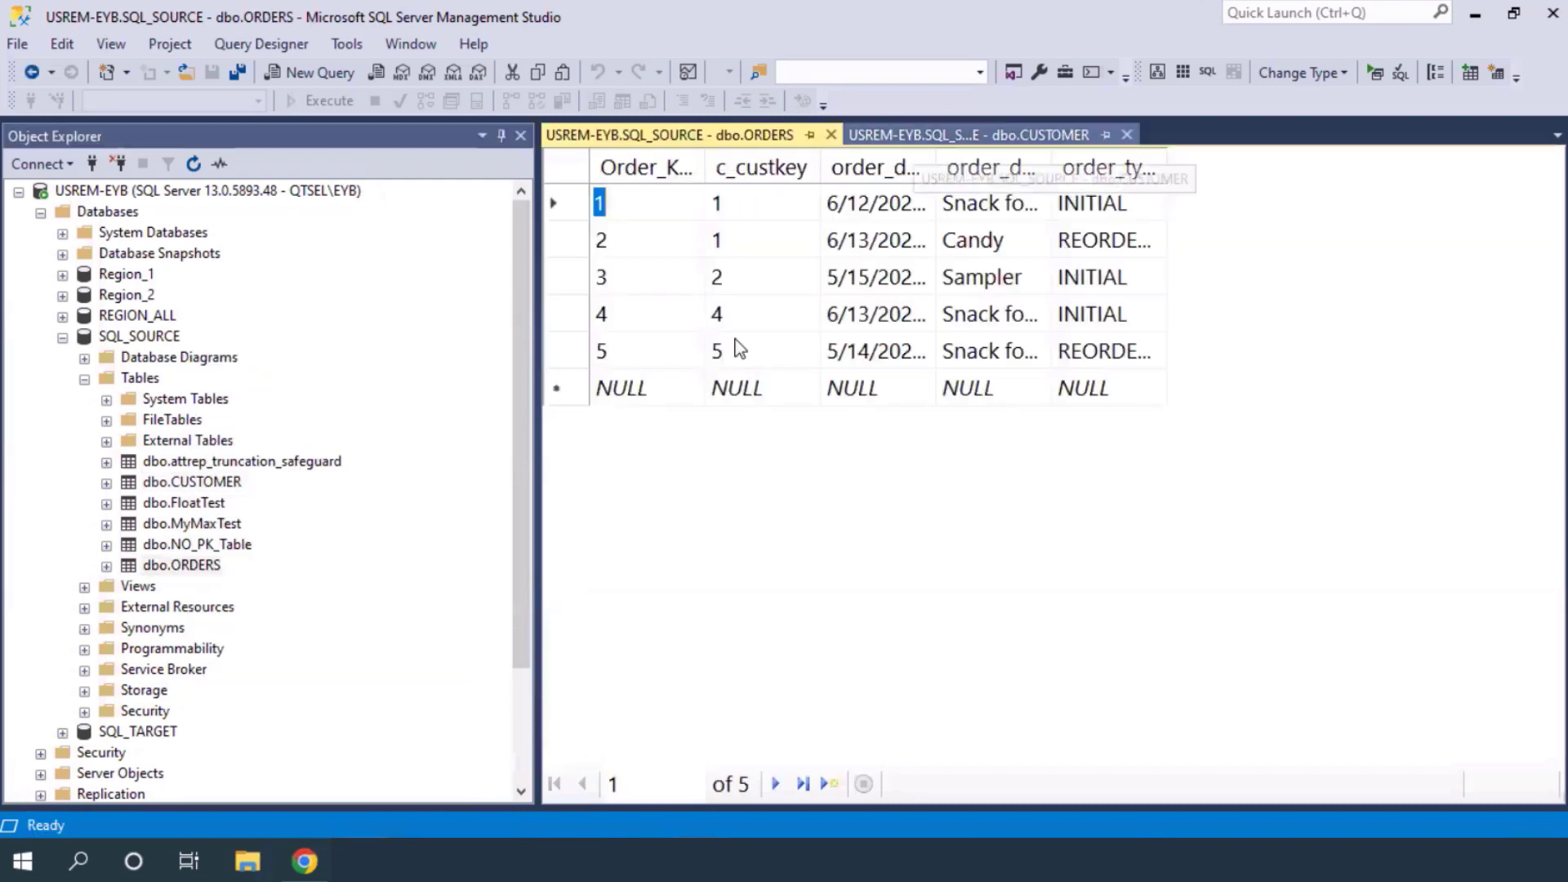
Expand the SQL_TARGET database's tables and select the top 1000 rows of ML.TRN_CUSTOMER.
click(62, 733)
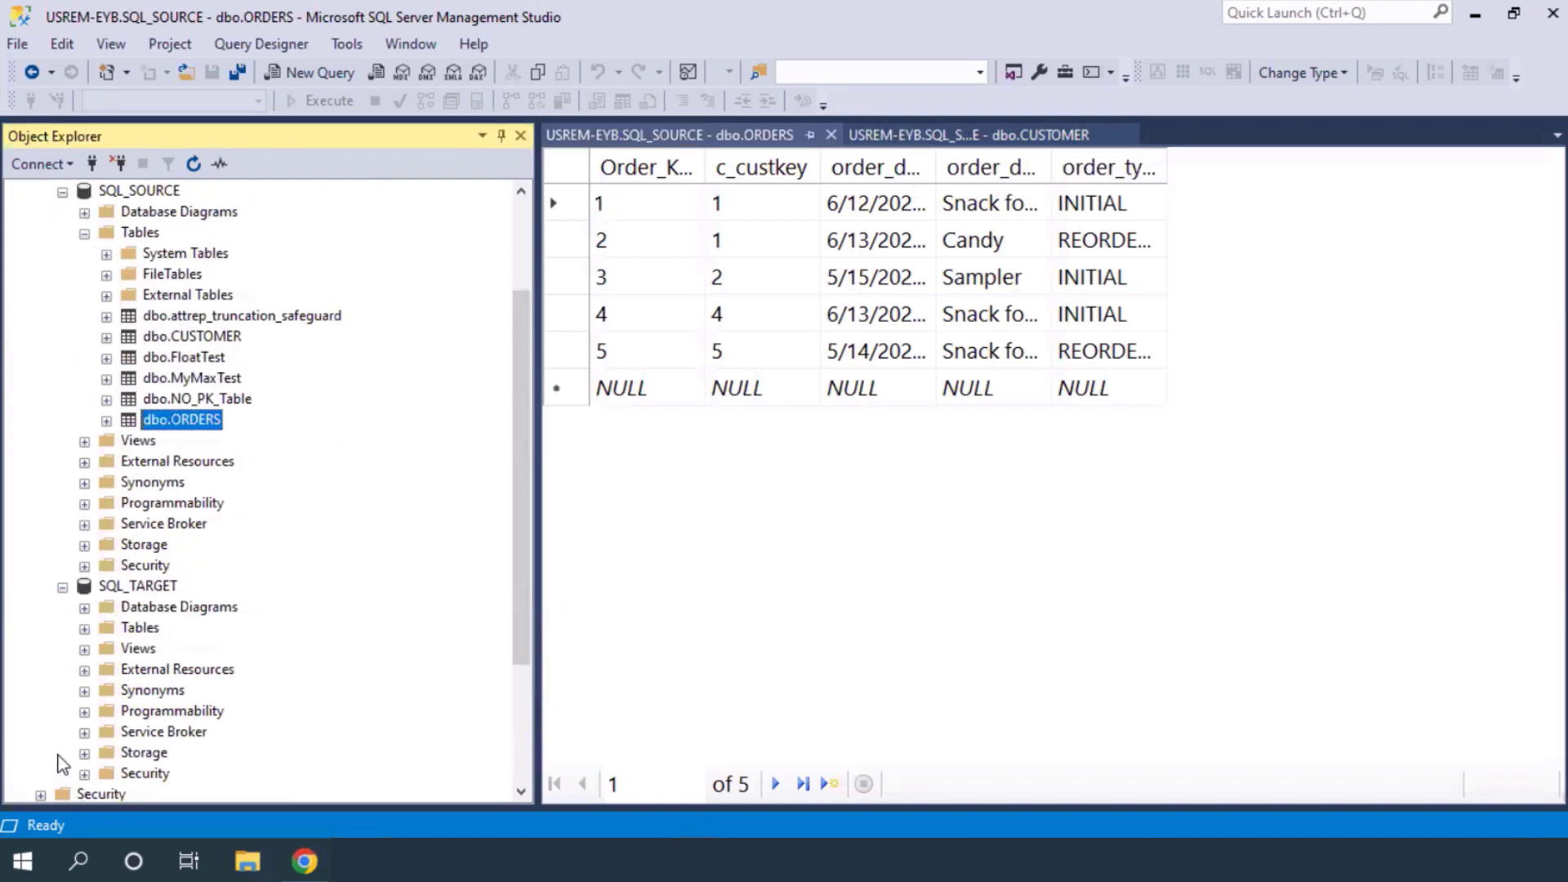
click(84, 629)
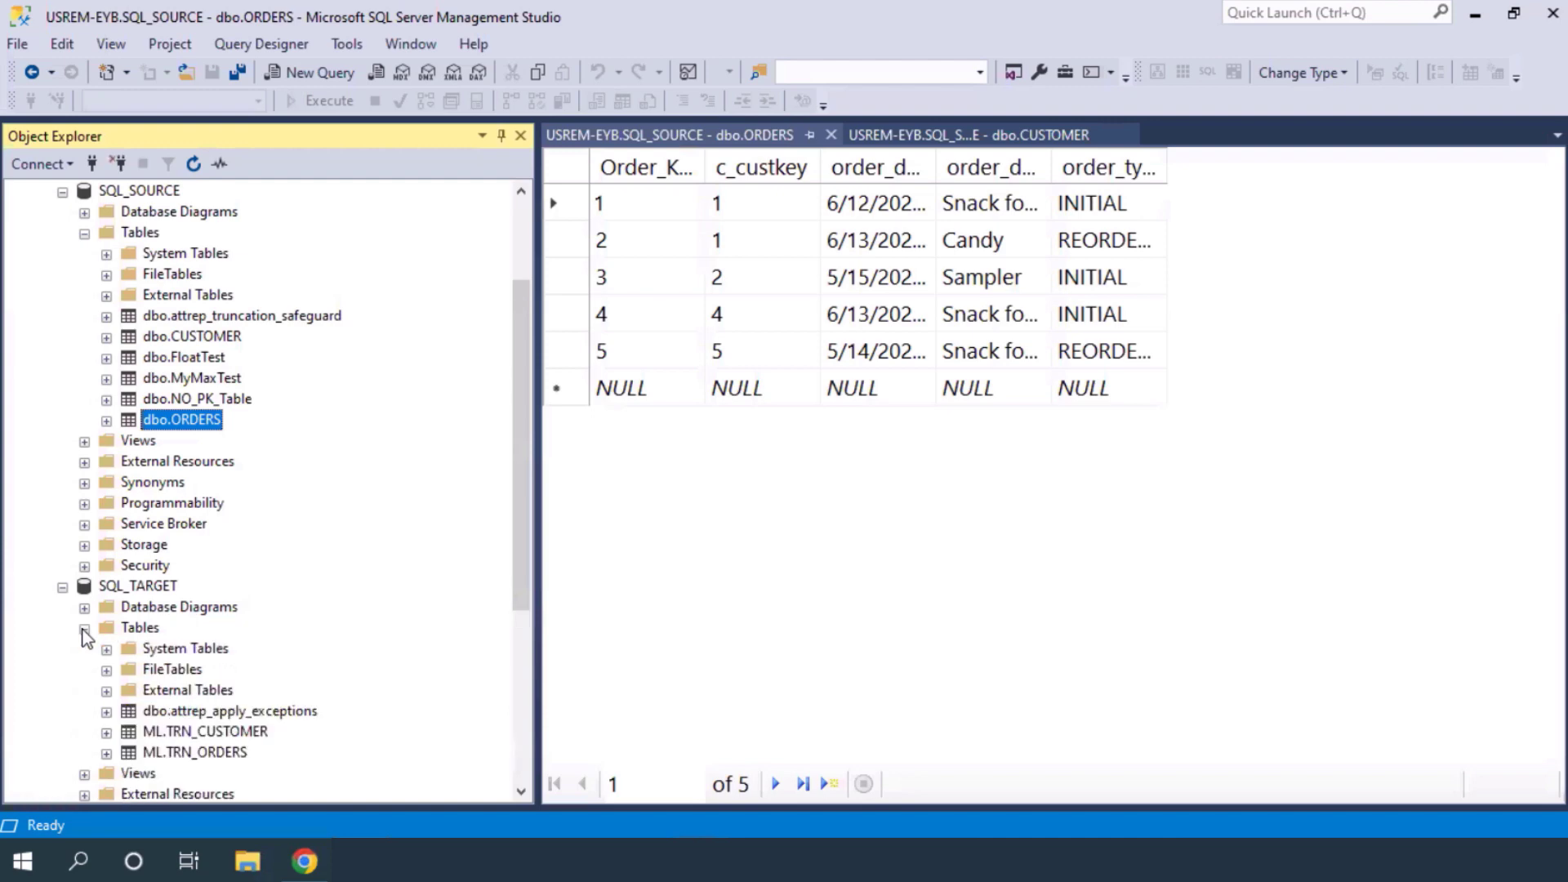
scroll(378, 597, down, 2)
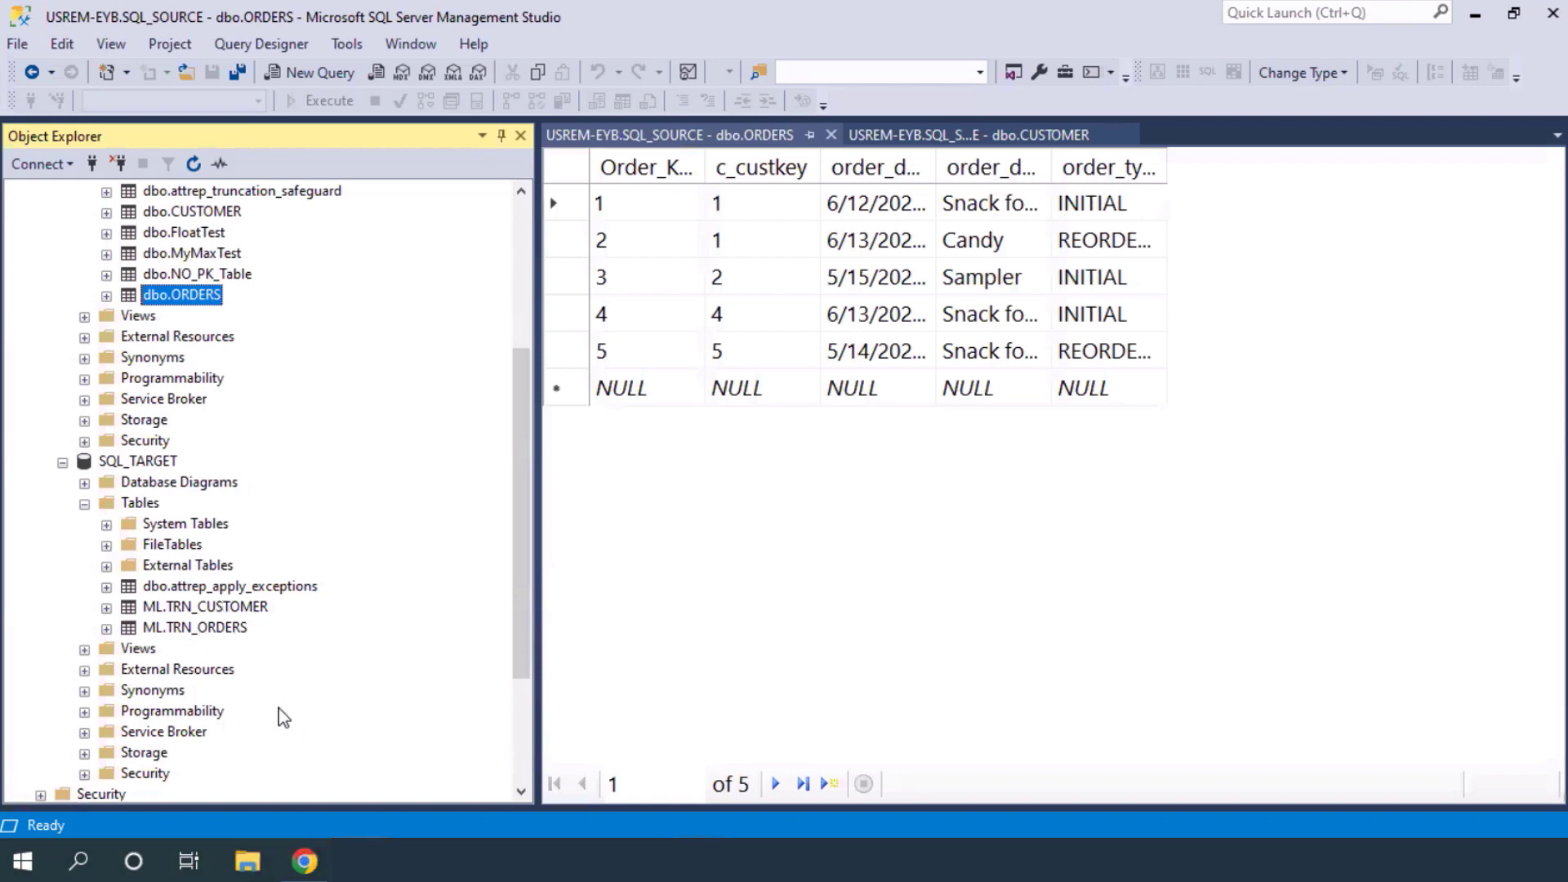
right_click(163, 606)
click(245, 351)
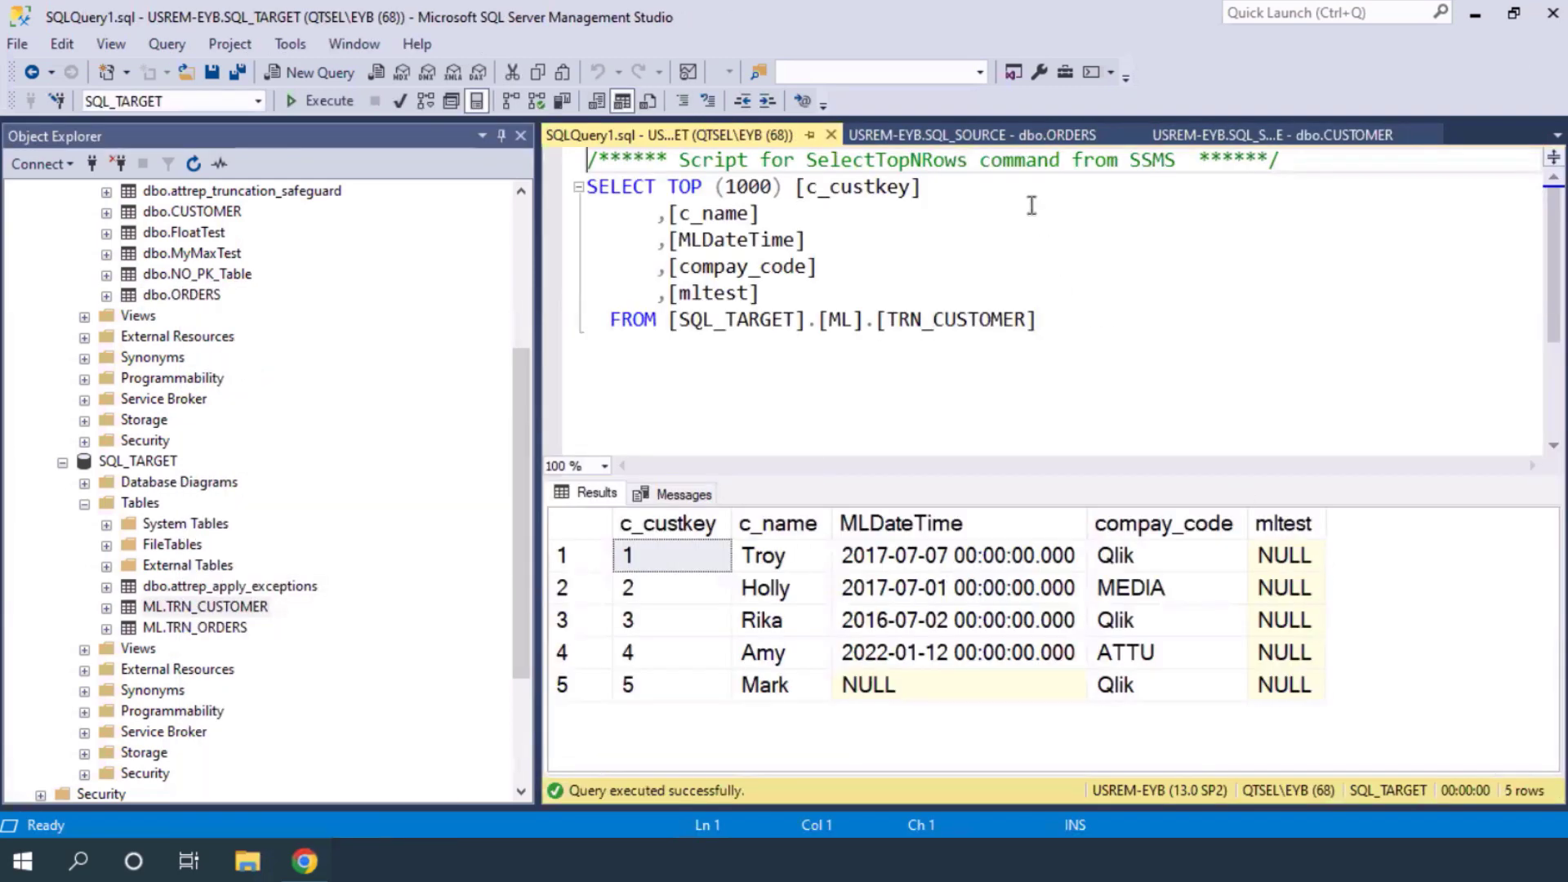
Compare the source dbo.CUSTOMER rows with the query results from the target table ML.TRN_CUSTOMER.
click(1239, 136)
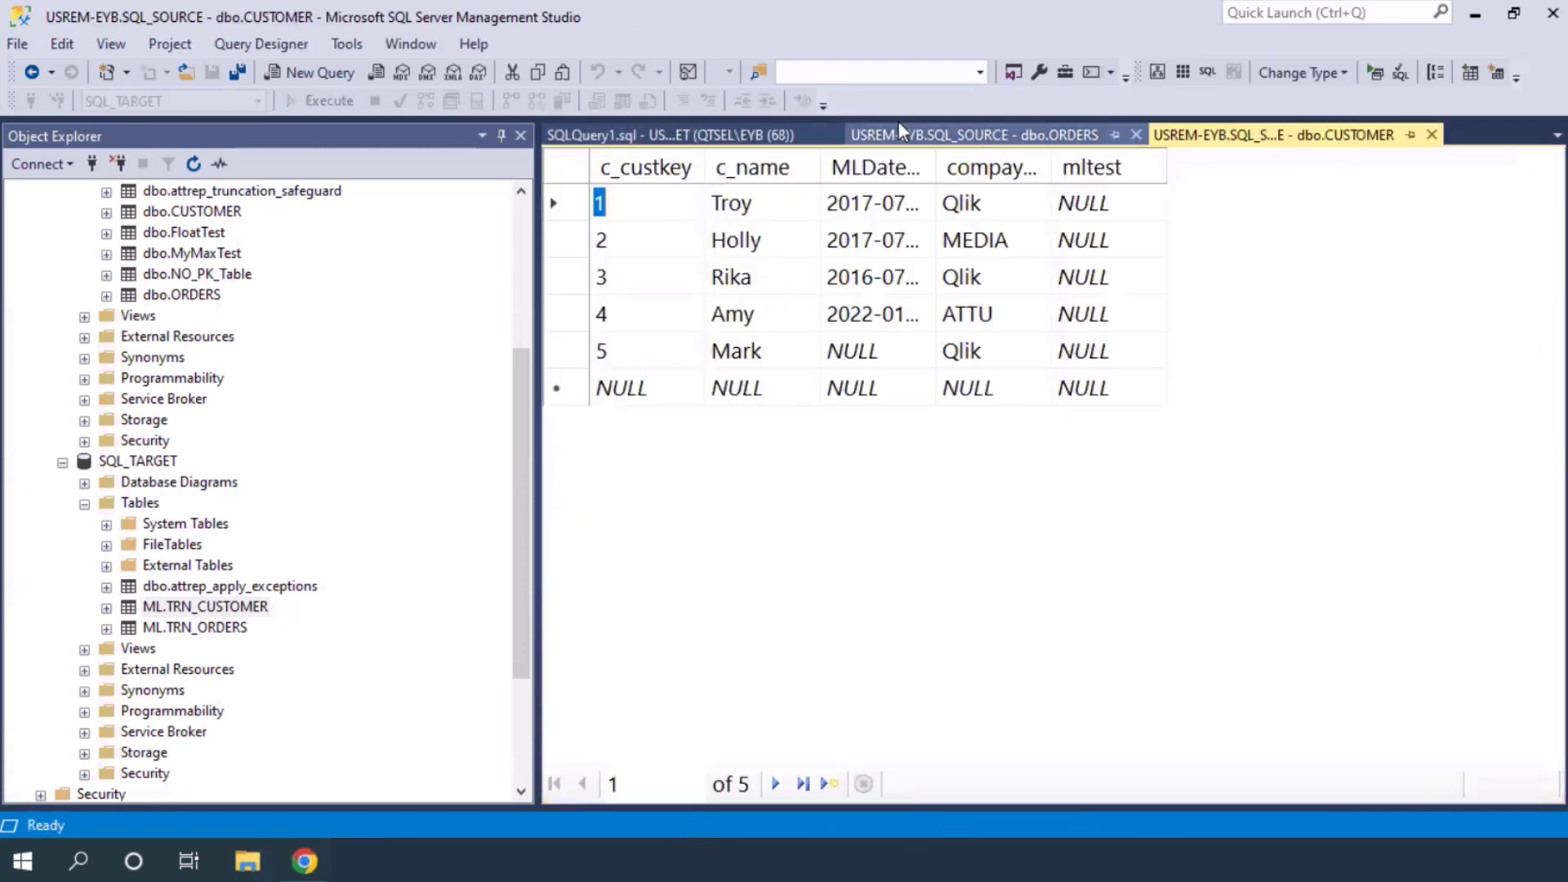
click(651, 137)
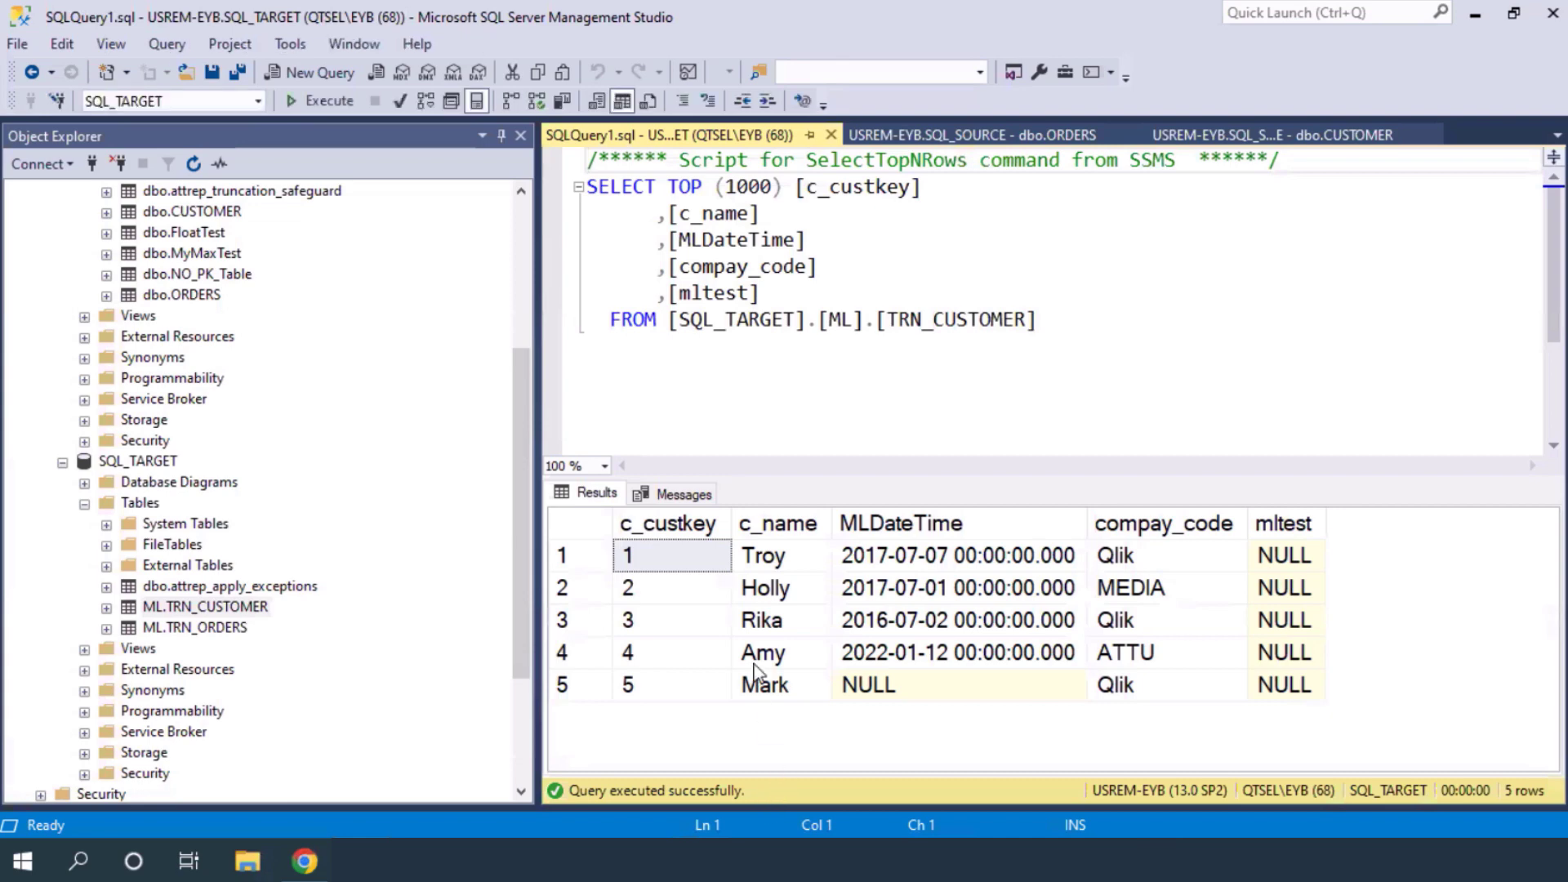
drag(933, 320, 893, 320)
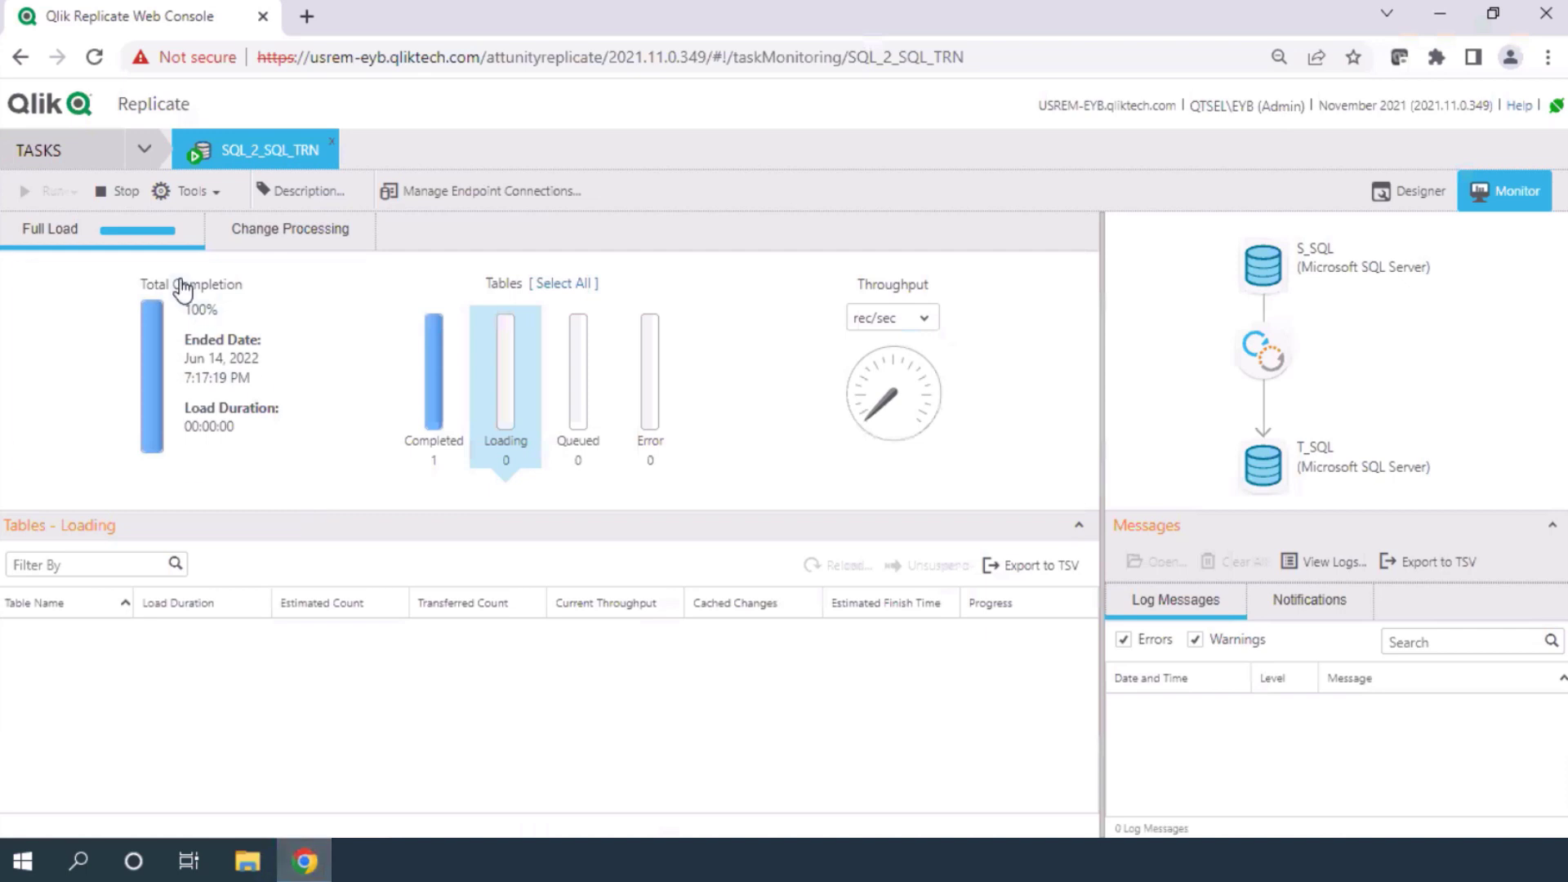
In Qlik Replicate, stop the SQL_2_SQL_TRN task and open its Change Processing status.
click(122, 193)
click(924, 498)
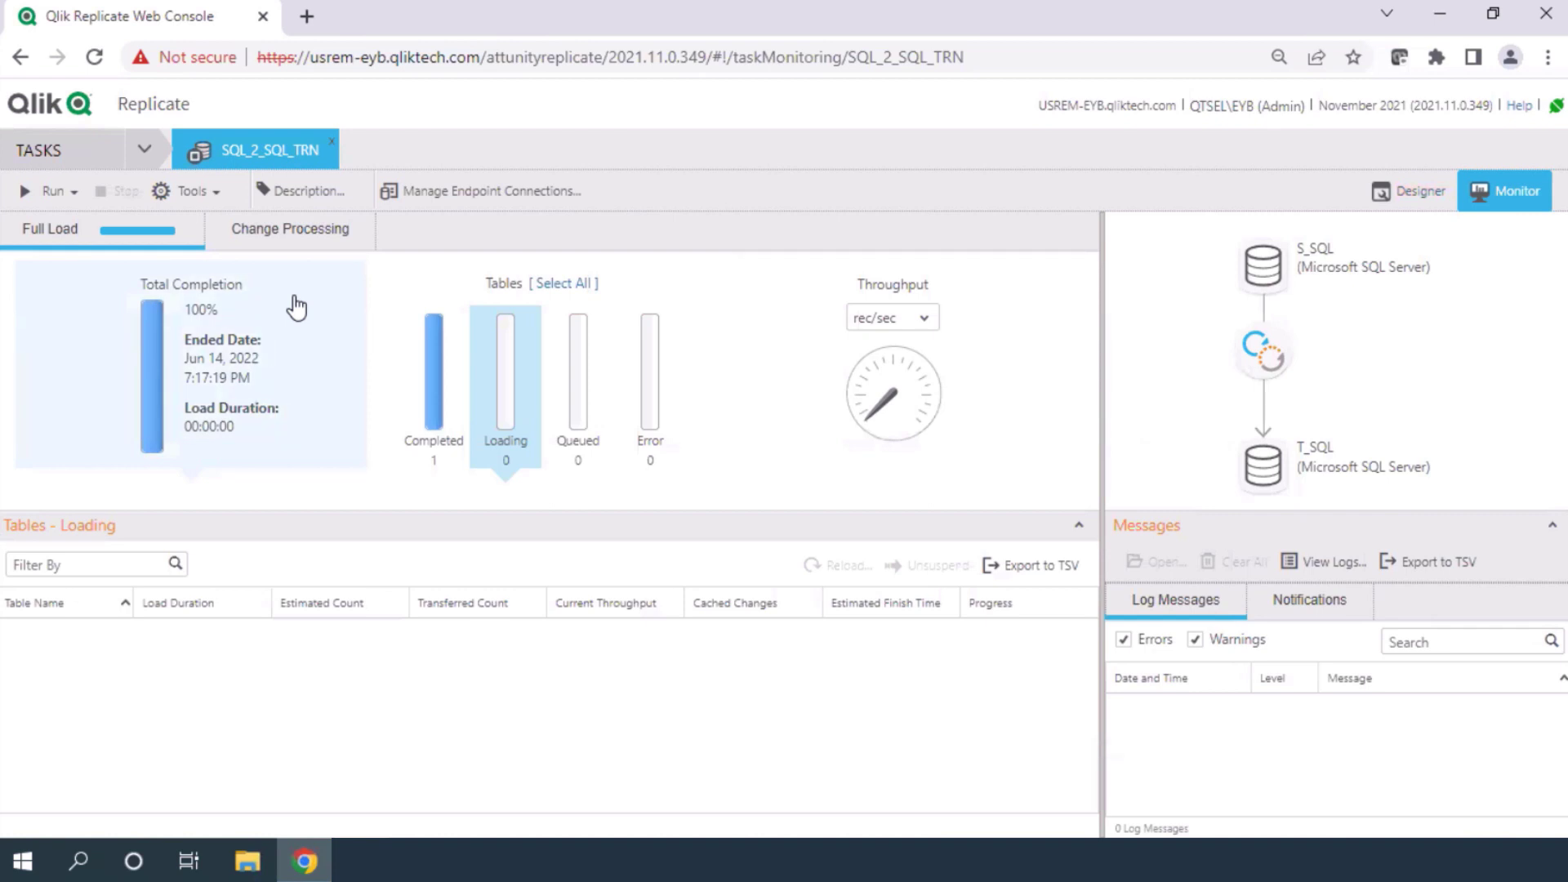
click(280, 234)
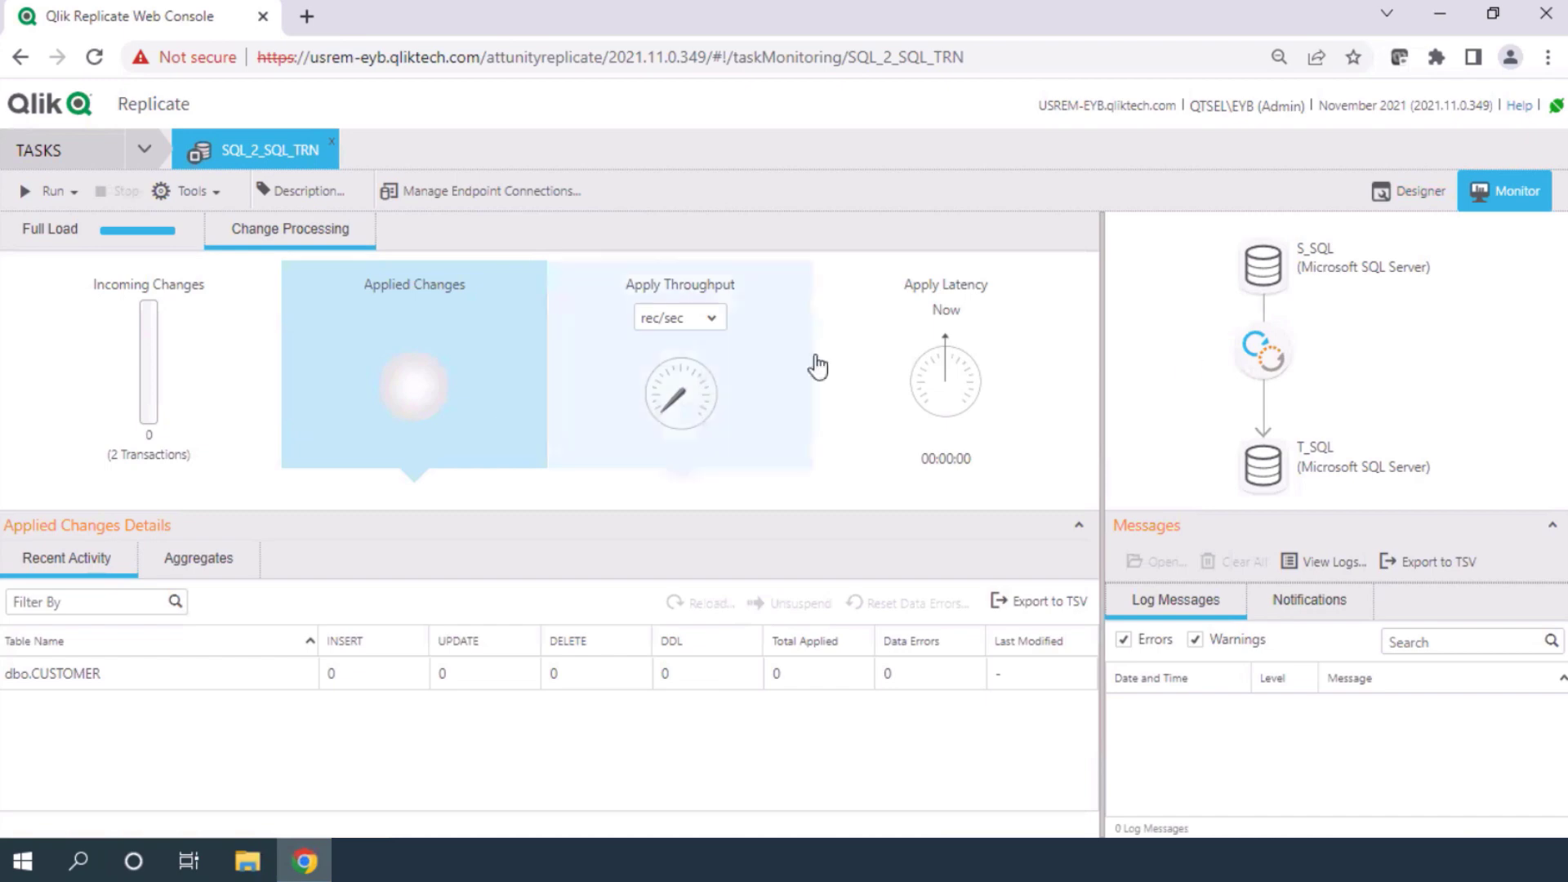
Start a new global transformation rule of type Add column for the task, scoped to all schemas and tables (%).
click(1414, 203)
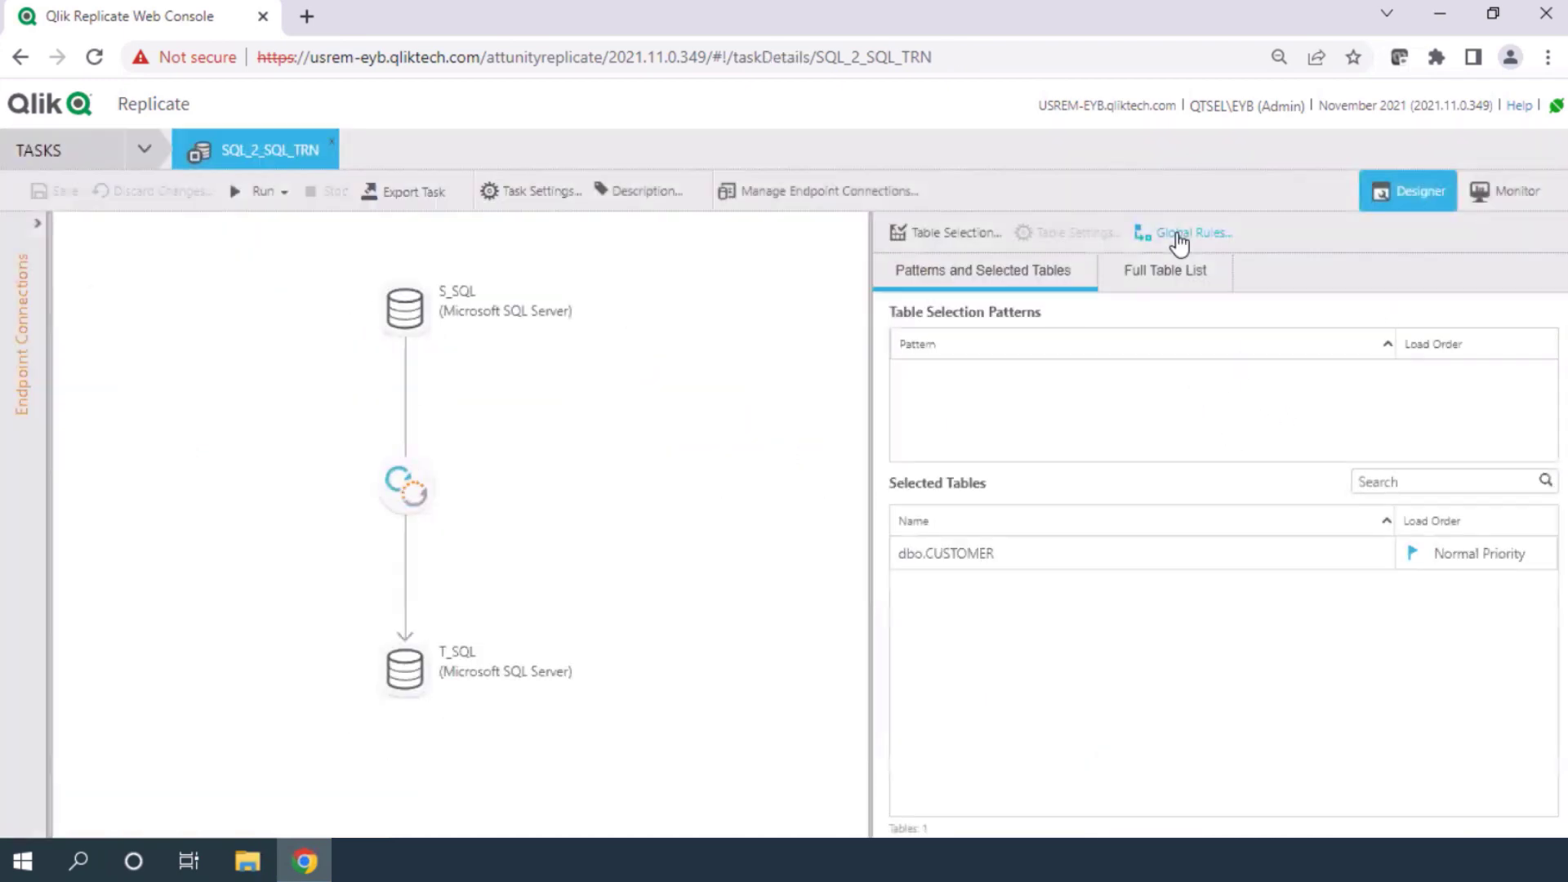
click(1178, 237)
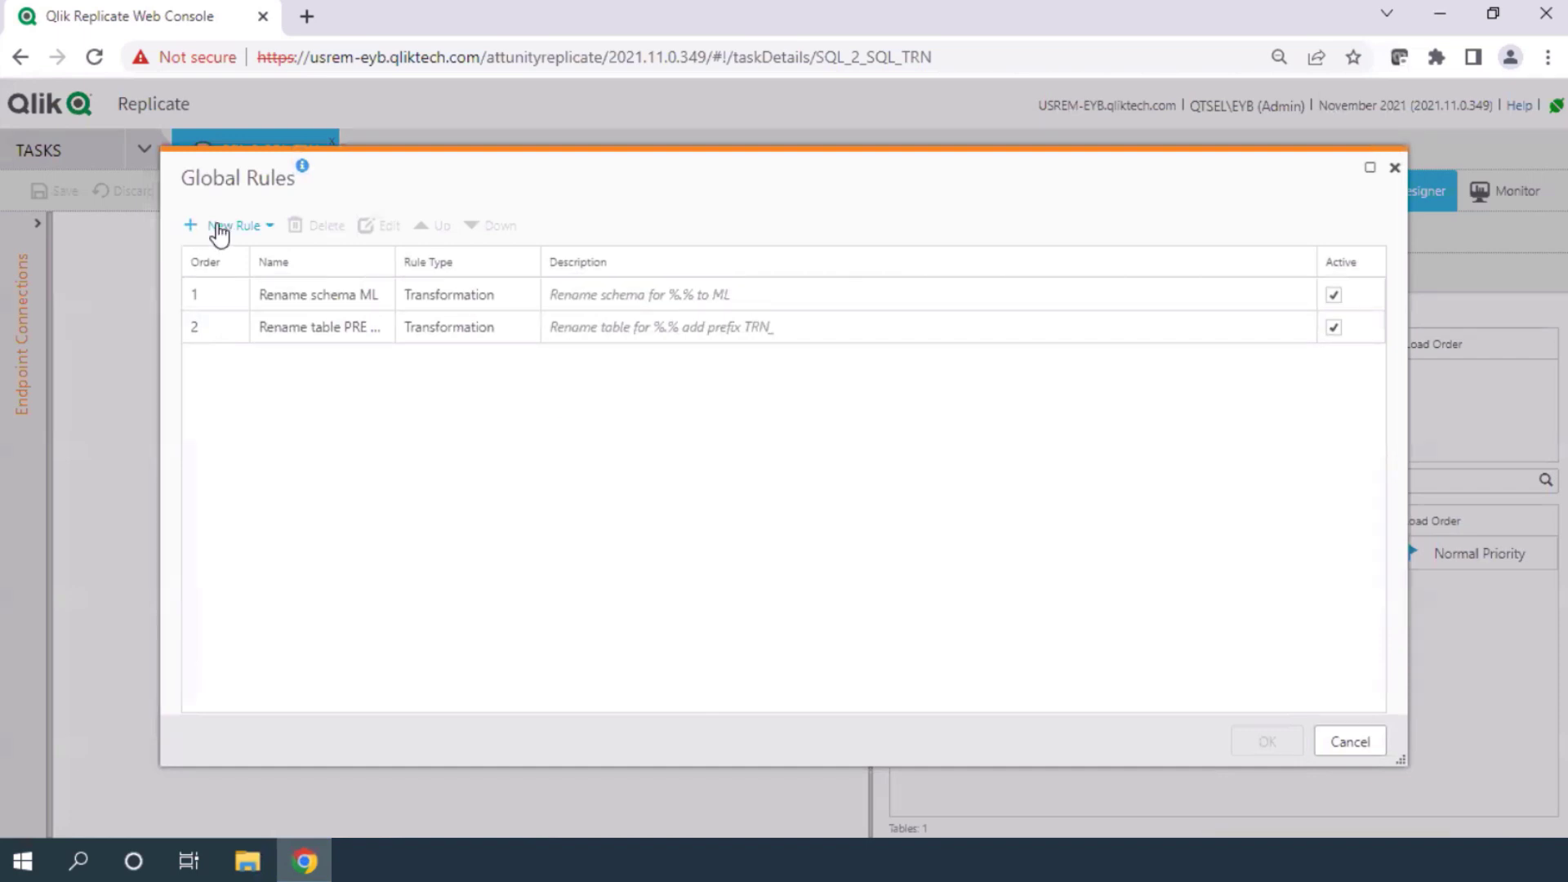
click(221, 231)
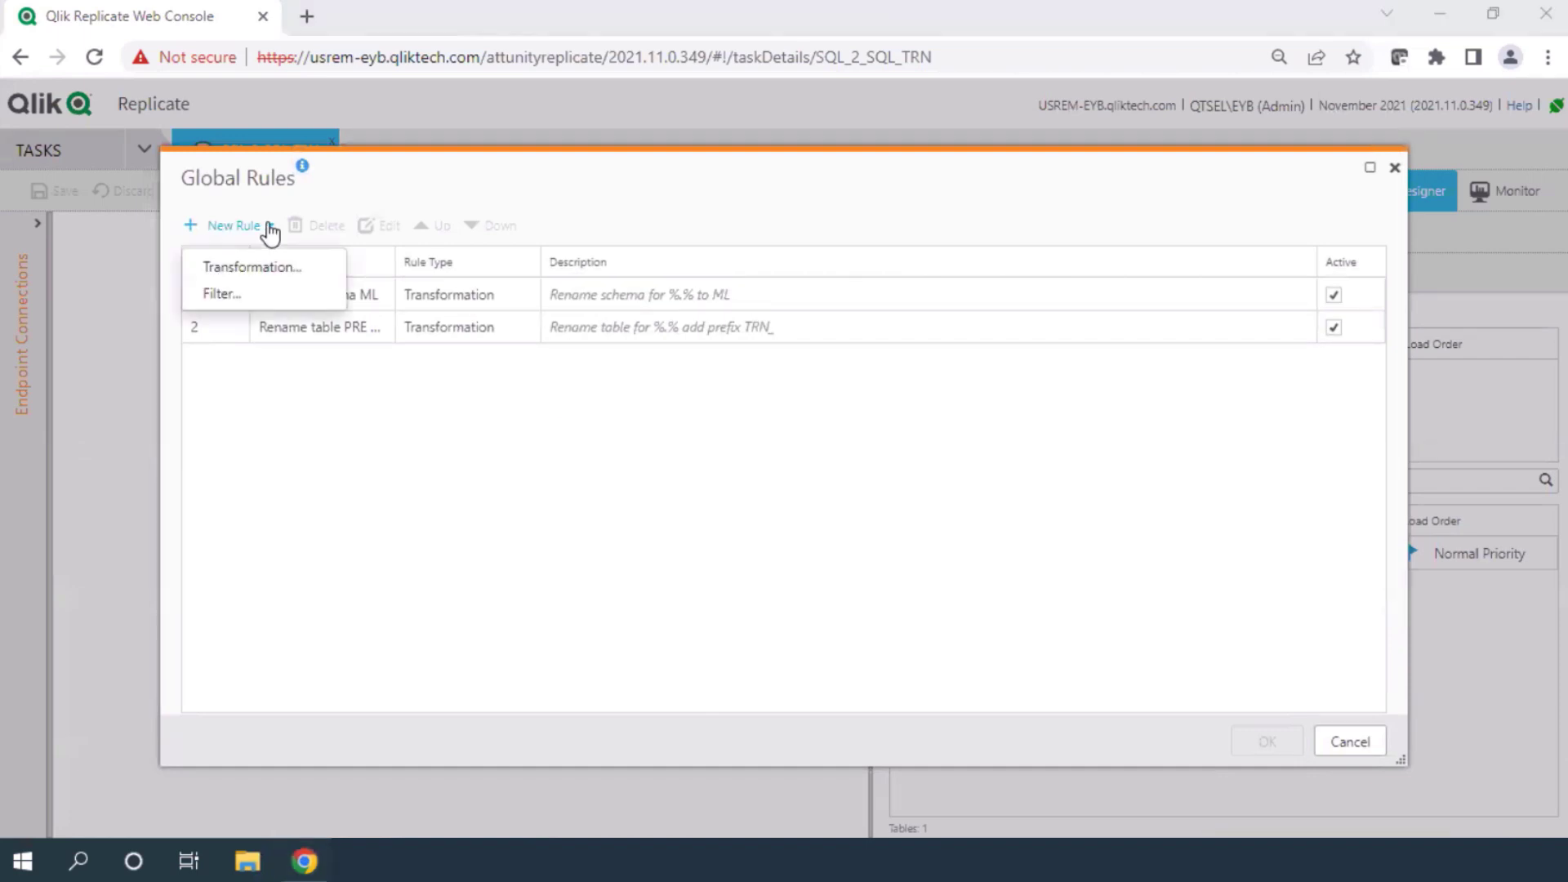
click(254, 271)
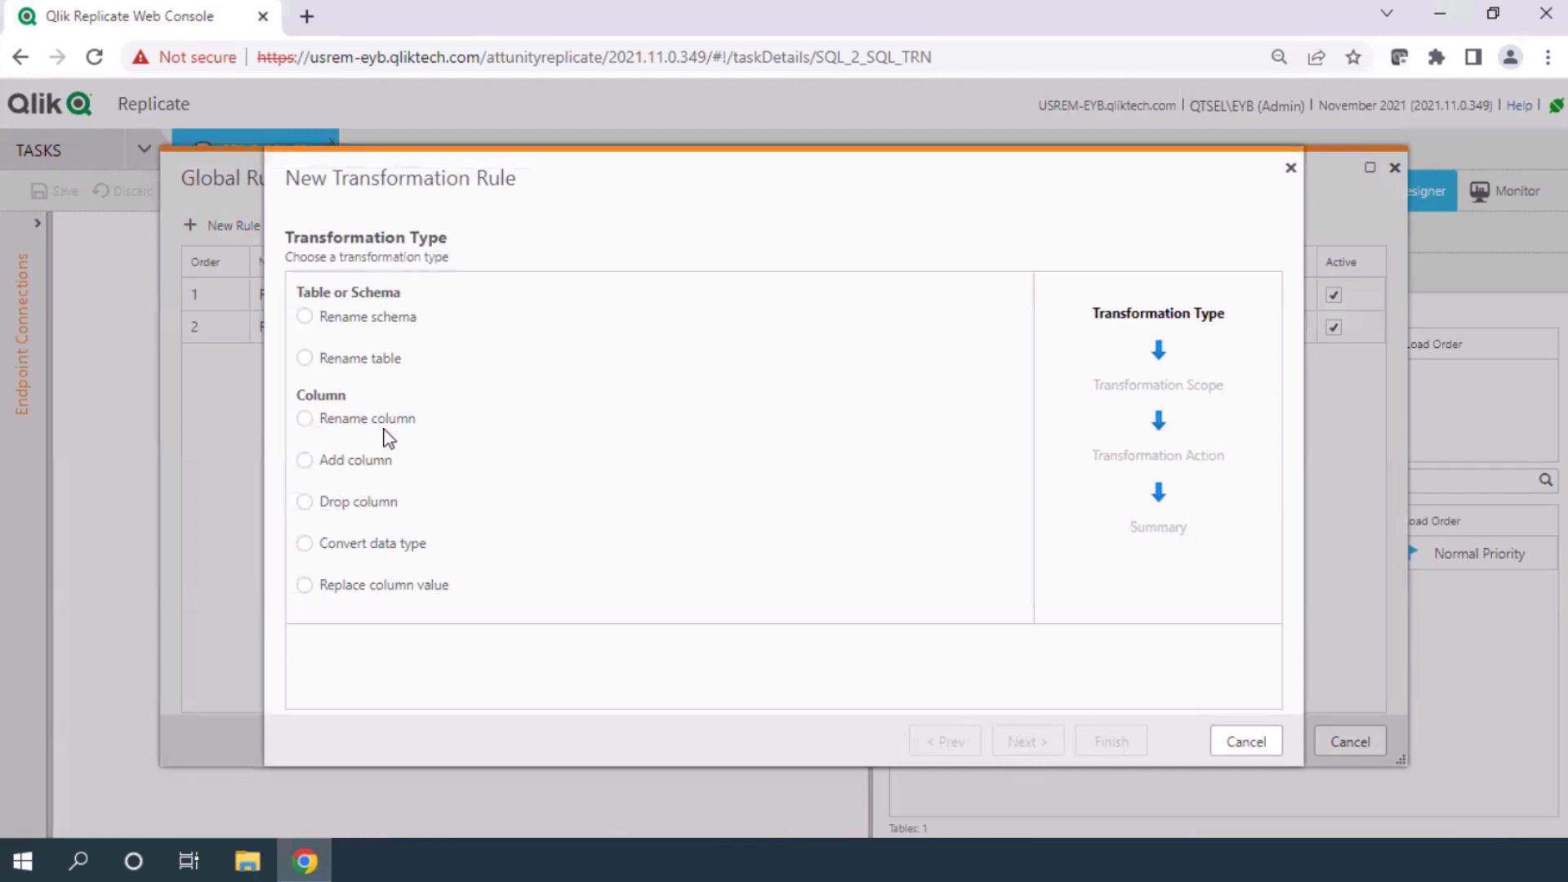
click(304, 462)
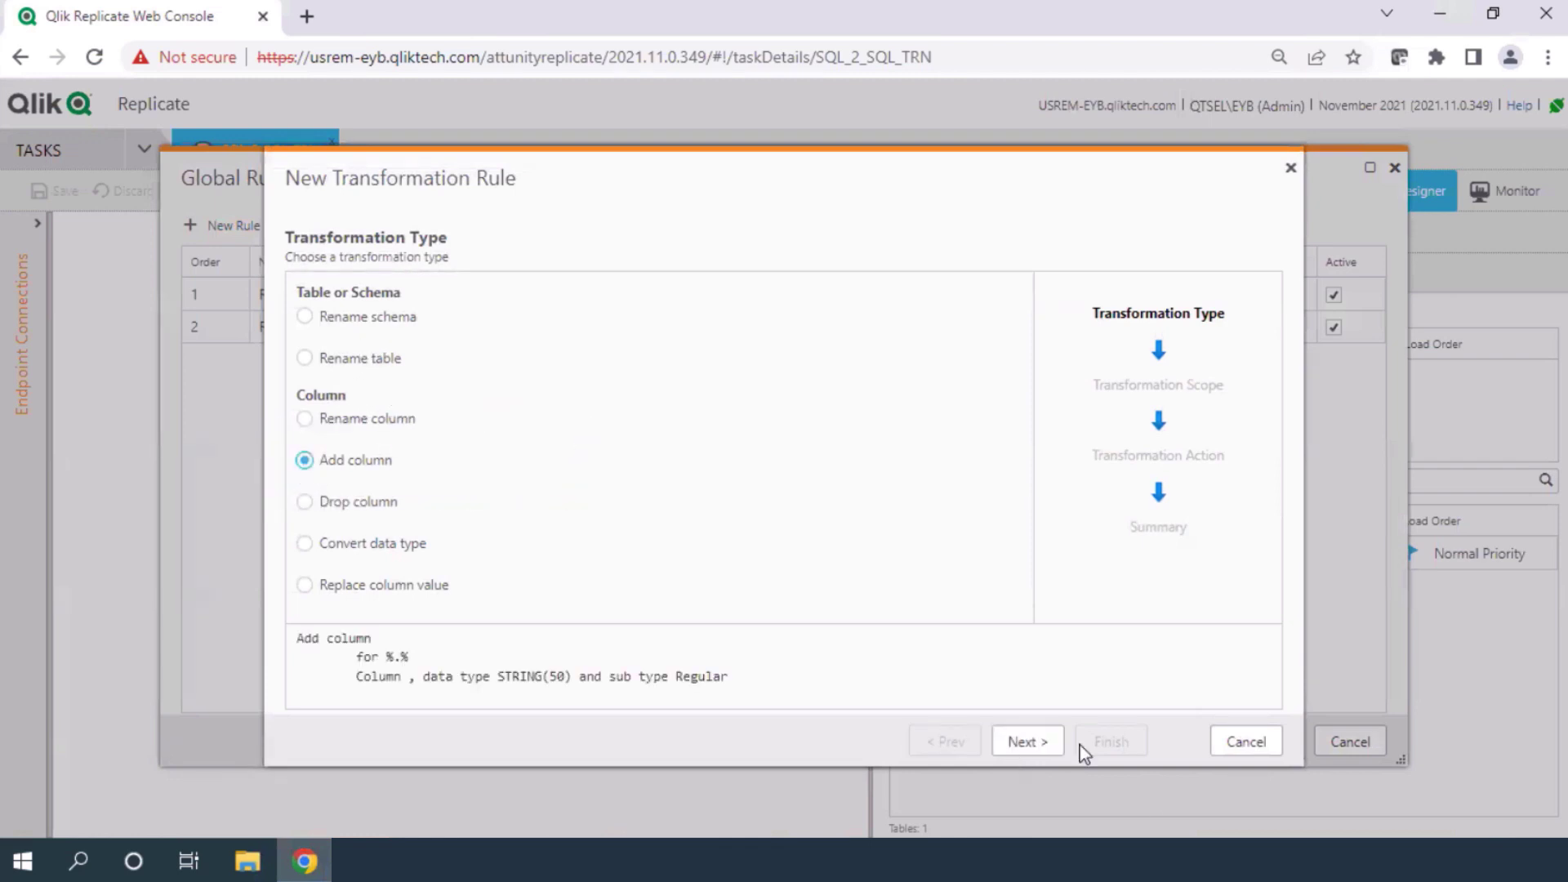
click(1043, 742)
click(507, 299)
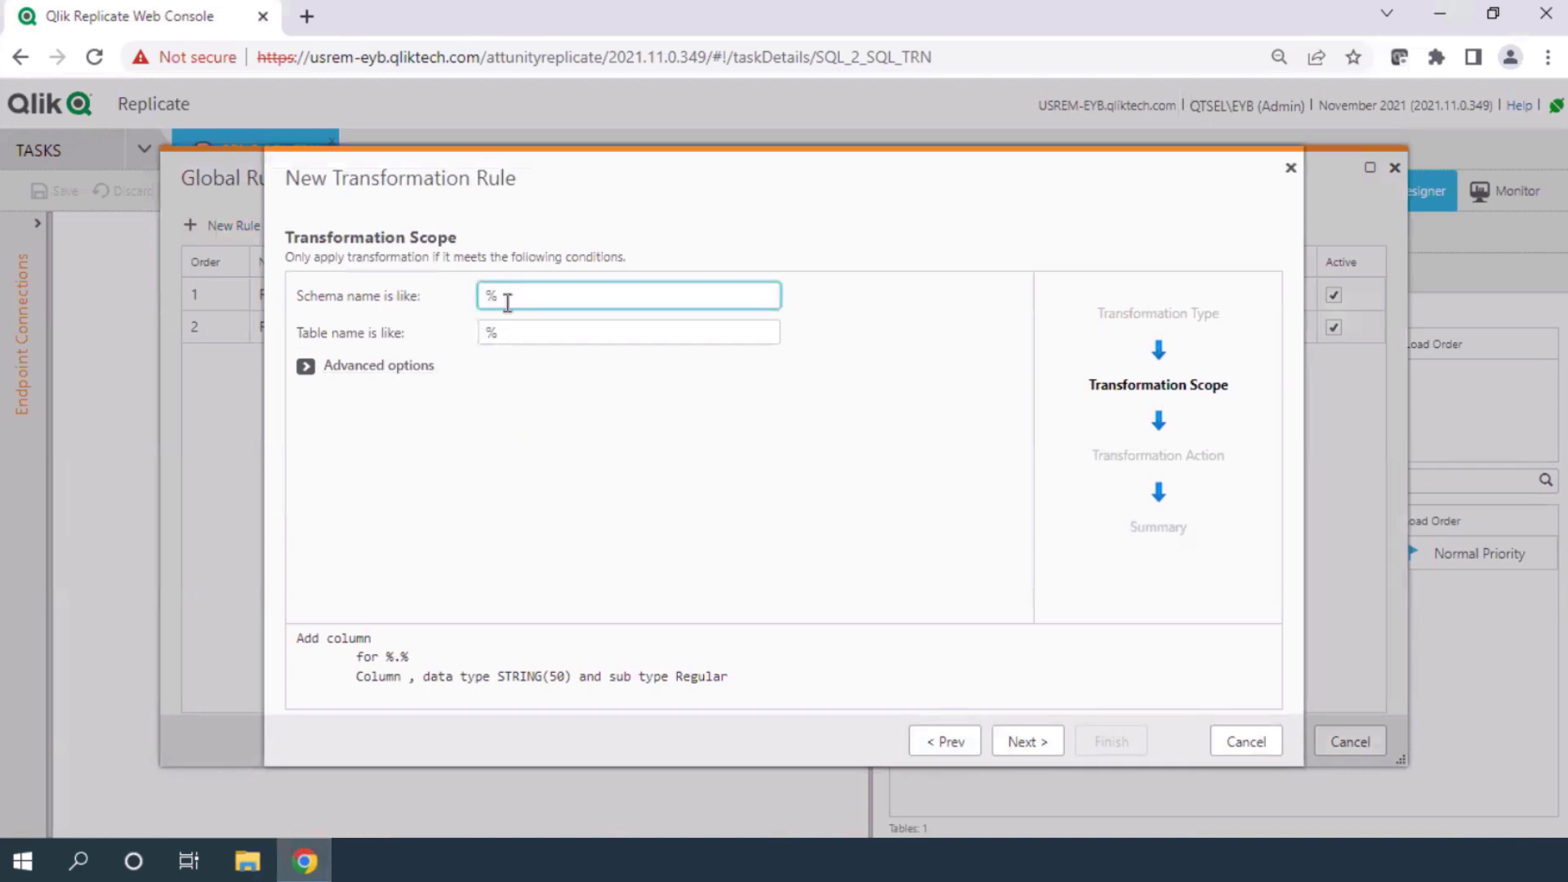
click(524, 329)
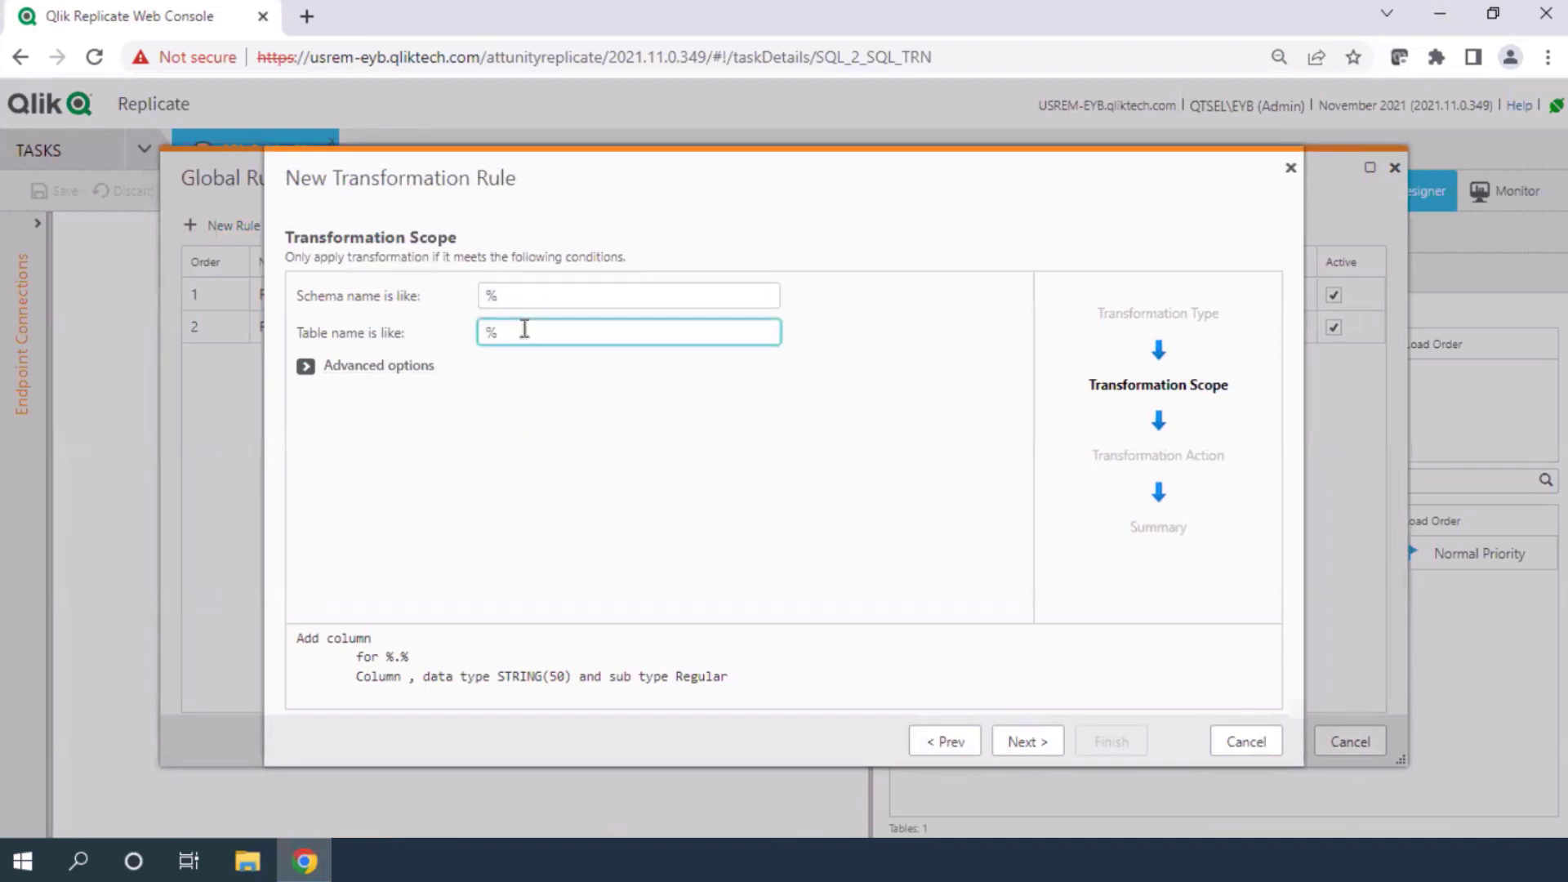
click(1021, 741)
Name the added column UPDATE_DATE and paste a CASE expression returning datetime('now') when $AR_H_OPERATION = 'UPDATE' as its value.
click(493, 299)
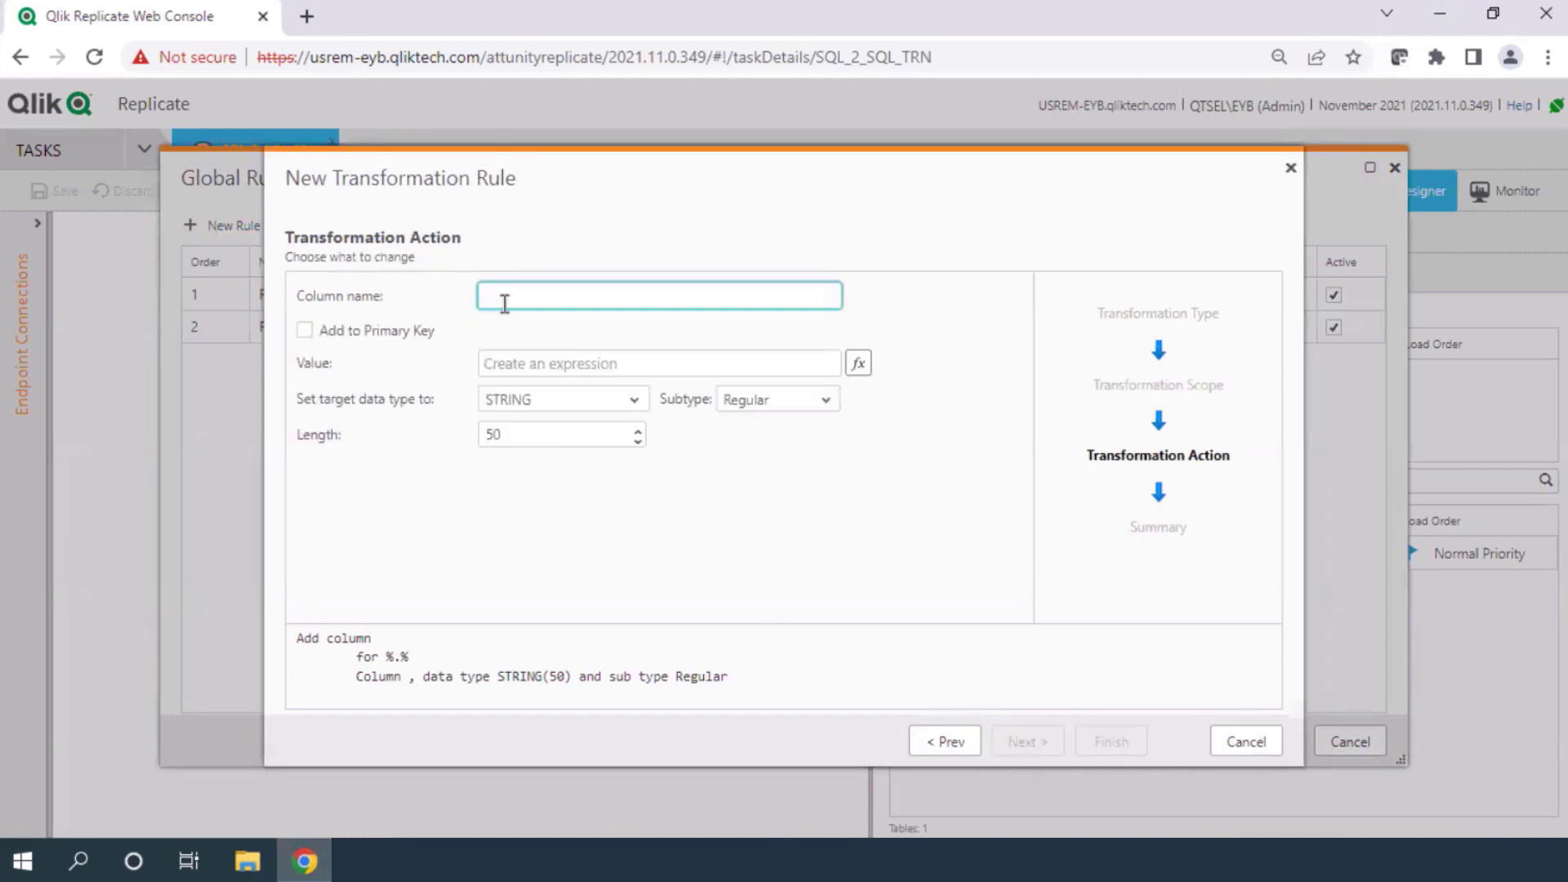
text(UPDATE_)
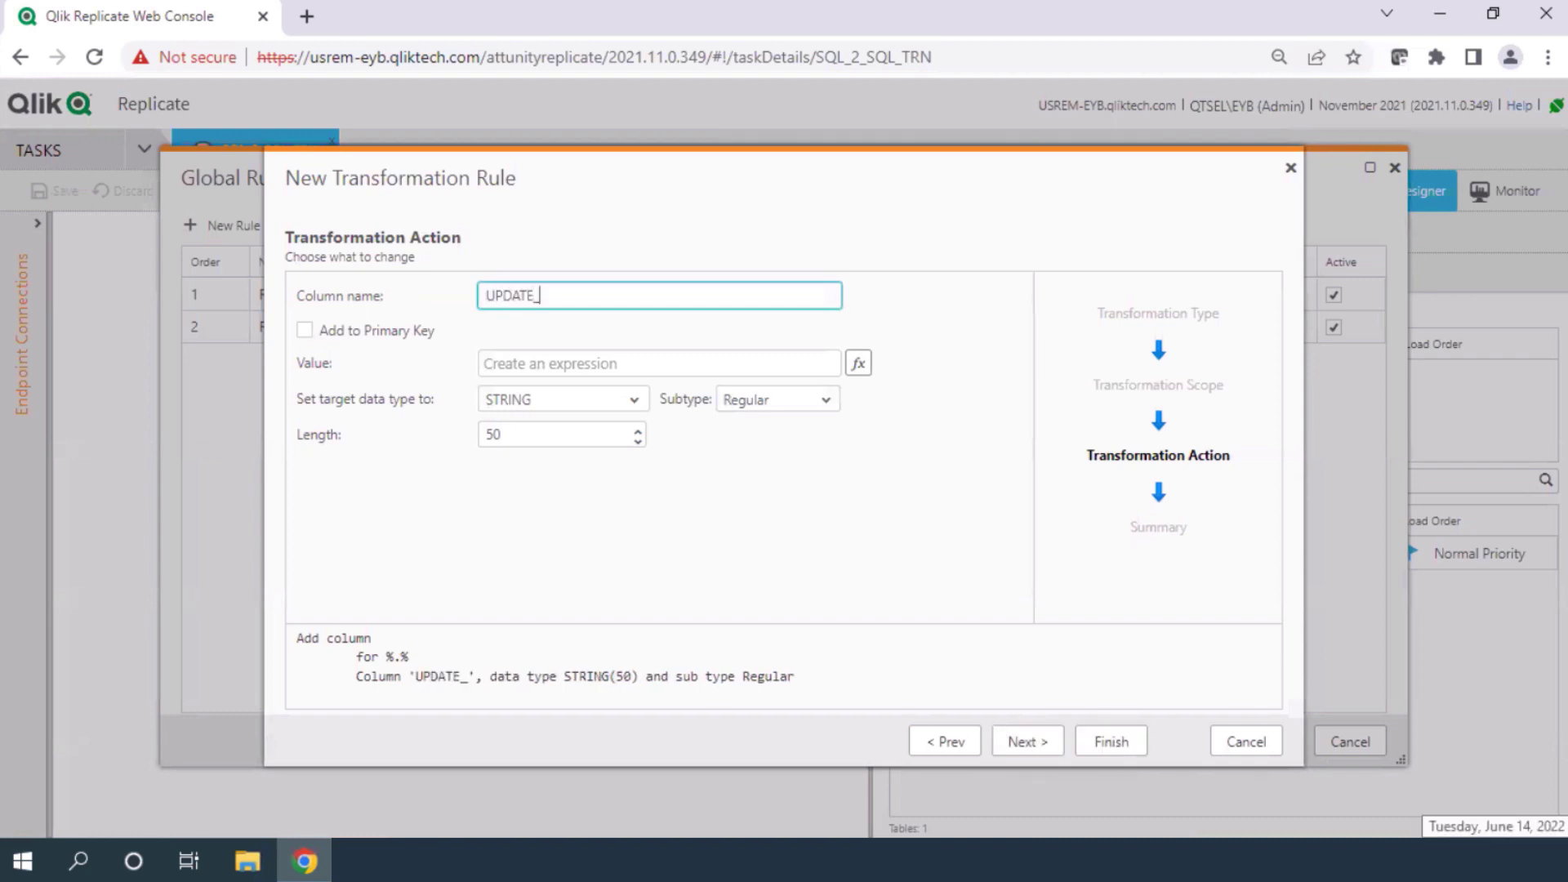
text(DATE)
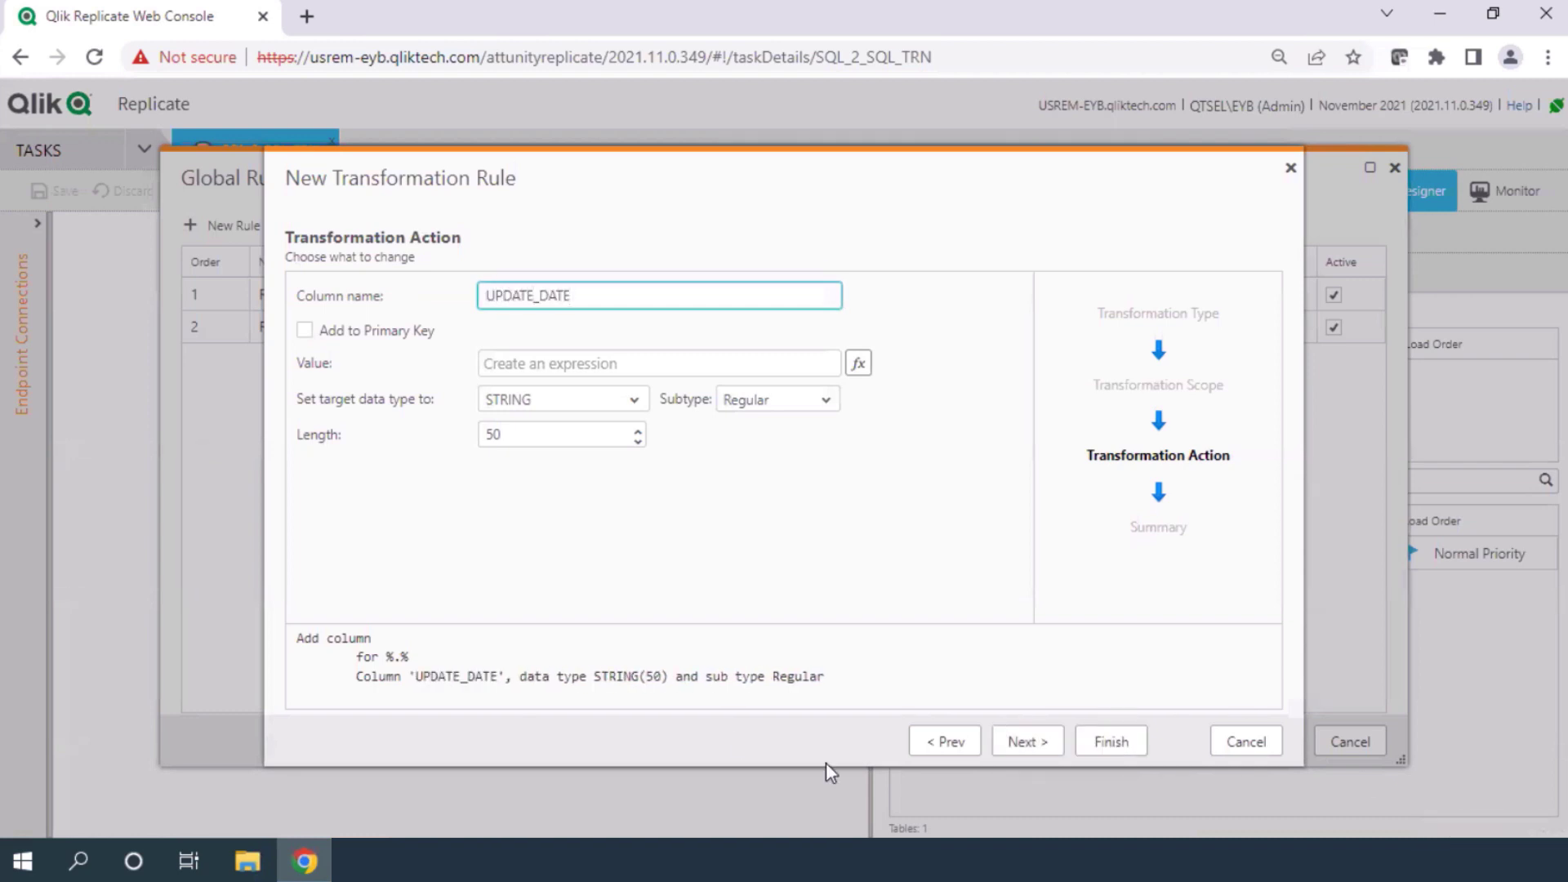
click(859, 365)
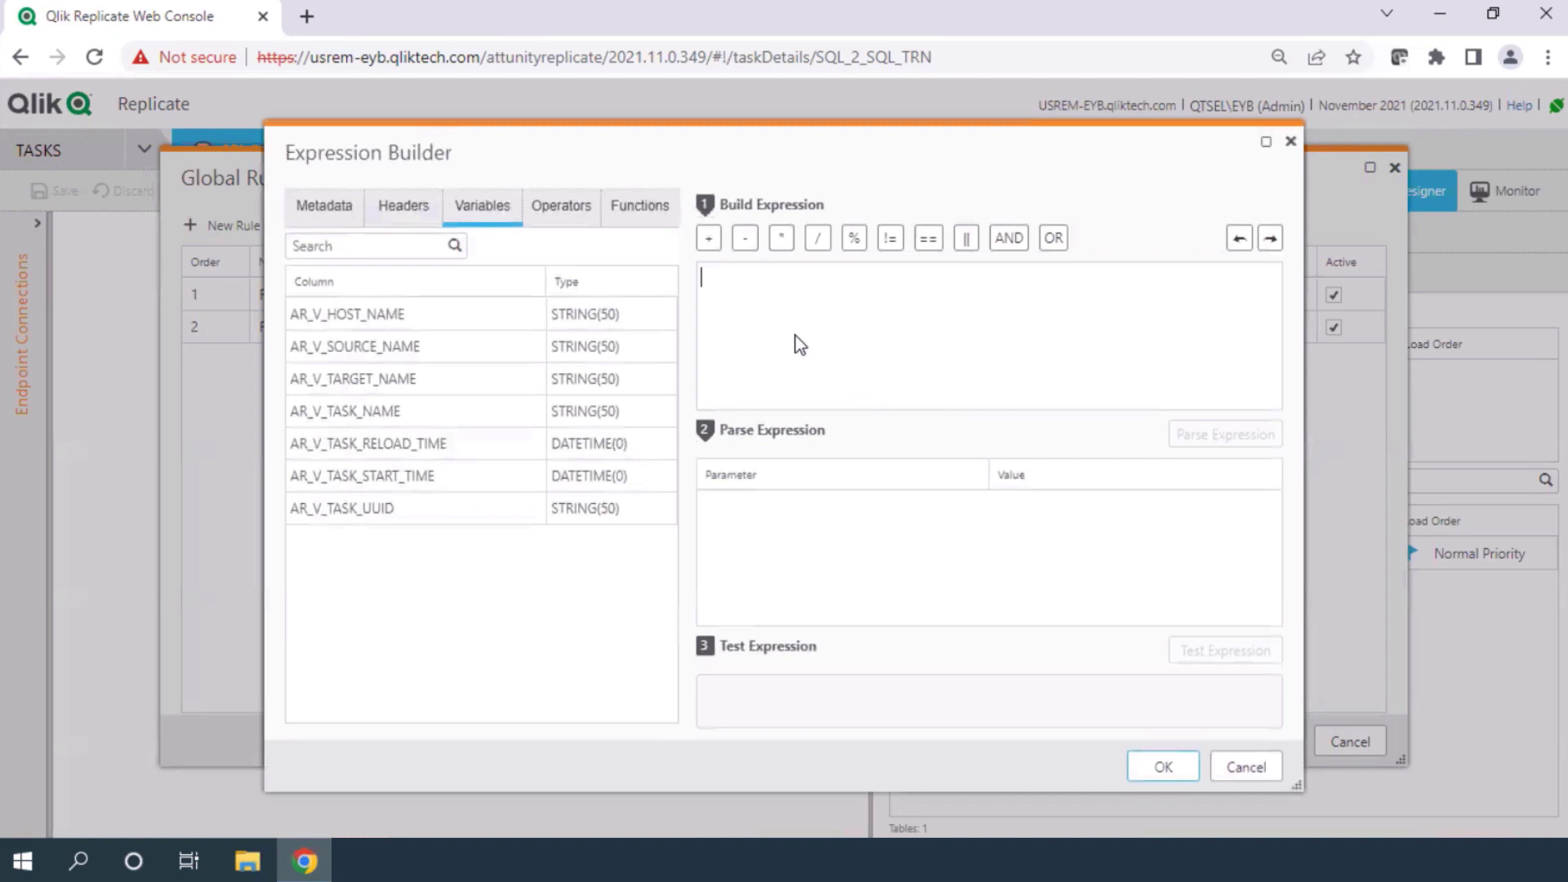
click(774, 305)
right_click(718, 276)
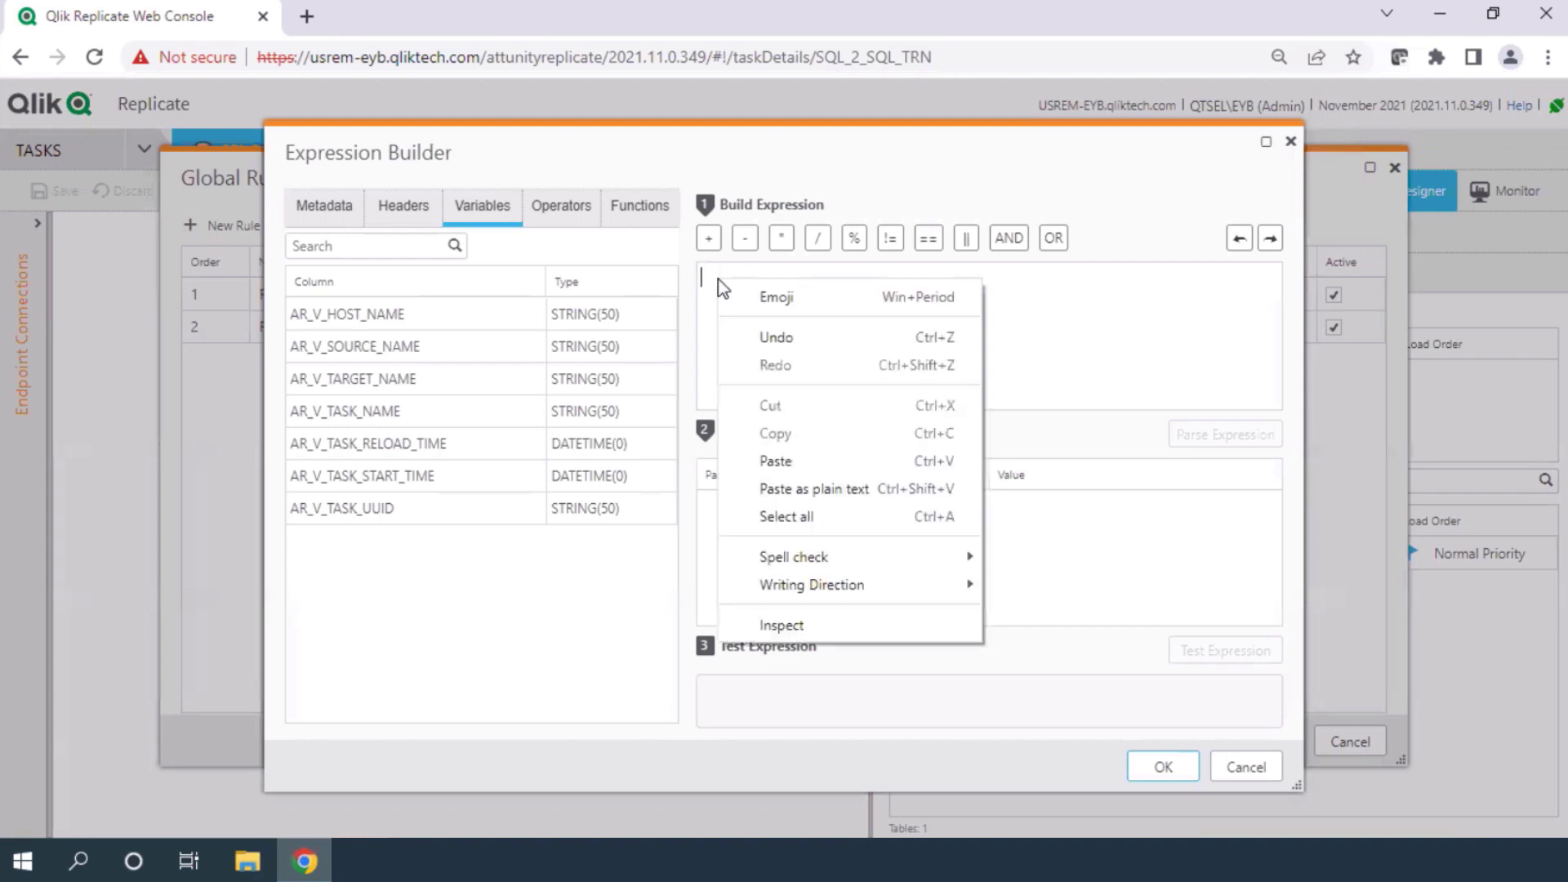
click(798, 462)
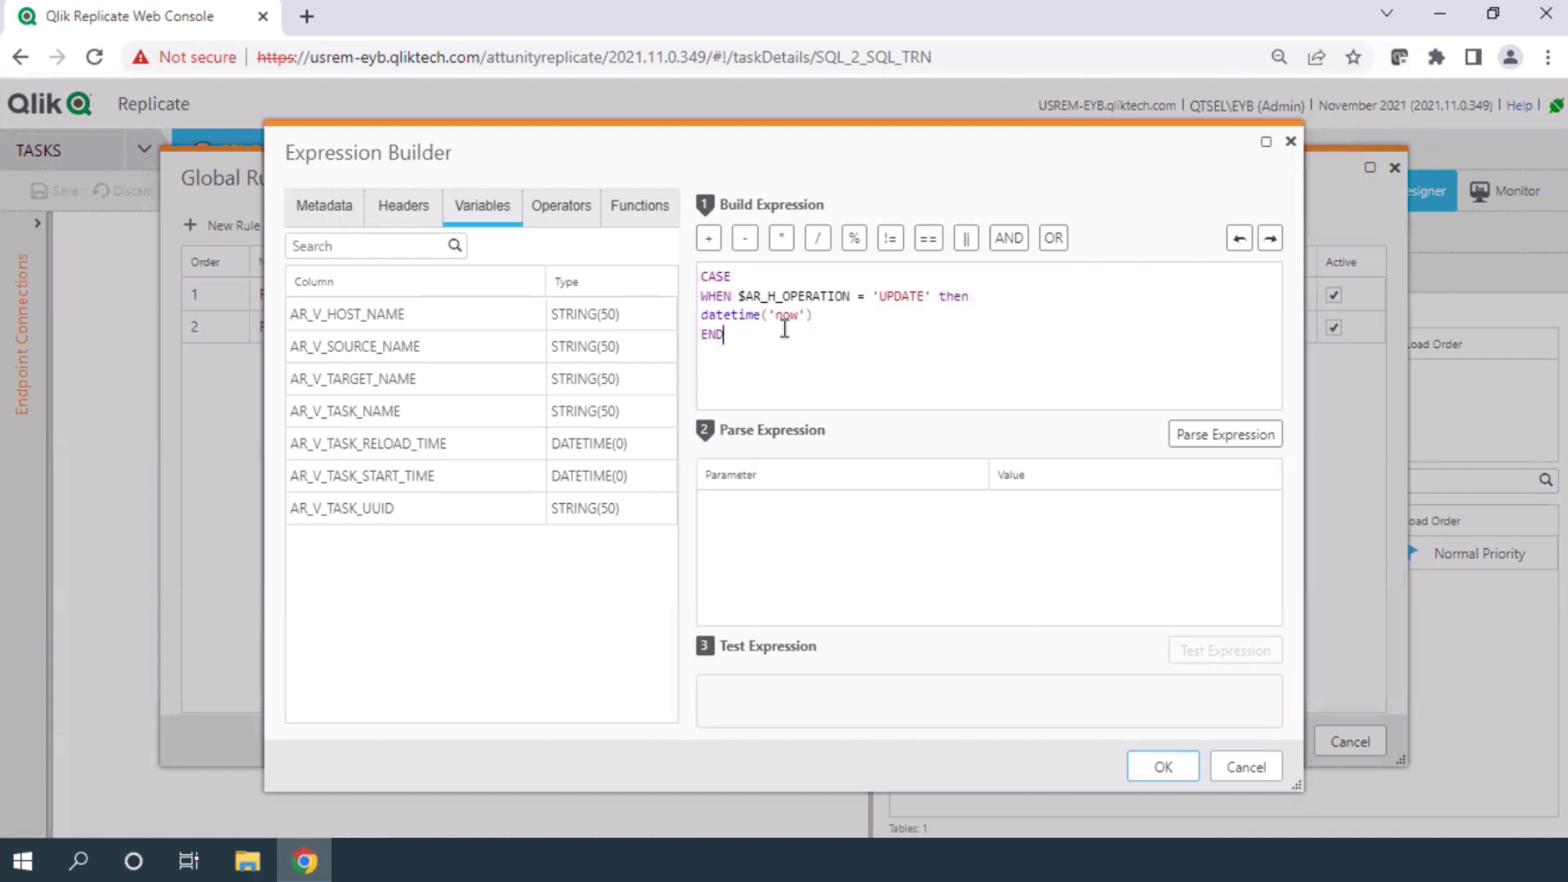
Parse the CASE expression and test it with $AR_H_OPERATION set to UPDATE.
click(1225, 440)
click(1078, 510)
text(UPDATE)
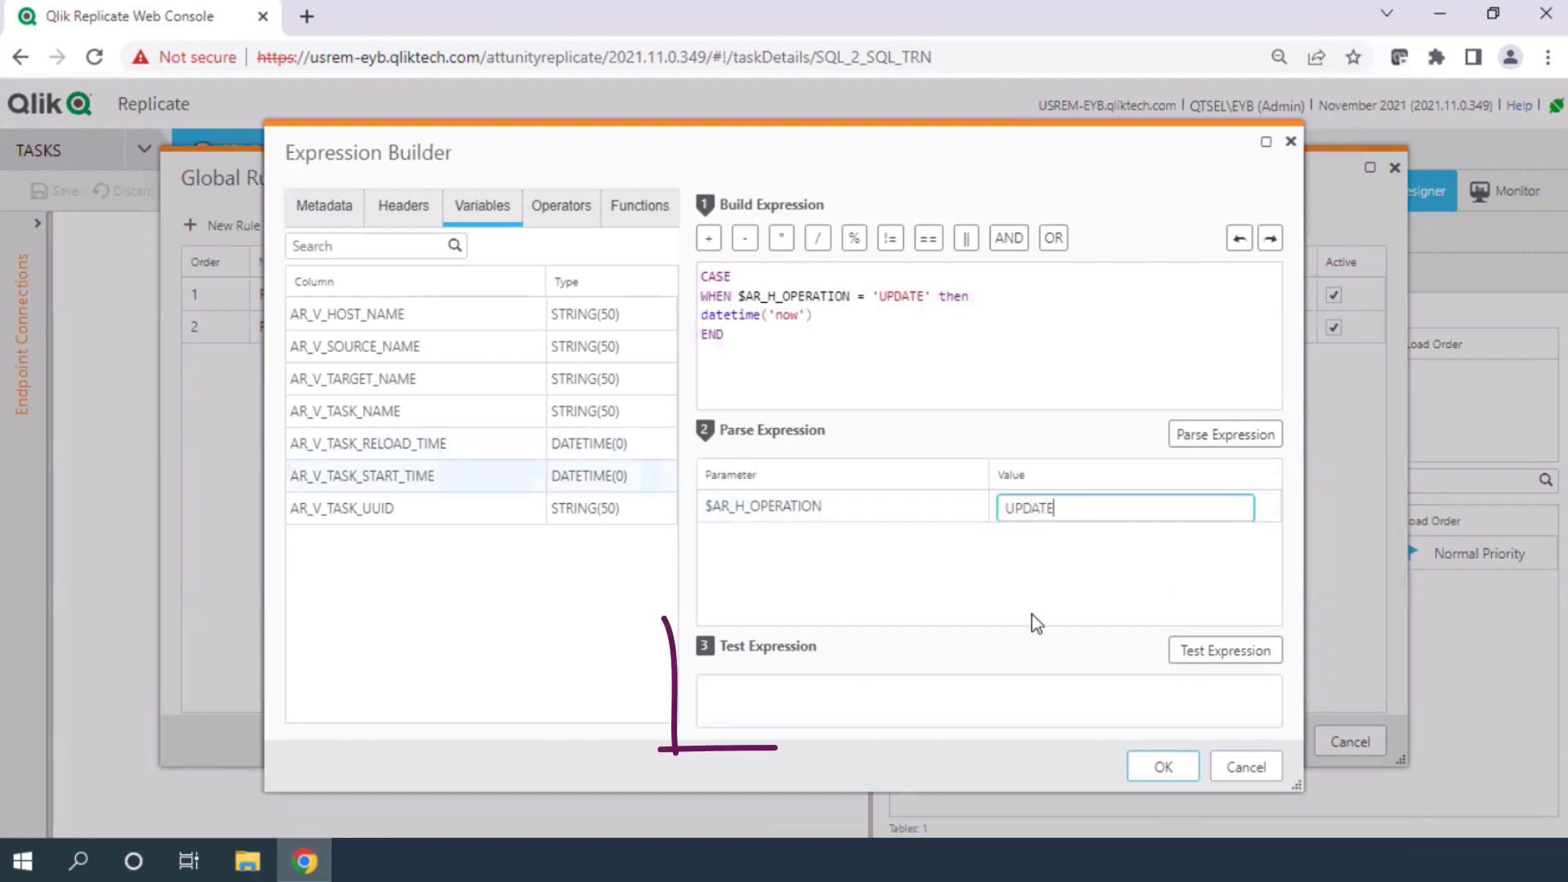
click(1222, 658)
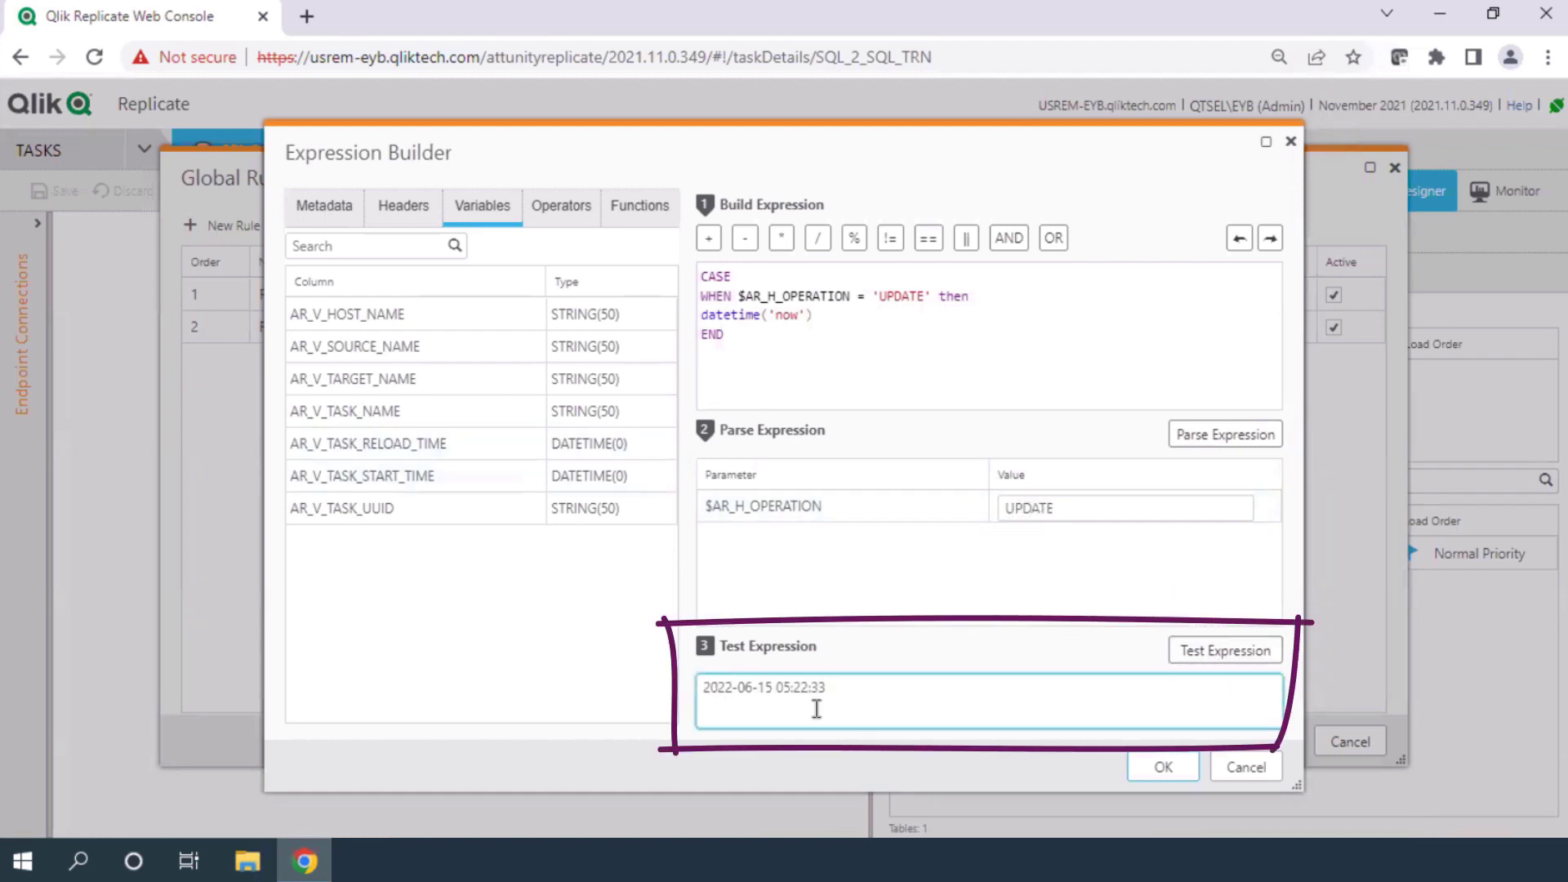
Parse the expression again, test it with $AR_H_OPERATION set to INSERT, and accept the expression.
click(1218, 433)
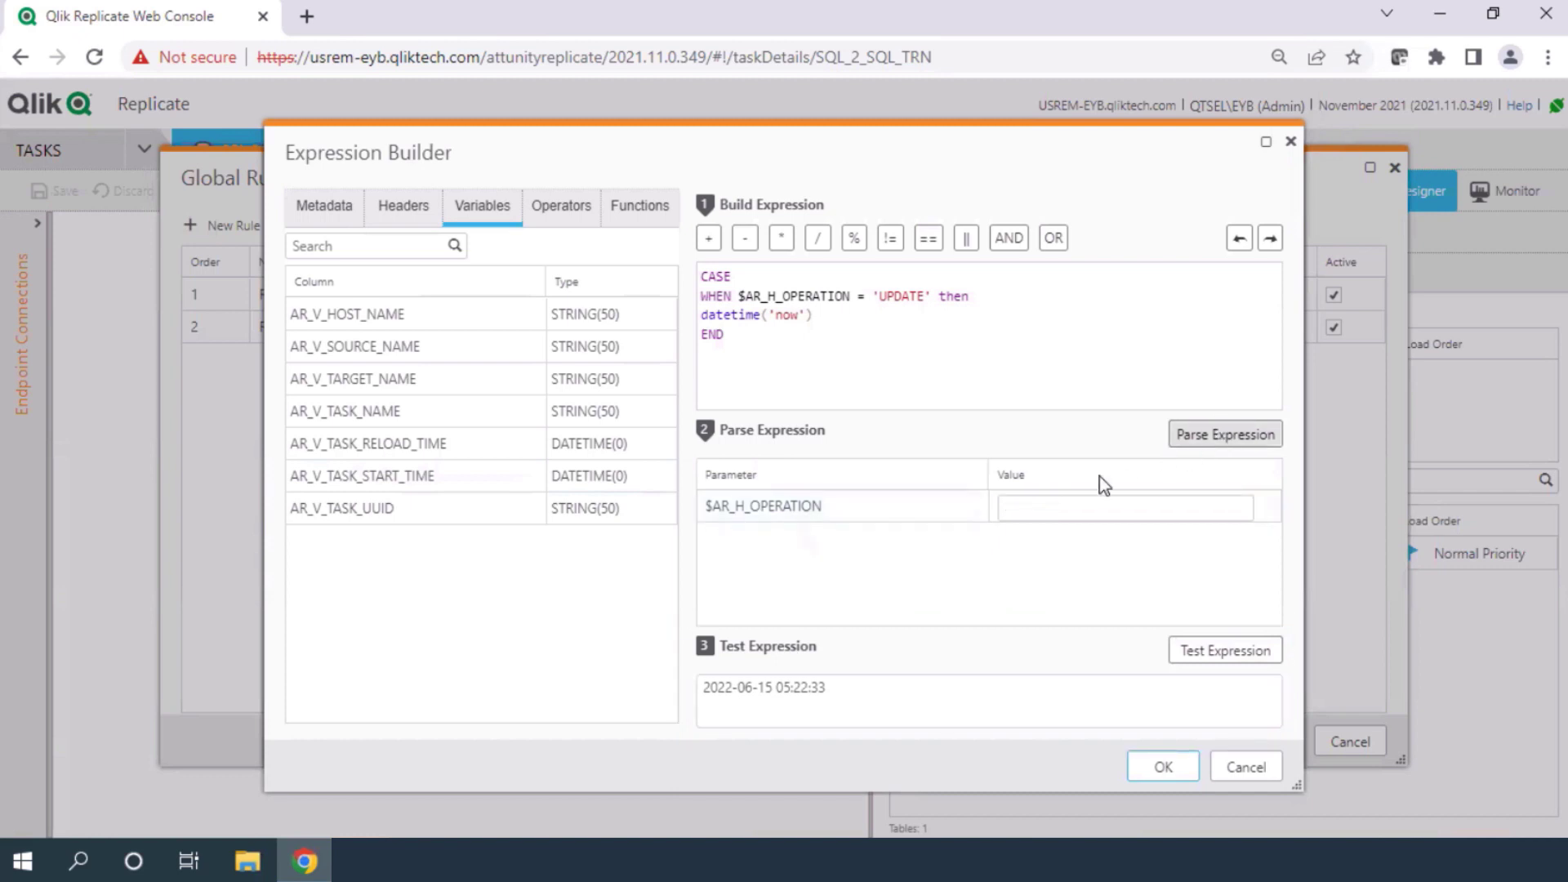
click(1057, 508)
text(INSERT)
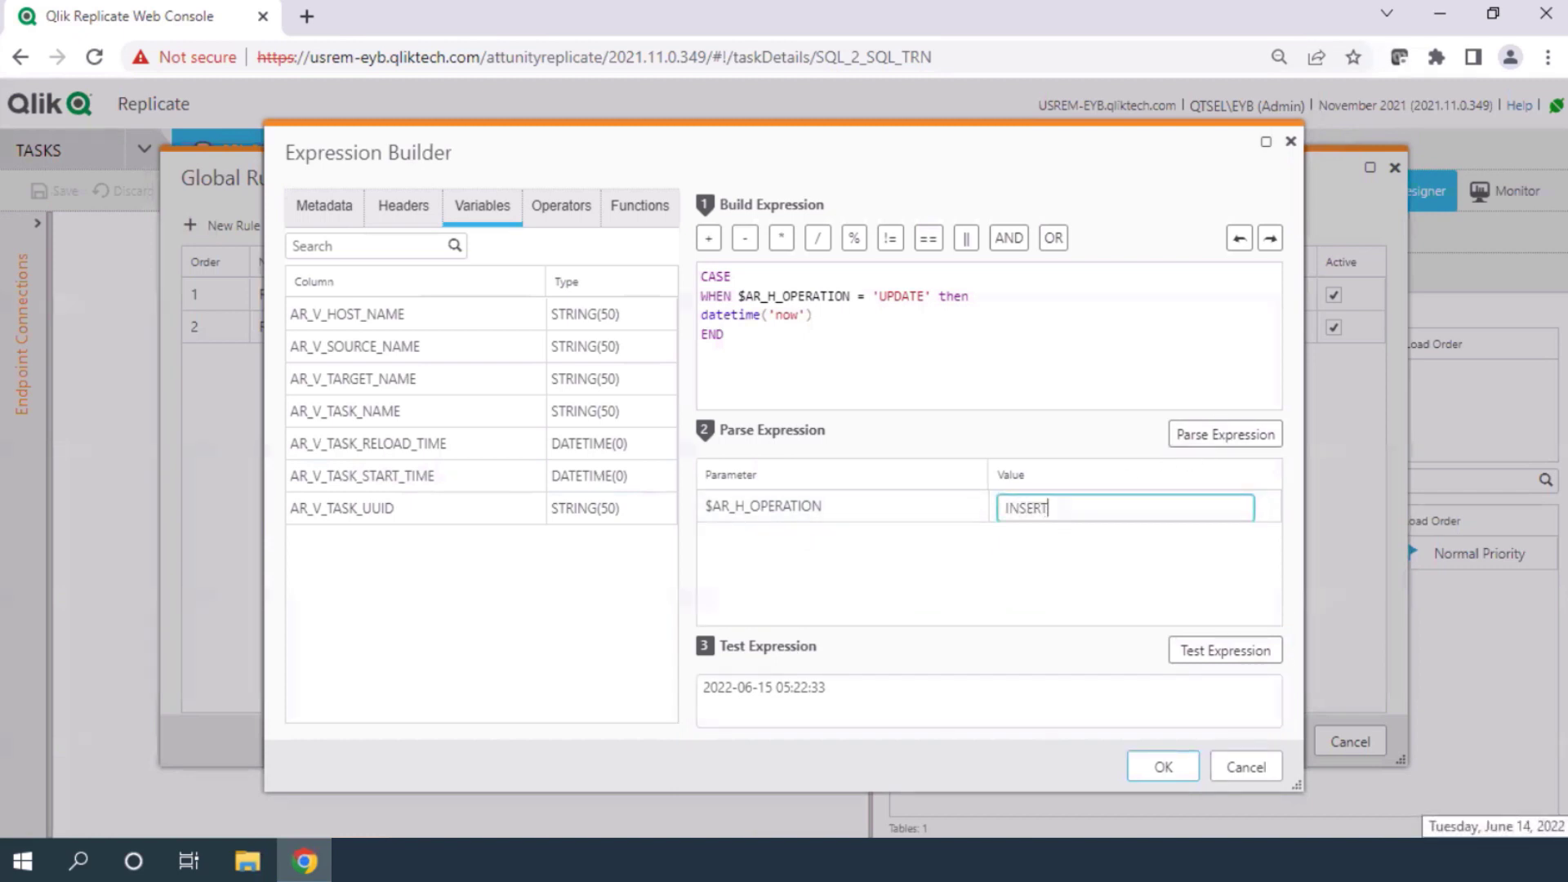
click(1228, 653)
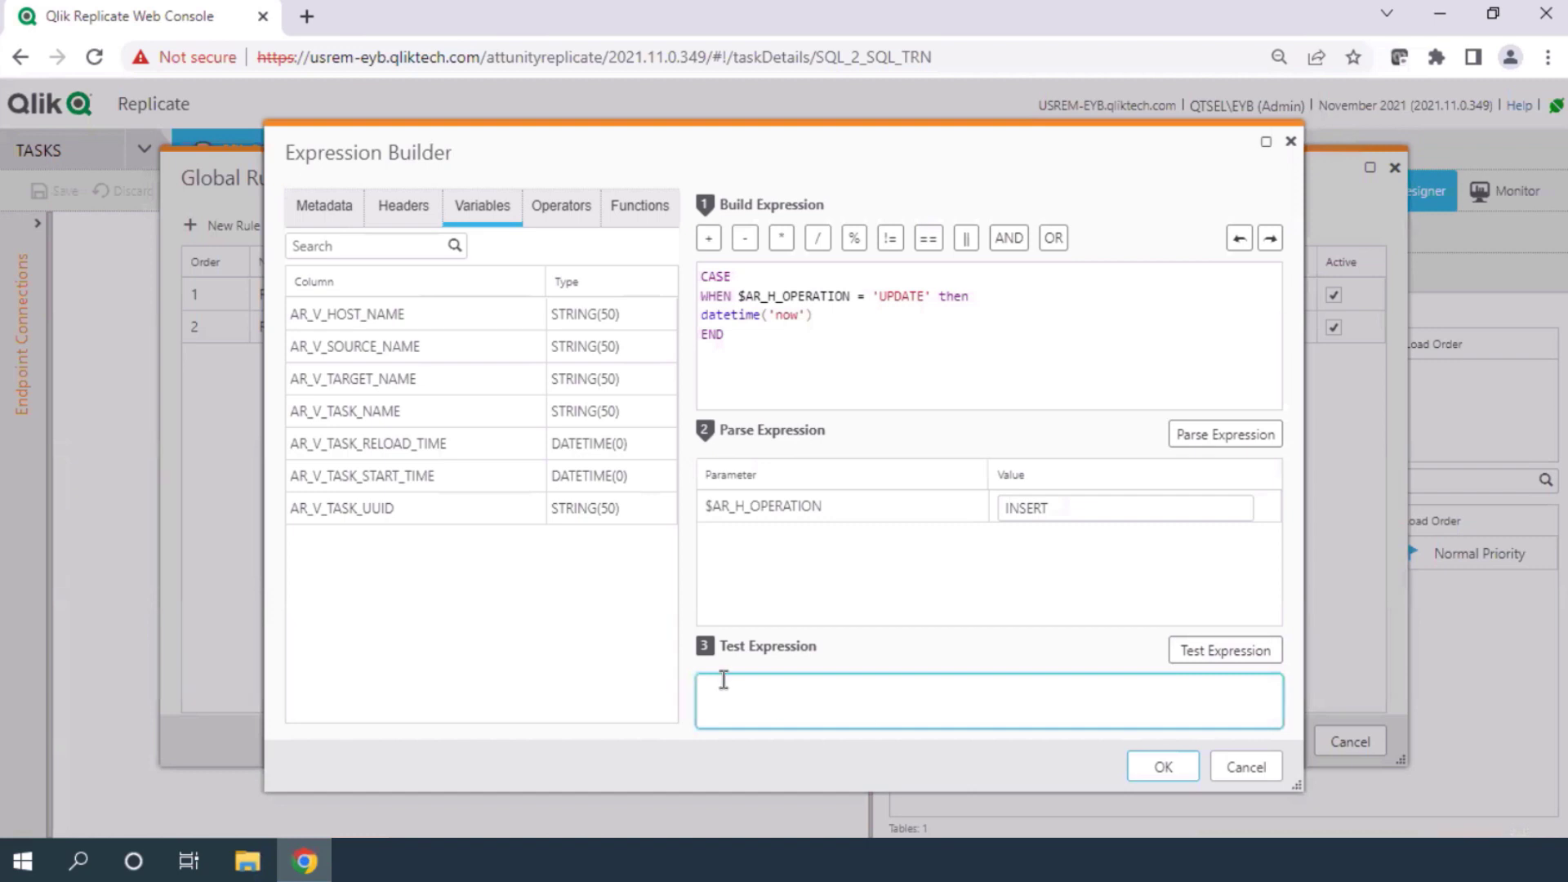
click(1181, 769)
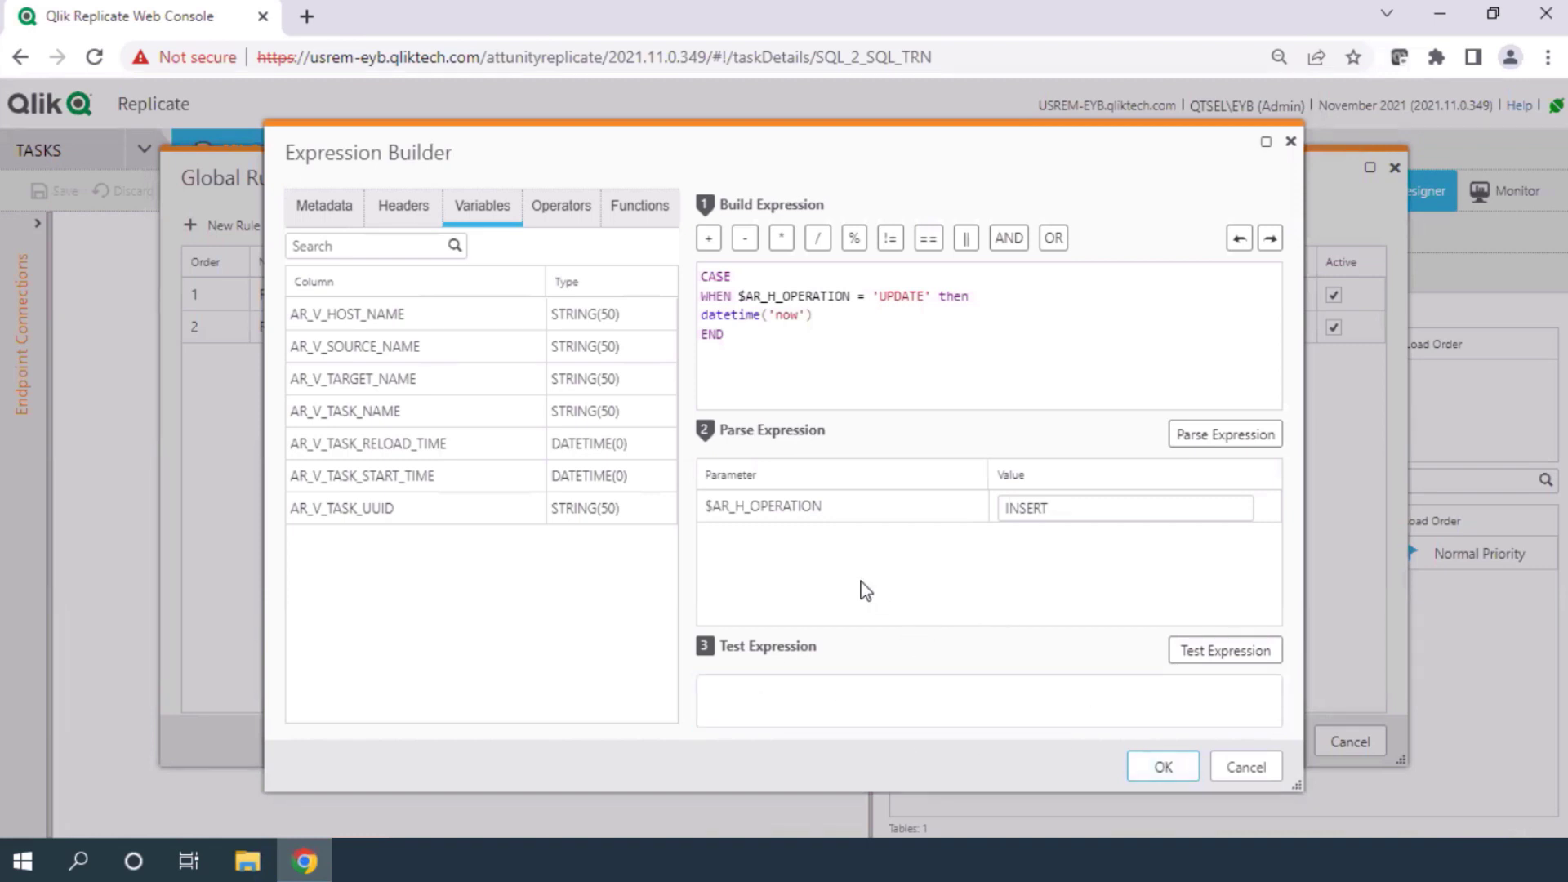
click(1165, 768)
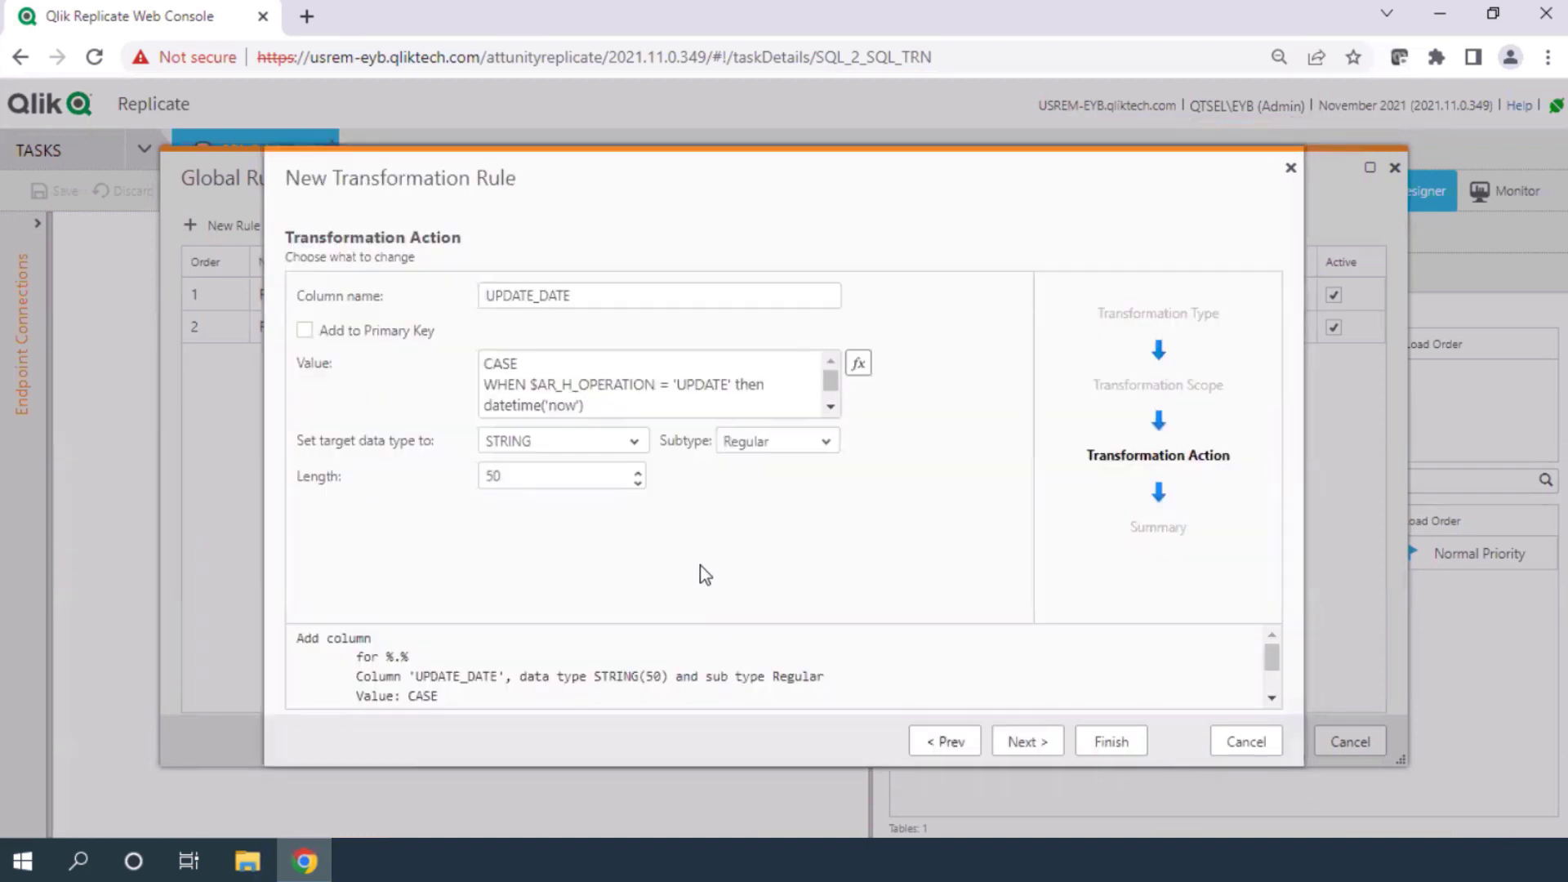
Set the UPDATE_DATE column's target data type to DATETIME and name the rule as an Add column rule for UPDATE_DATE.
click(636, 443)
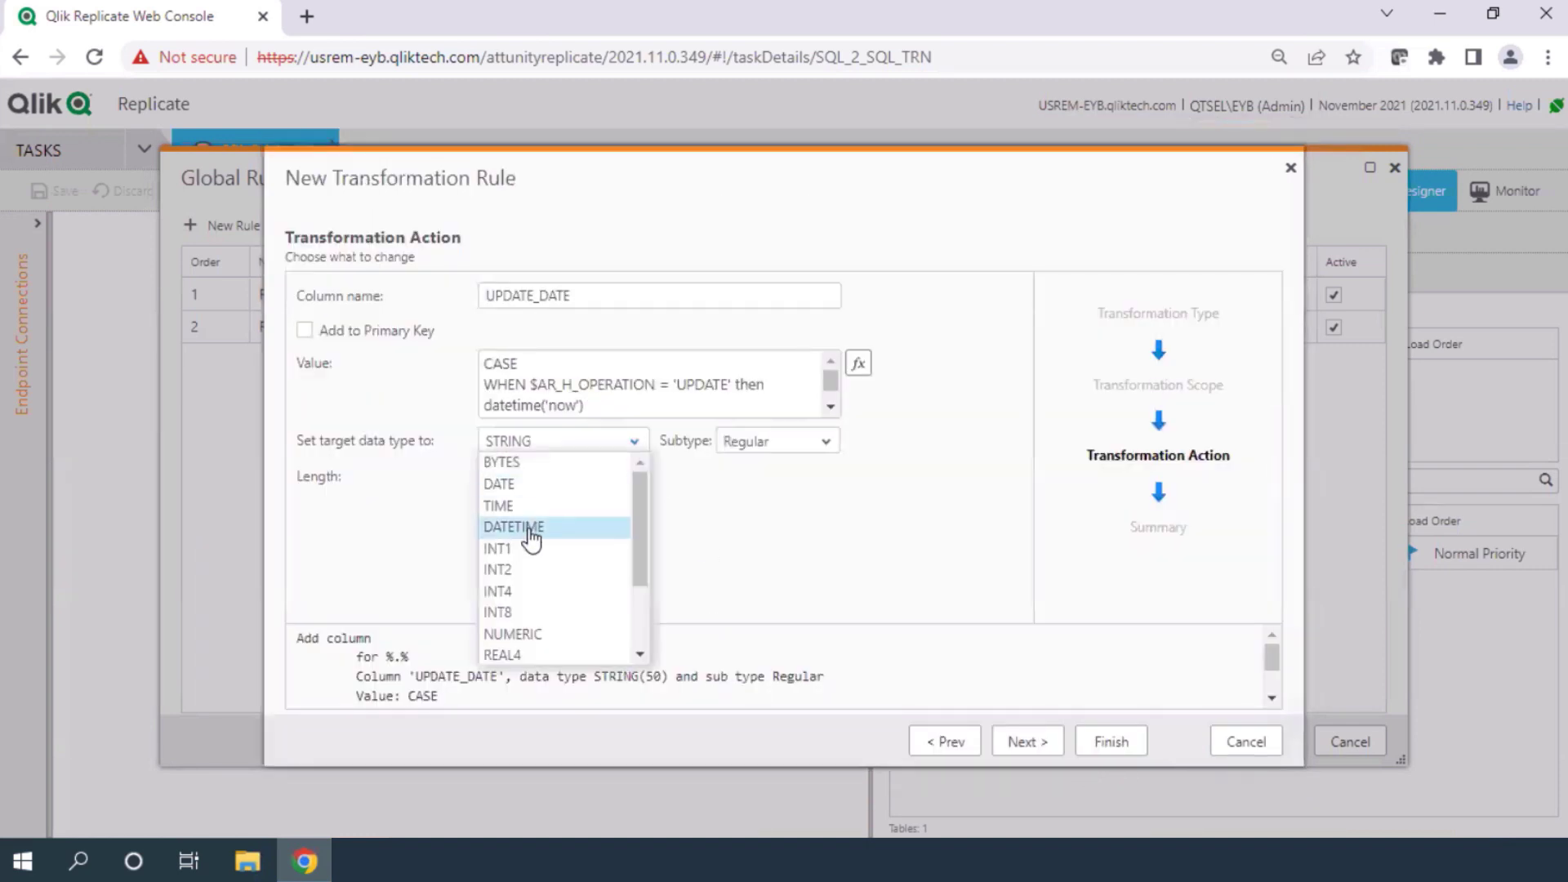
click(531, 527)
click(523, 296)
key(BackSpace)
text(UPDAT)
Finish the add-column rule, accept the global rules and save the SQL_2_SQL_TRN task.
click(1110, 741)
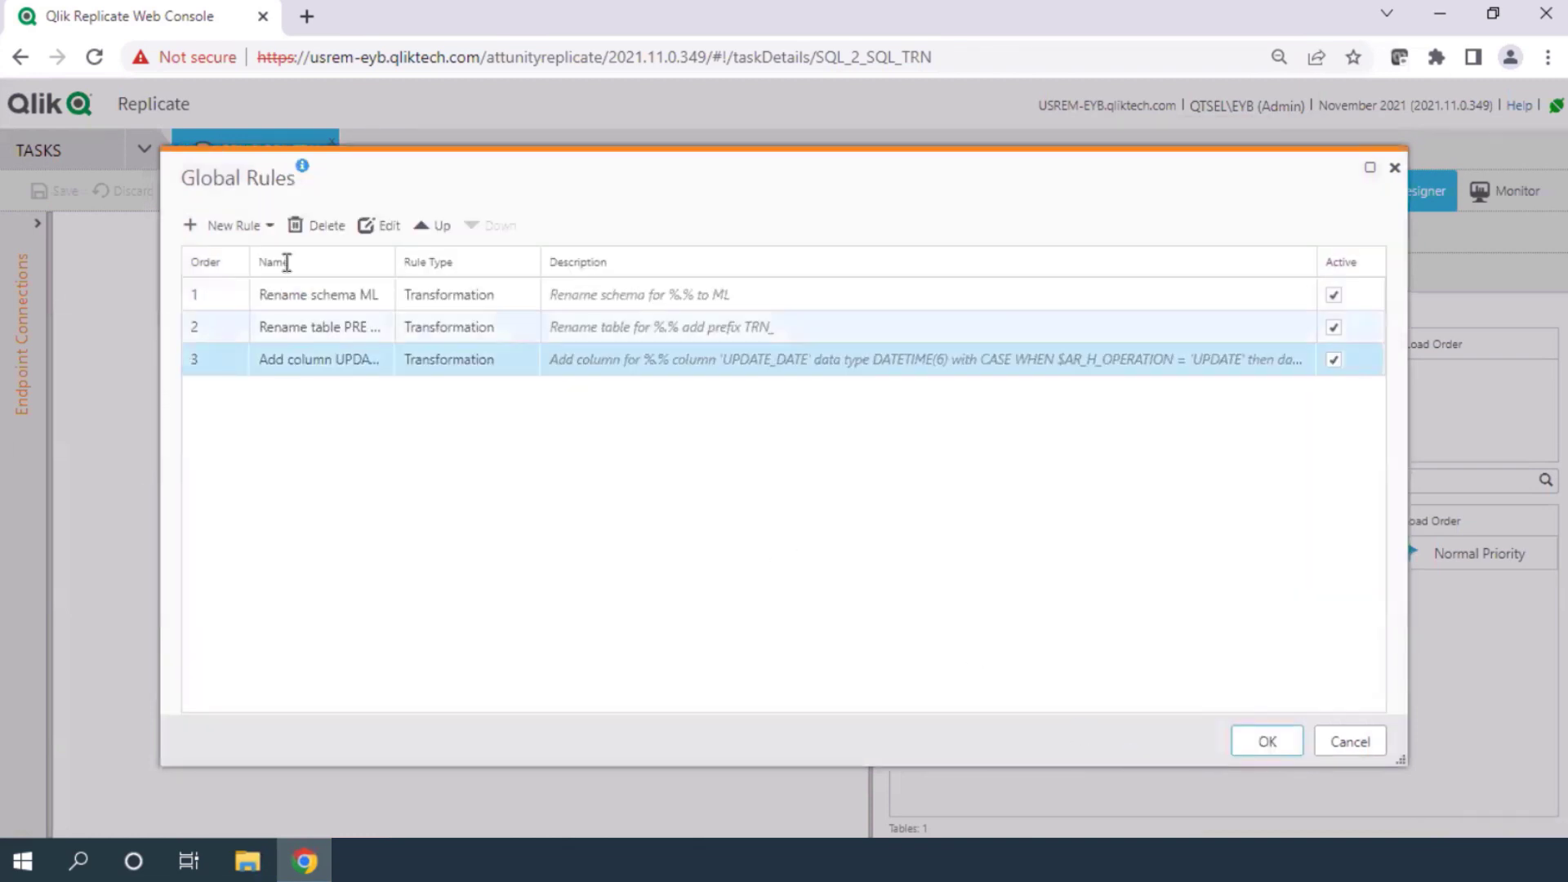
click(1266, 742)
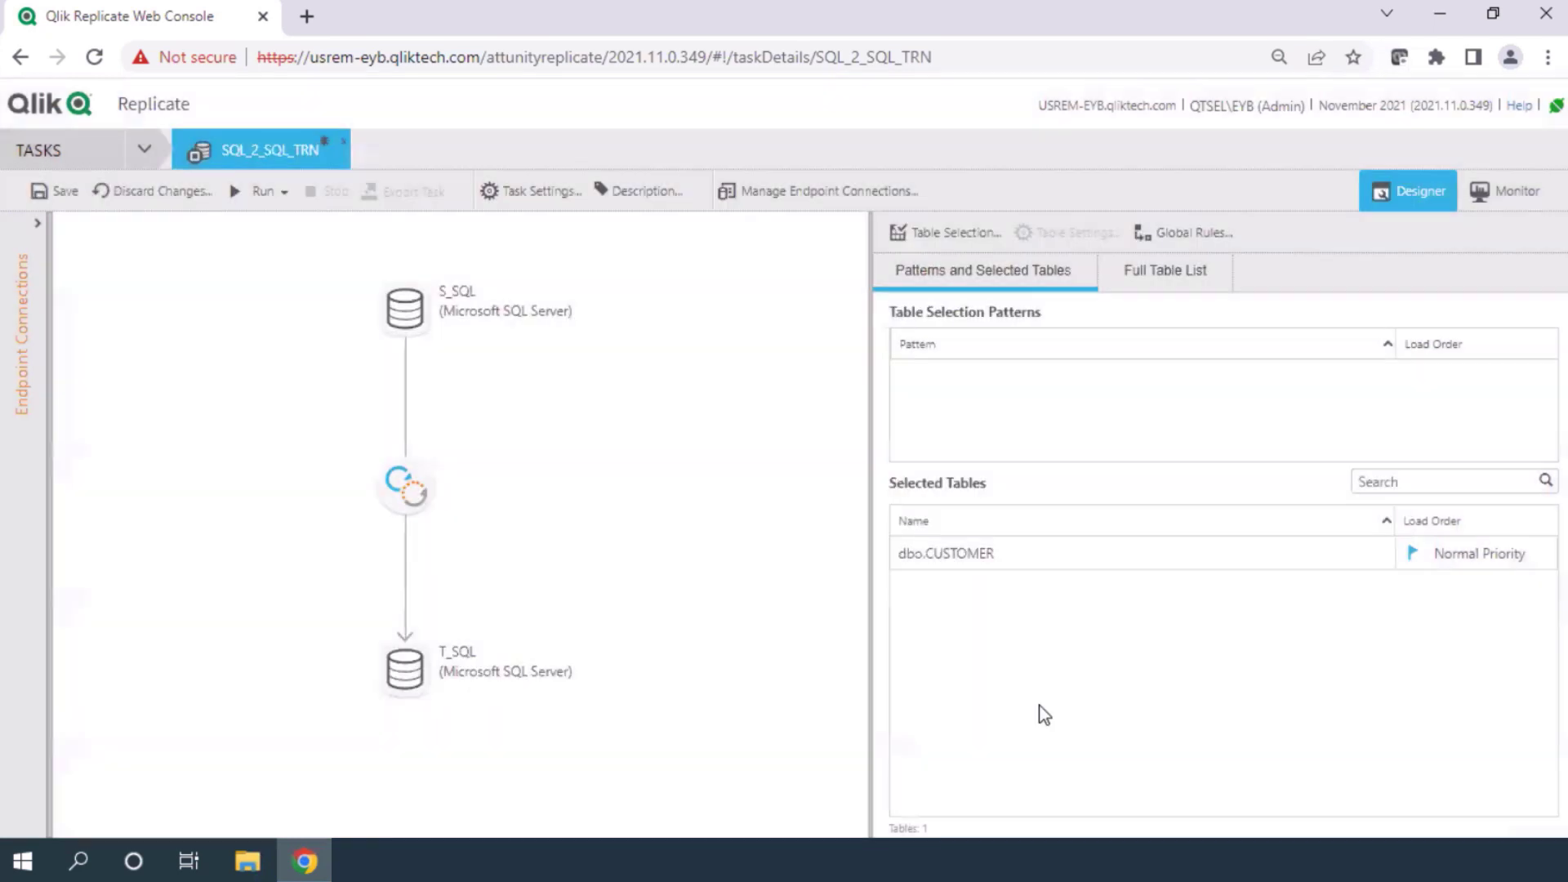
click(57, 195)
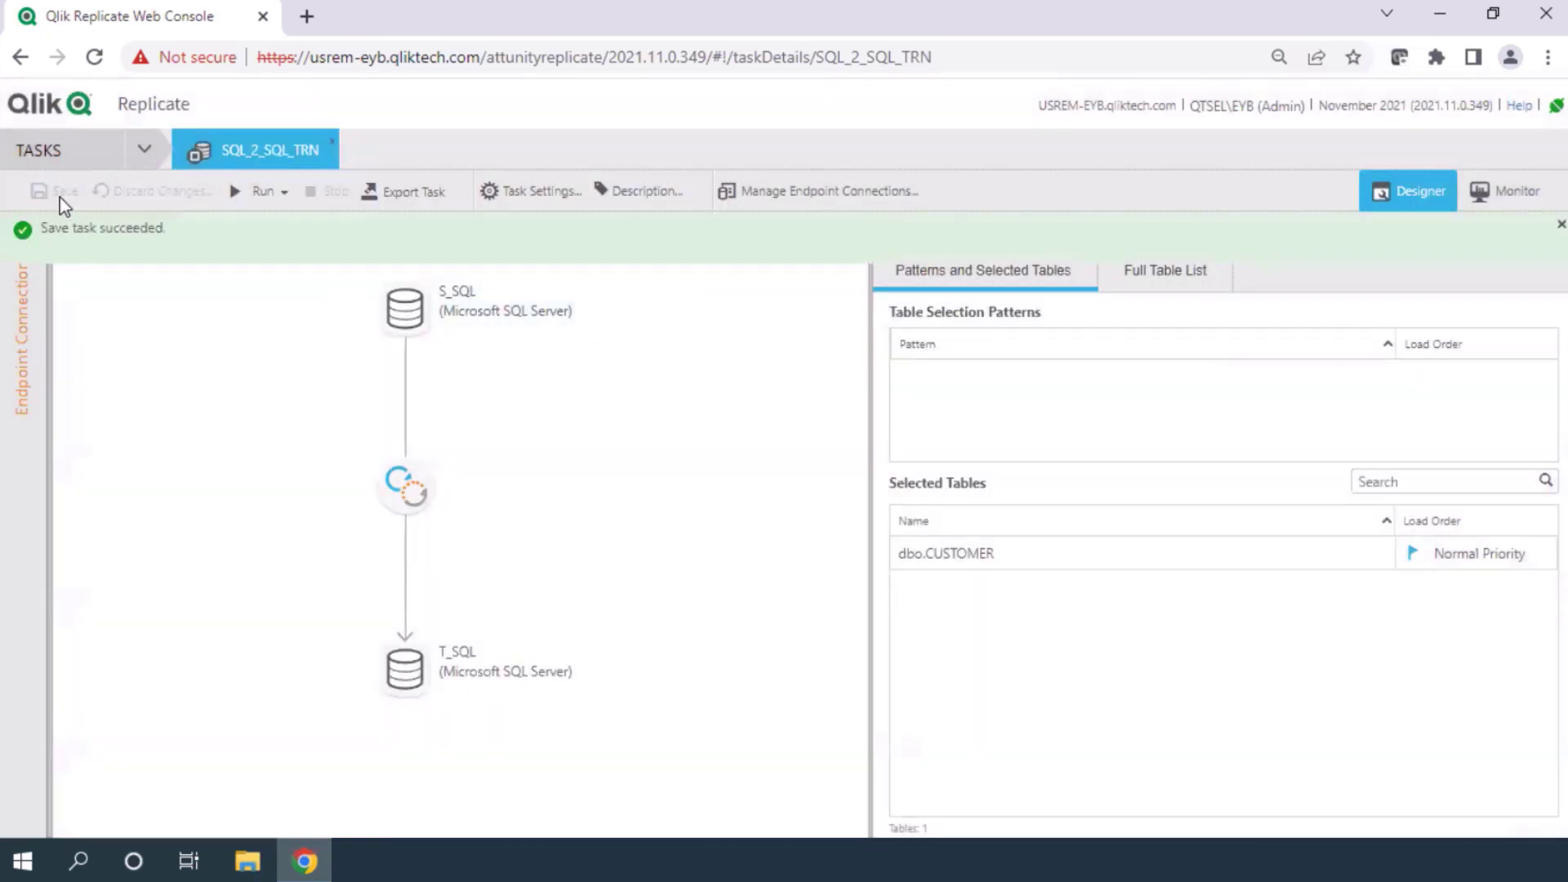
Run the SQL_2_SQL_TRN task with the option to reload the target tables, confirming the reload.
click(286, 193)
click(290, 257)
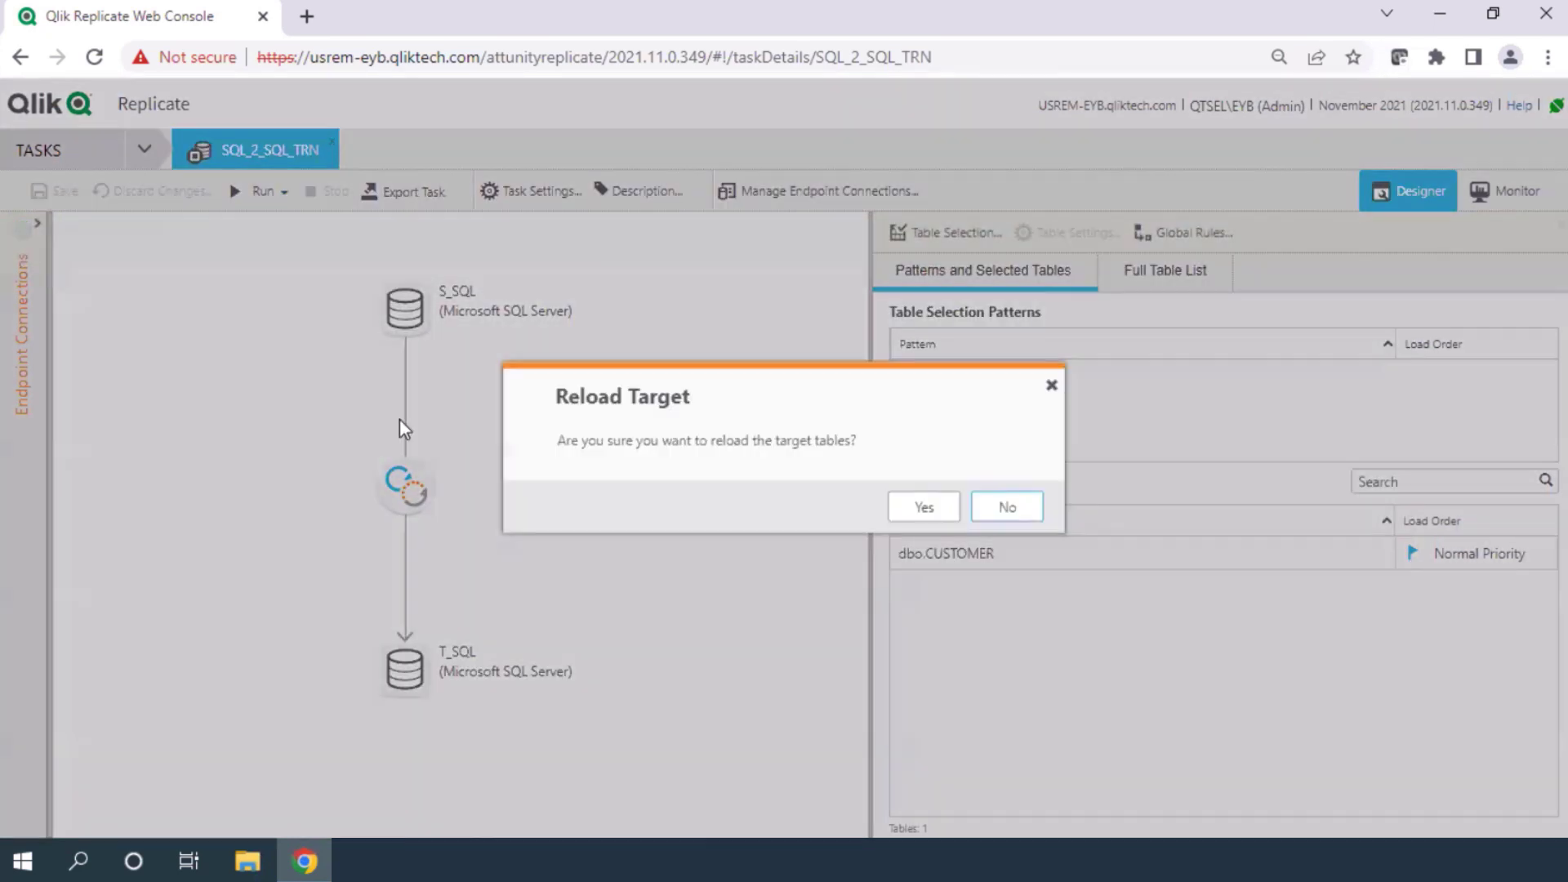
click(921, 515)
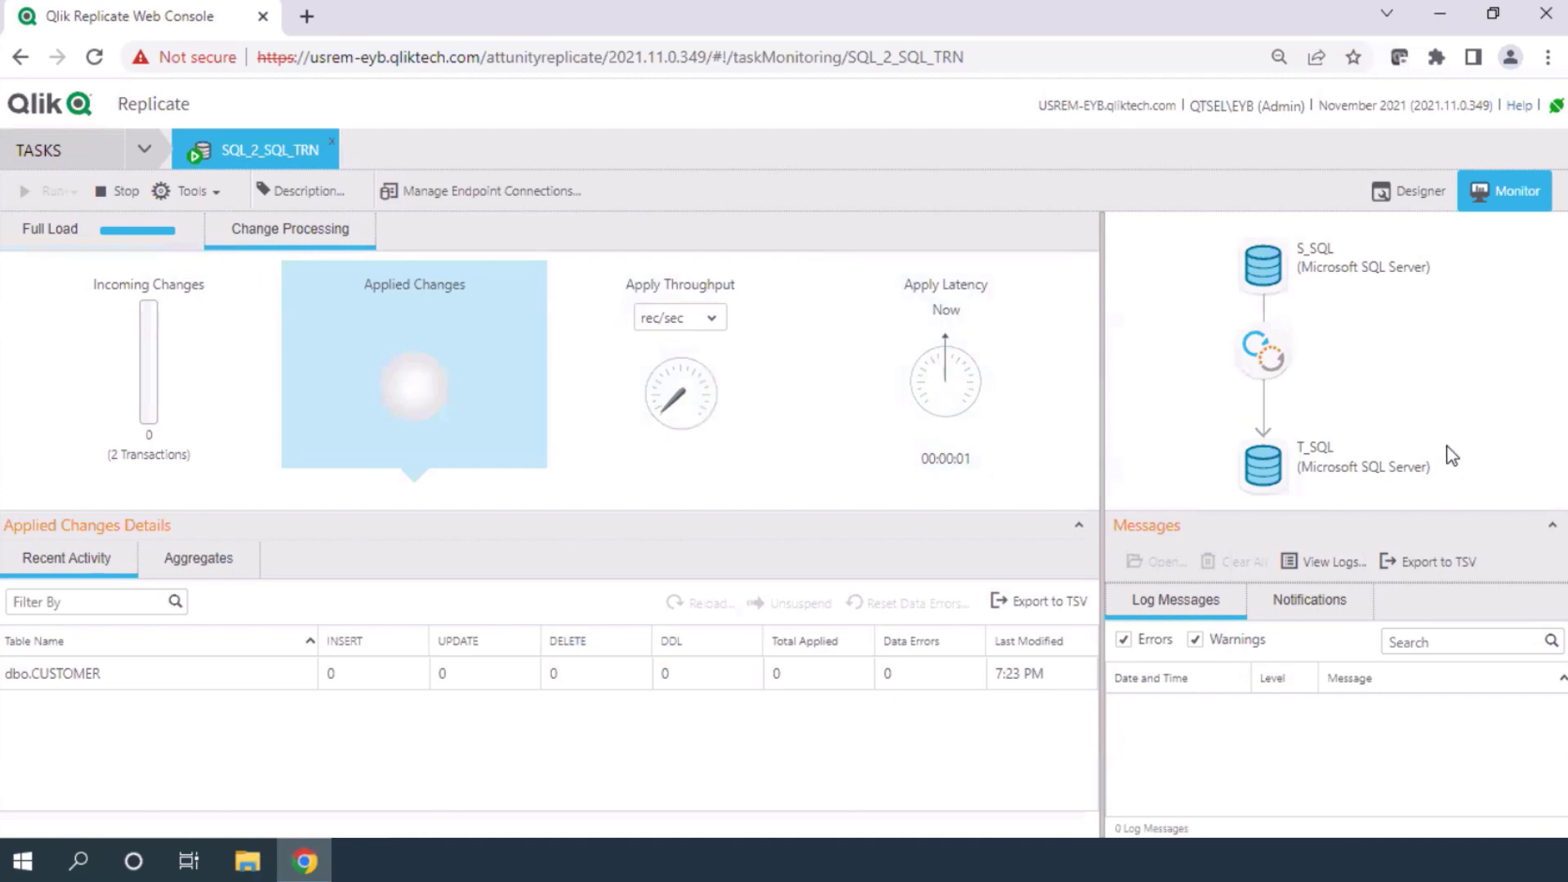
Review dbo.CUSTOMER's transform settings in the task design and the mltest column's expression, leaving both without changes.
click(1403, 194)
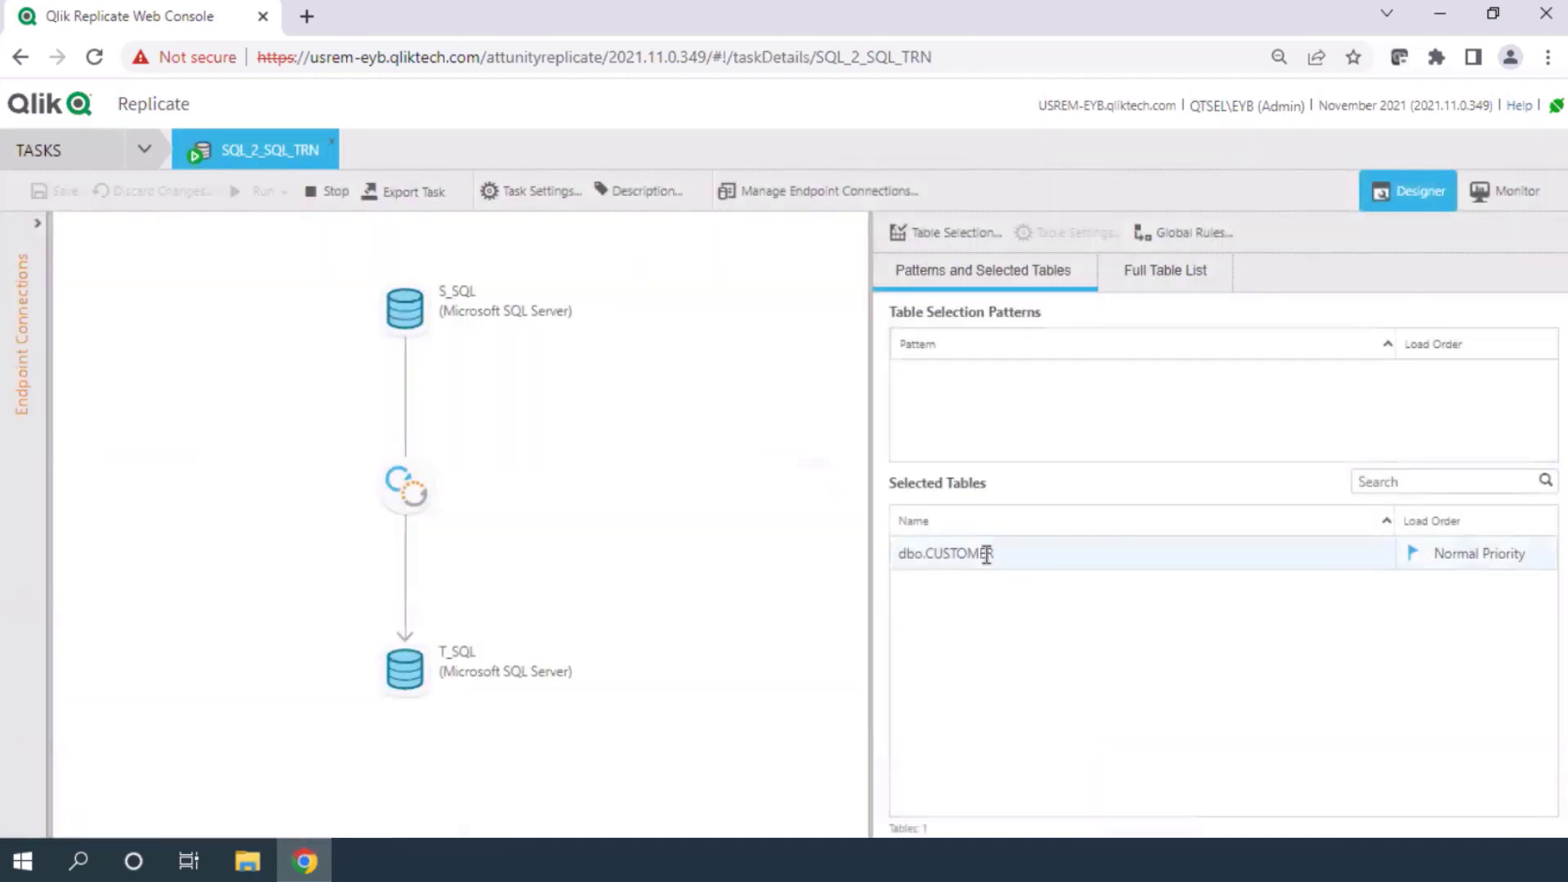
click(987, 552)
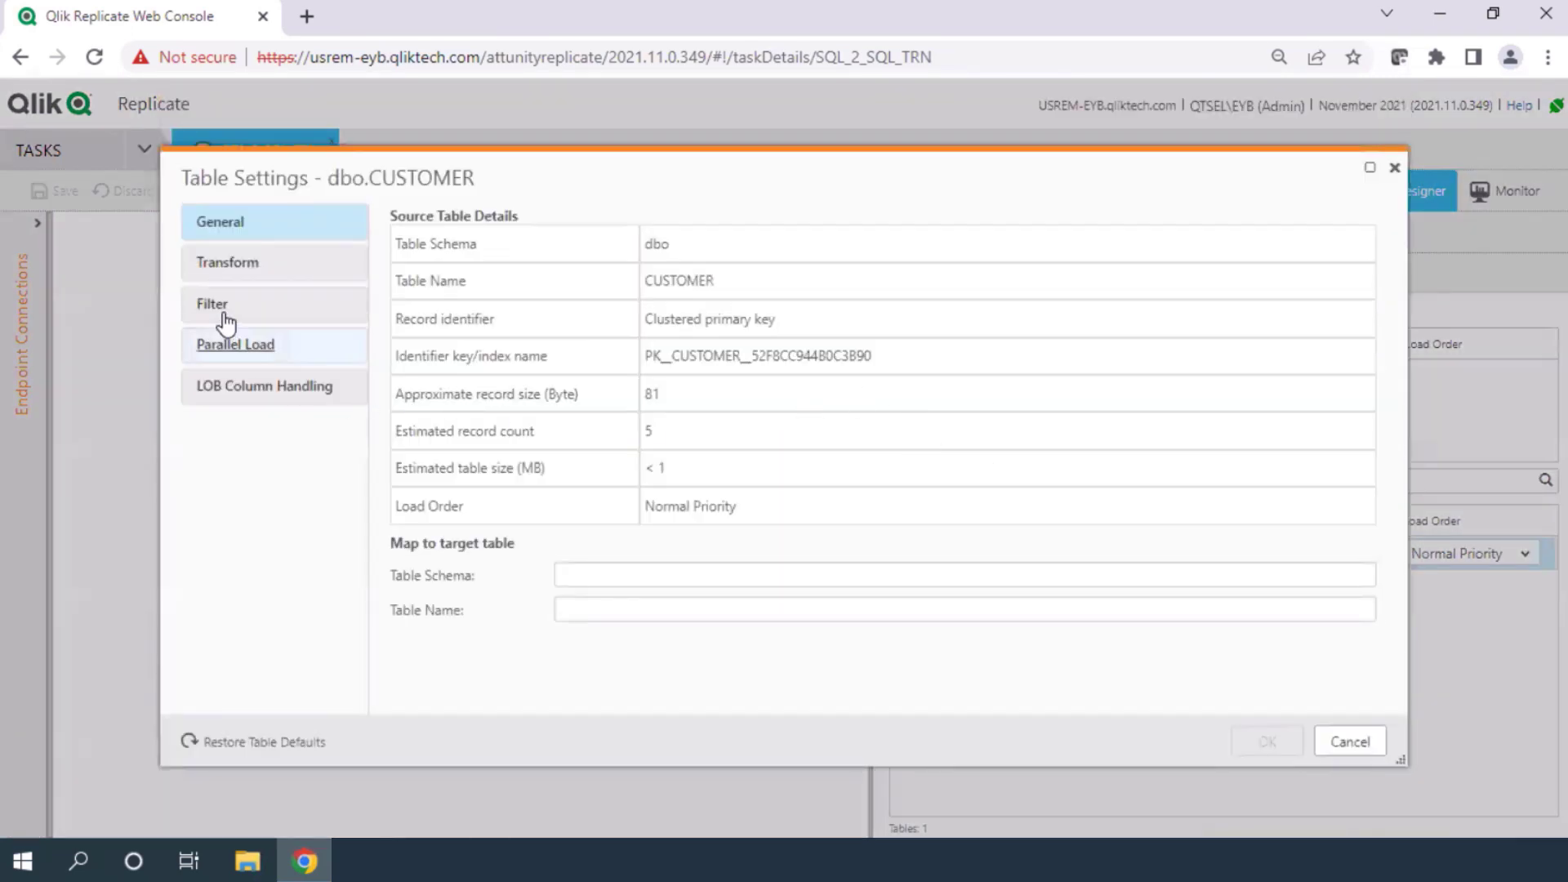
click(214, 265)
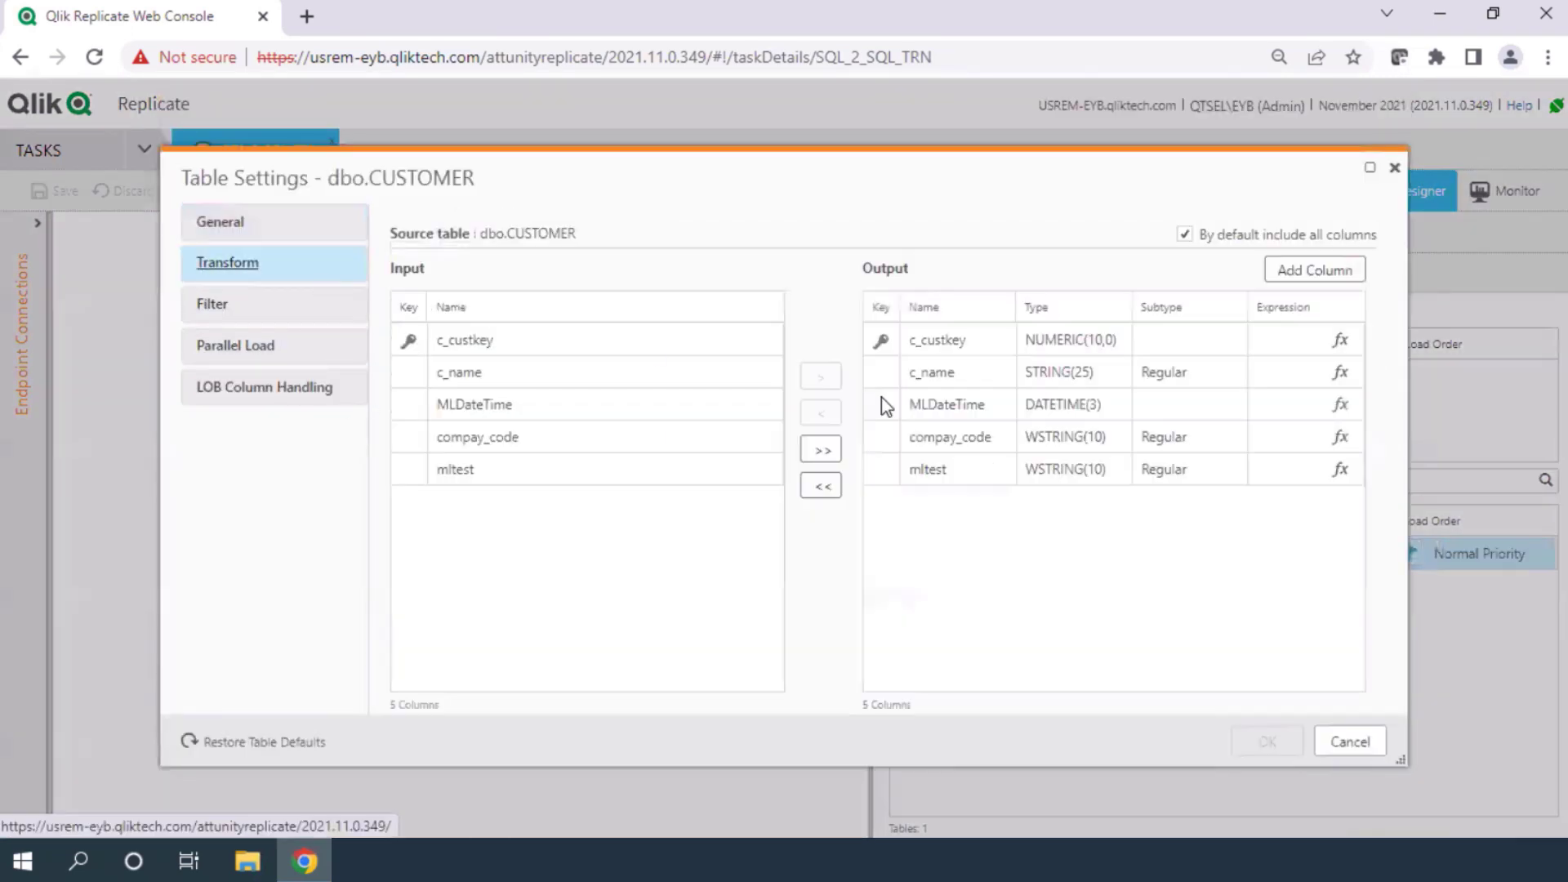
click(1340, 474)
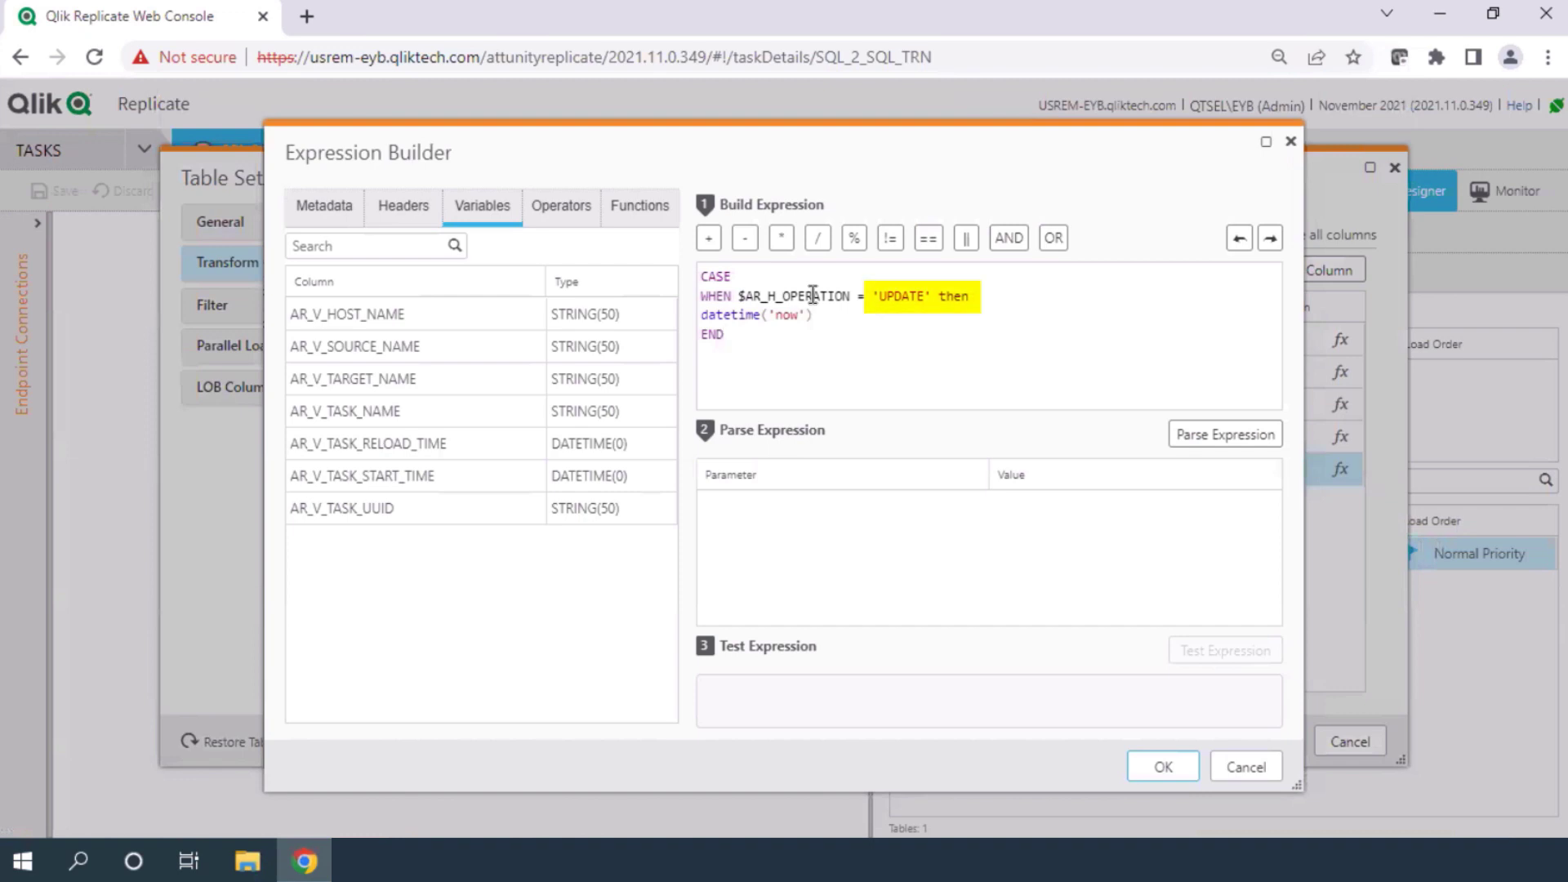
click(1245, 767)
click(1349, 740)
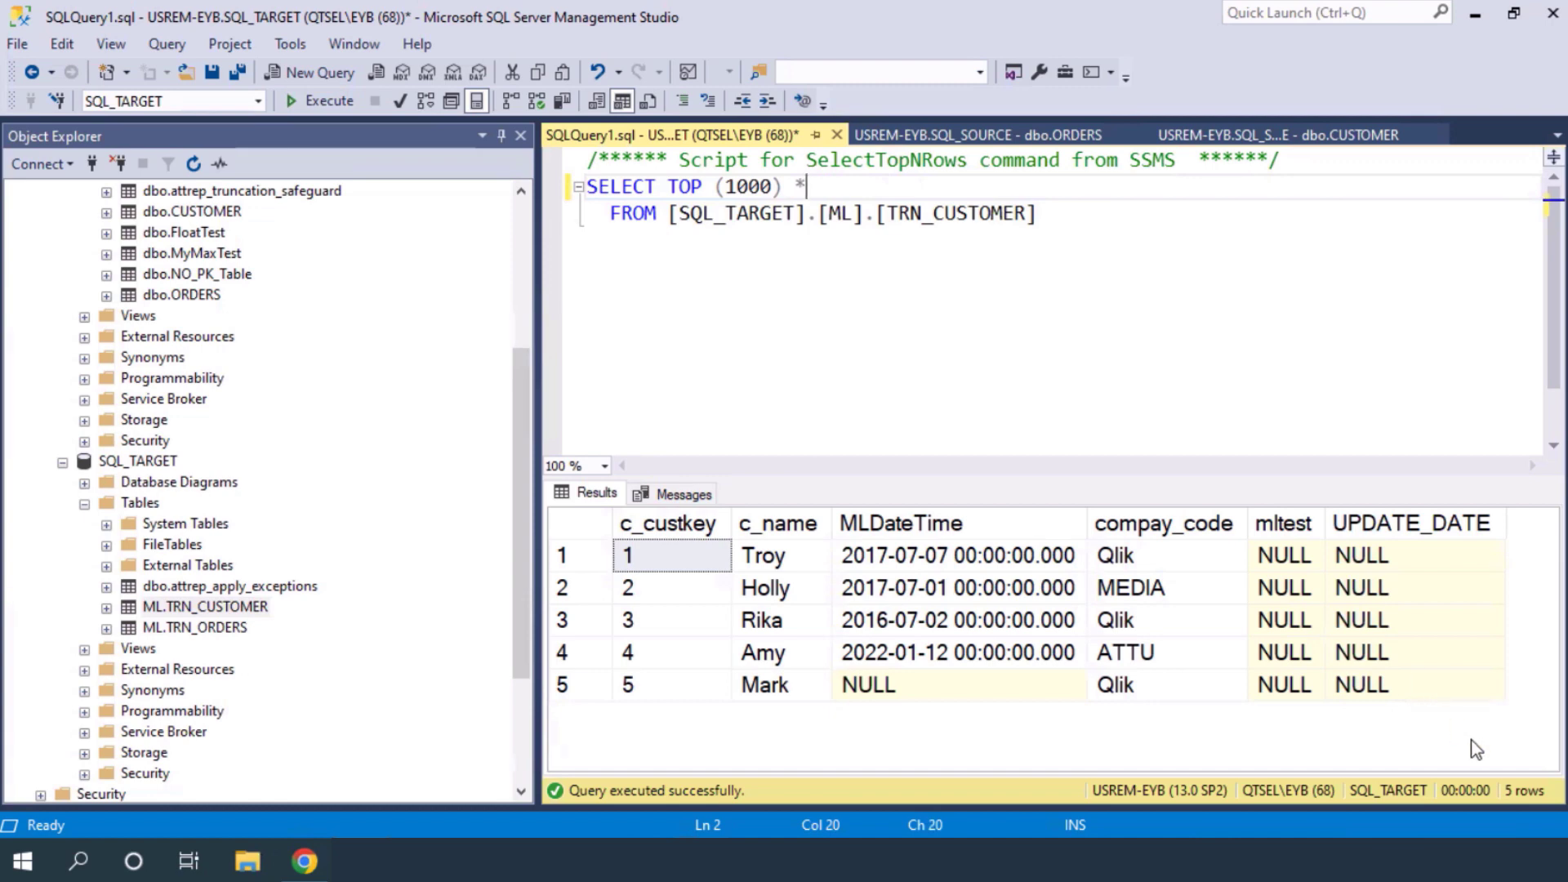
In the SQL_SOURCE dbo.CUSTOMER table, change the c_name of the row with c_custkey 1 to another customer name.
click(949, 137)
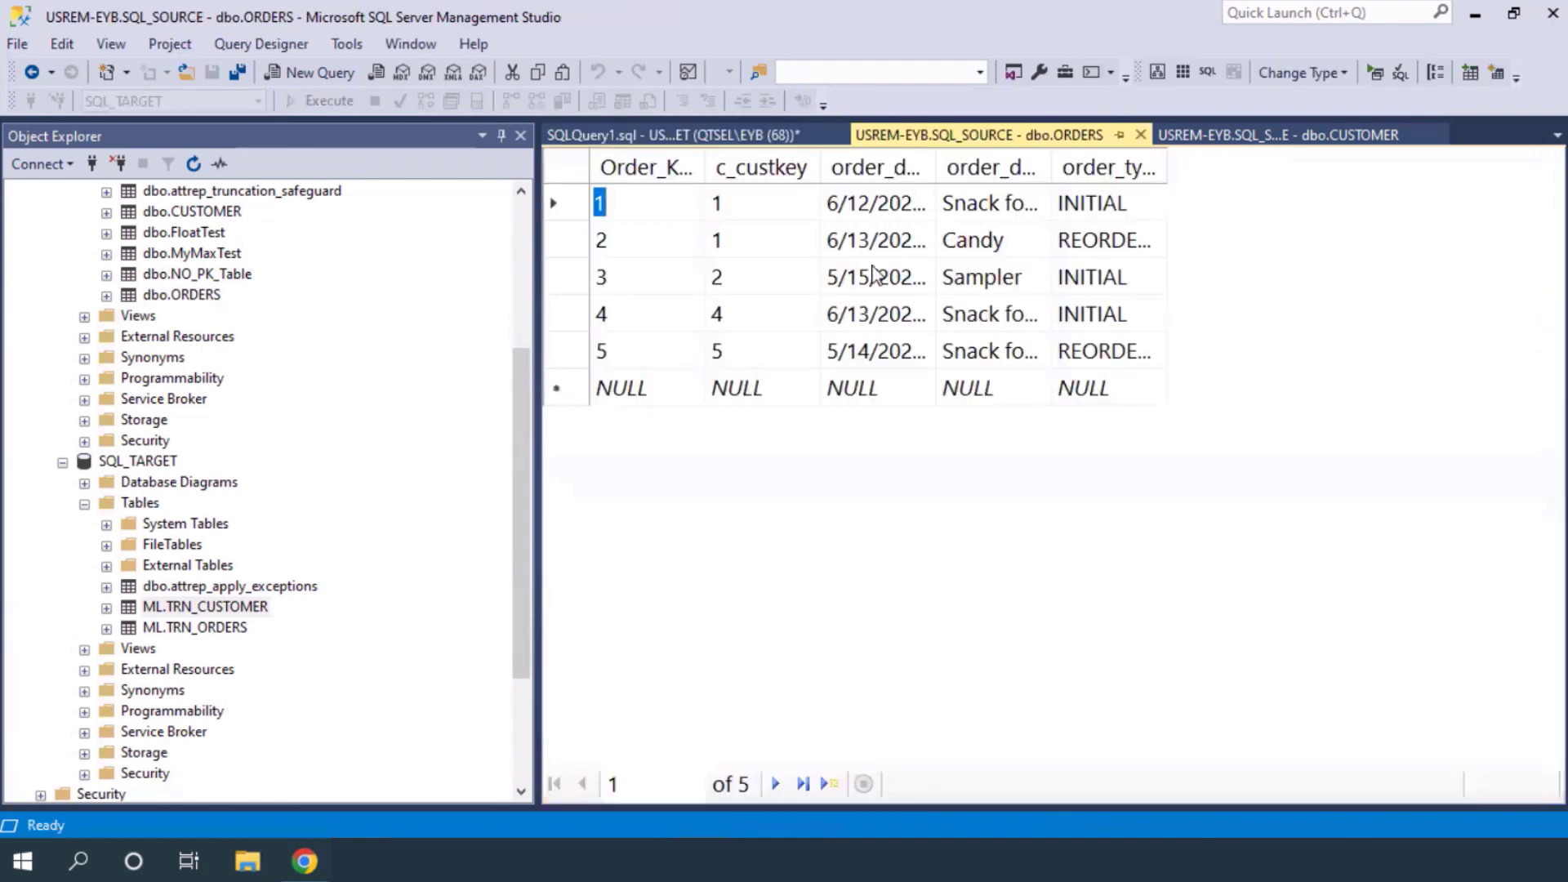
click(1274, 136)
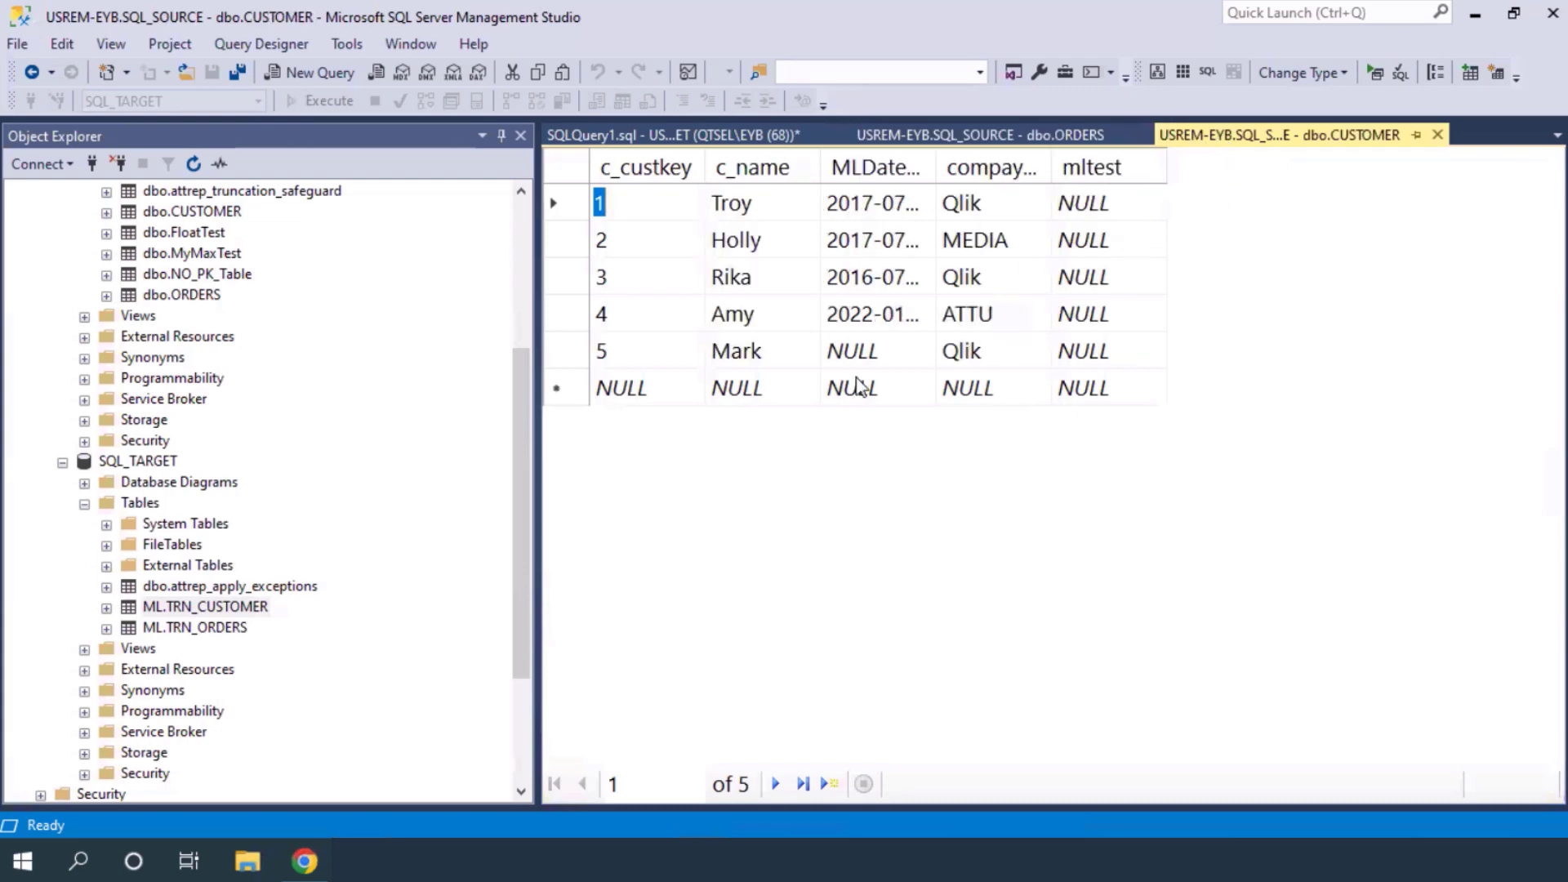
click(726, 204)
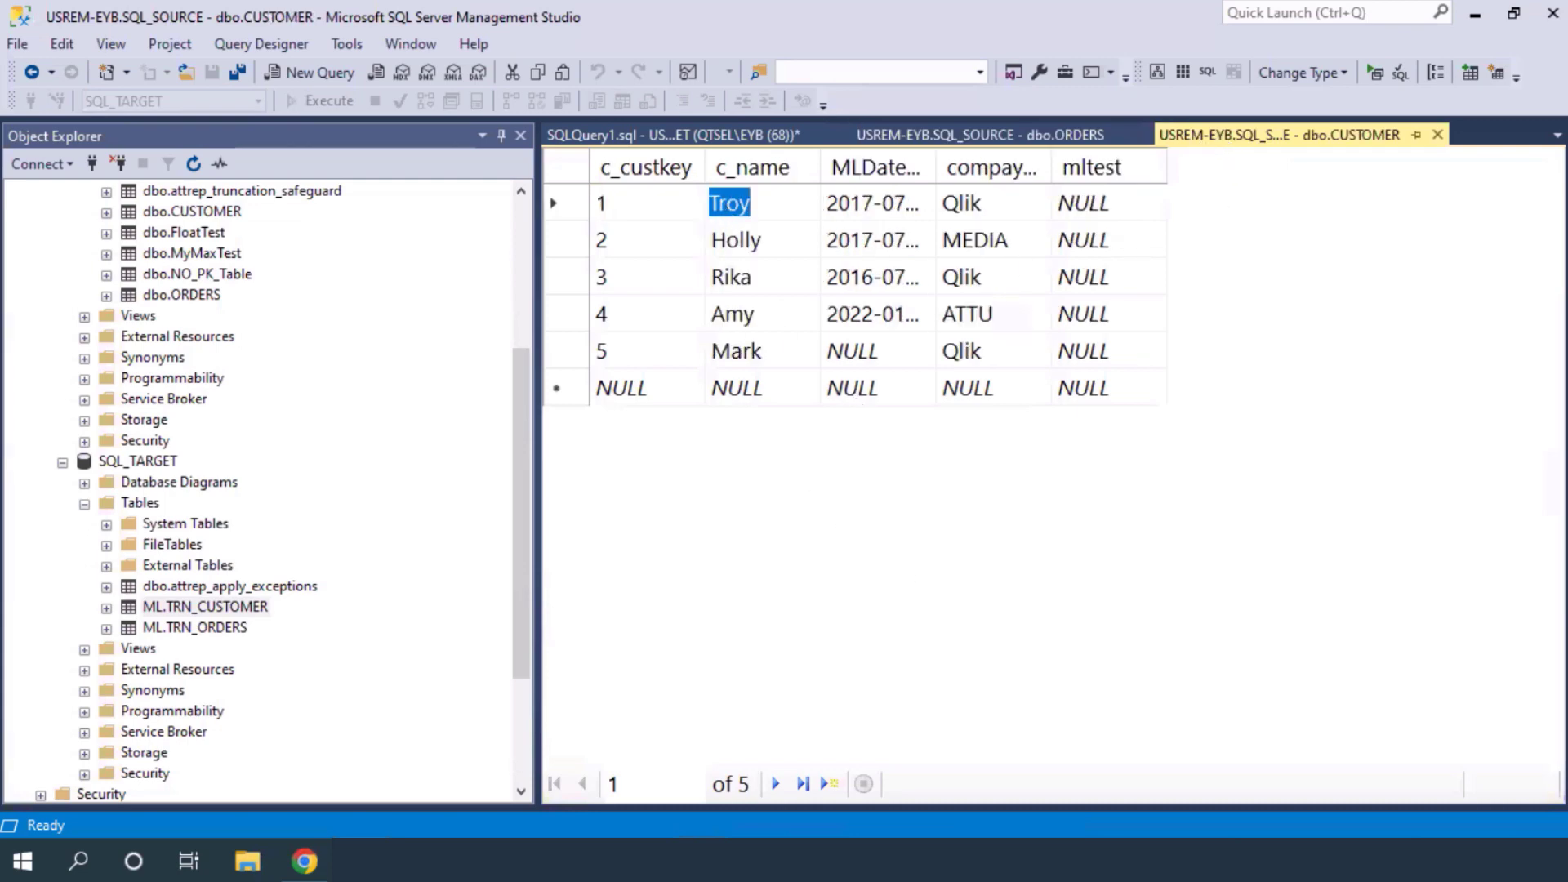
text(Mike)
key(Down)
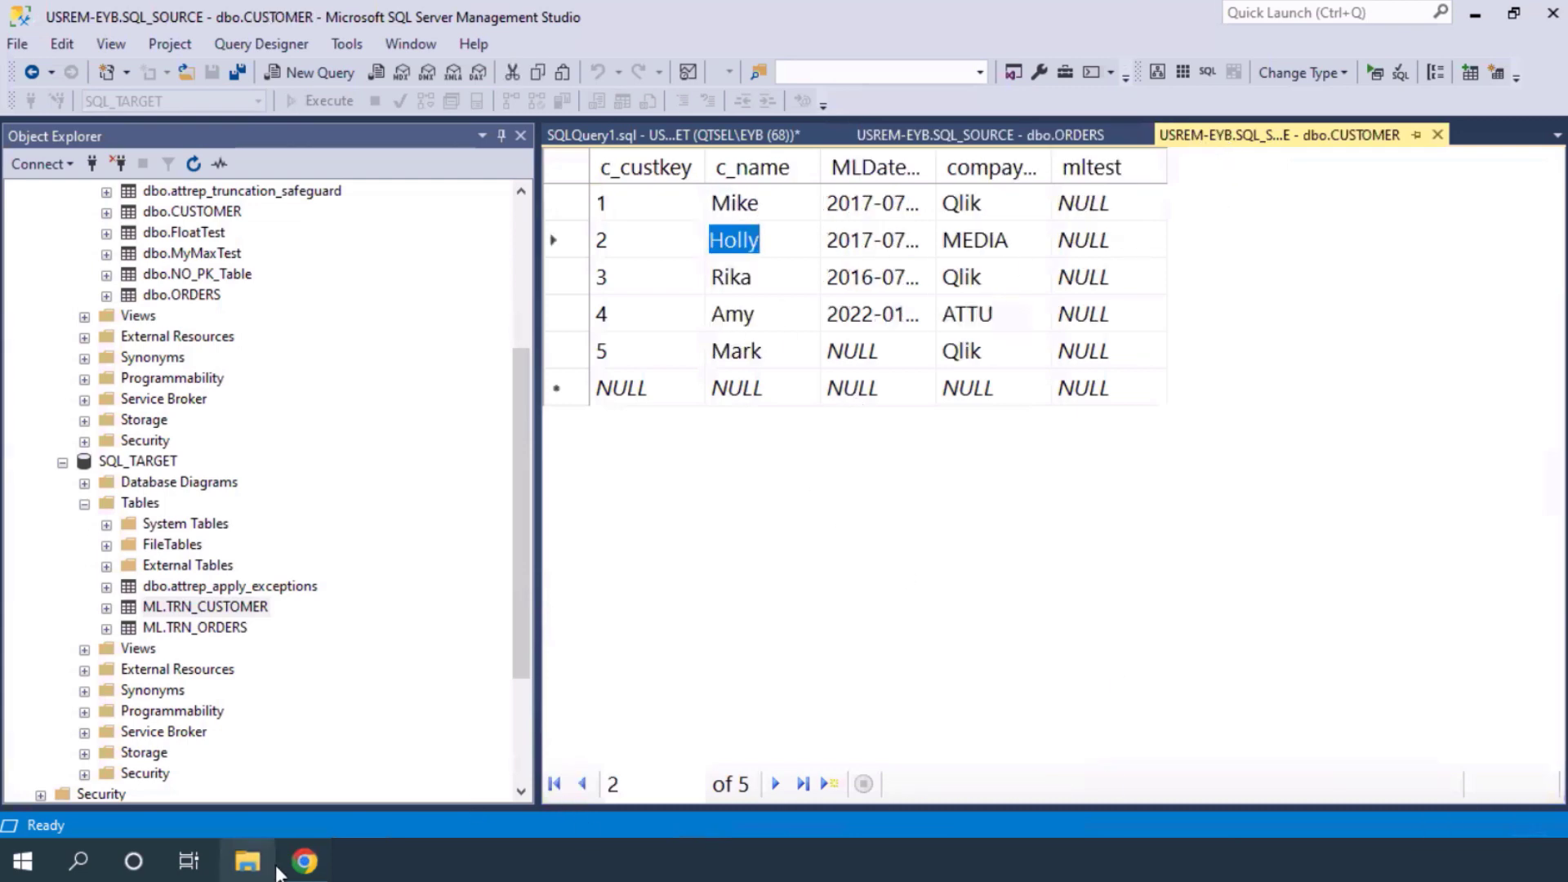
Switch to Qlik Replicate, check the applied changes in the task monitor and stop the SQL_2_SQL_TRN task.
click(302, 861)
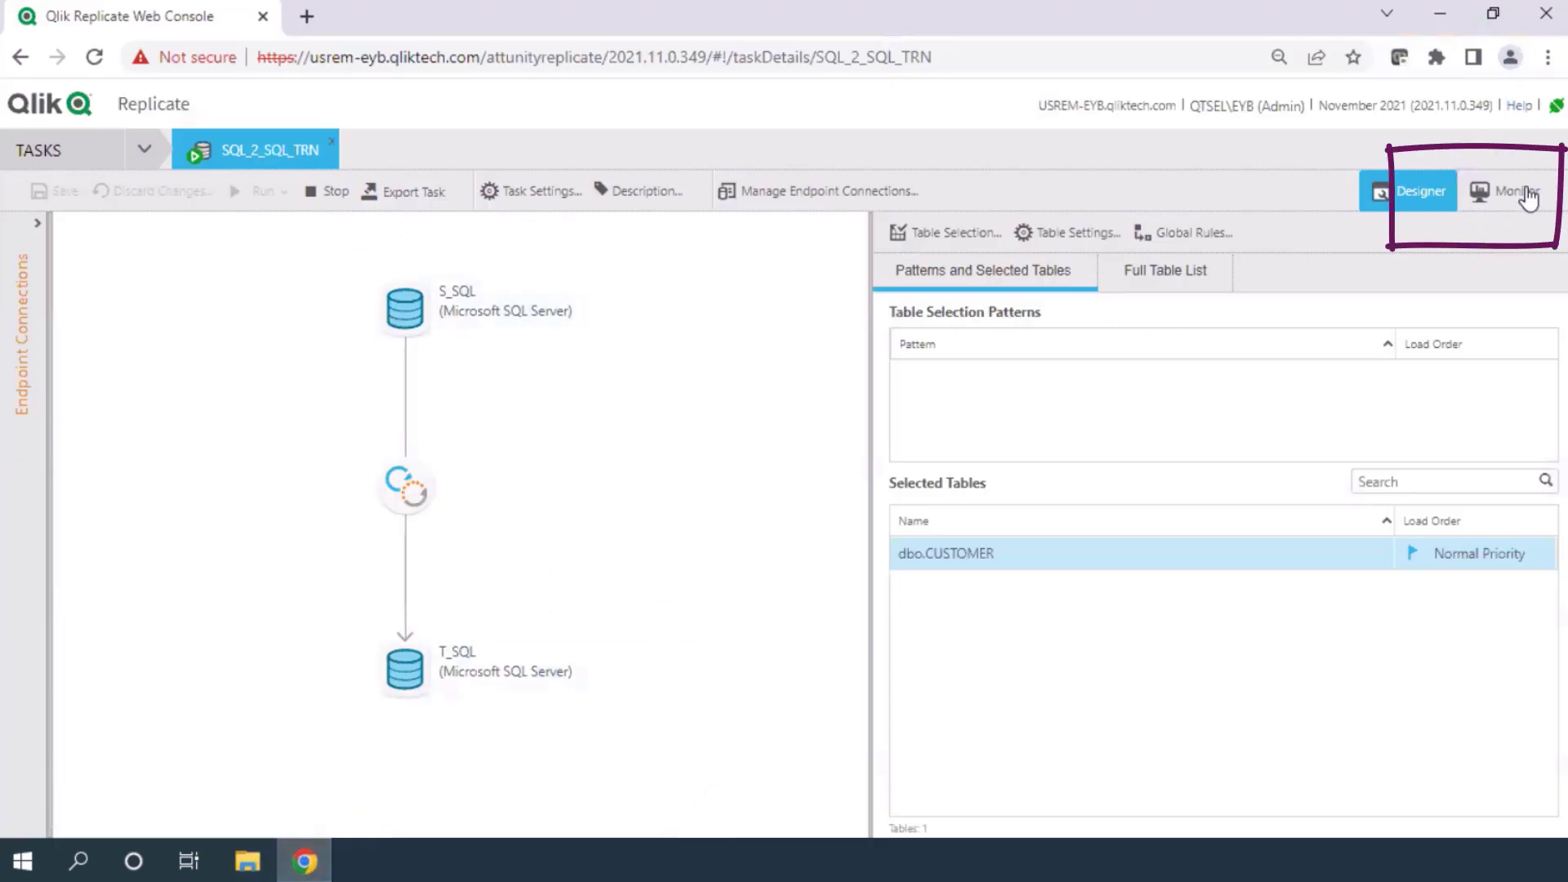
click(1524, 192)
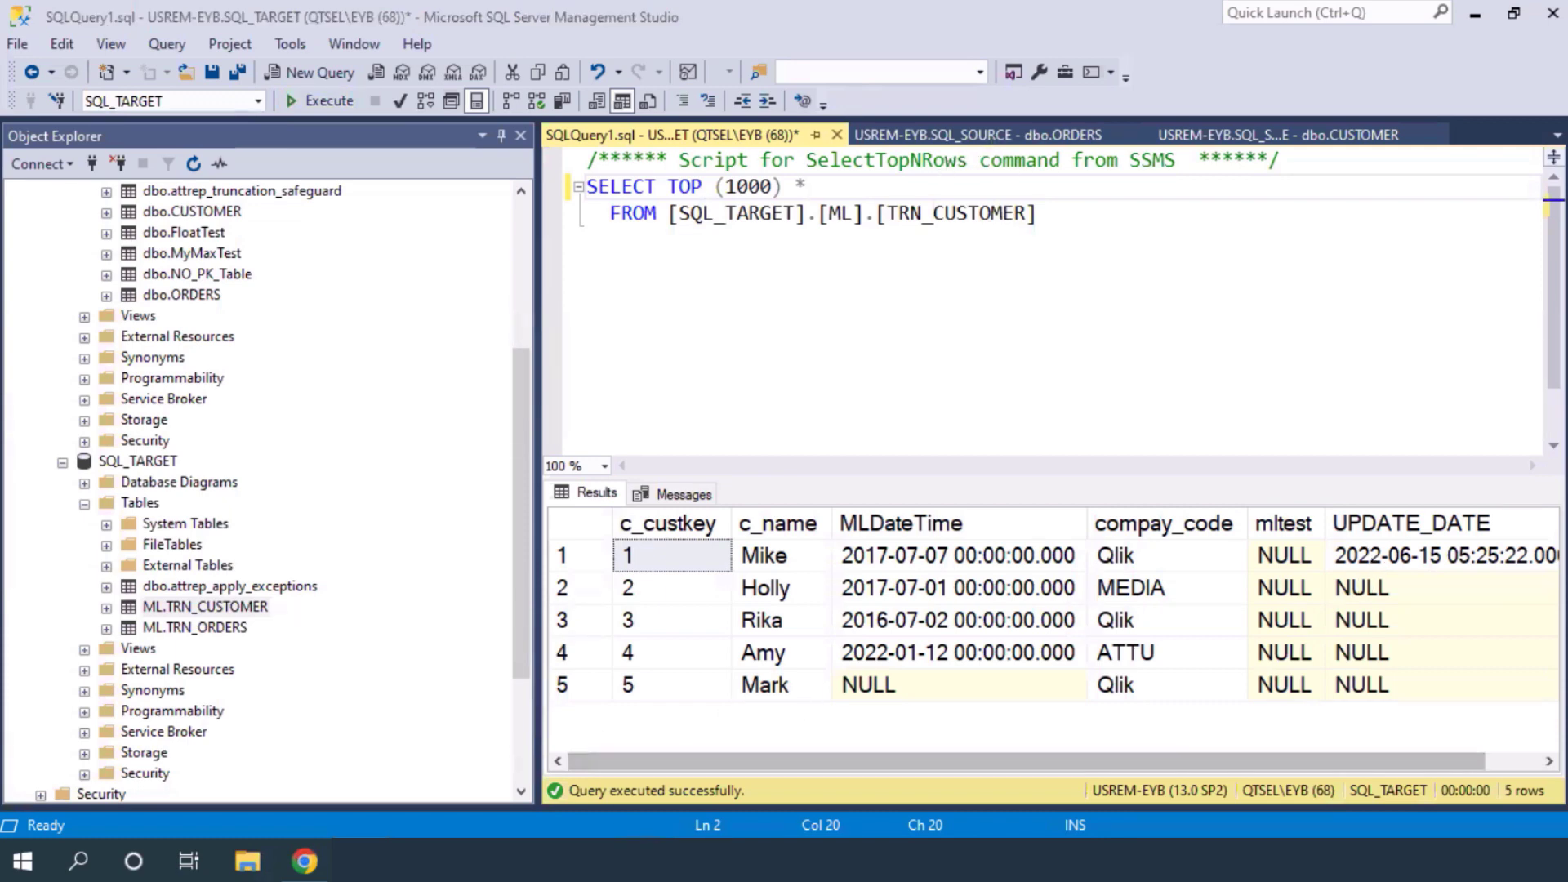
click(305, 861)
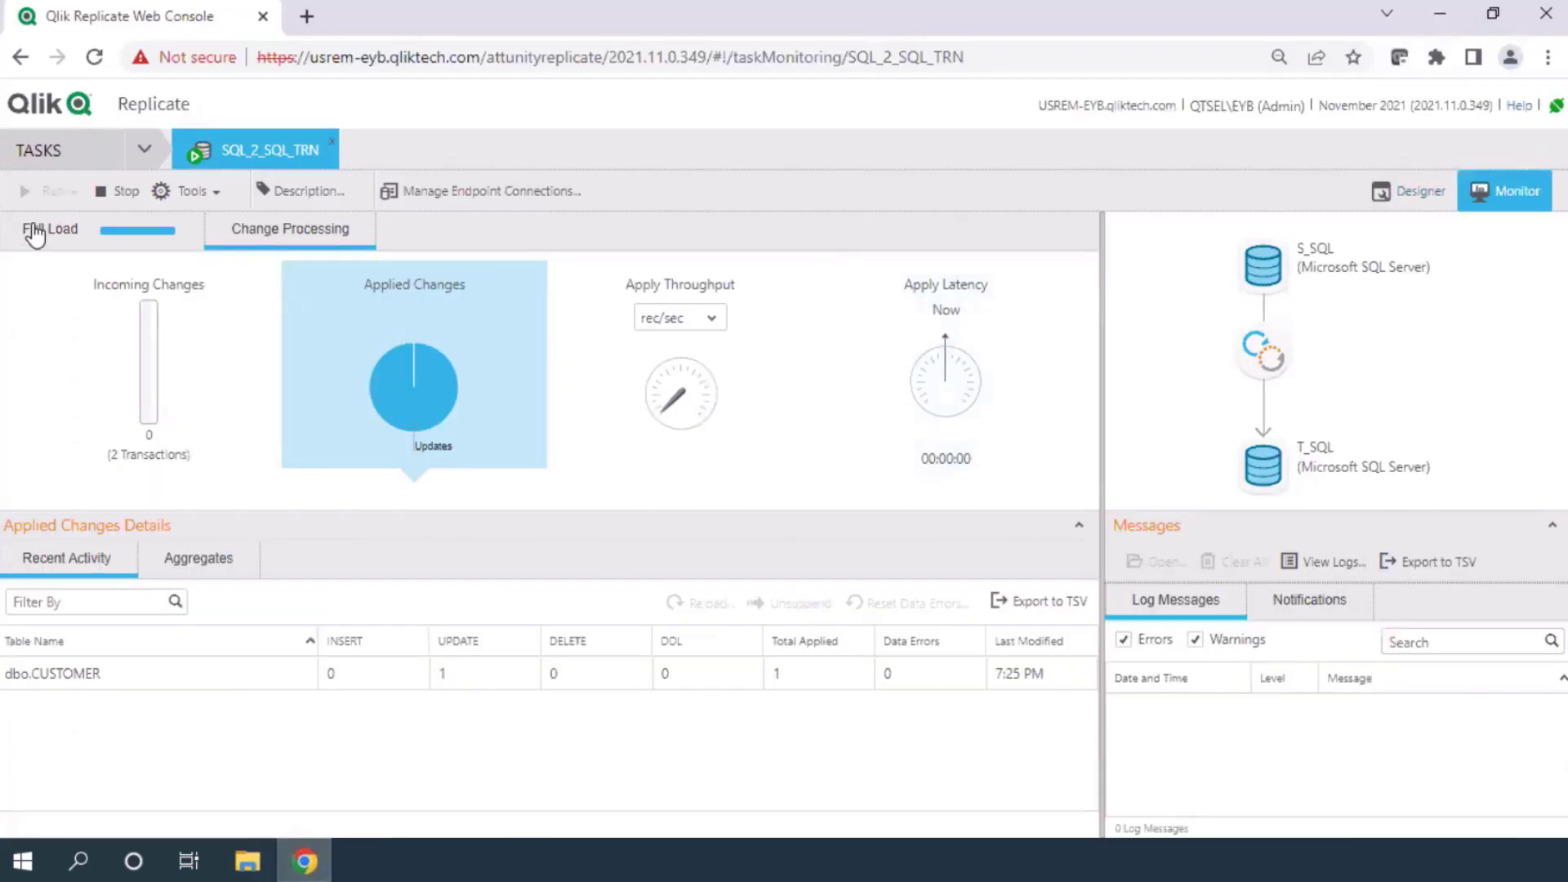
click(118, 190)
click(1004, 488)
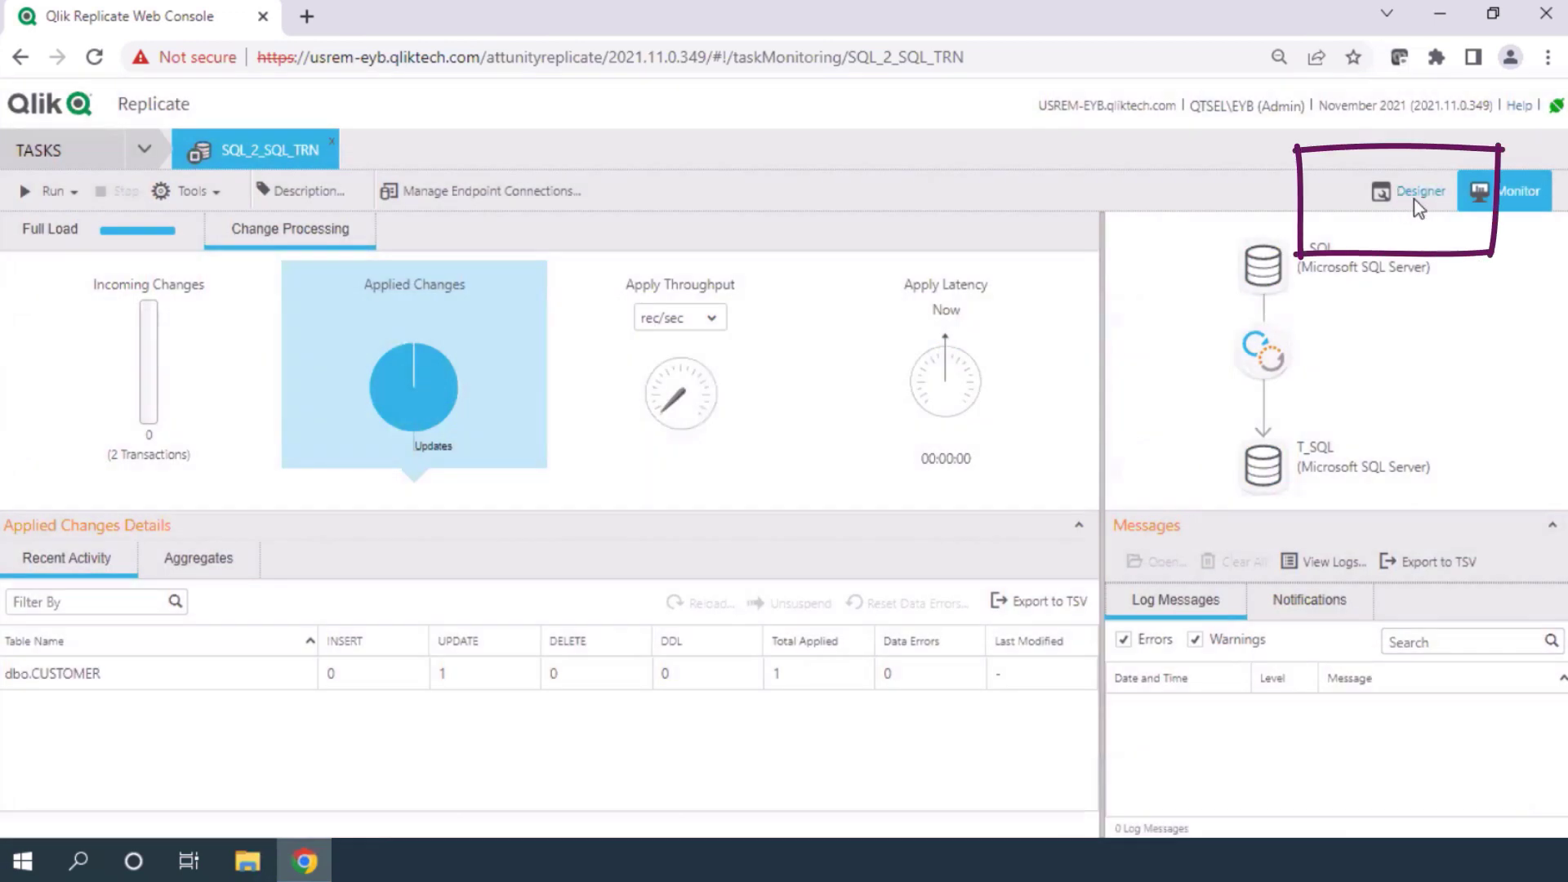
Add an output column named INSERT_DATE with type DATETIME(6) to the dbo.CUSTOMER table's transformation.
click(1417, 200)
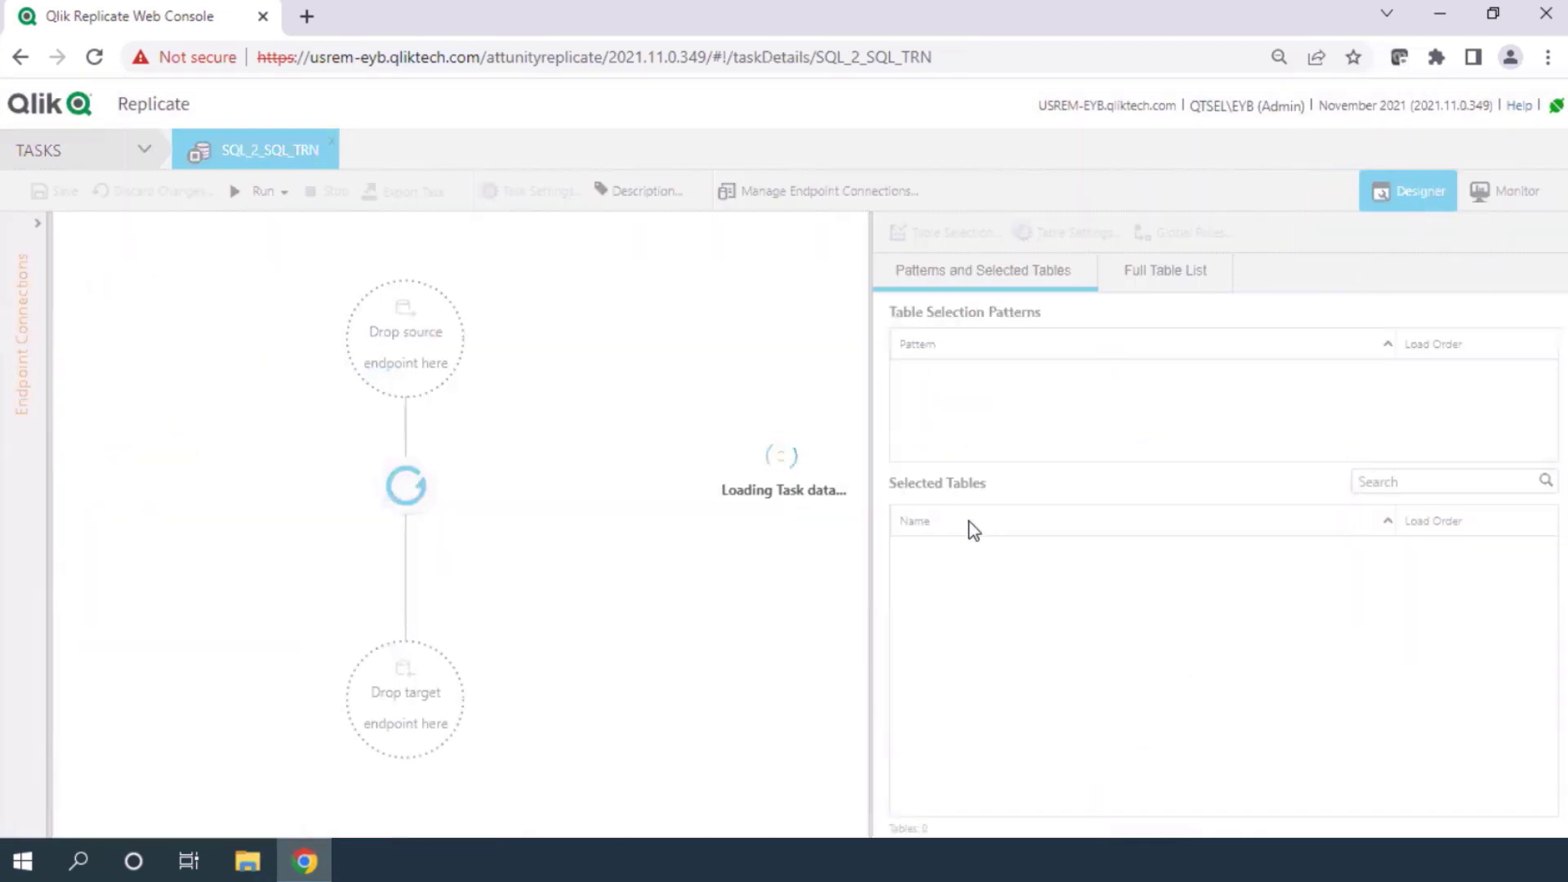
click(980, 553)
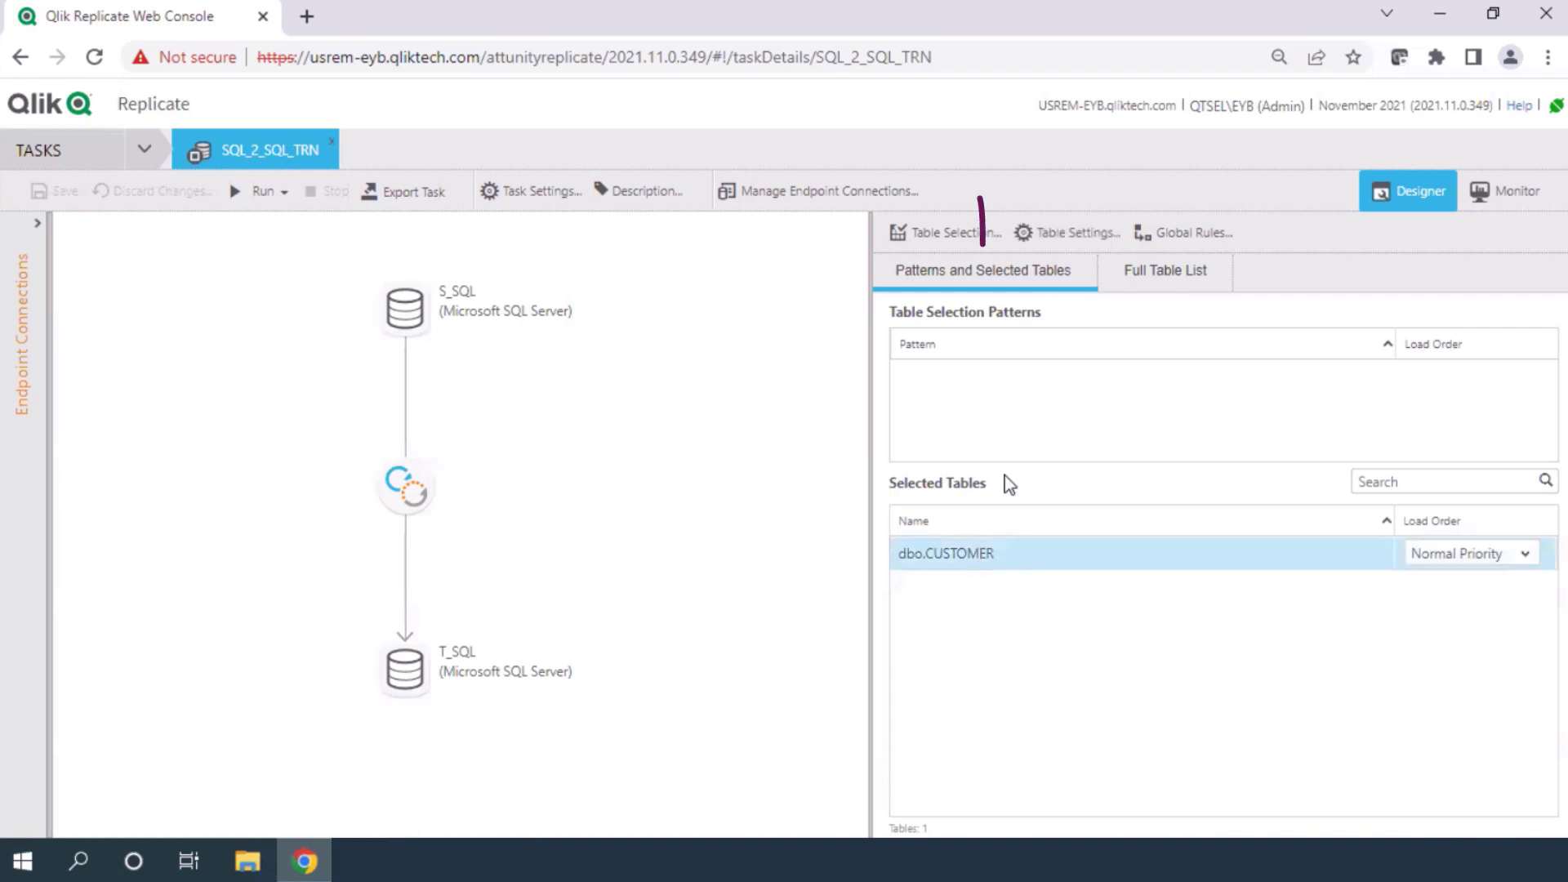
click(1072, 238)
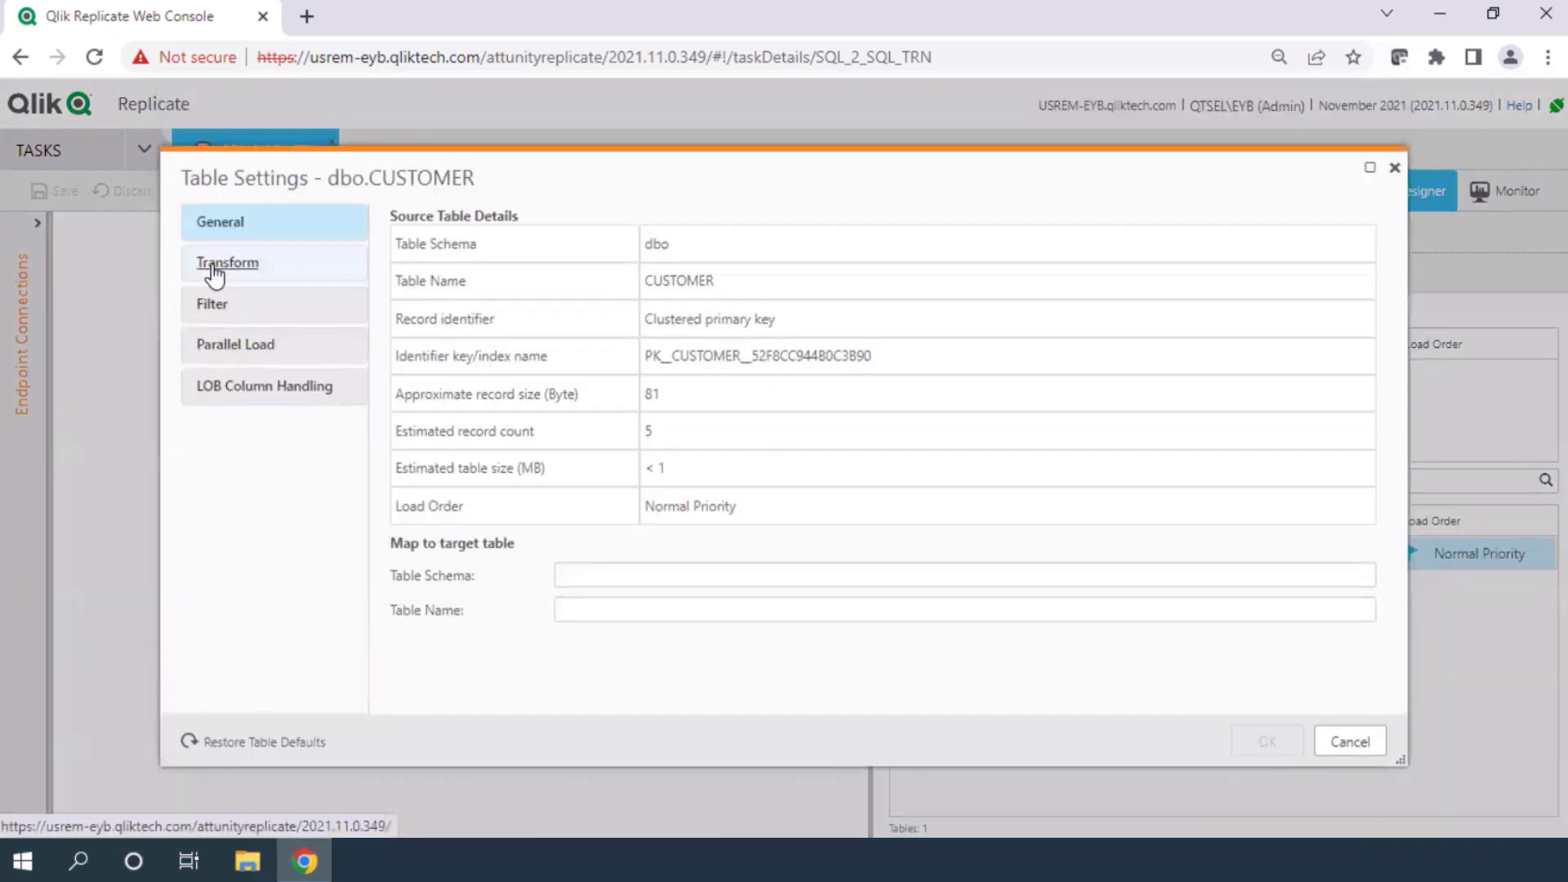
click(215, 269)
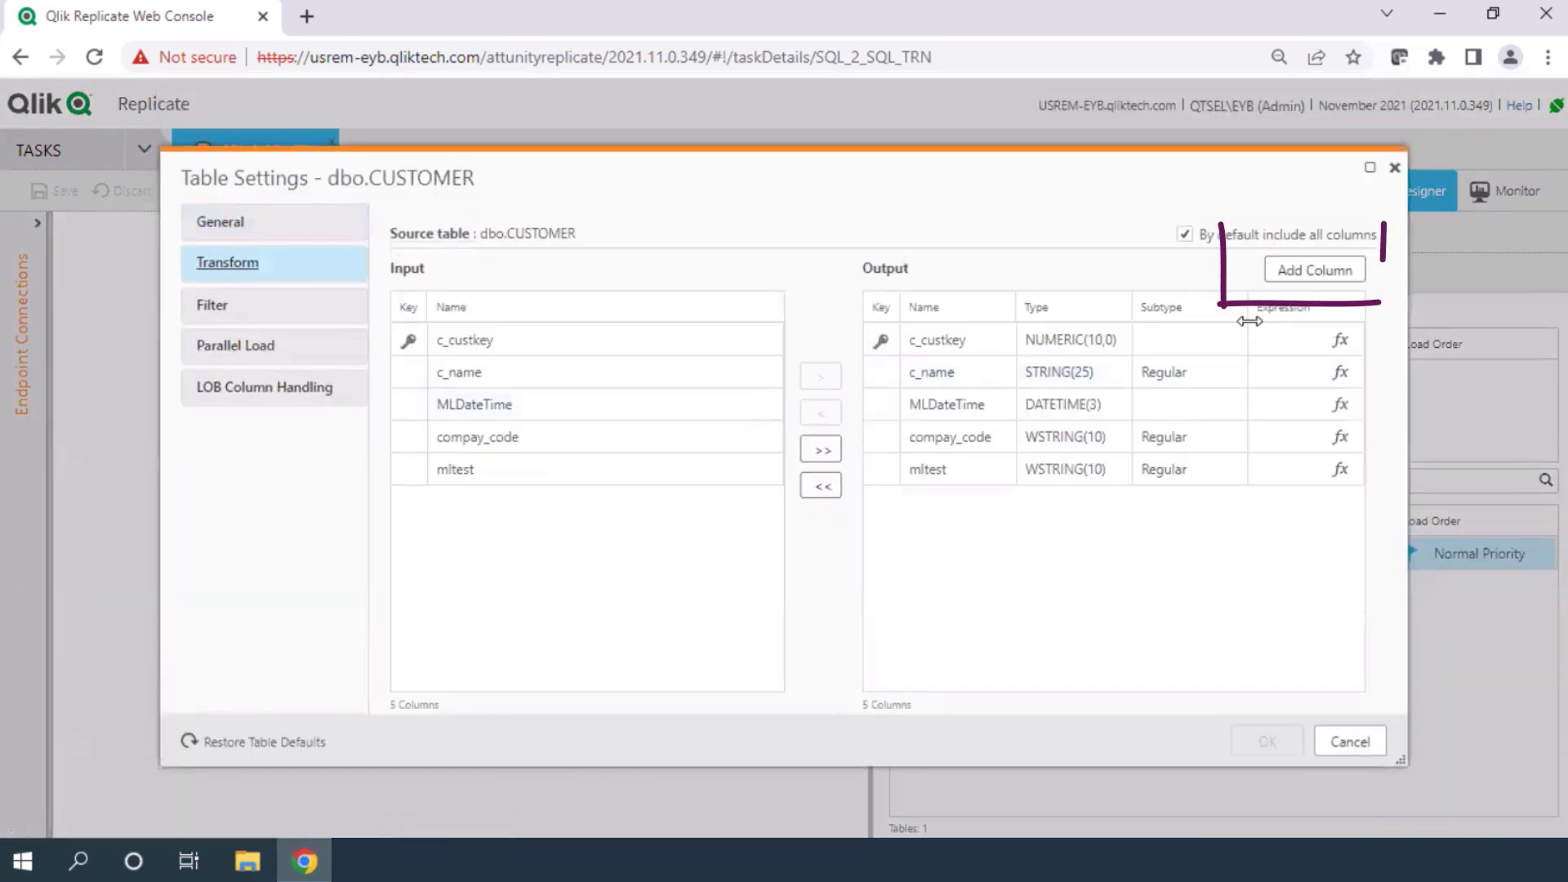
click(1297, 273)
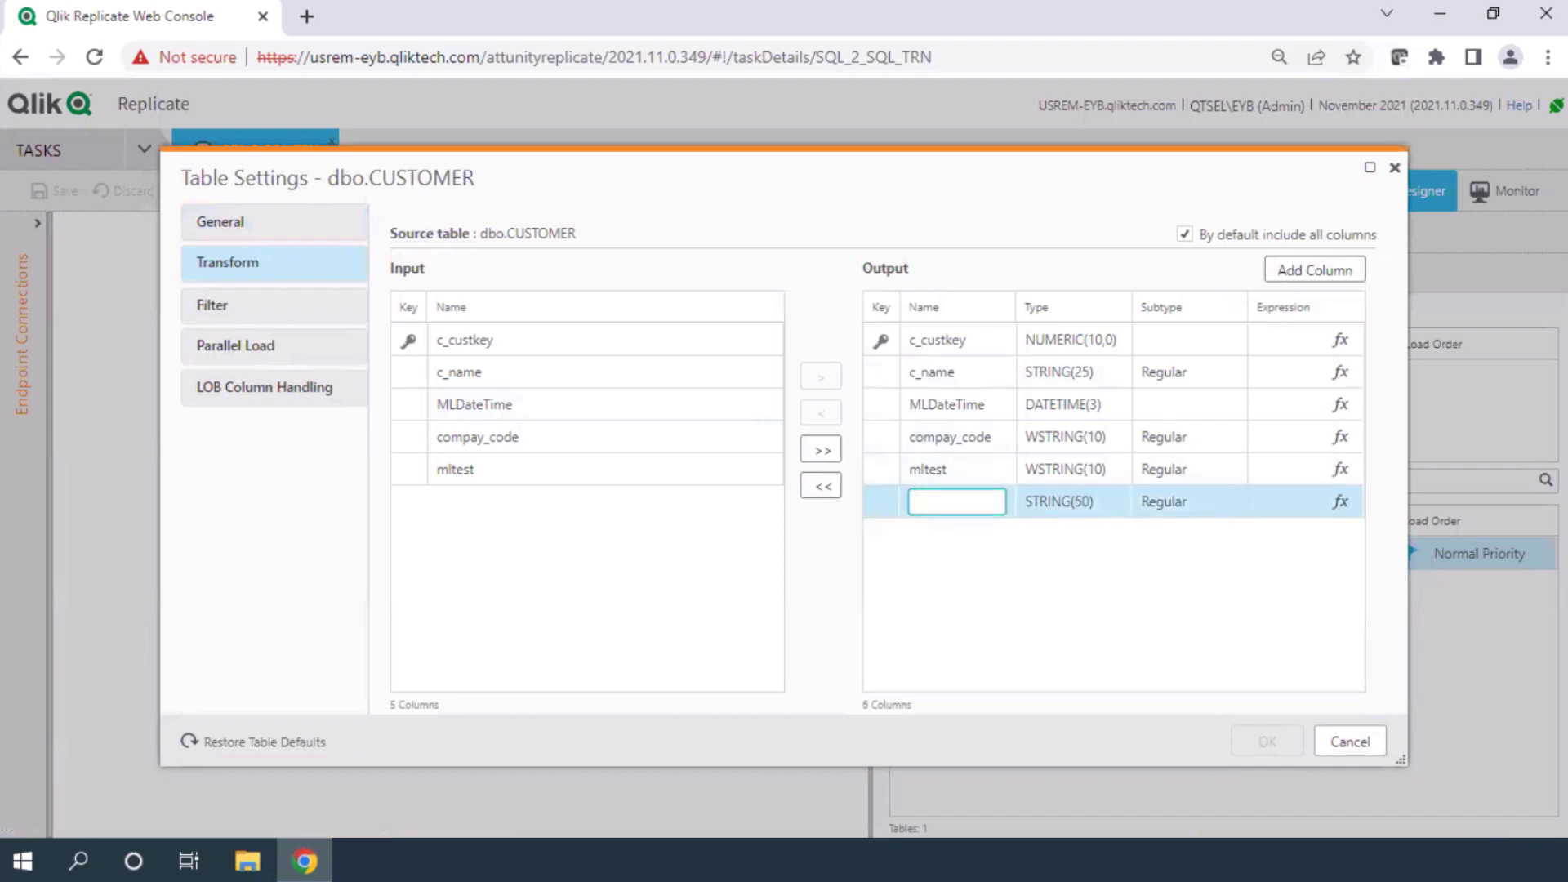
text(INSERT_DATE)
click(1106, 510)
click(1106, 510)
click(1070, 566)
Paste INSERT_DATE's expression: CASE WHEN $AR_H_OPERATION = 'INSERT' then datetime('now') ELSE target_lookup('NO_CHACHING','ML','TRN_CUSTOMER','INSERT_DATE','c_custkey=?',$c_custkey) END.
click(1340, 501)
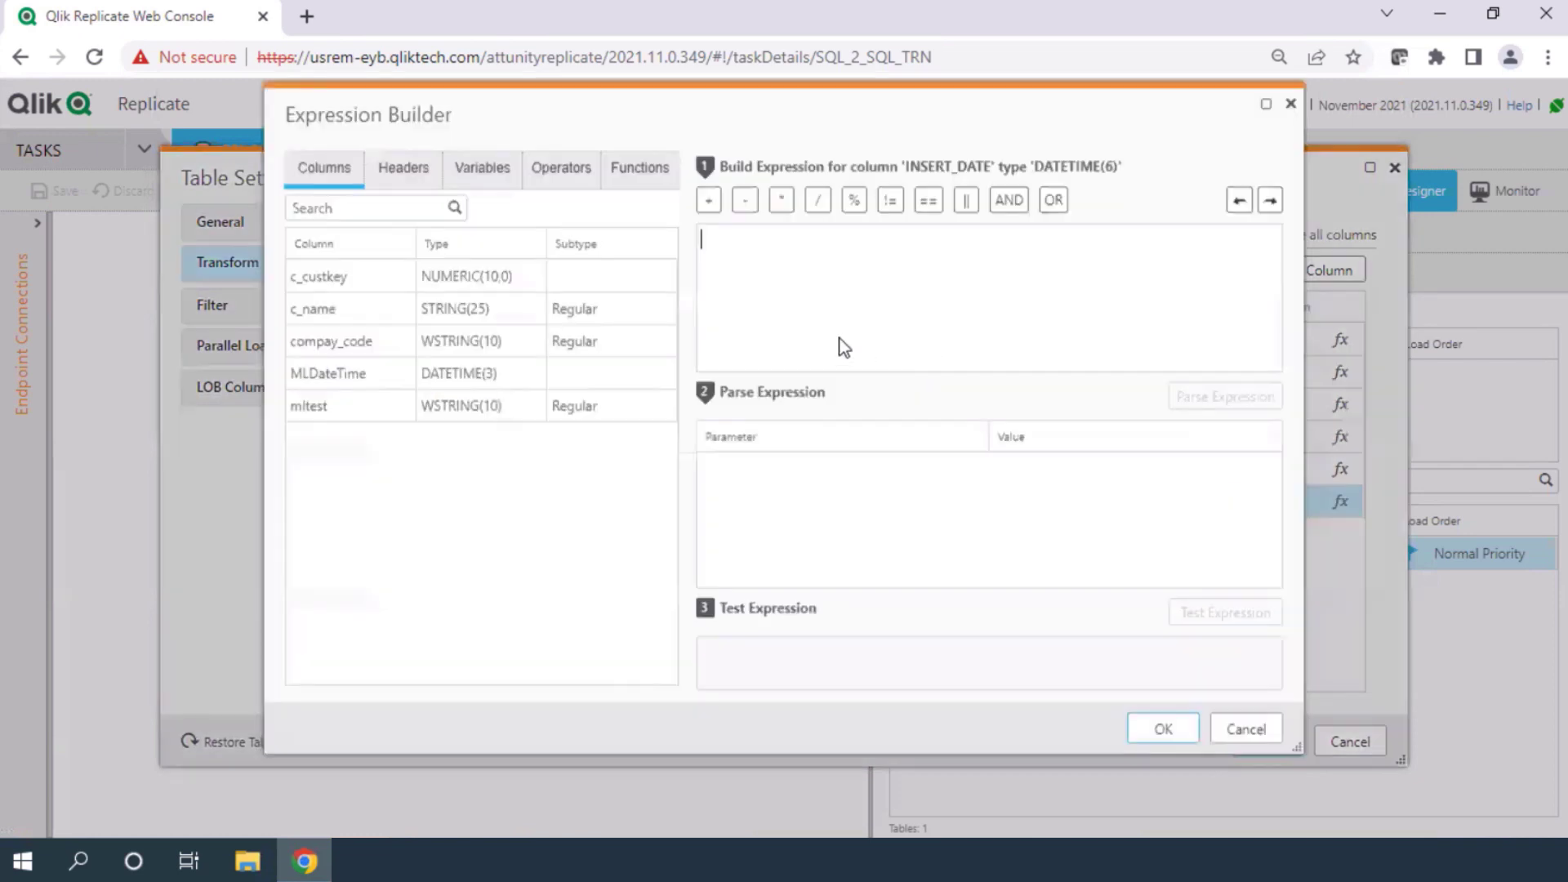
right_click(711, 286)
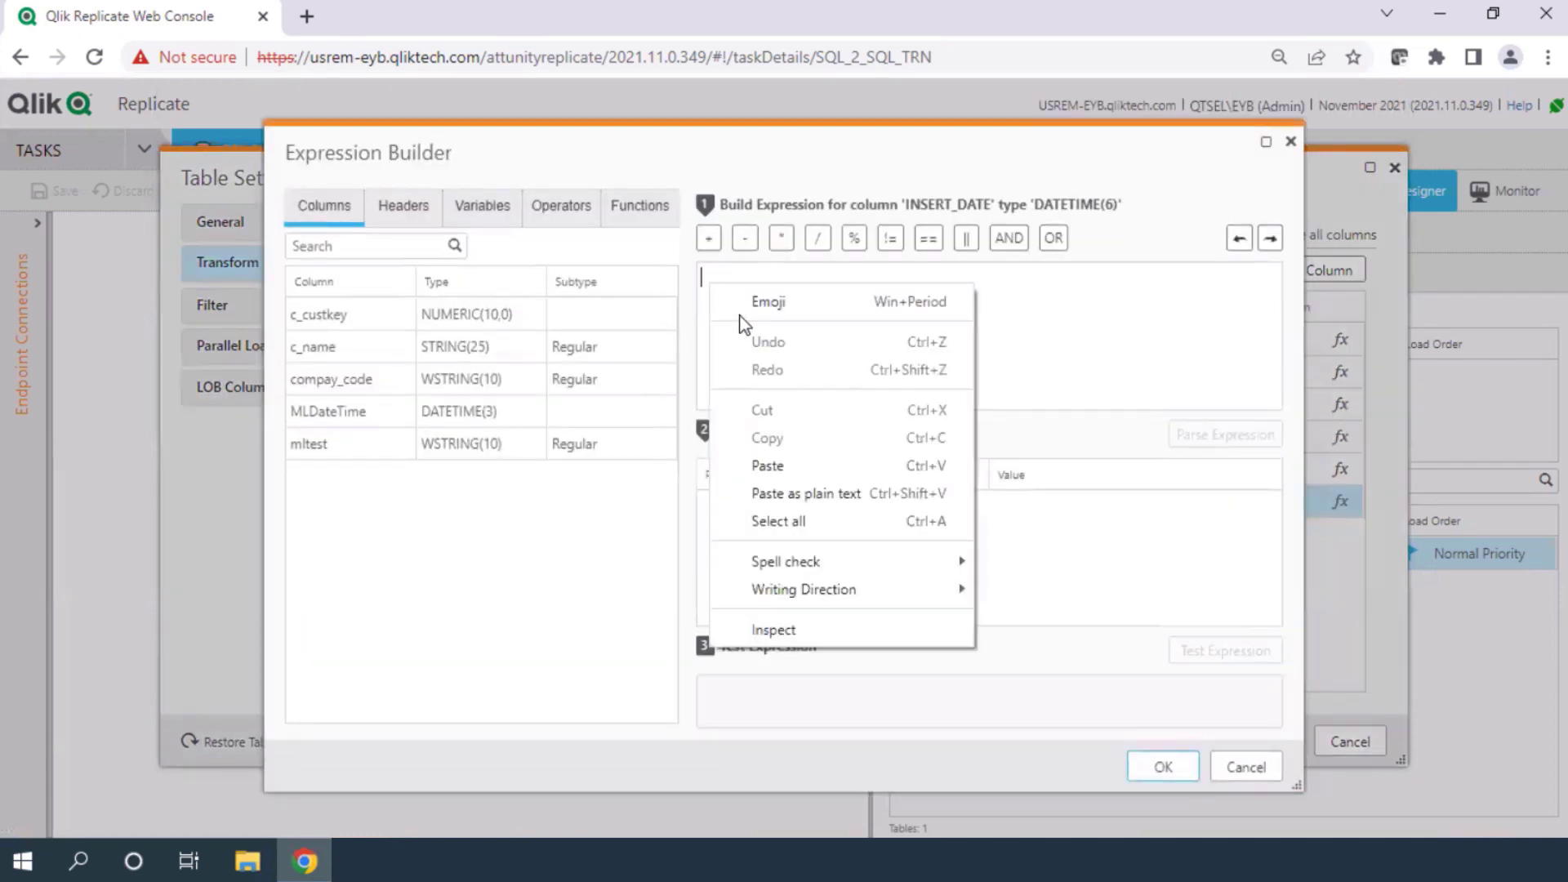
click(789, 471)
Examine the expression's INSERT condition, its datetime('now') result and all arguments of the target_lookup call.
drag(737, 296, 847, 297)
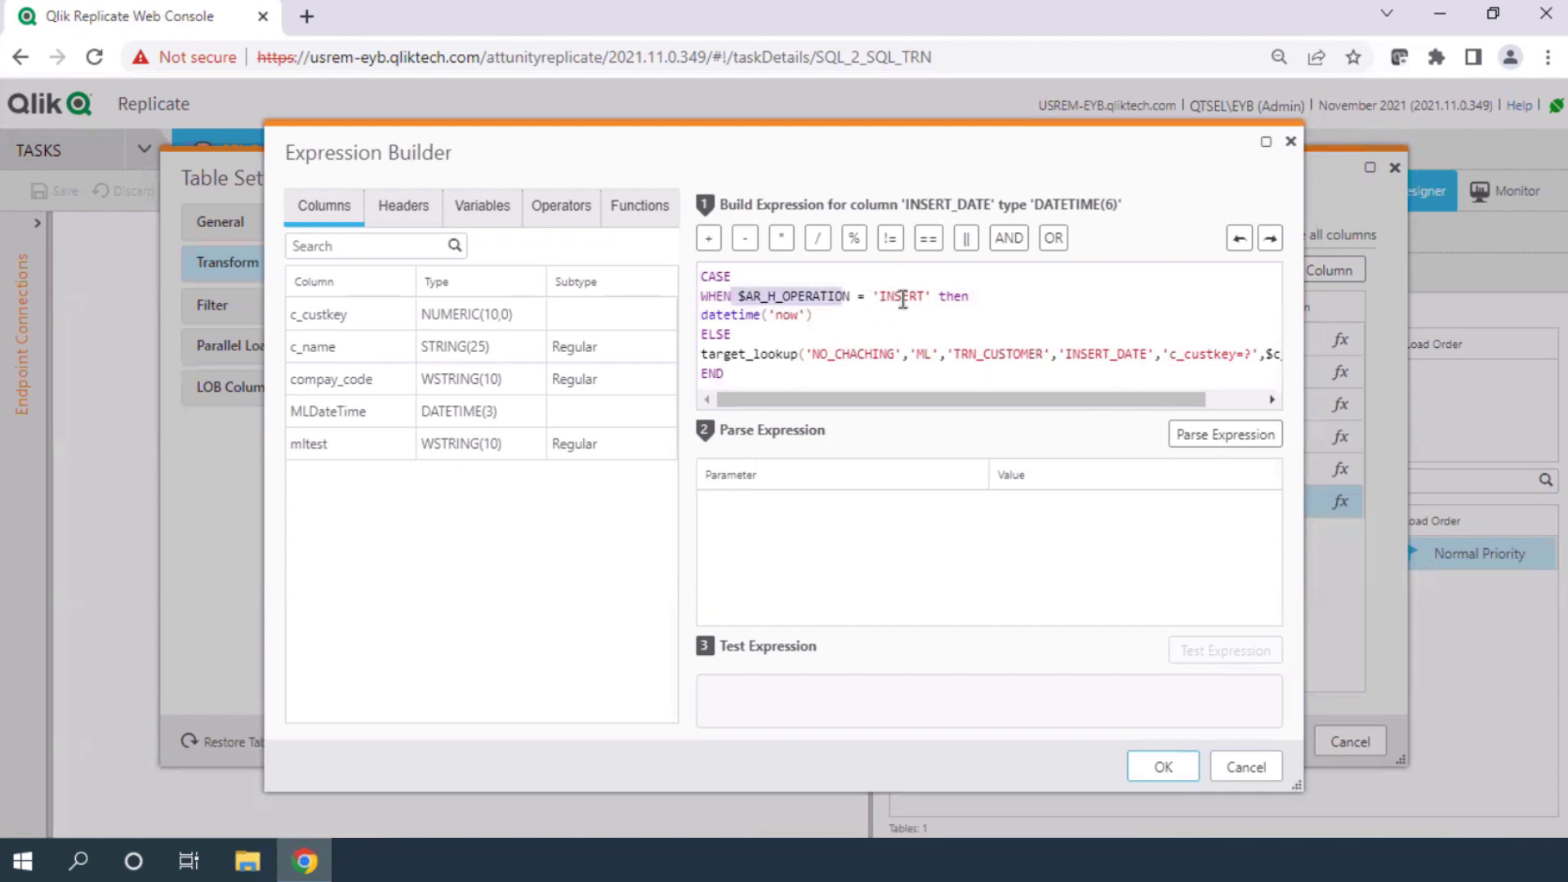
drag(700, 315, 826, 324)
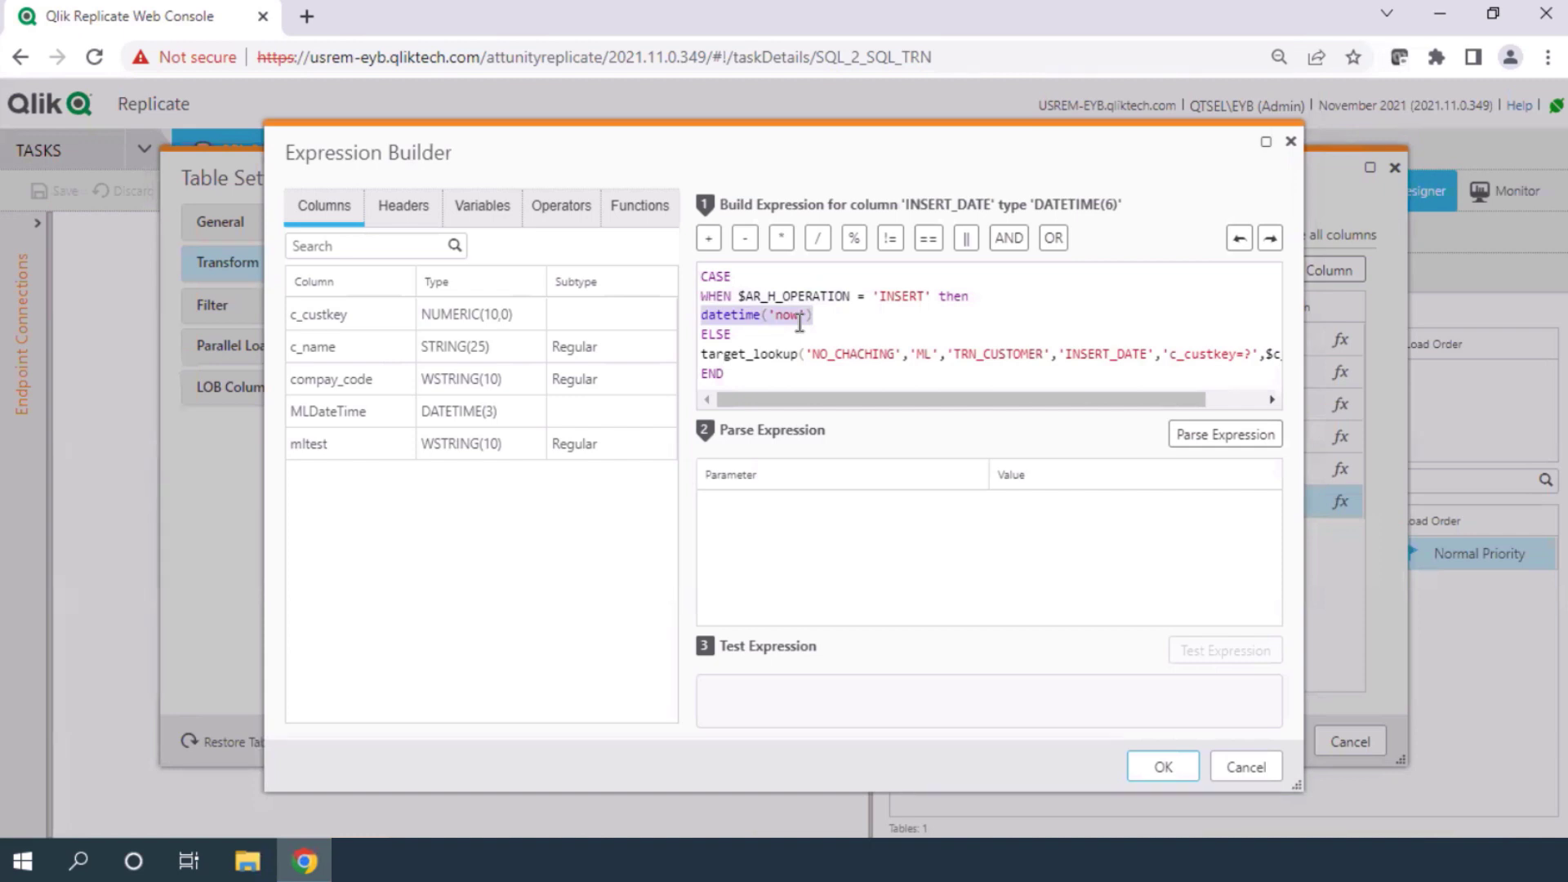
drag(701, 351, 1243, 357)
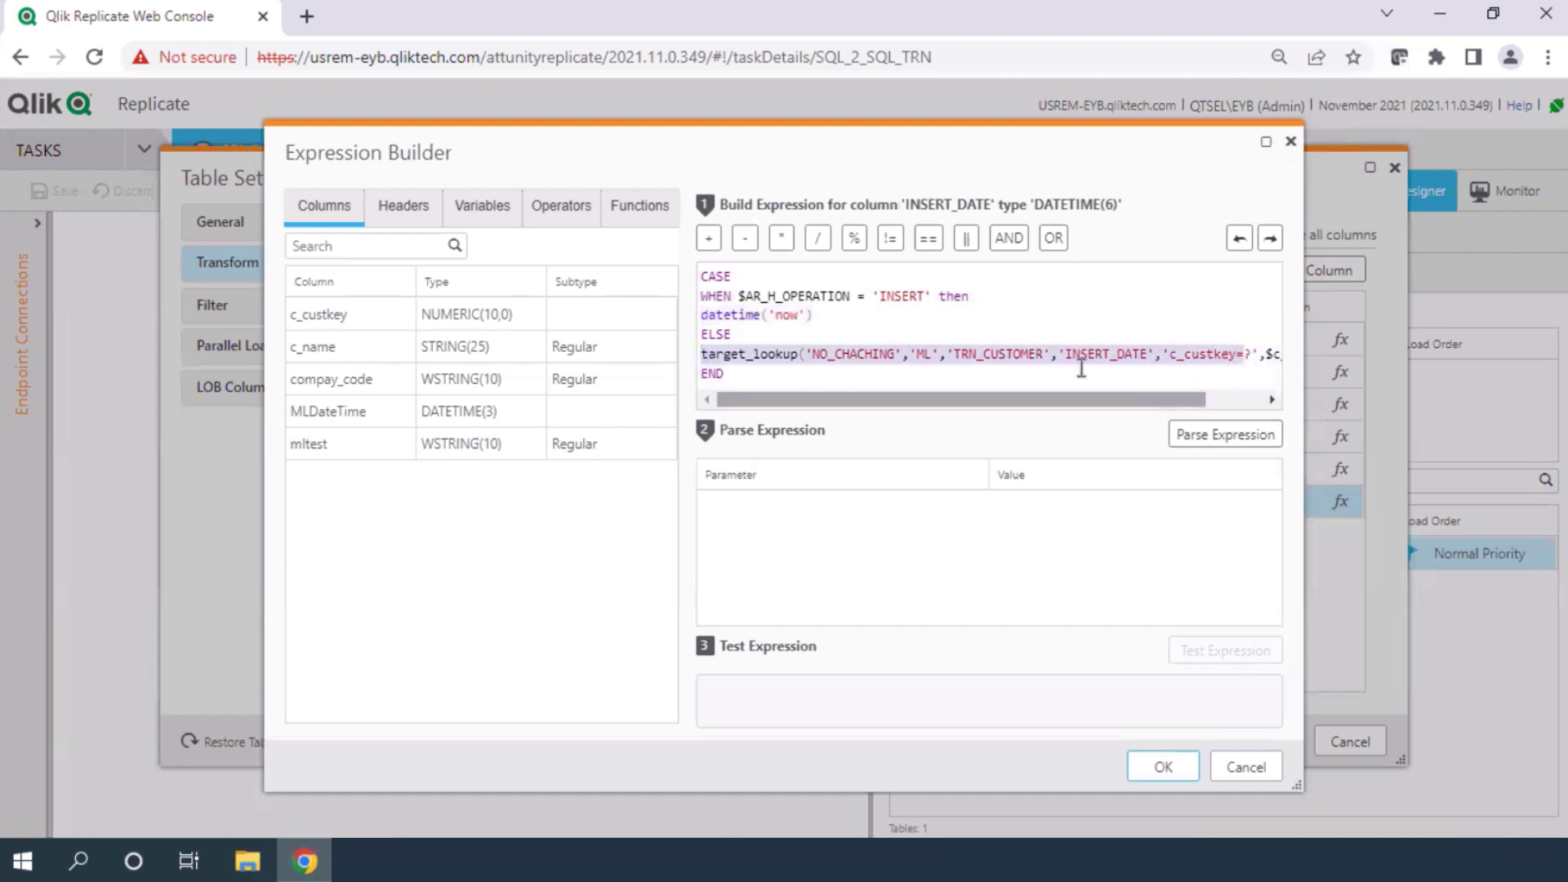
click(1000, 301)
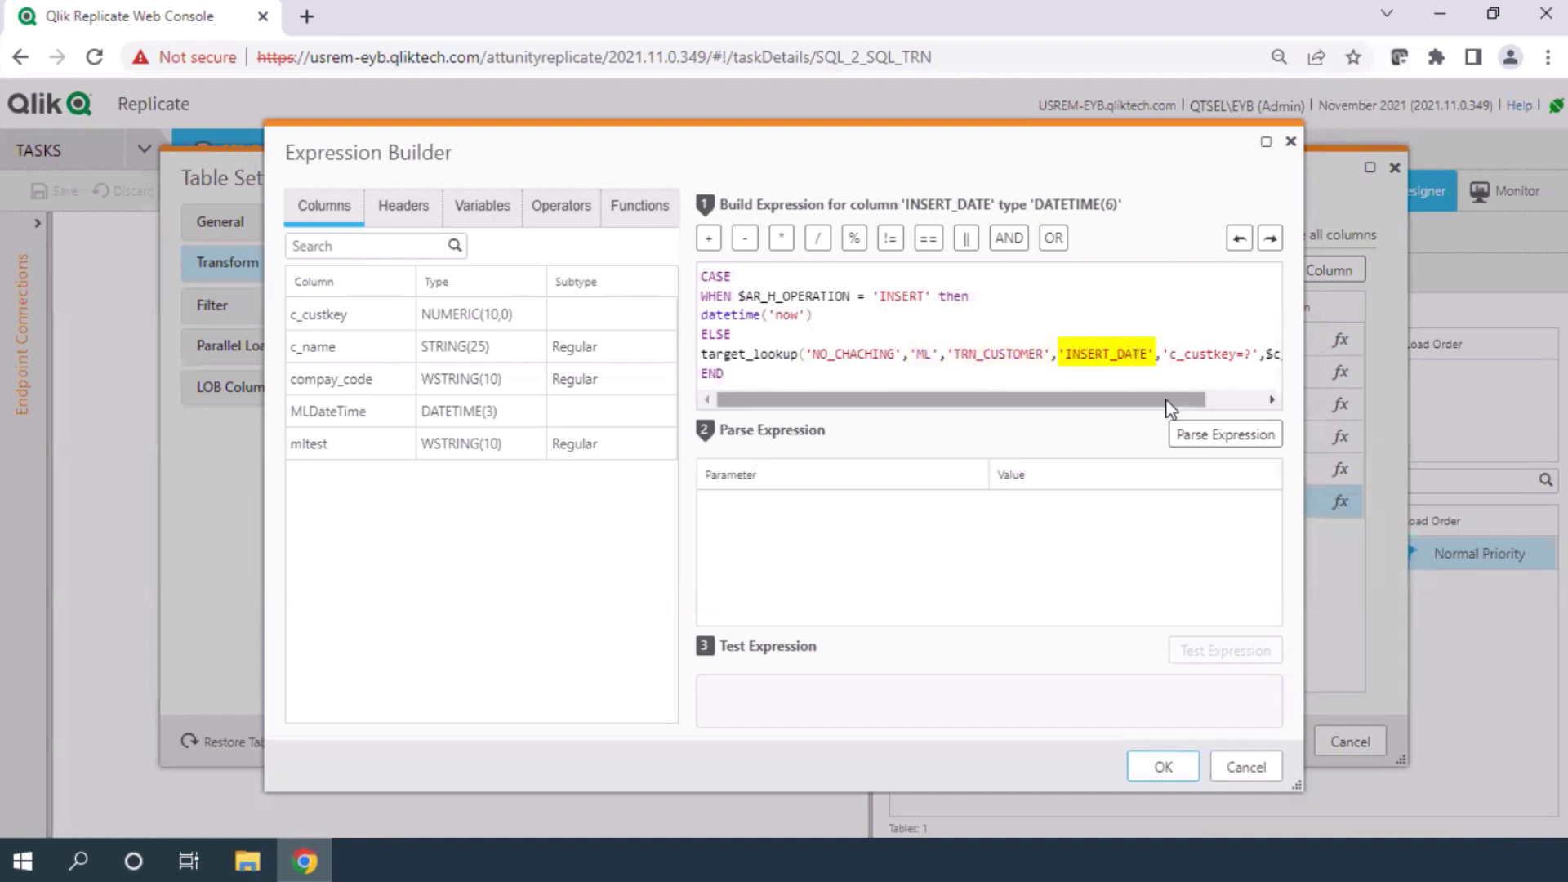
drag(1168, 400, 1225, 400)
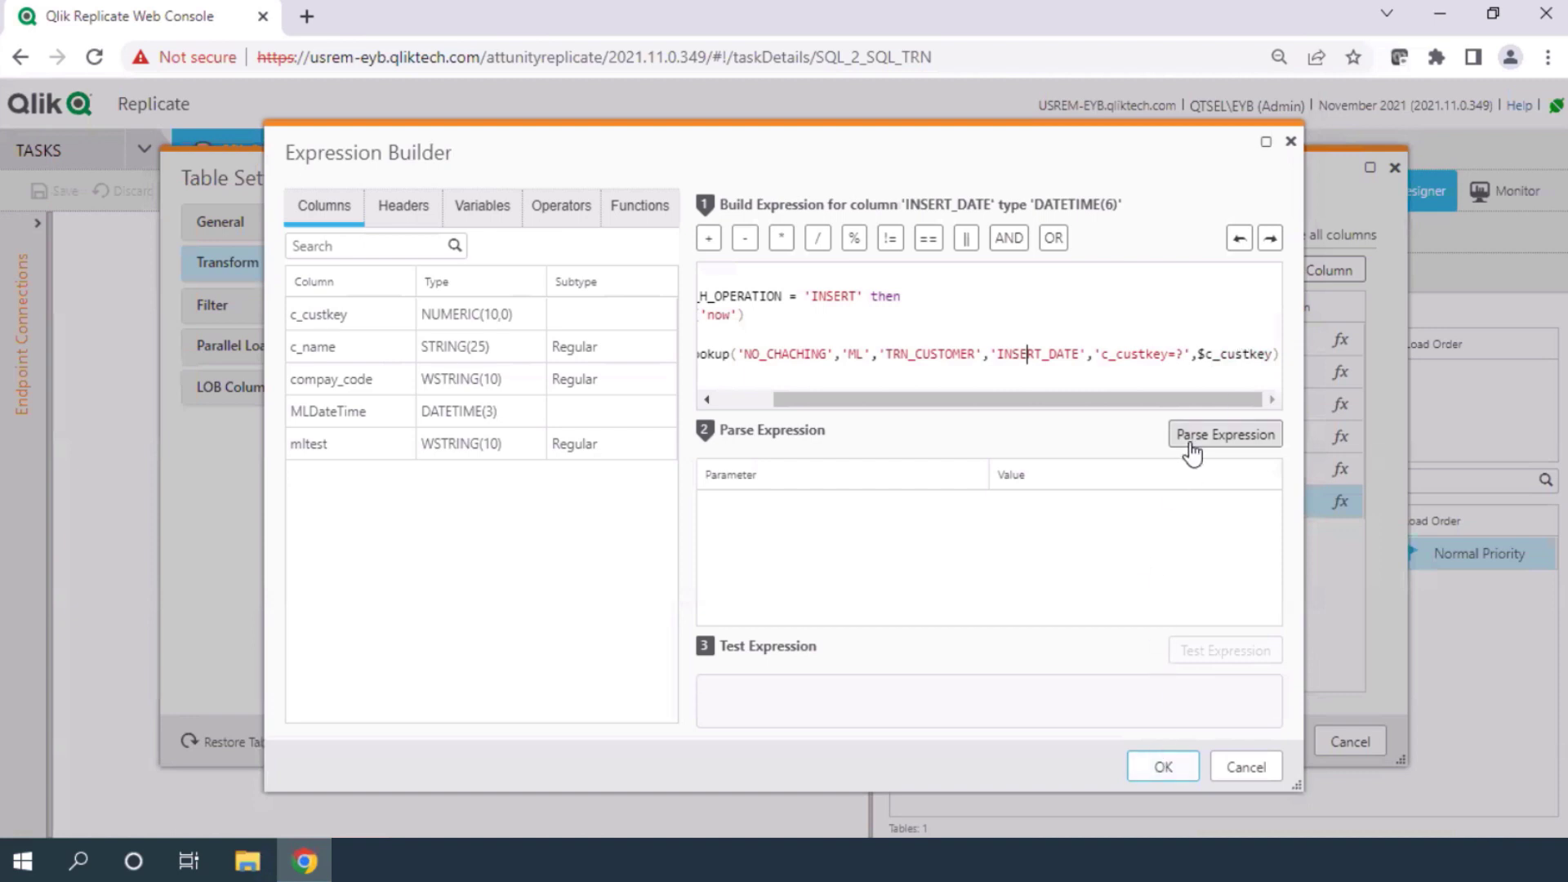
drag(805, 400, 748, 400)
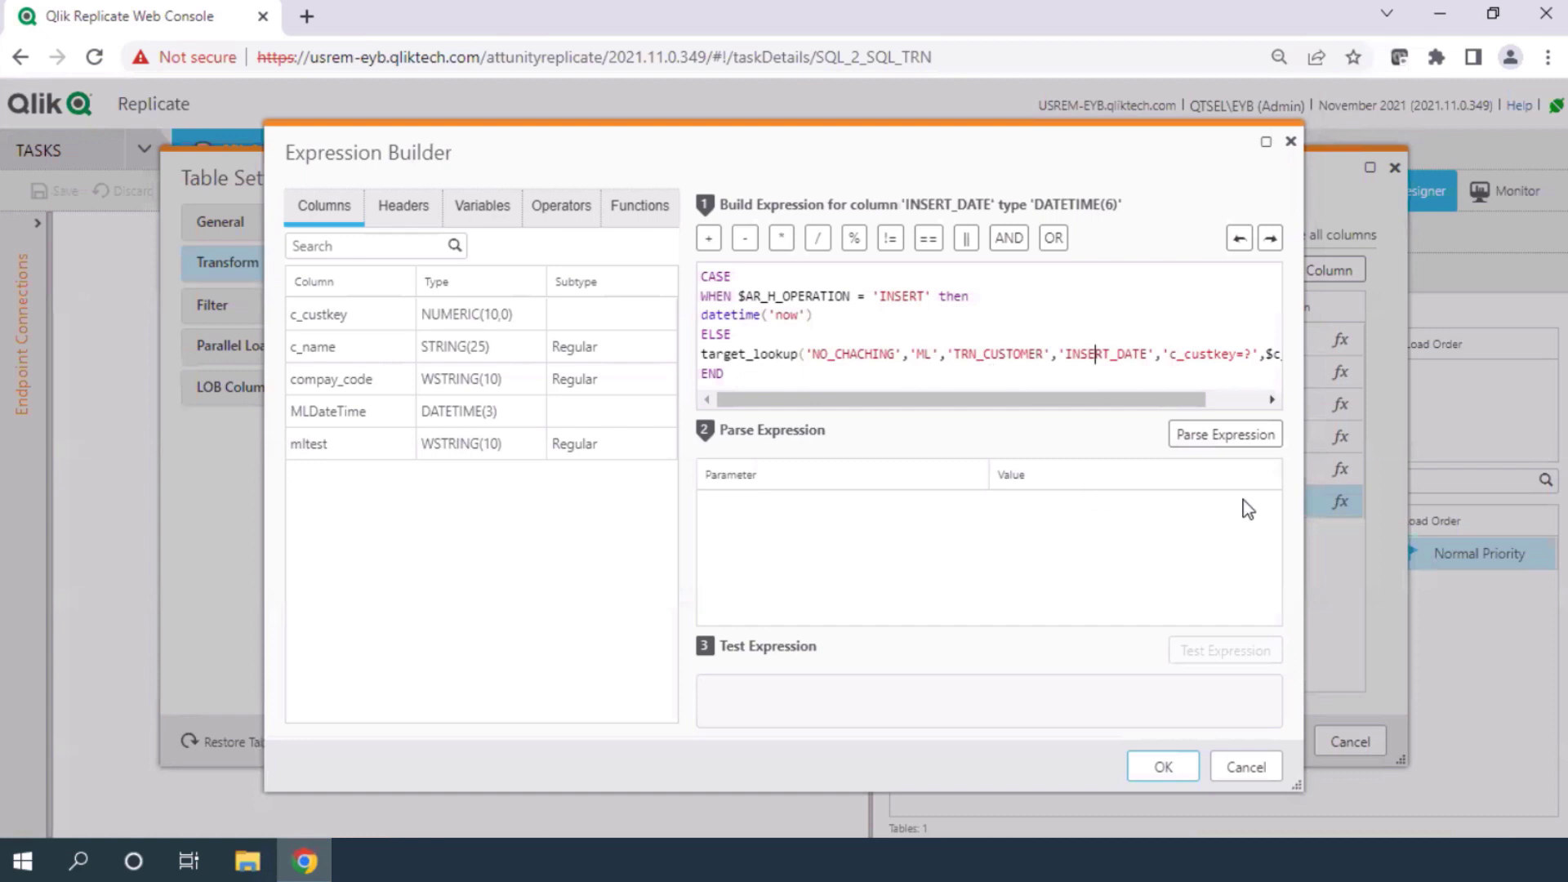
Parse and accept the INSERT_DATE expression, and save the dbo.CUSTOMER transformation in the task.
click(1220, 438)
click(1003, 507)
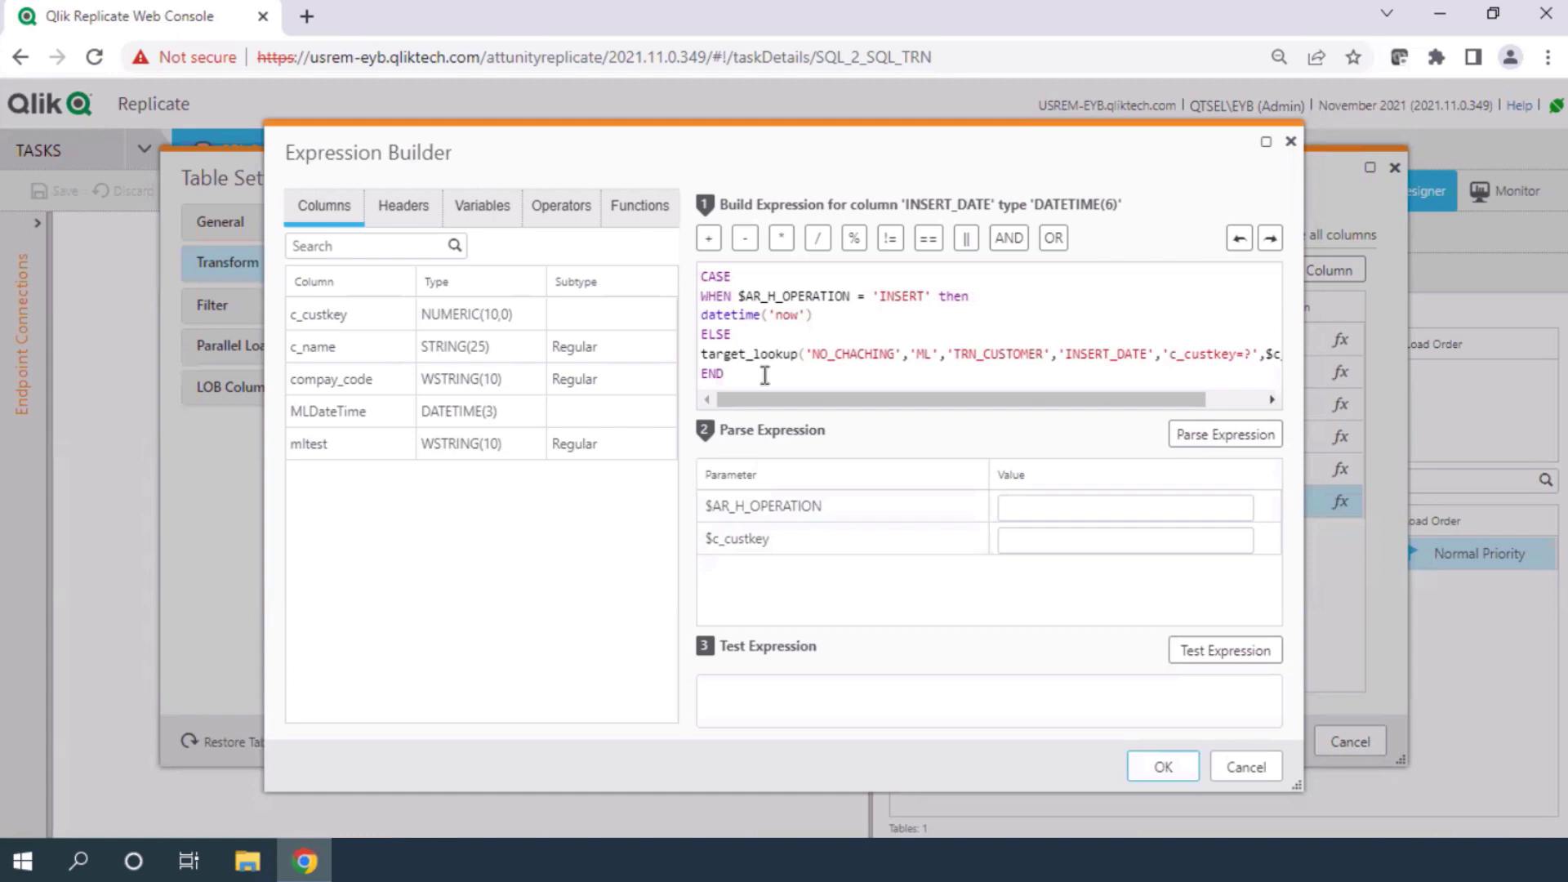
click(1168, 772)
click(1263, 743)
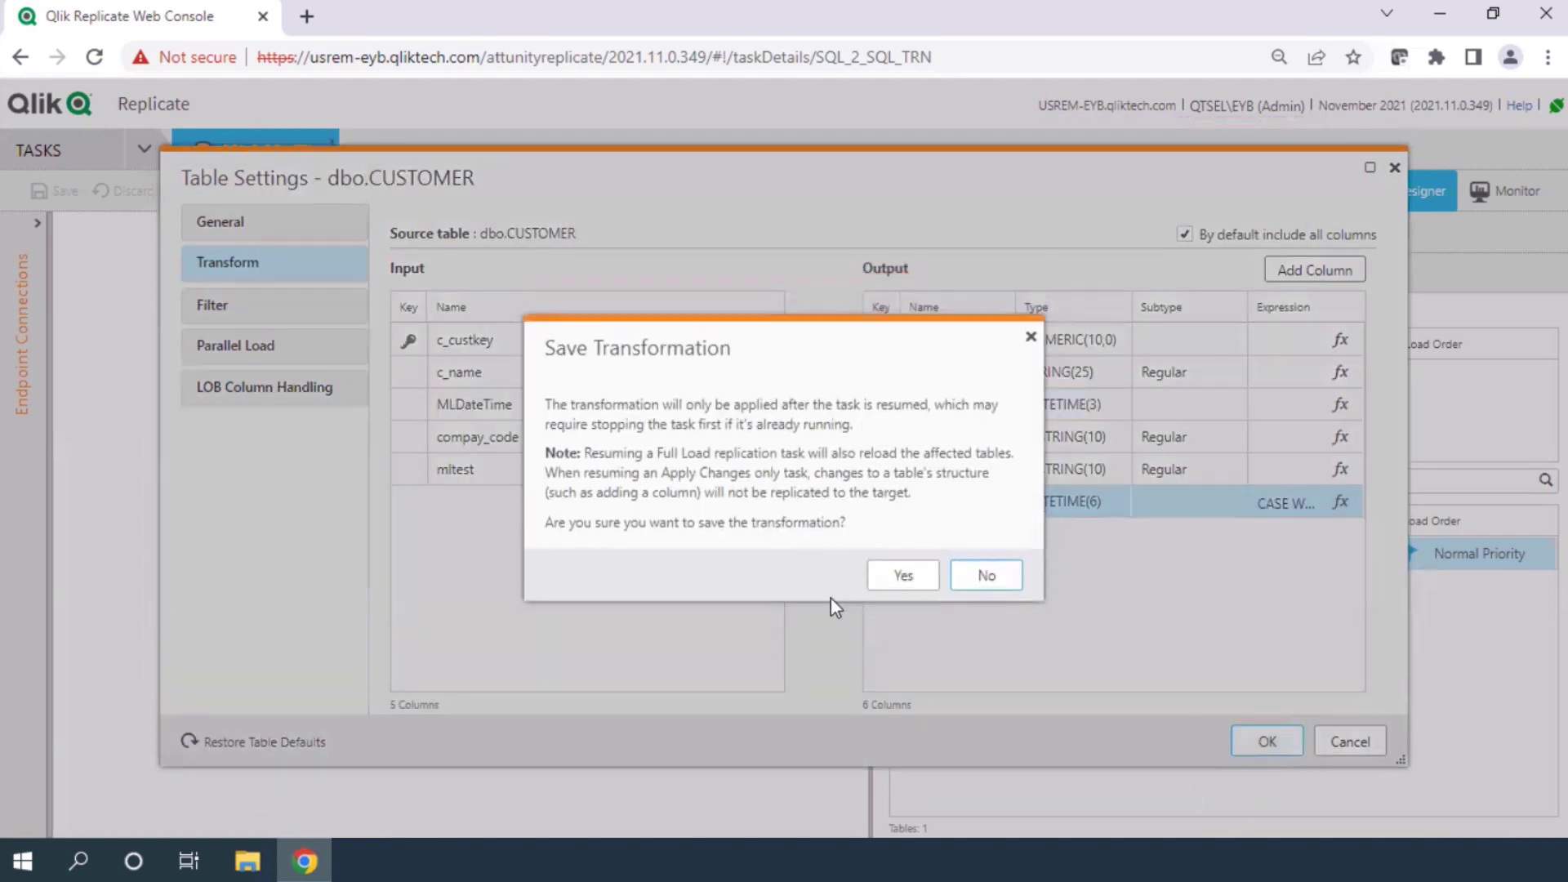
click(902, 578)
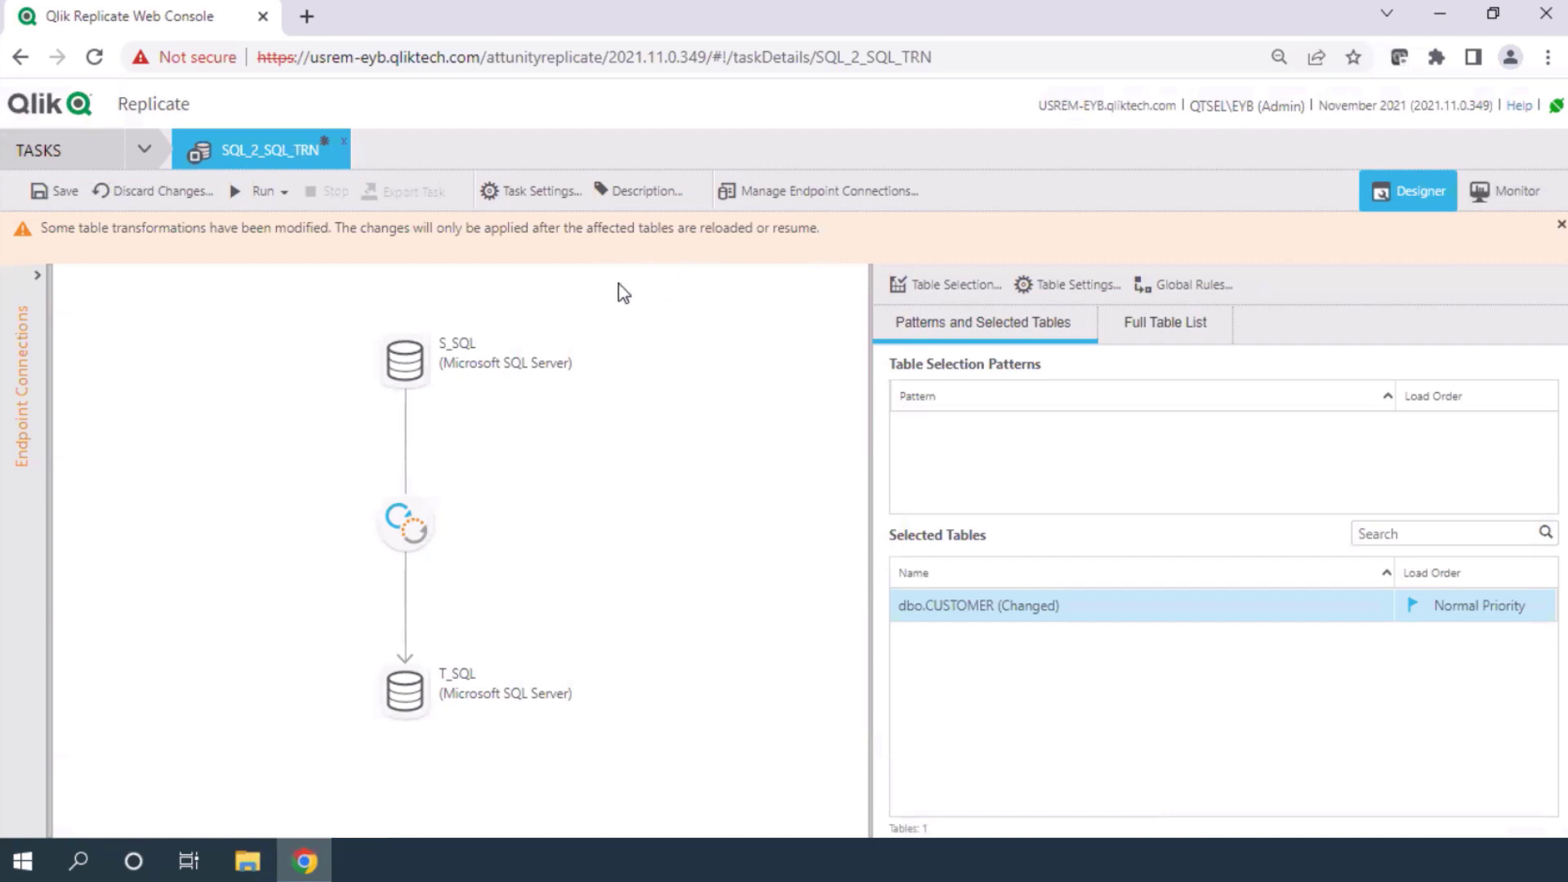
click(60, 196)
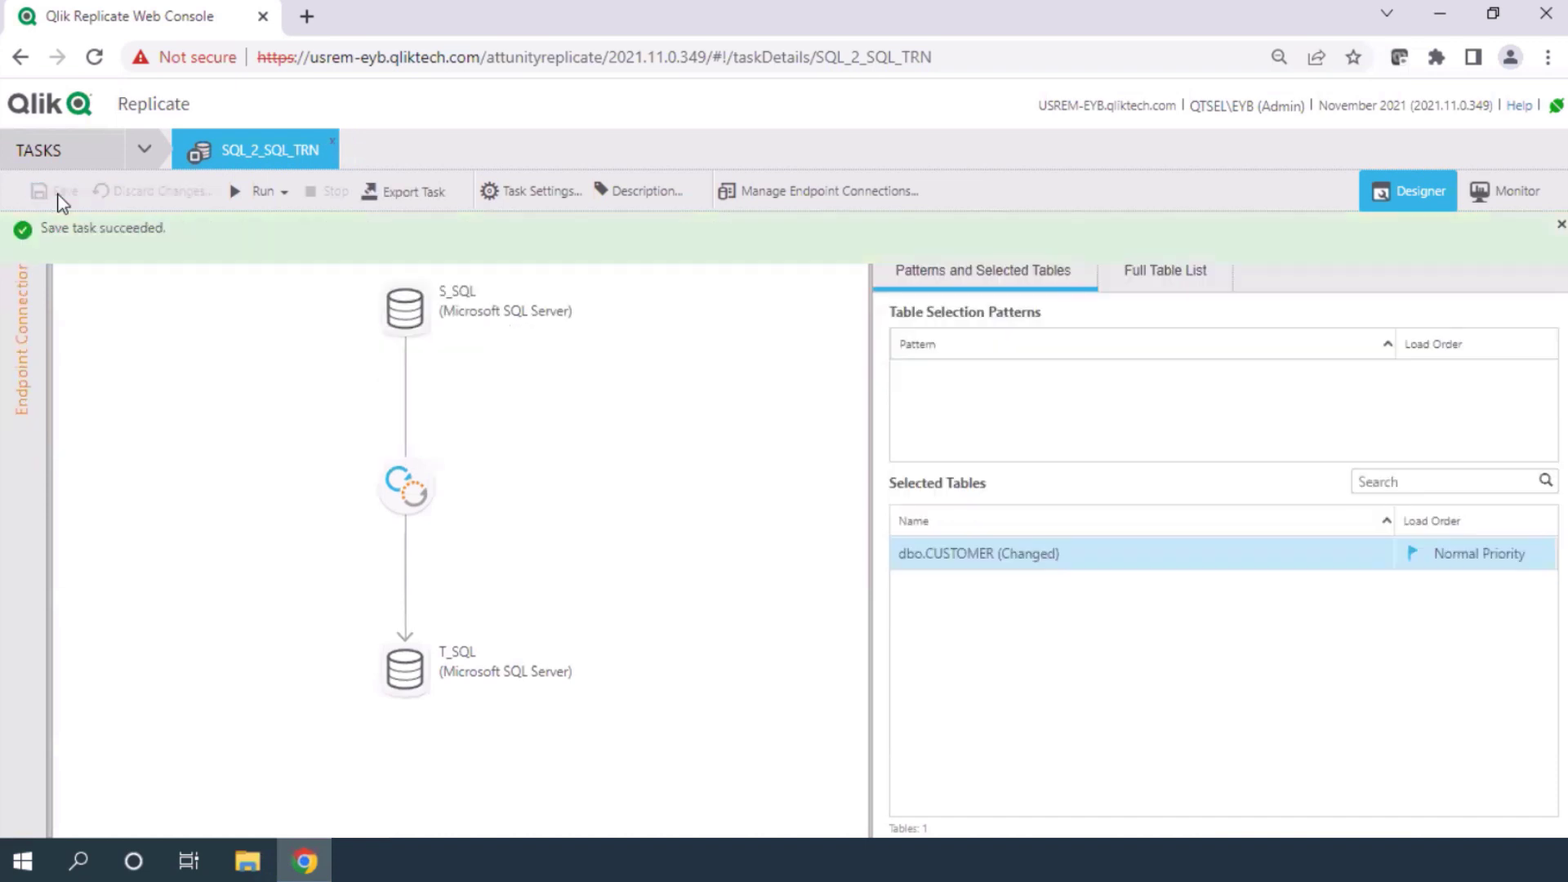
Run the task again with a confirmed reload of the target tables and view its full load status.
click(284, 192)
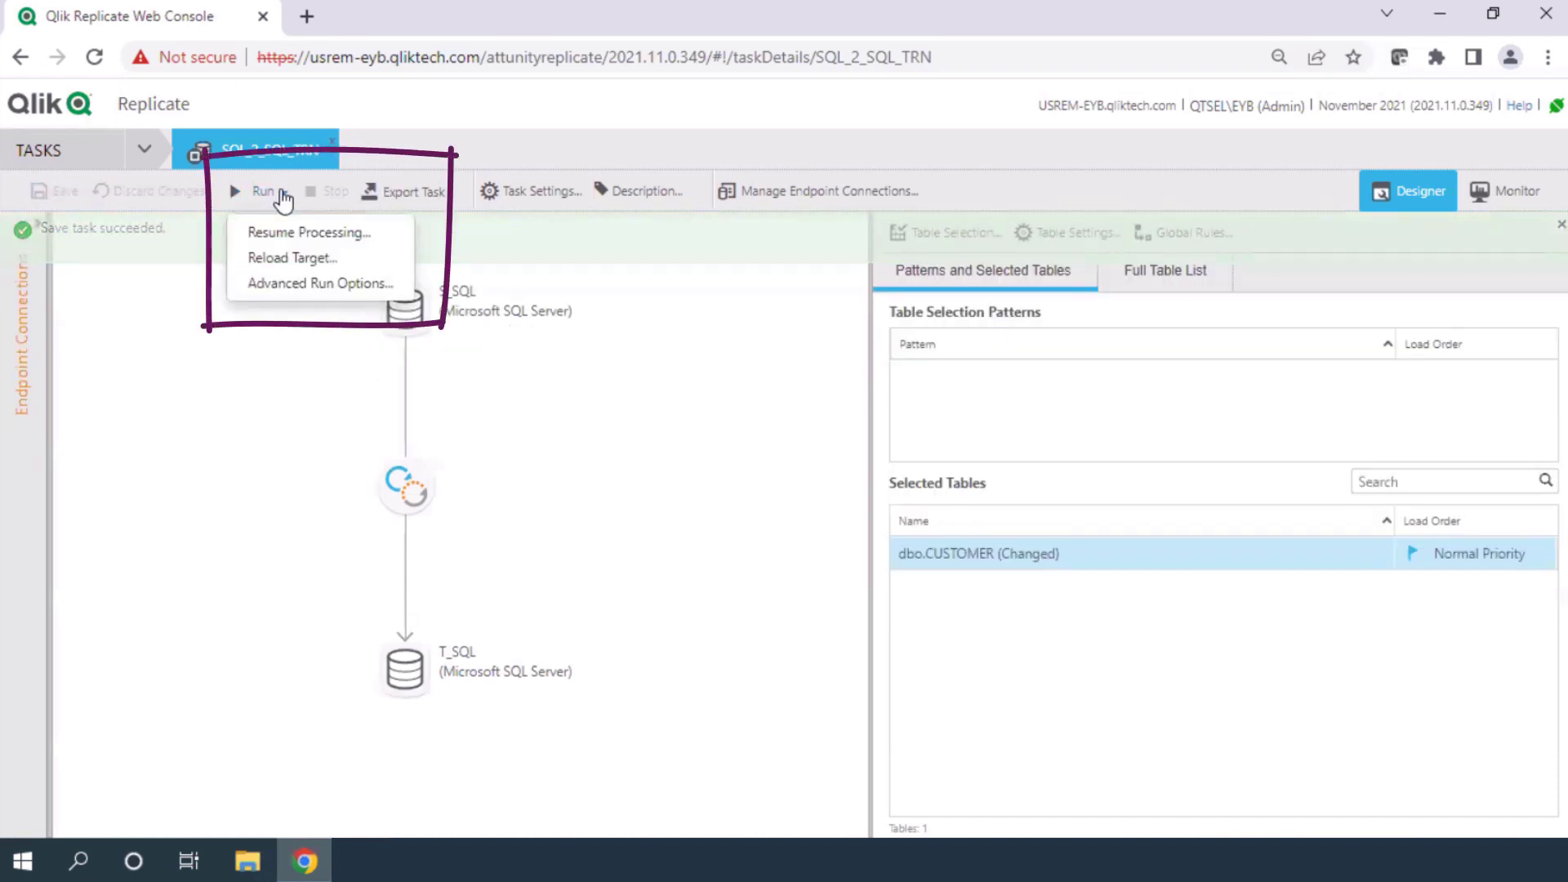
click(303, 260)
click(919, 522)
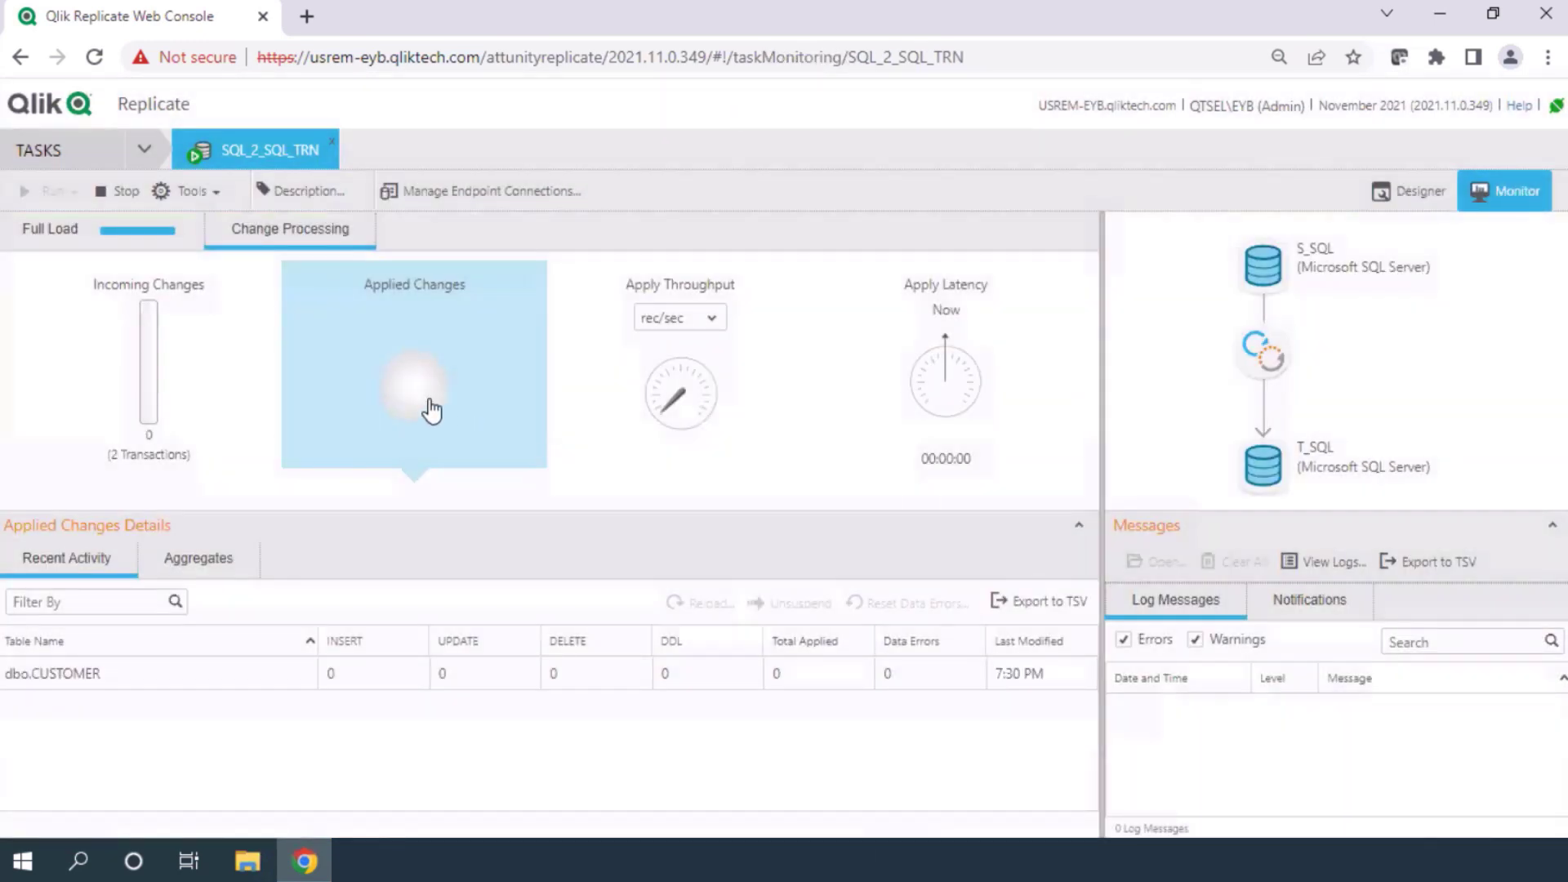
click(144, 236)
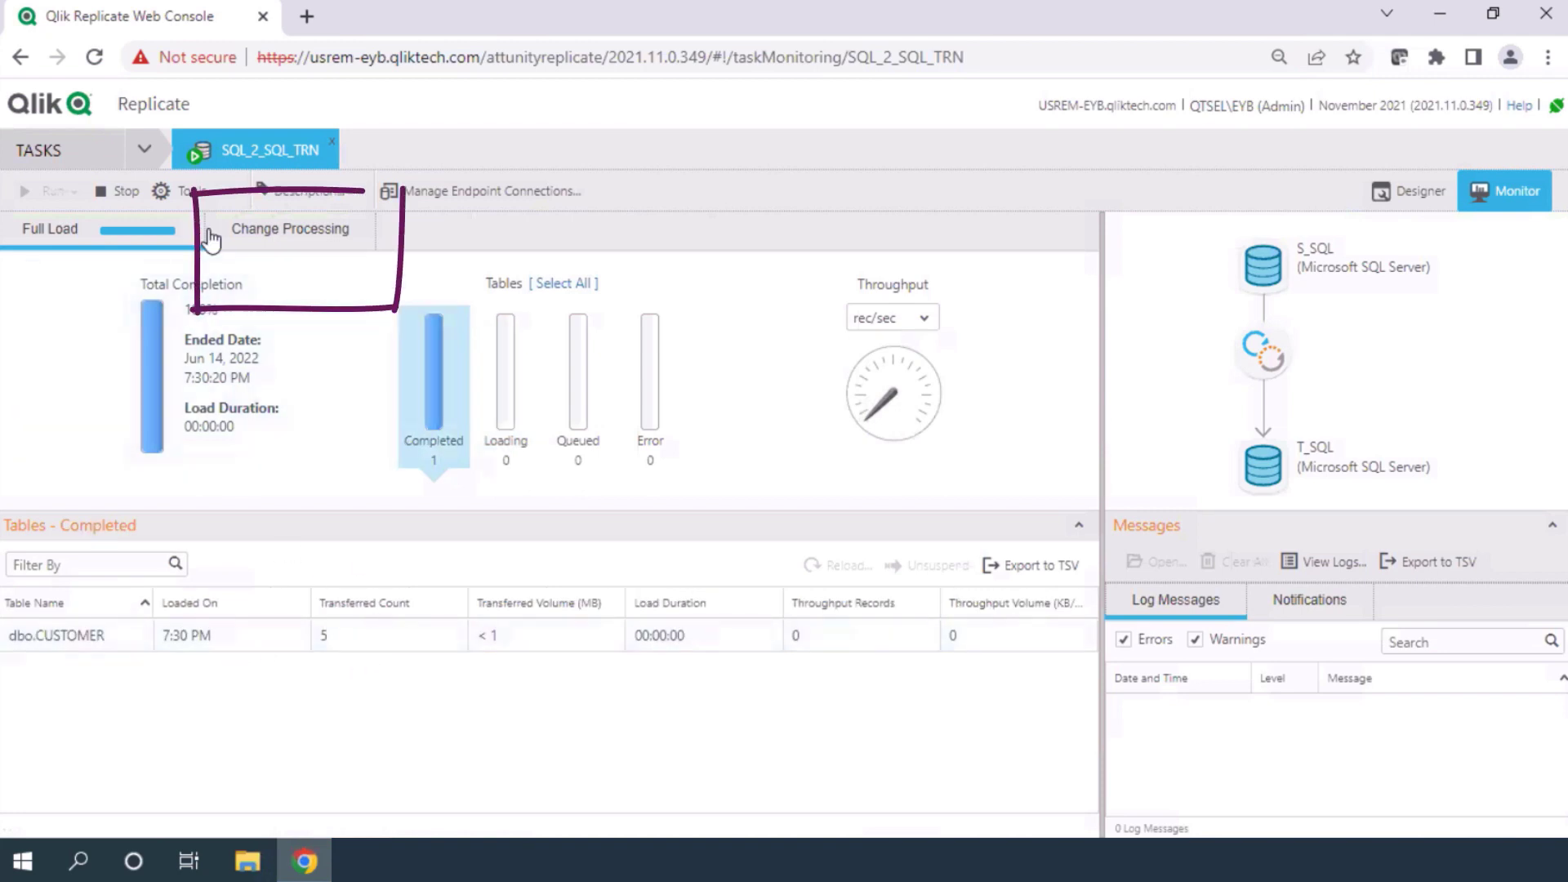
View the task's change processing, and in SQL Server Management Studio narrow MLDateTime to check UPDATE_DATE and INSERT_DATE in ML.TRN_CUSTOMER.
click(277, 237)
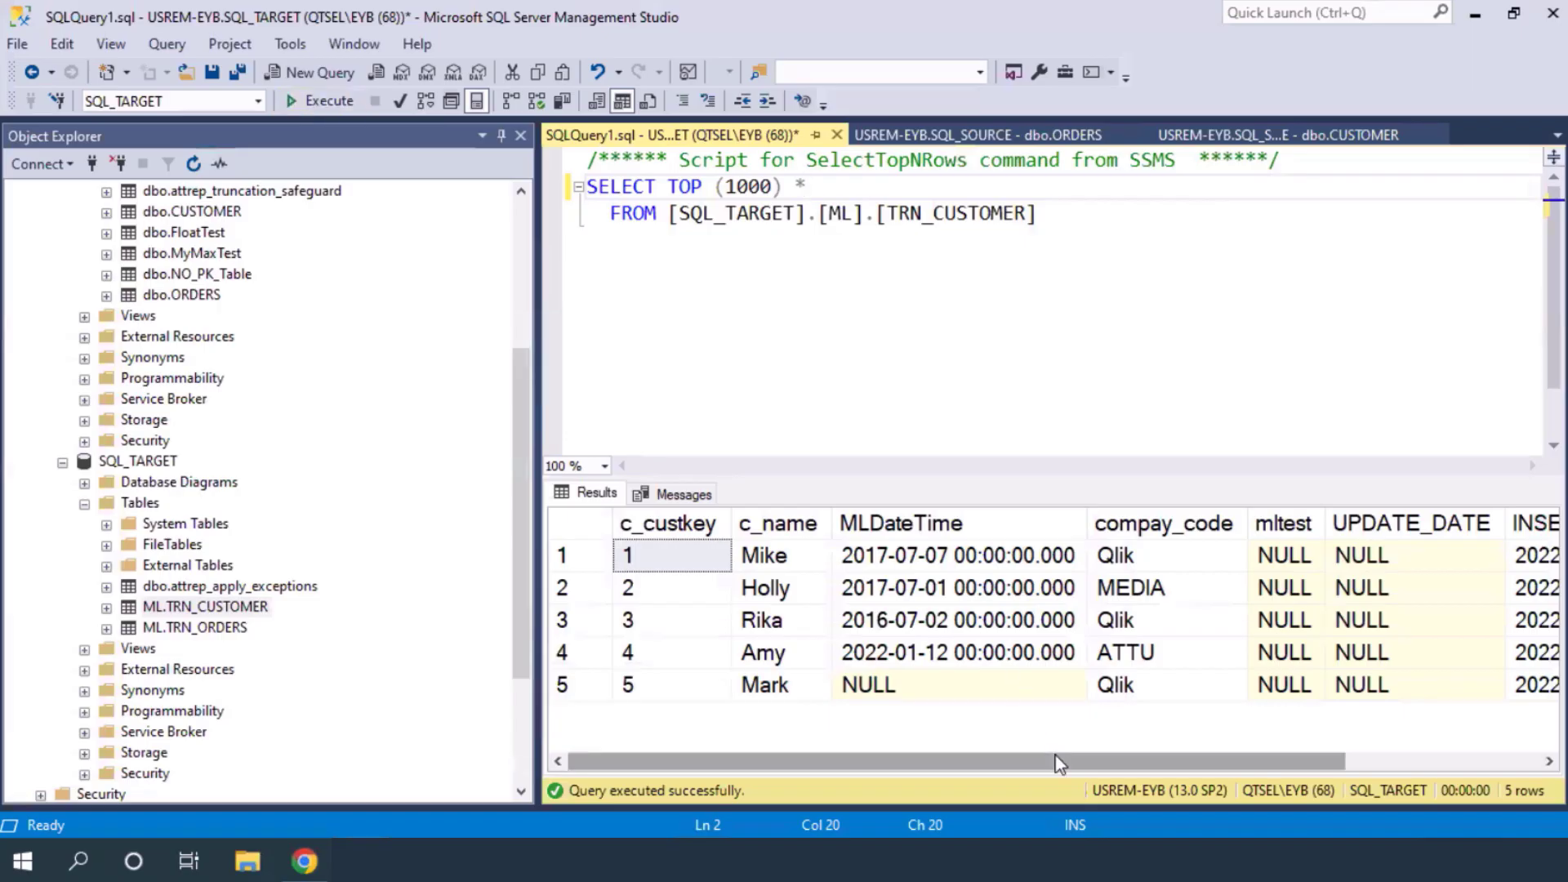
drag(1087, 523, 964, 523)
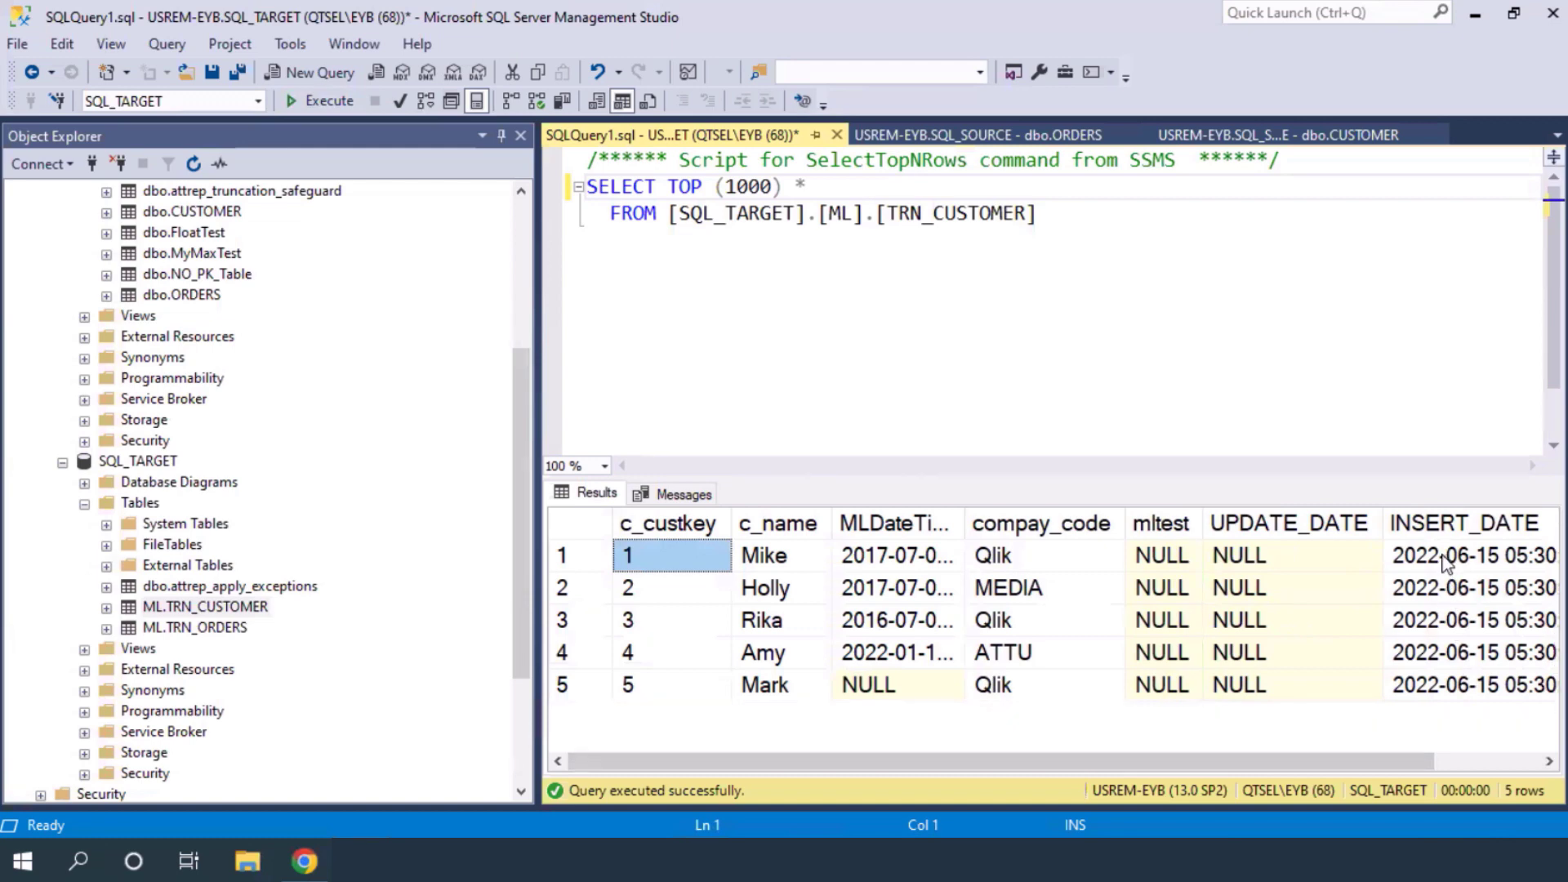
Replace the c_name value of the customer with c_custkey 1 in source dbo.CUSTOMER, commit the row and return to Qlik Replicate.
click(1241, 135)
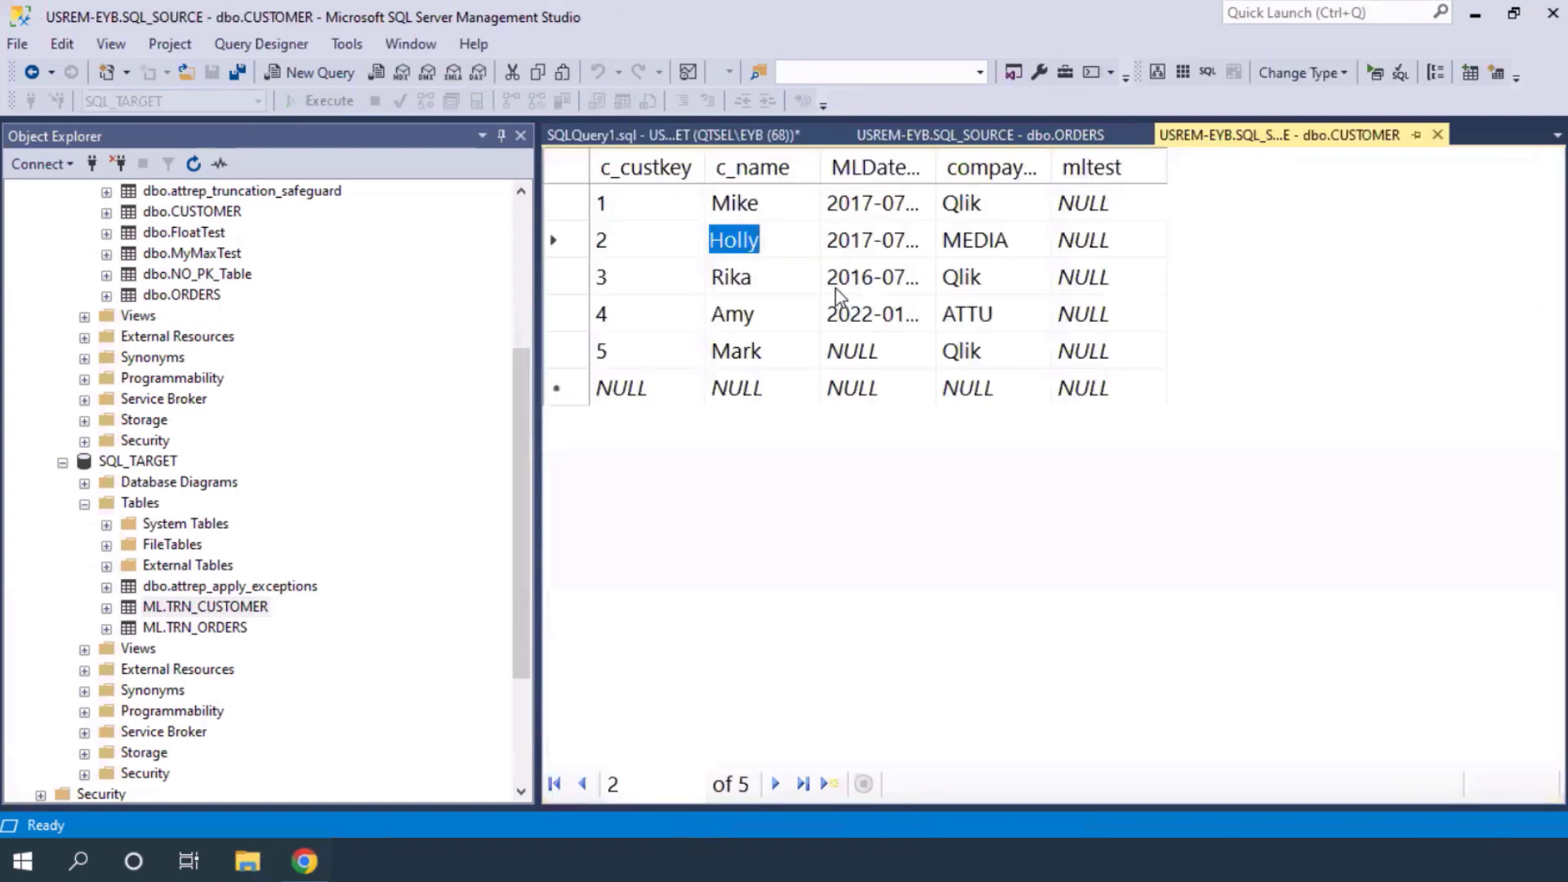
click(735, 216)
text(Troy)
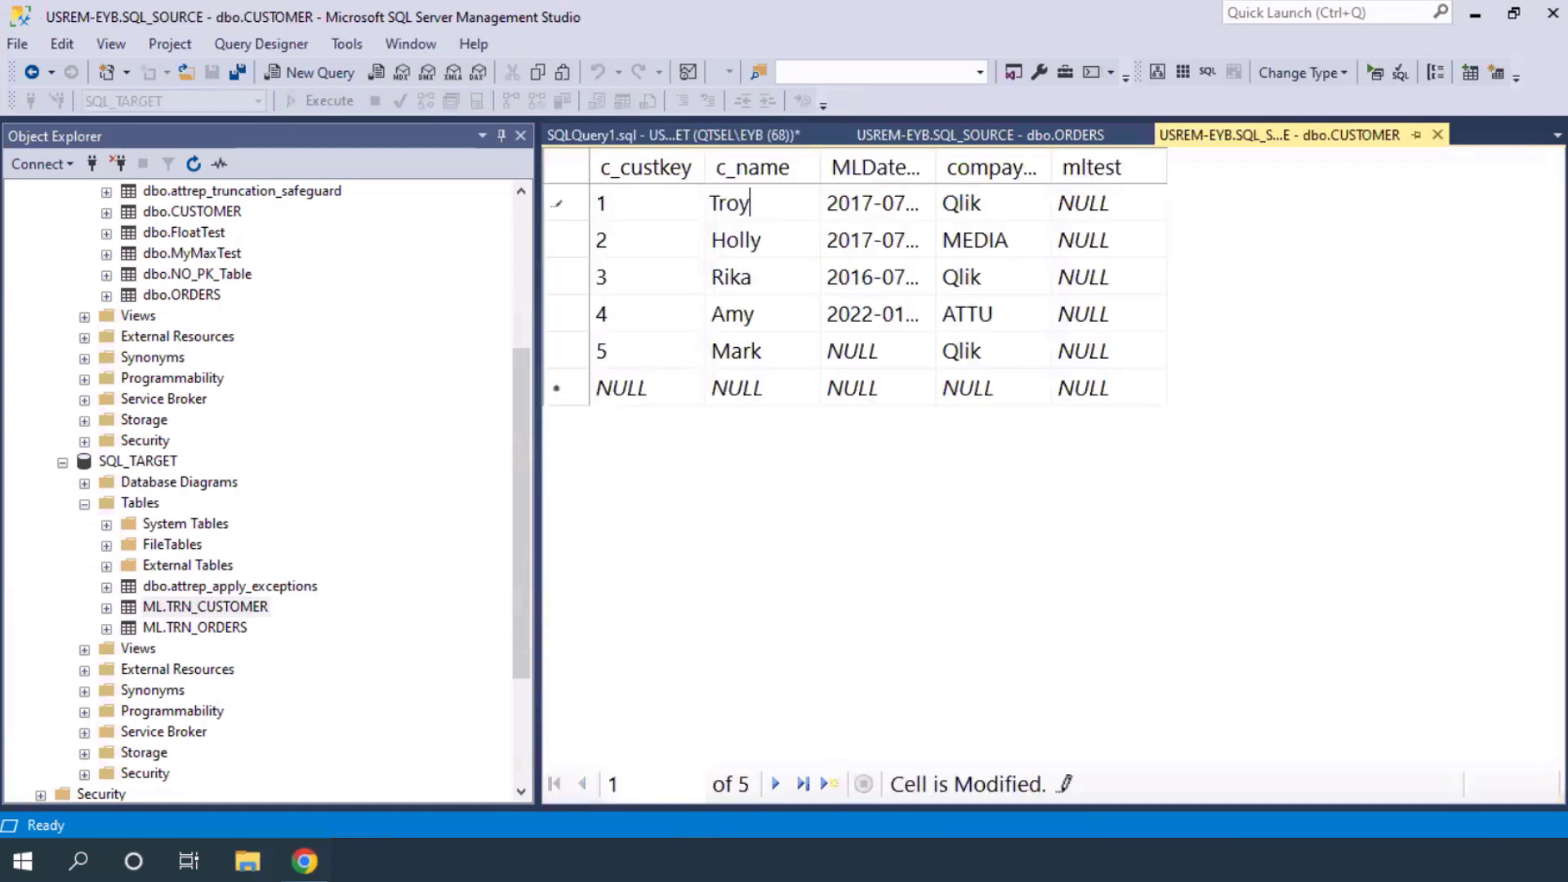
key(Down)
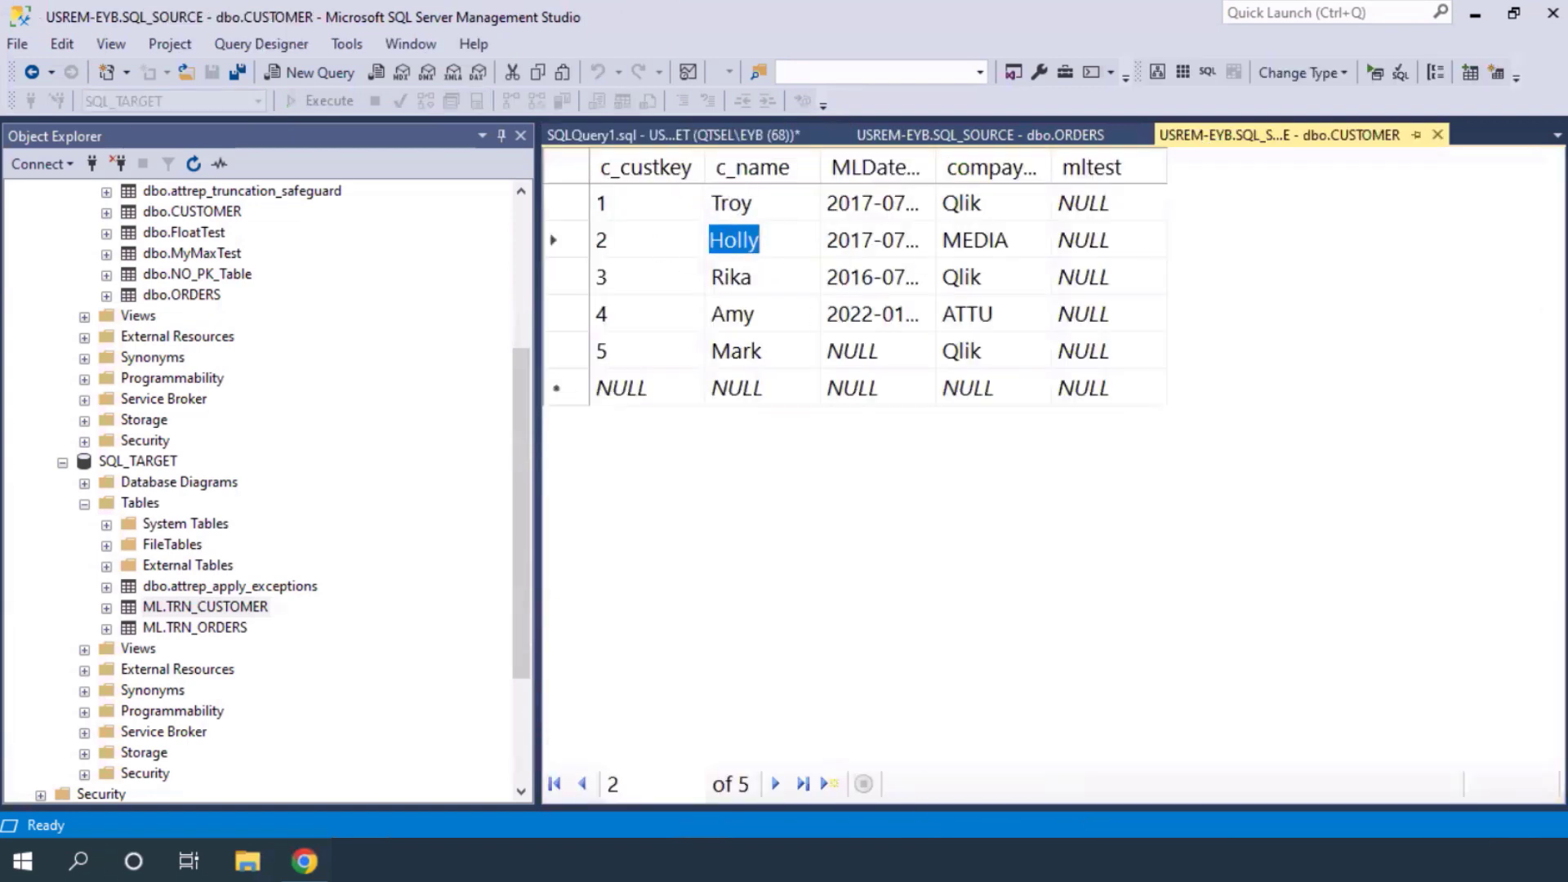
click(304, 861)
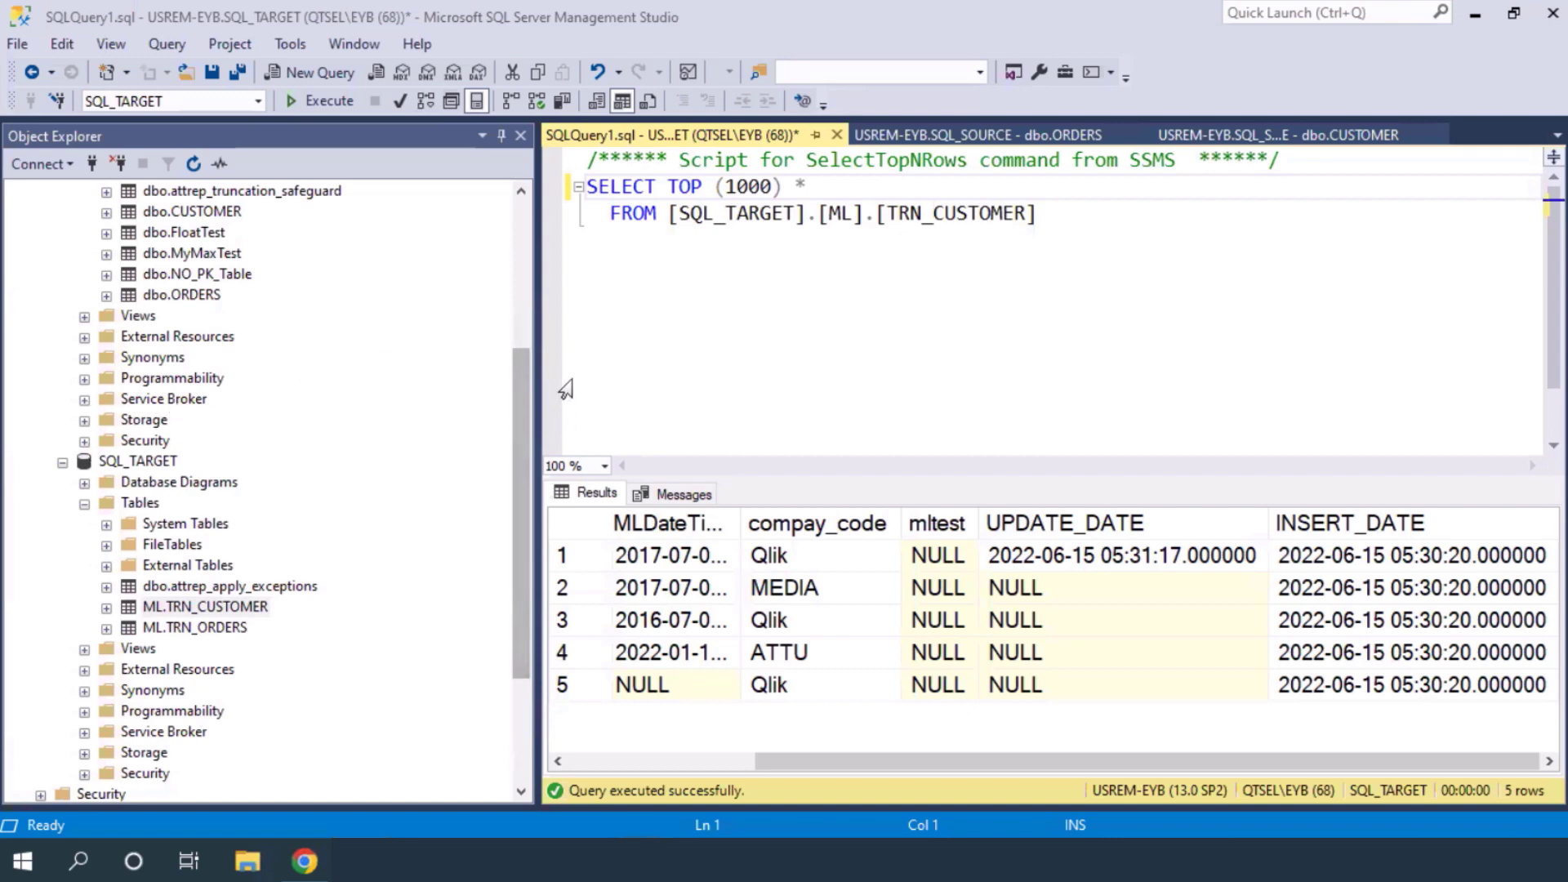
Return to Qlik Replicate from the target query results and stop the SQL_2_SQL_TRN task, confirming the stop.
click(306, 861)
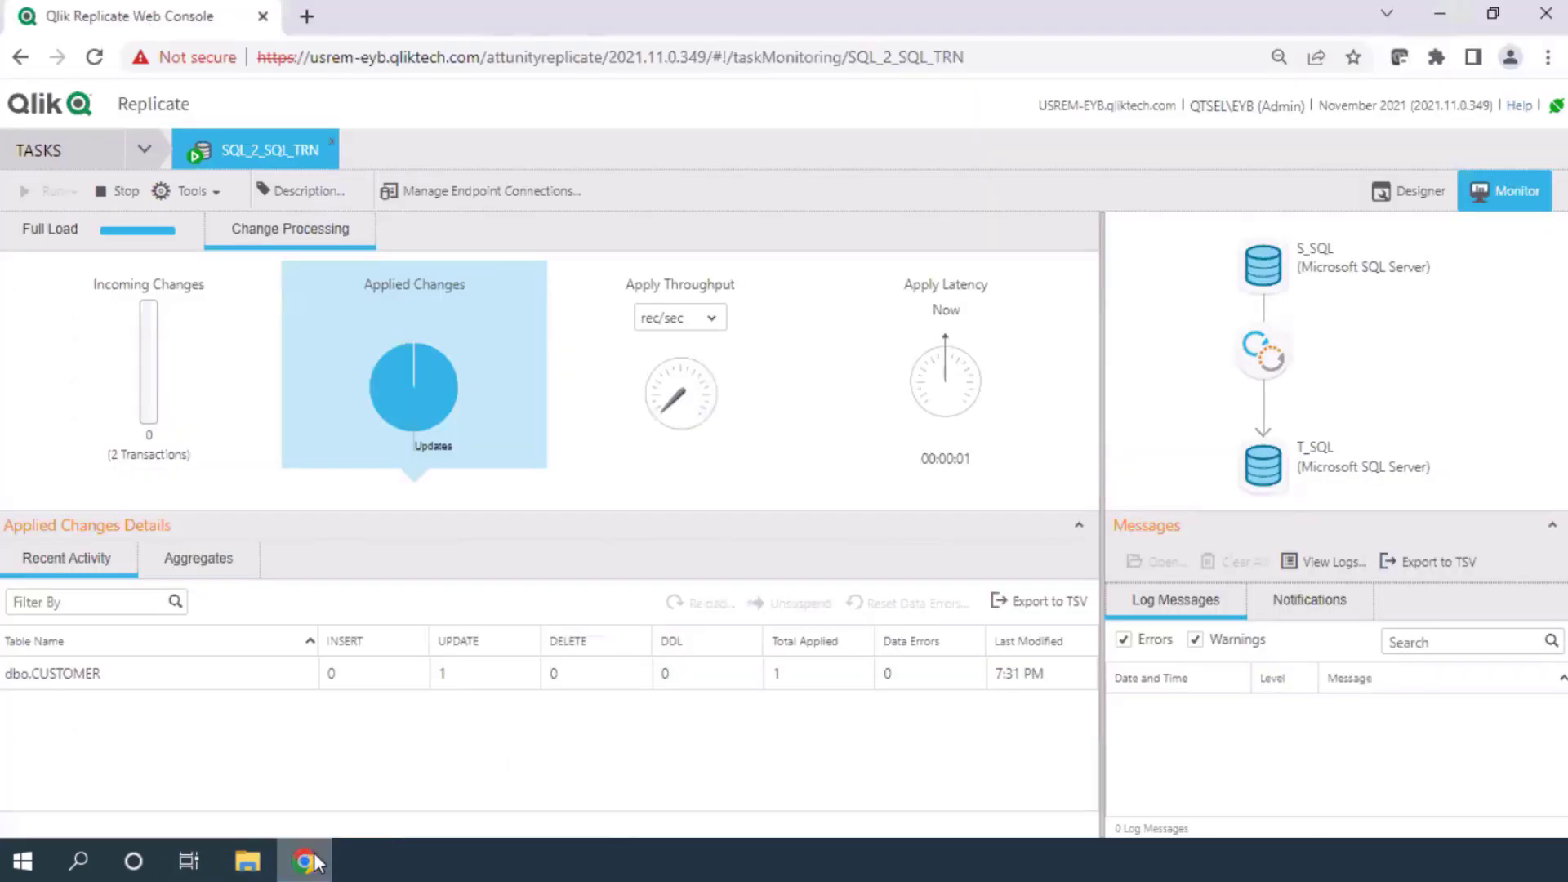
click(125, 199)
click(926, 519)
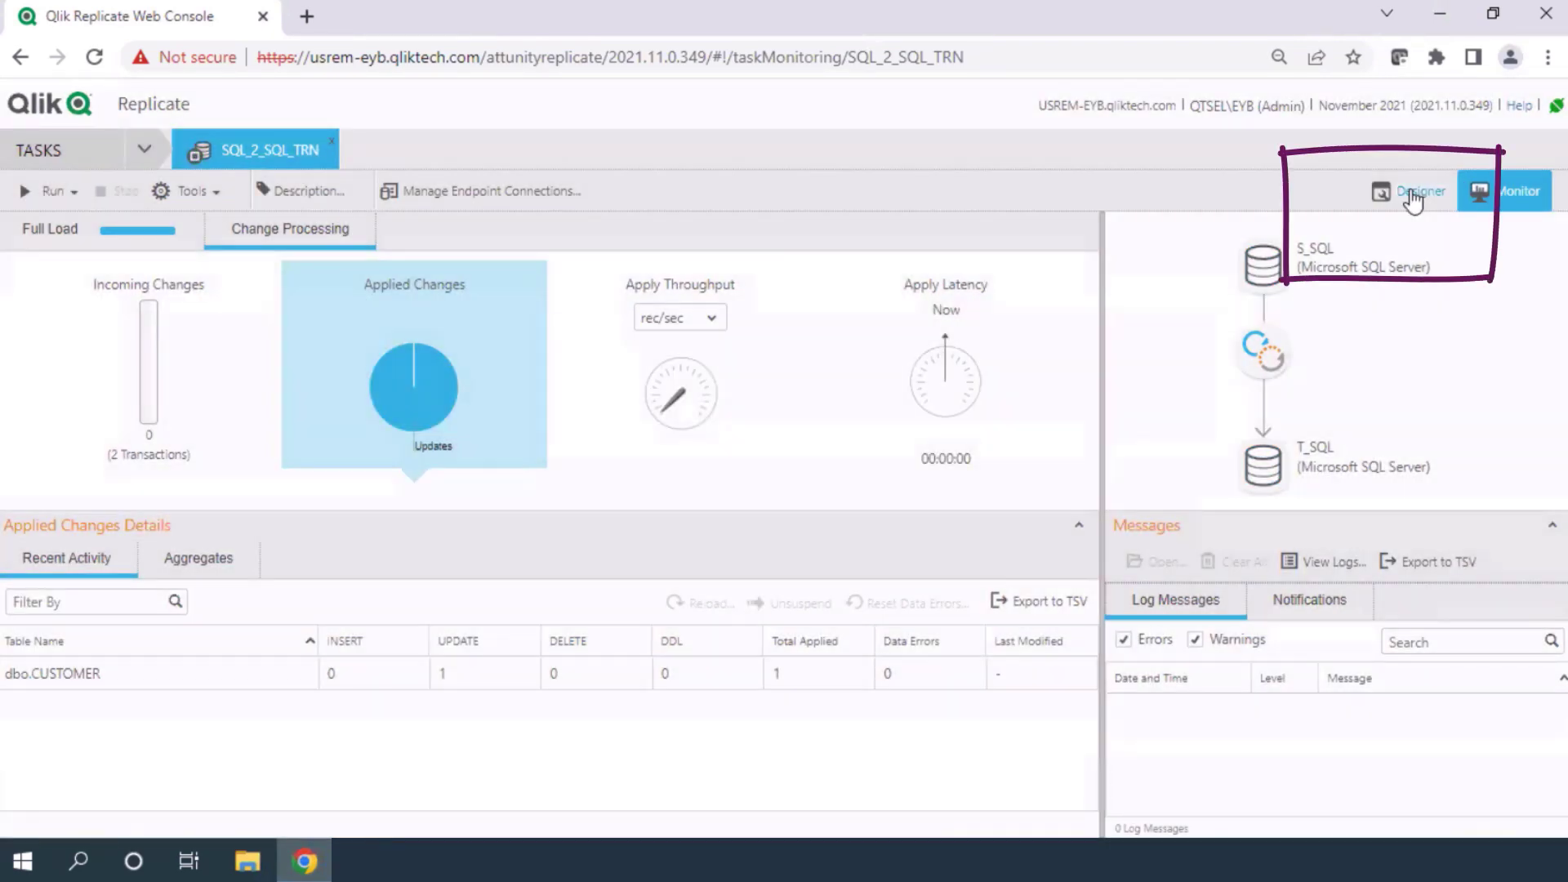
In the task's design view, search all source tables and add dbo.ORDERS to the selected tables.
click(1419, 196)
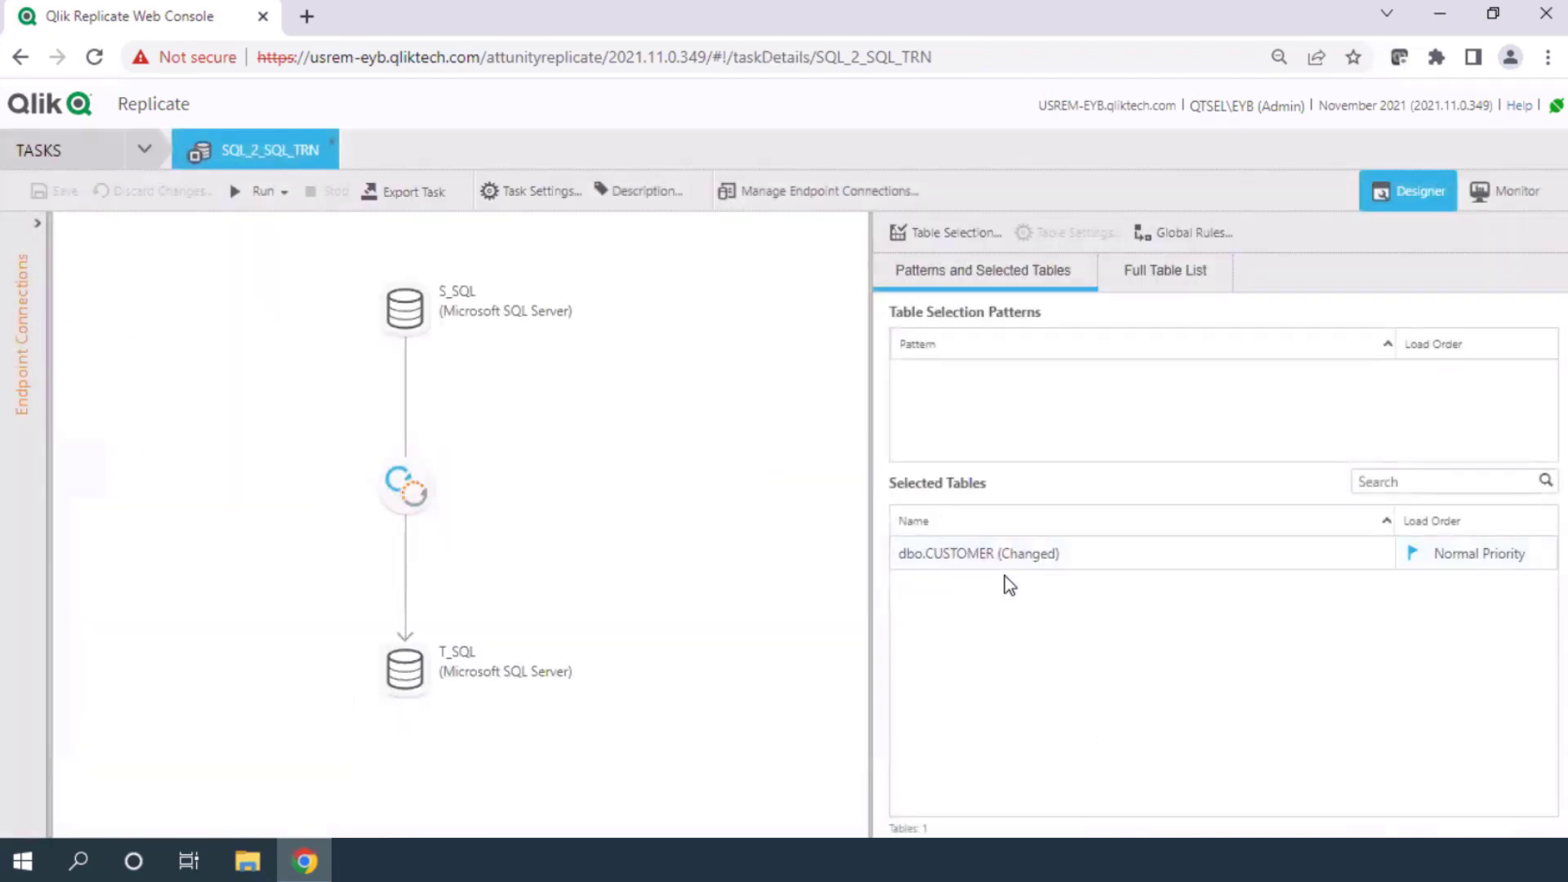
click(925, 239)
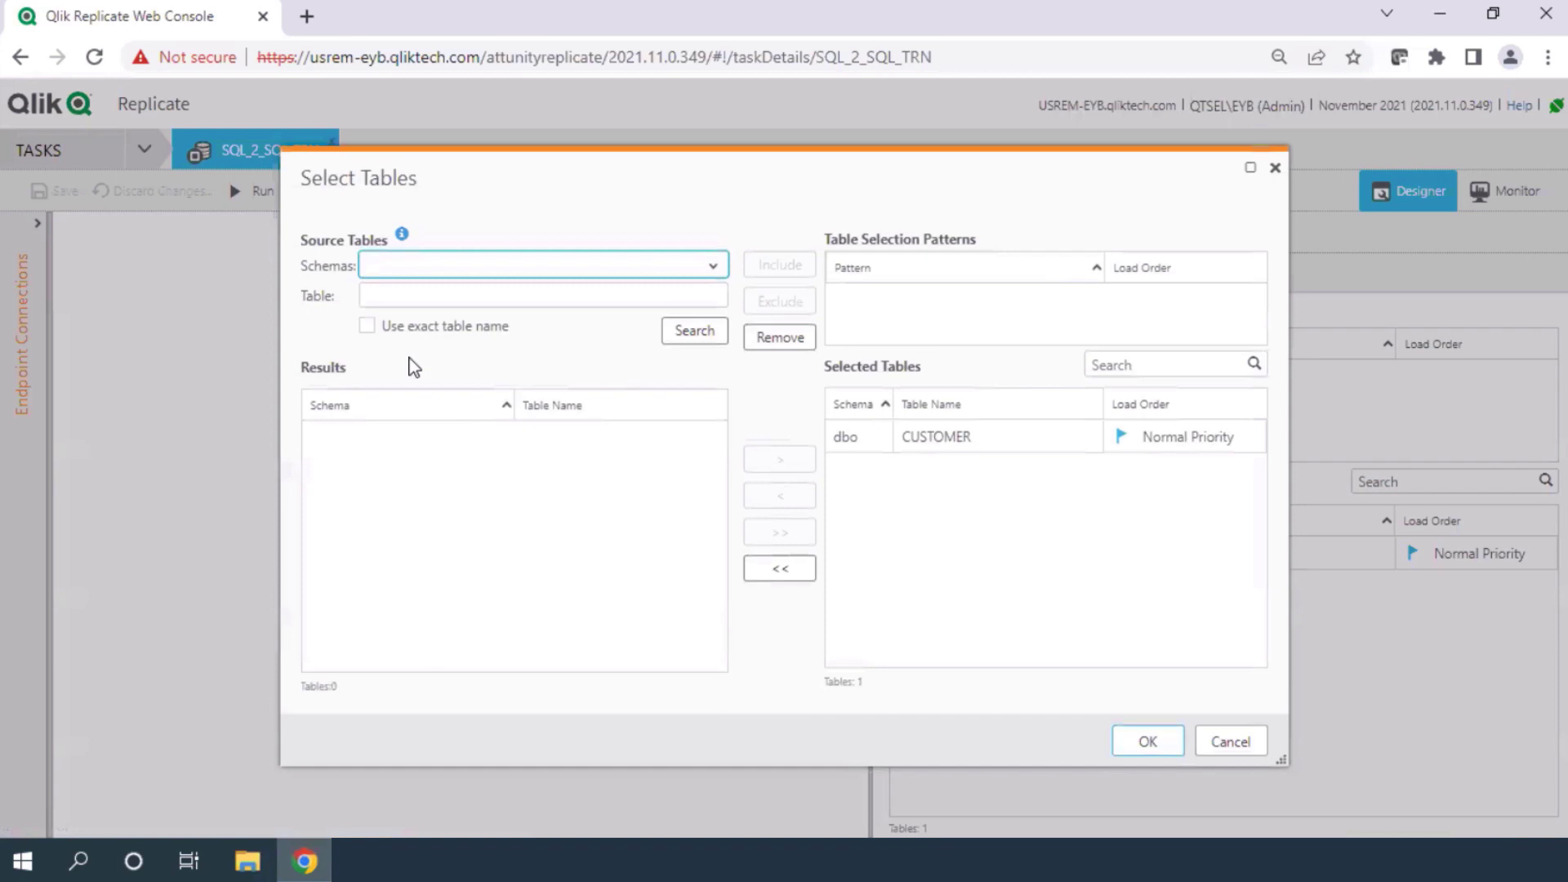
click(682, 335)
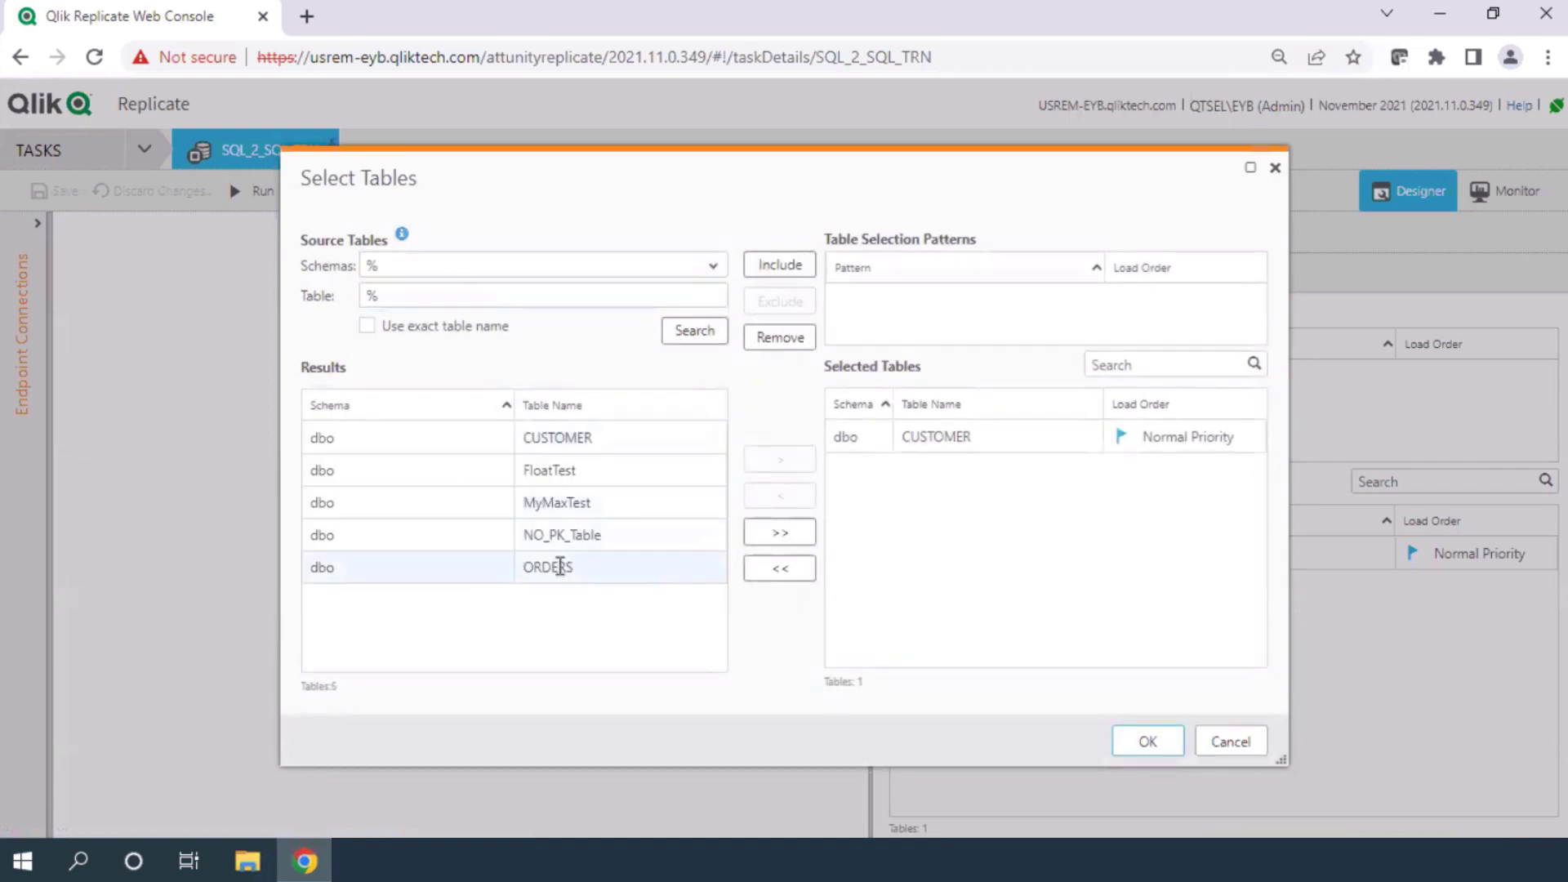
click(561, 567)
click(796, 459)
click(1148, 741)
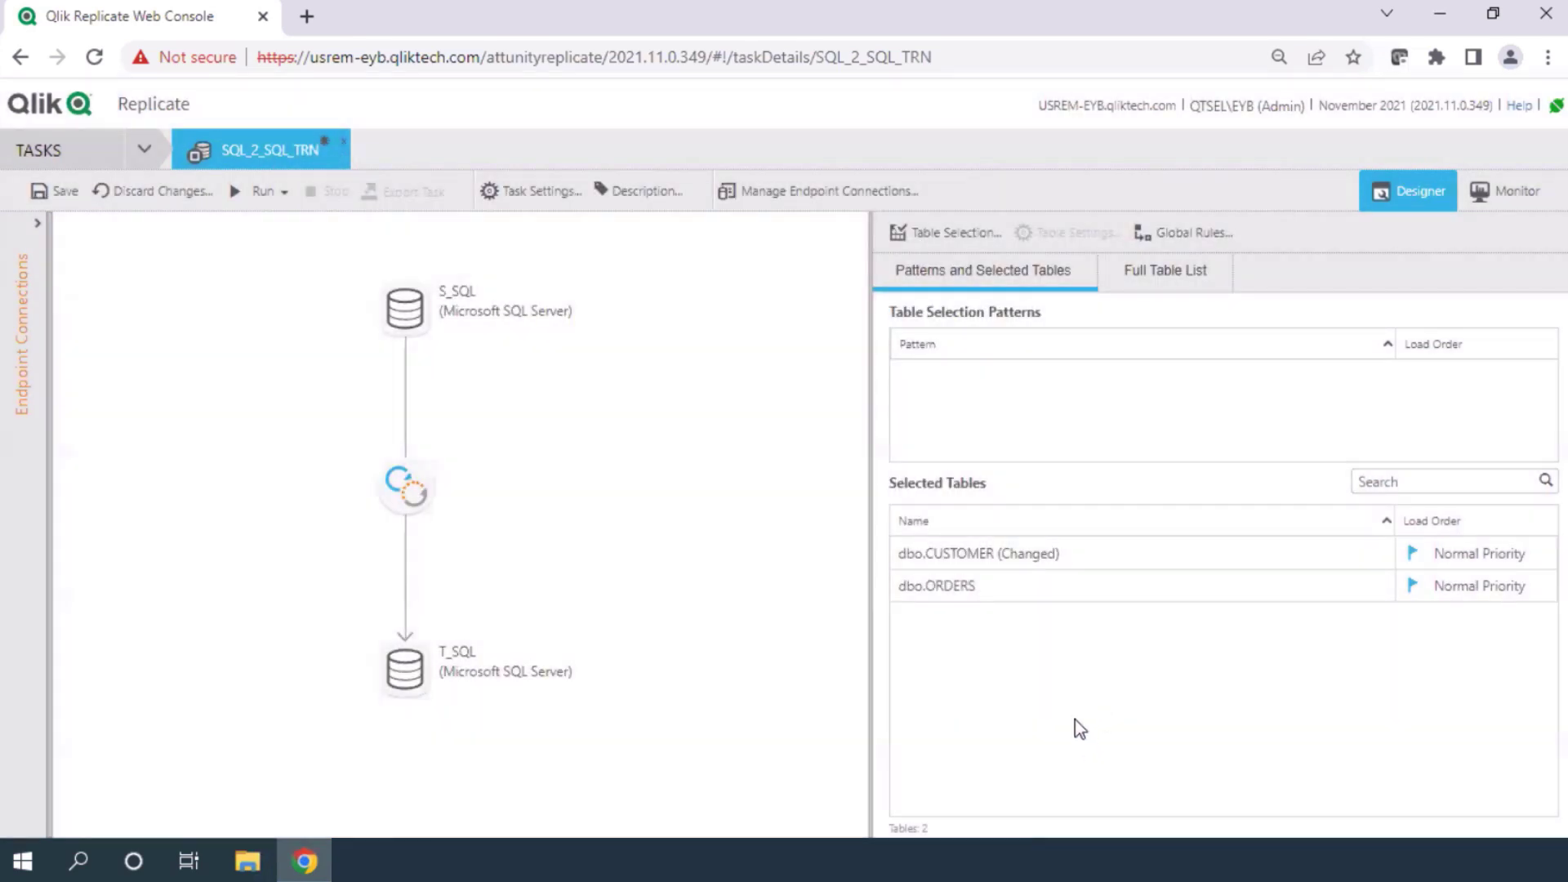
Save the task and run it with a confirmed reload of the target tables.
click(57, 193)
click(285, 193)
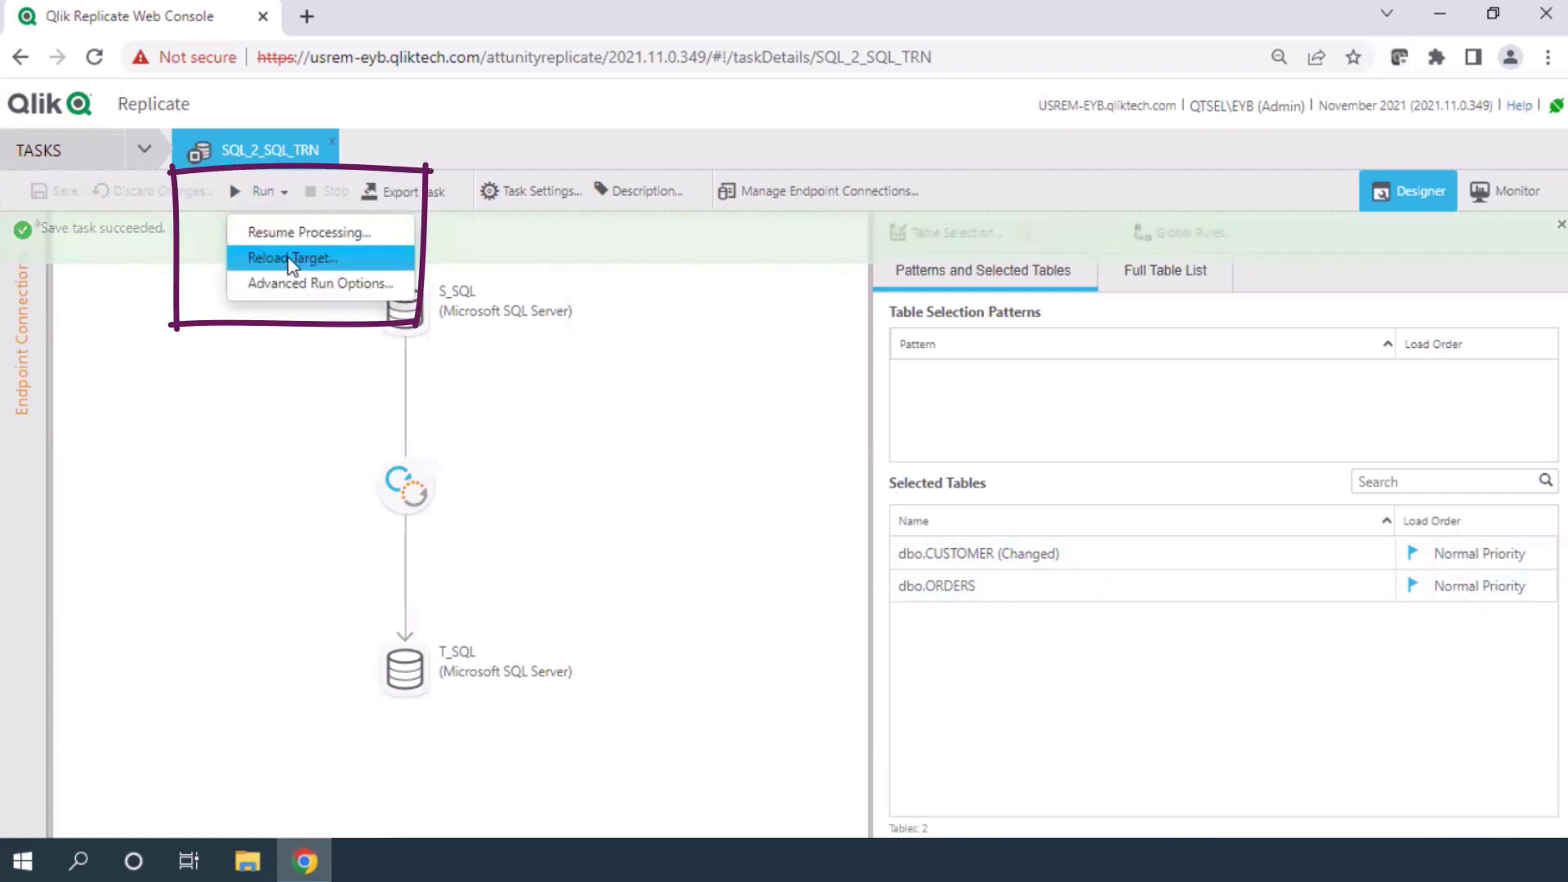
click(281, 256)
click(940, 521)
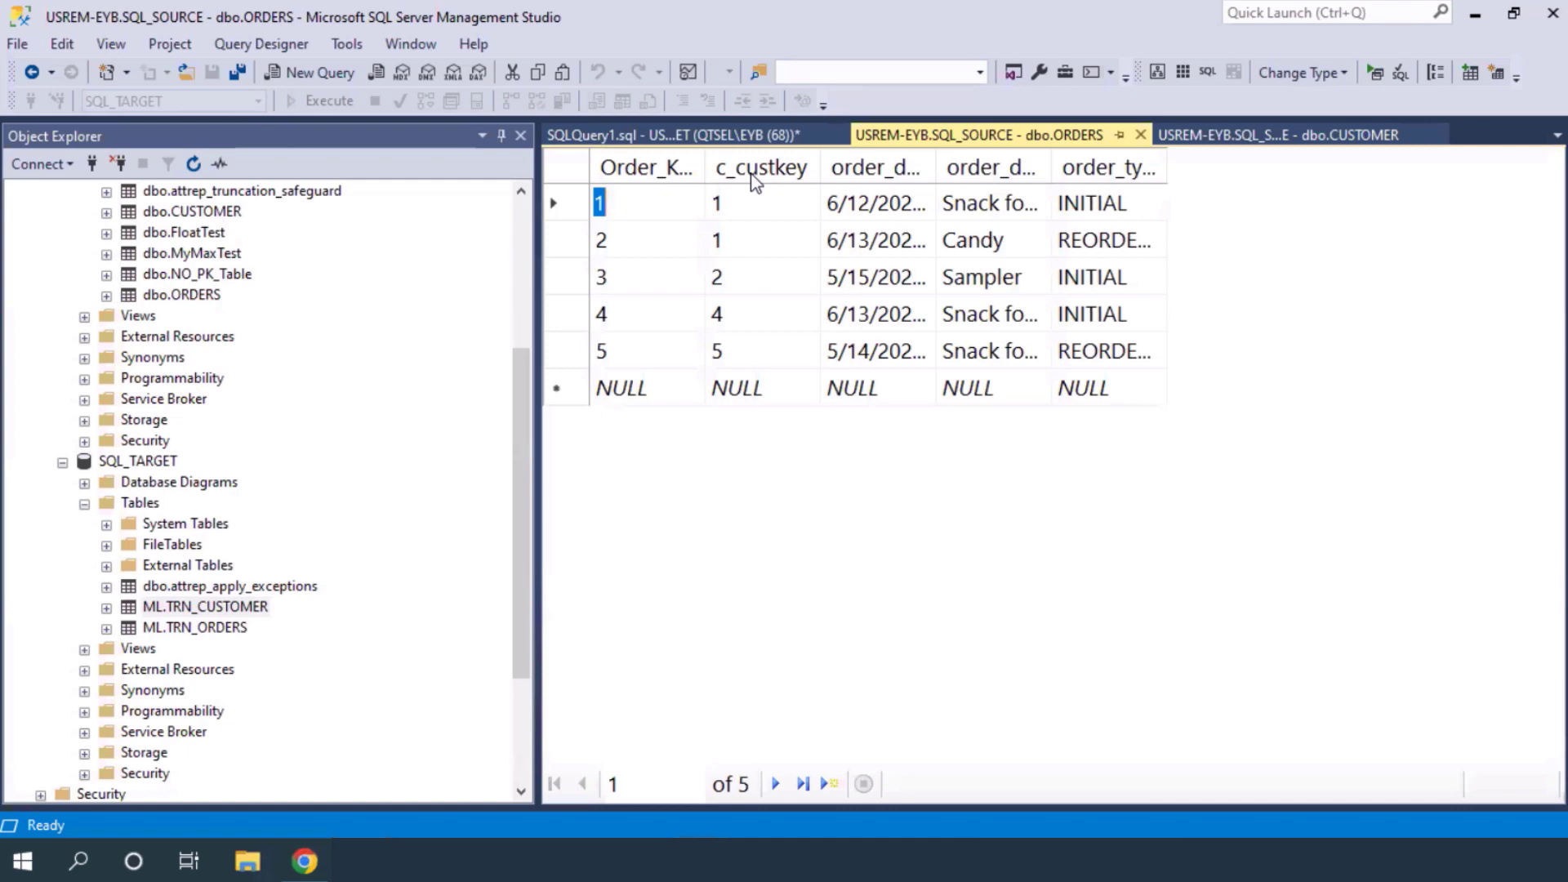
Compare c_custkey in the source dbo.ORDERS and dbo.CUSTOMER tables, and widen dbo.CUSTOMER's compay_code column to read its full name.
click(1278, 134)
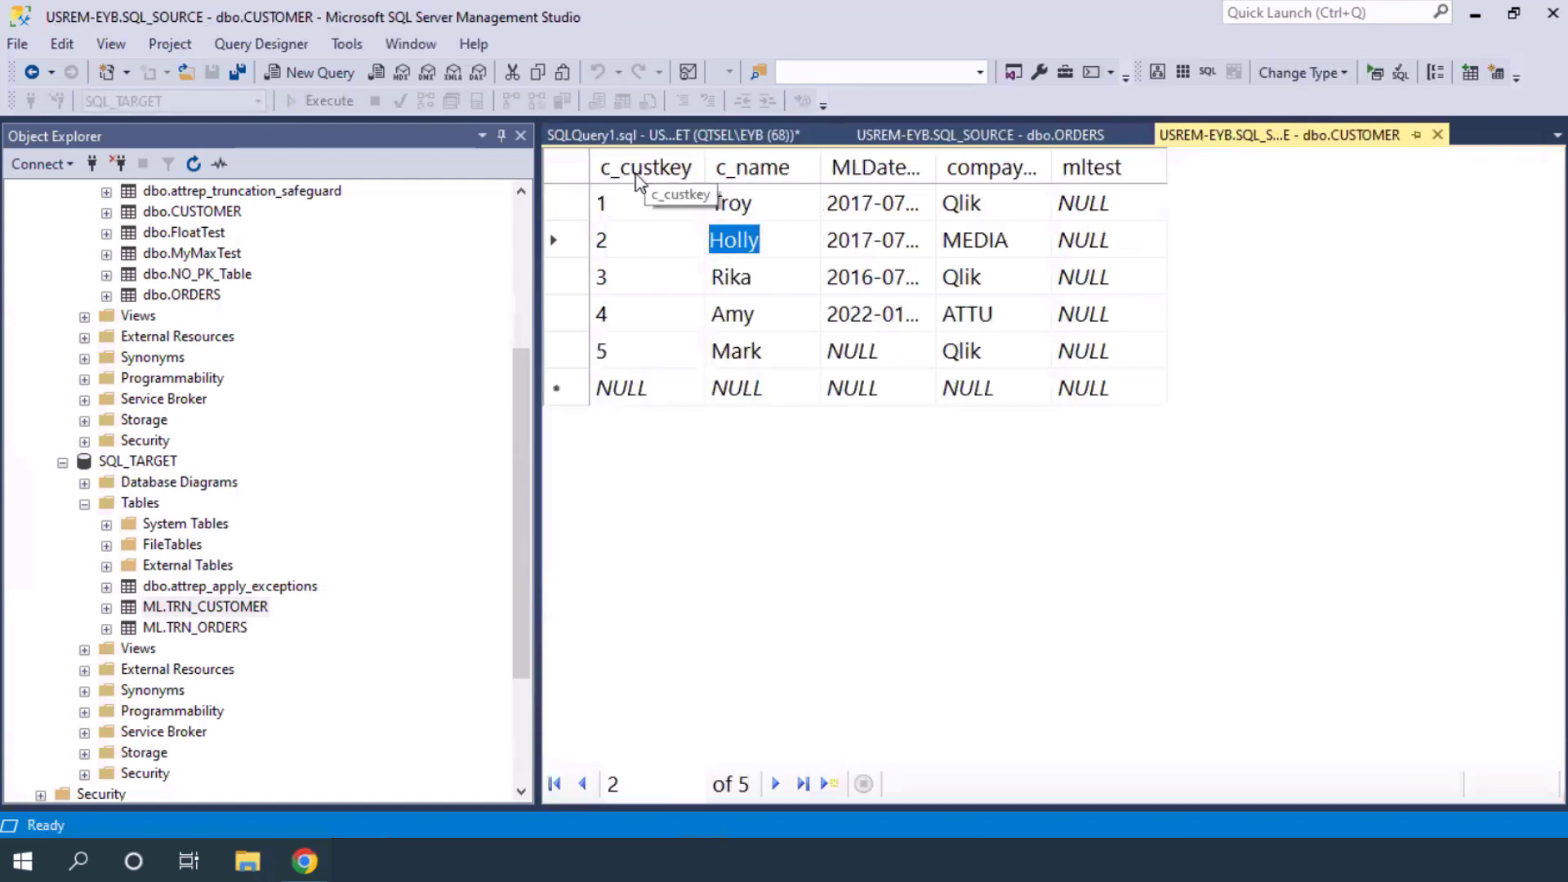
click(908, 137)
click(1278, 135)
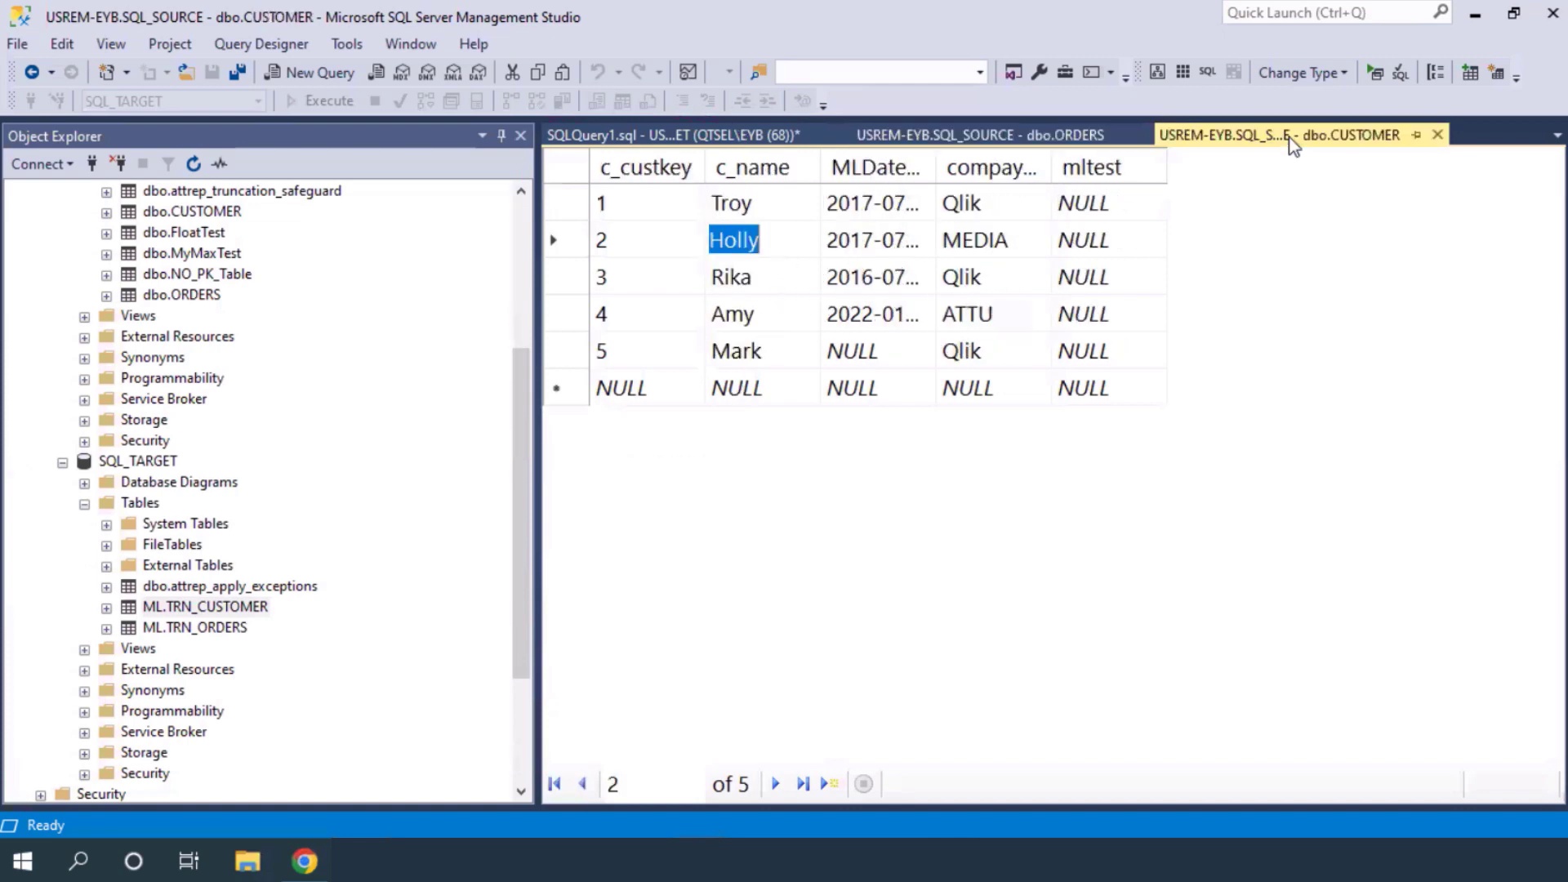
double_click(1051, 167)
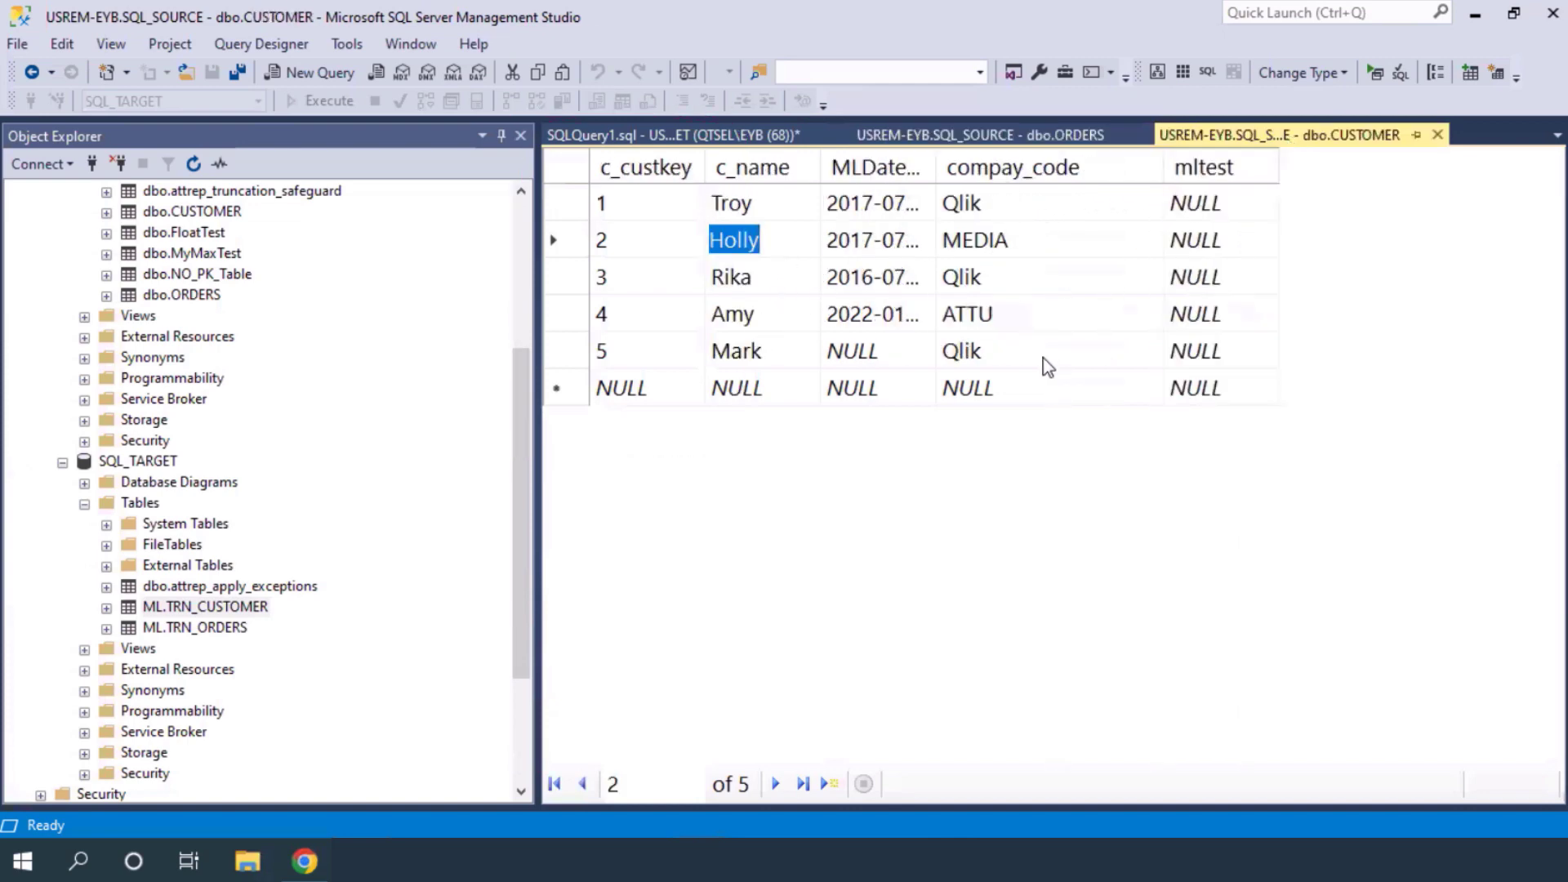
click(958, 137)
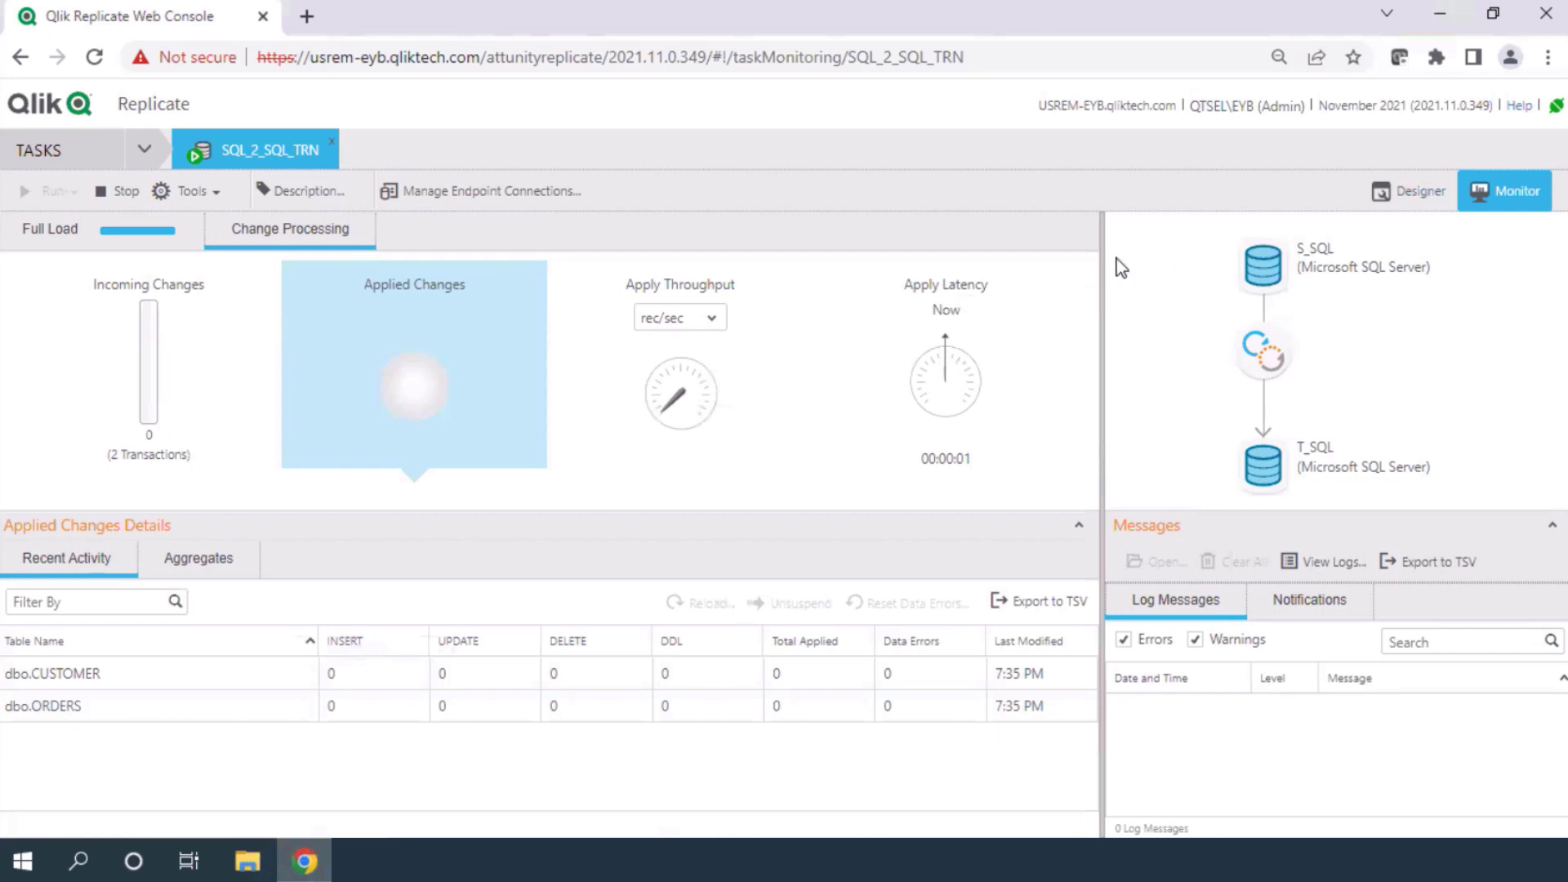
Stop the running SQL_2_SQL_TRN task with confirmation and return to its design view.
click(123, 190)
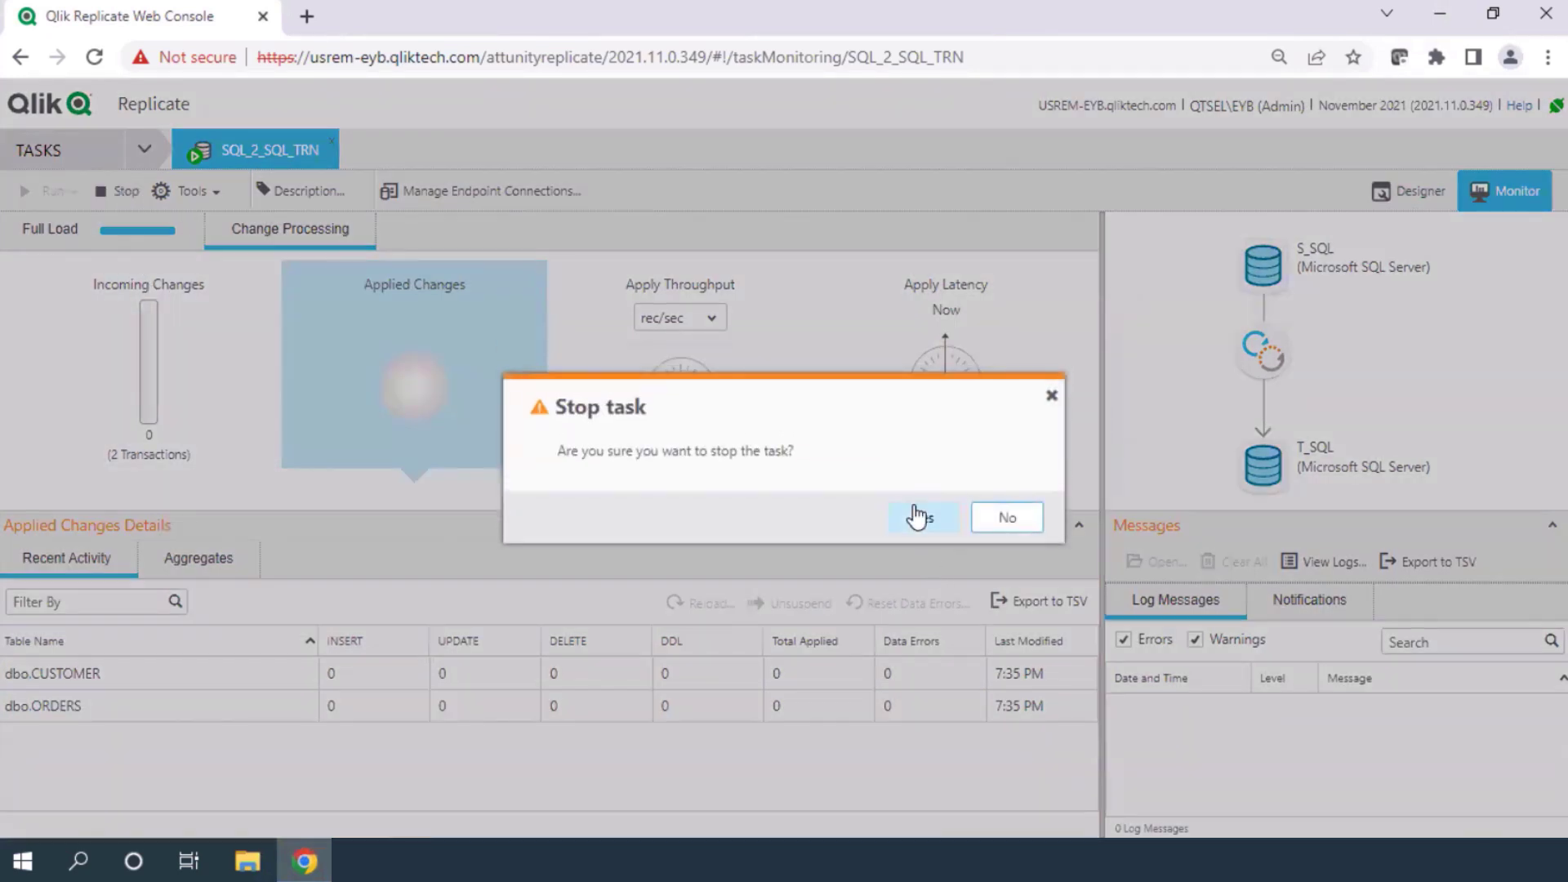
click(913, 515)
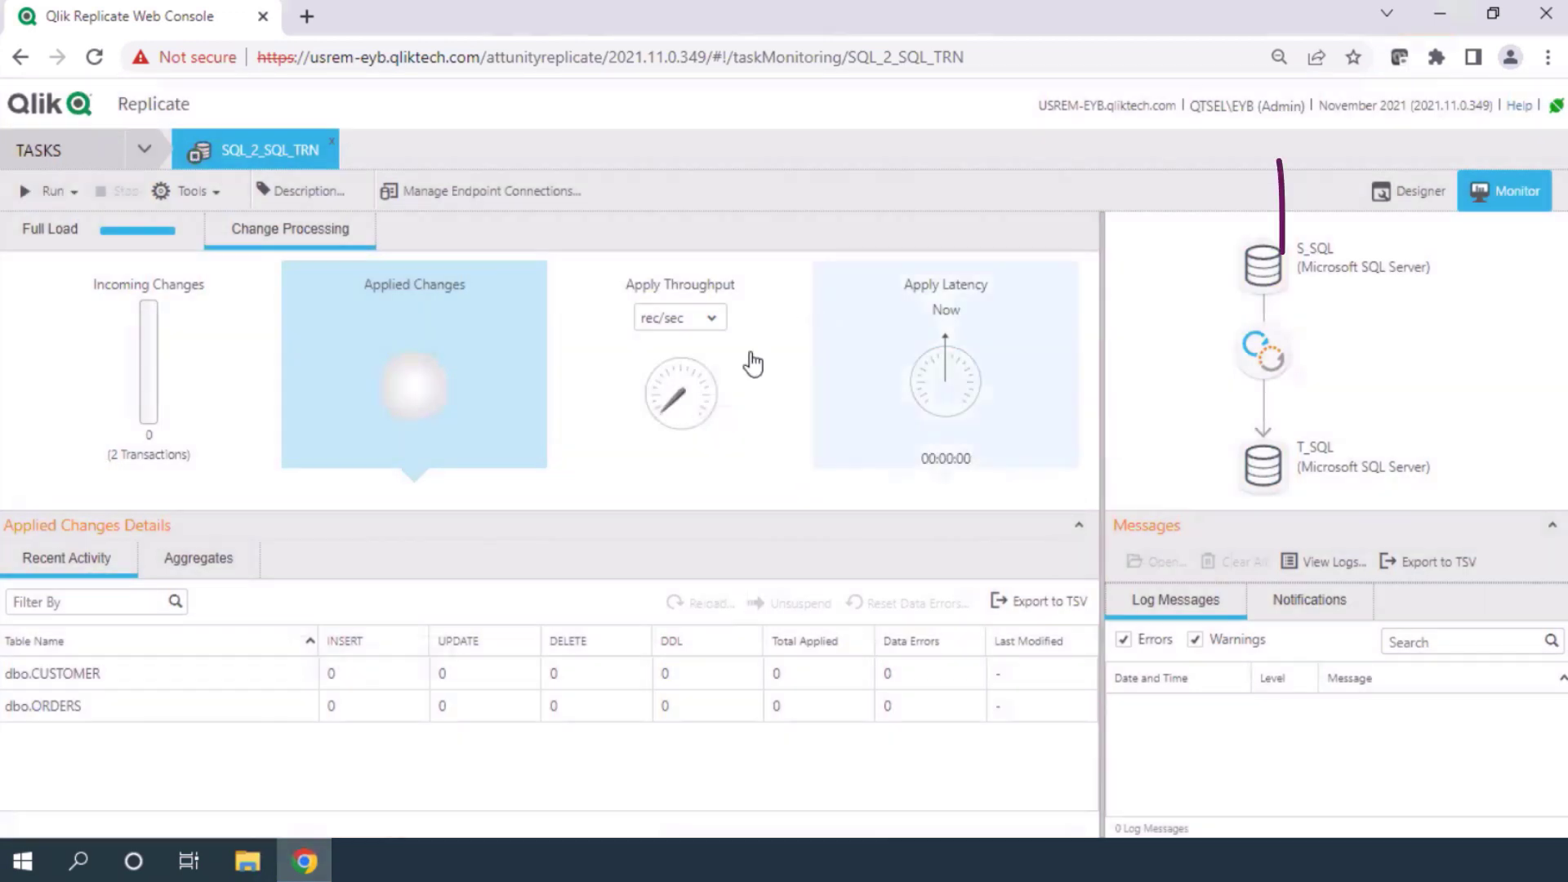
click(1410, 195)
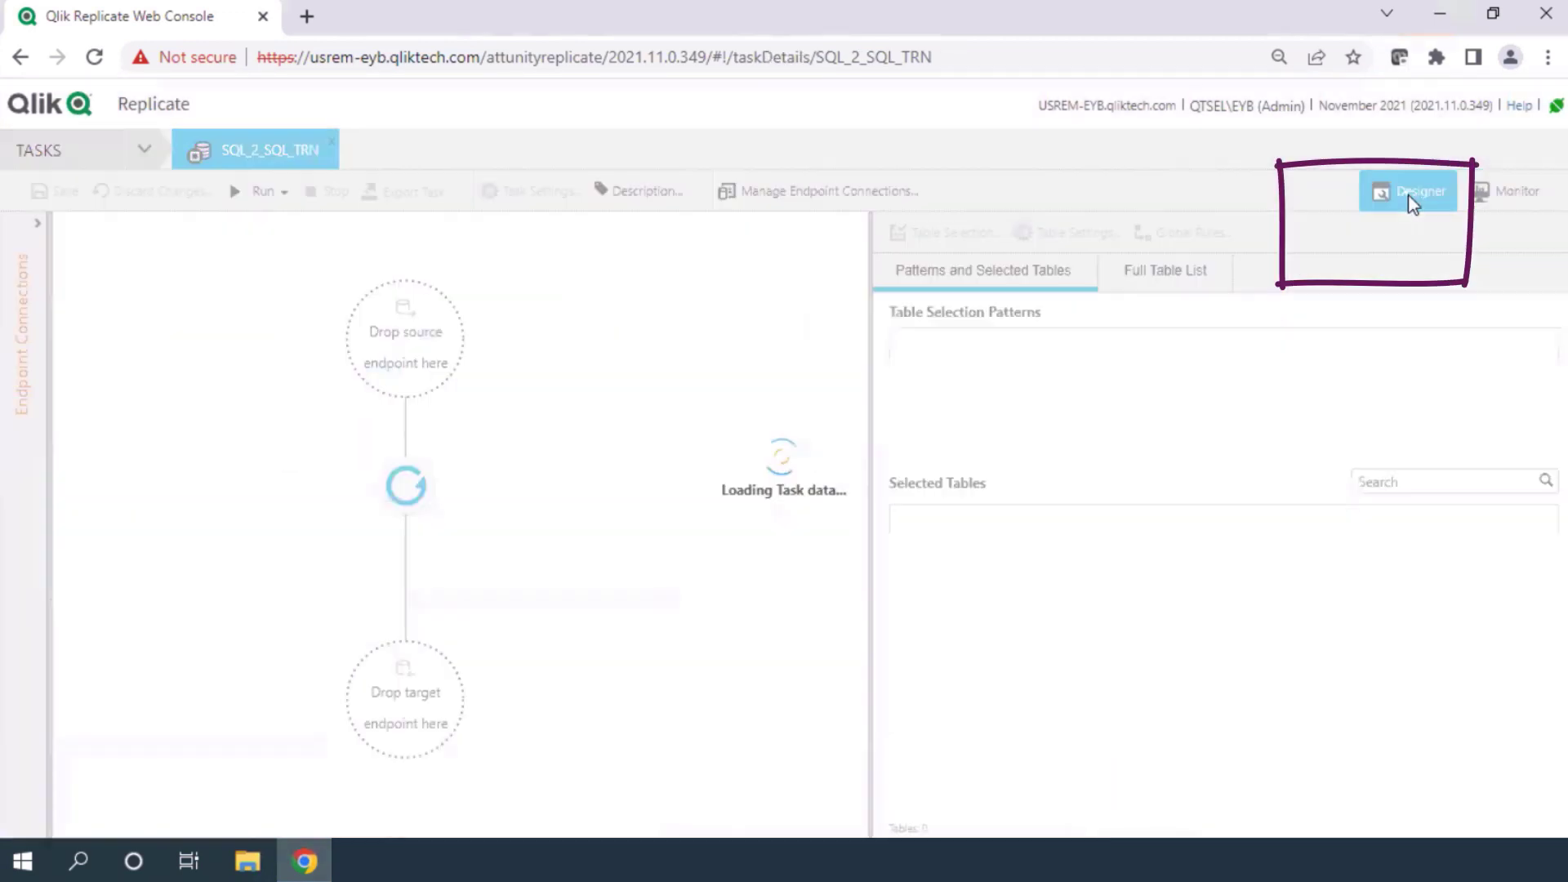
Add an output column named COMPANY_CODE to the transformation settings of dbo.ORDERS.
click(969, 585)
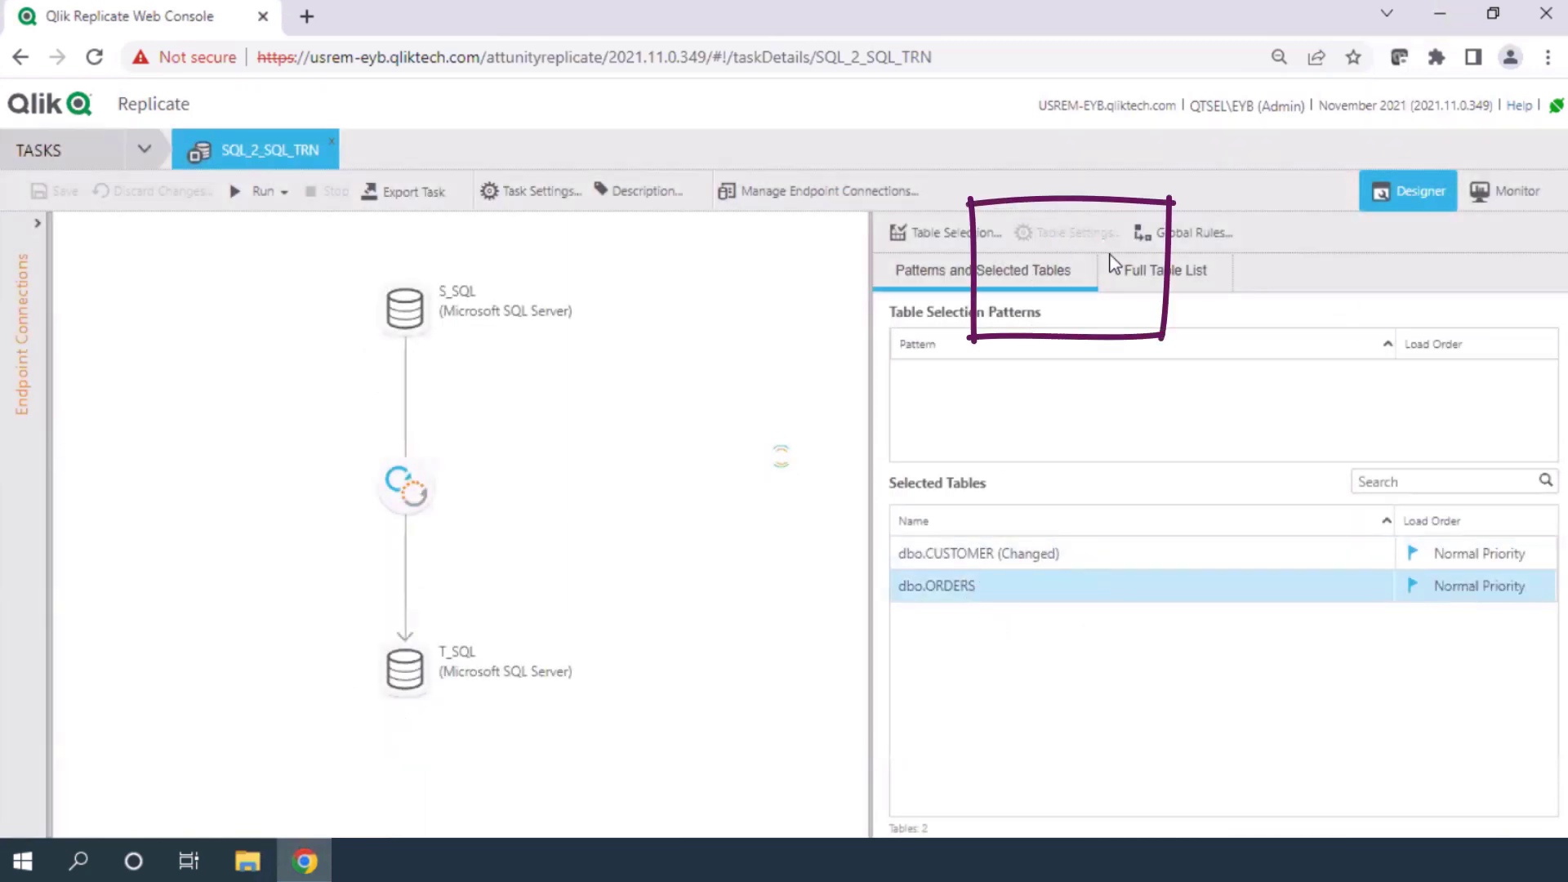
click(1076, 237)
click(238, 270)
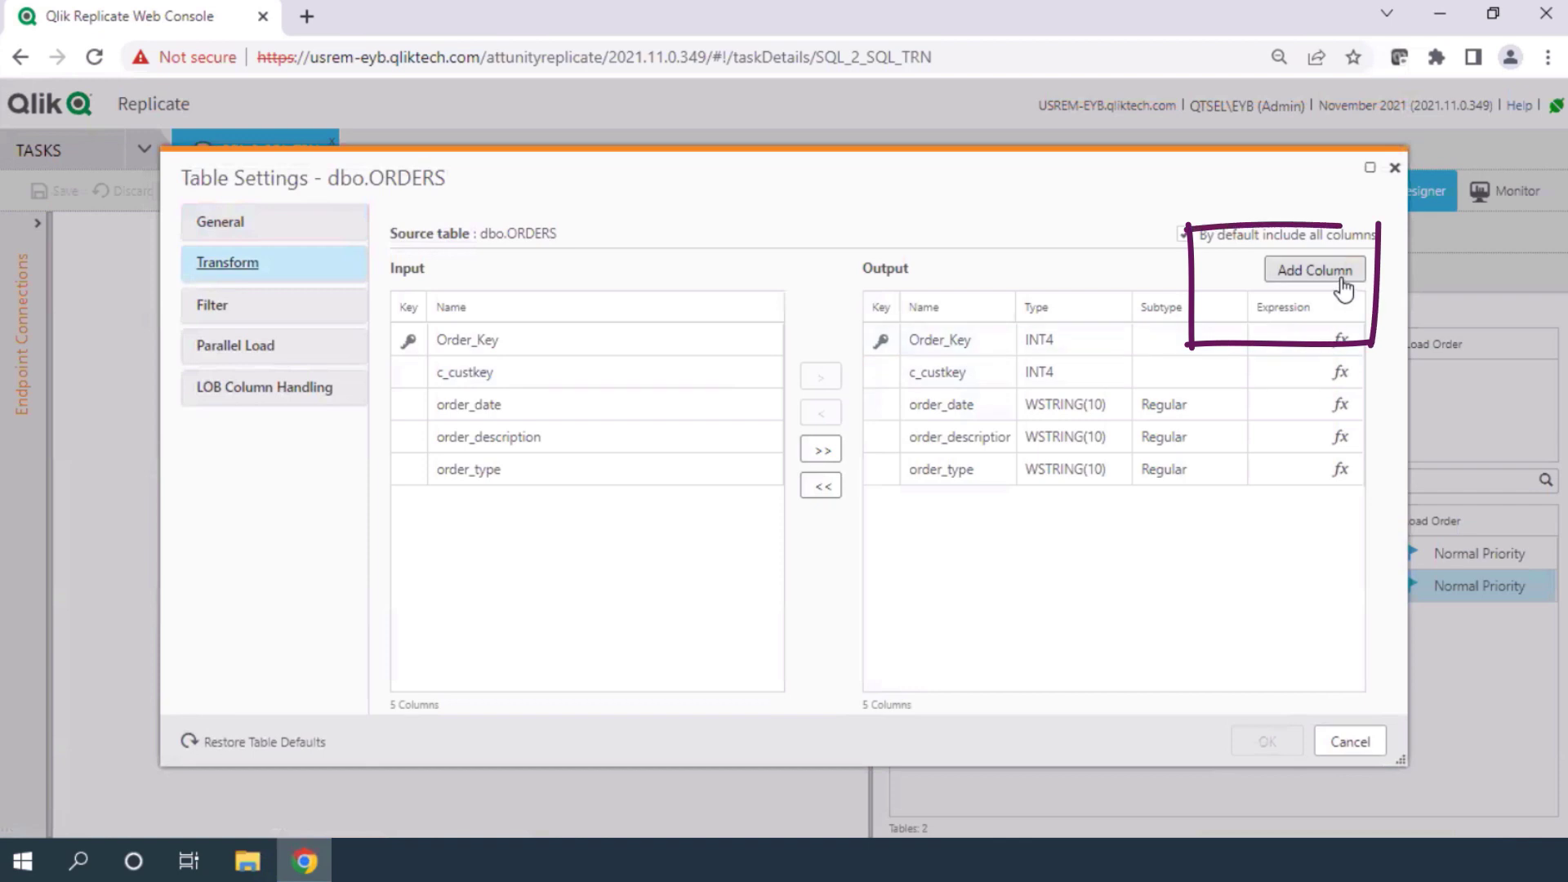
click(1315, 270)
text(COMPANY_CODE)
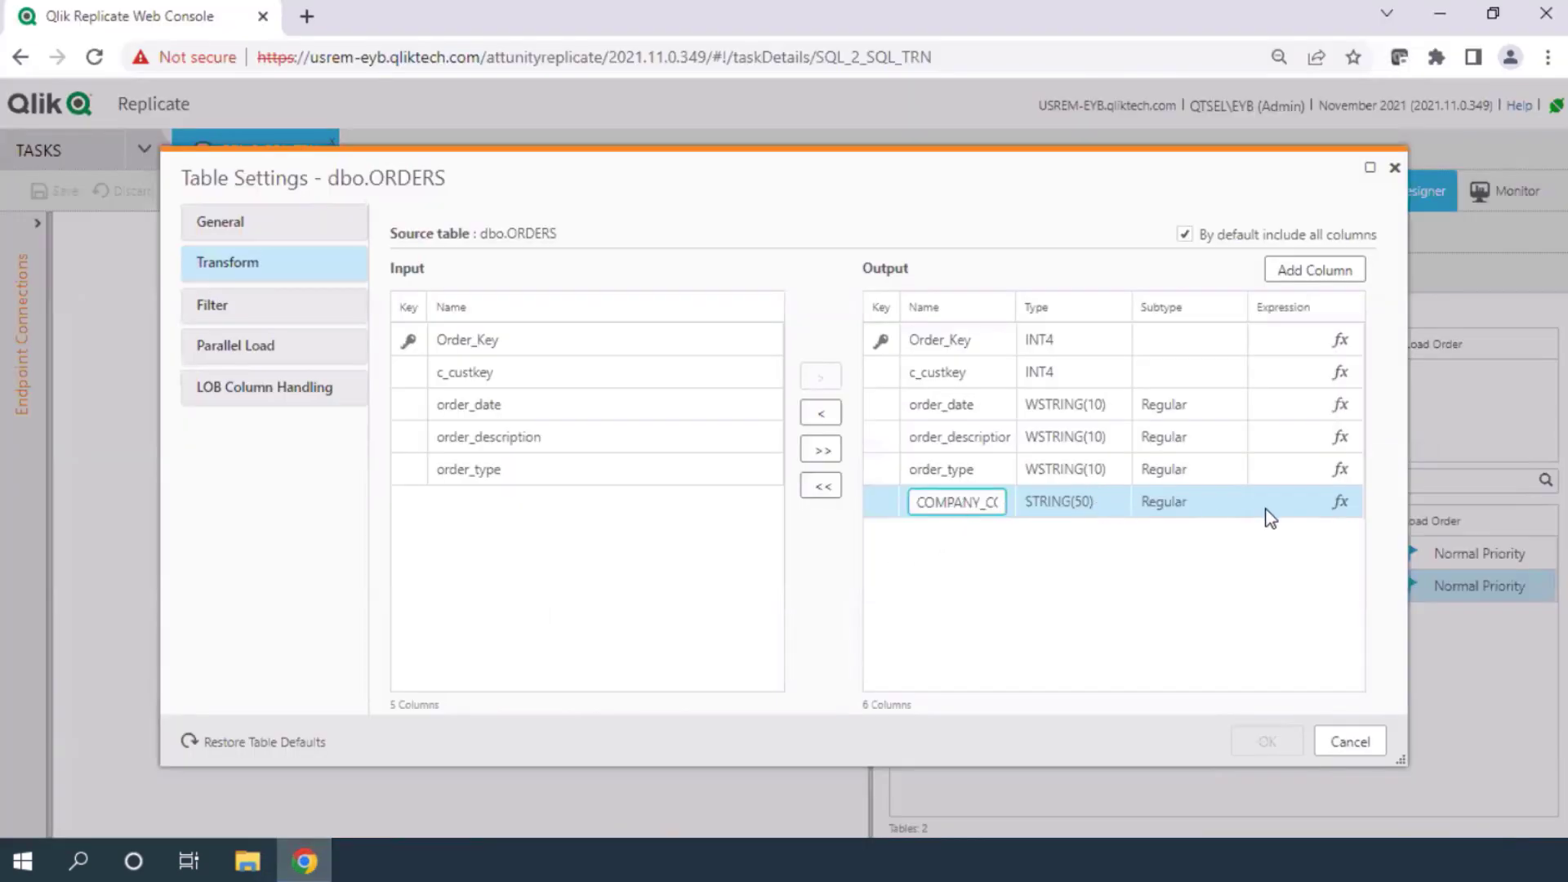
Set COMPANY_CODE's expression to source_lookup('NO_CHACHING','dbo','CUSTOMER','compay_code','c_custkey=?',$c_custkey), parse it and accept it.
click(1340, 502)
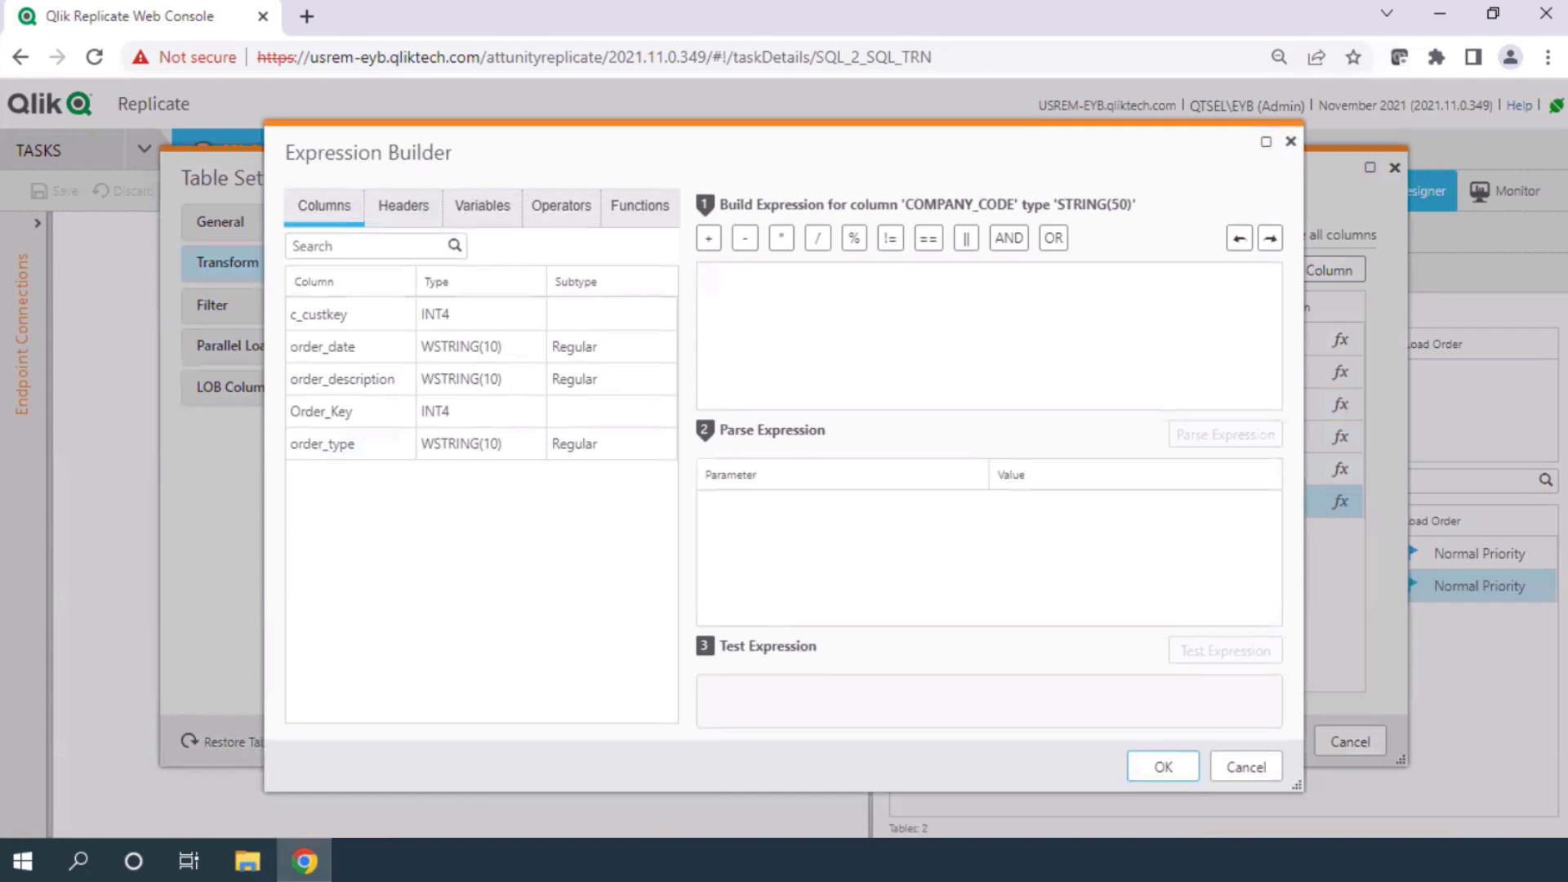
click(751, 318)
key(ctrl+v)
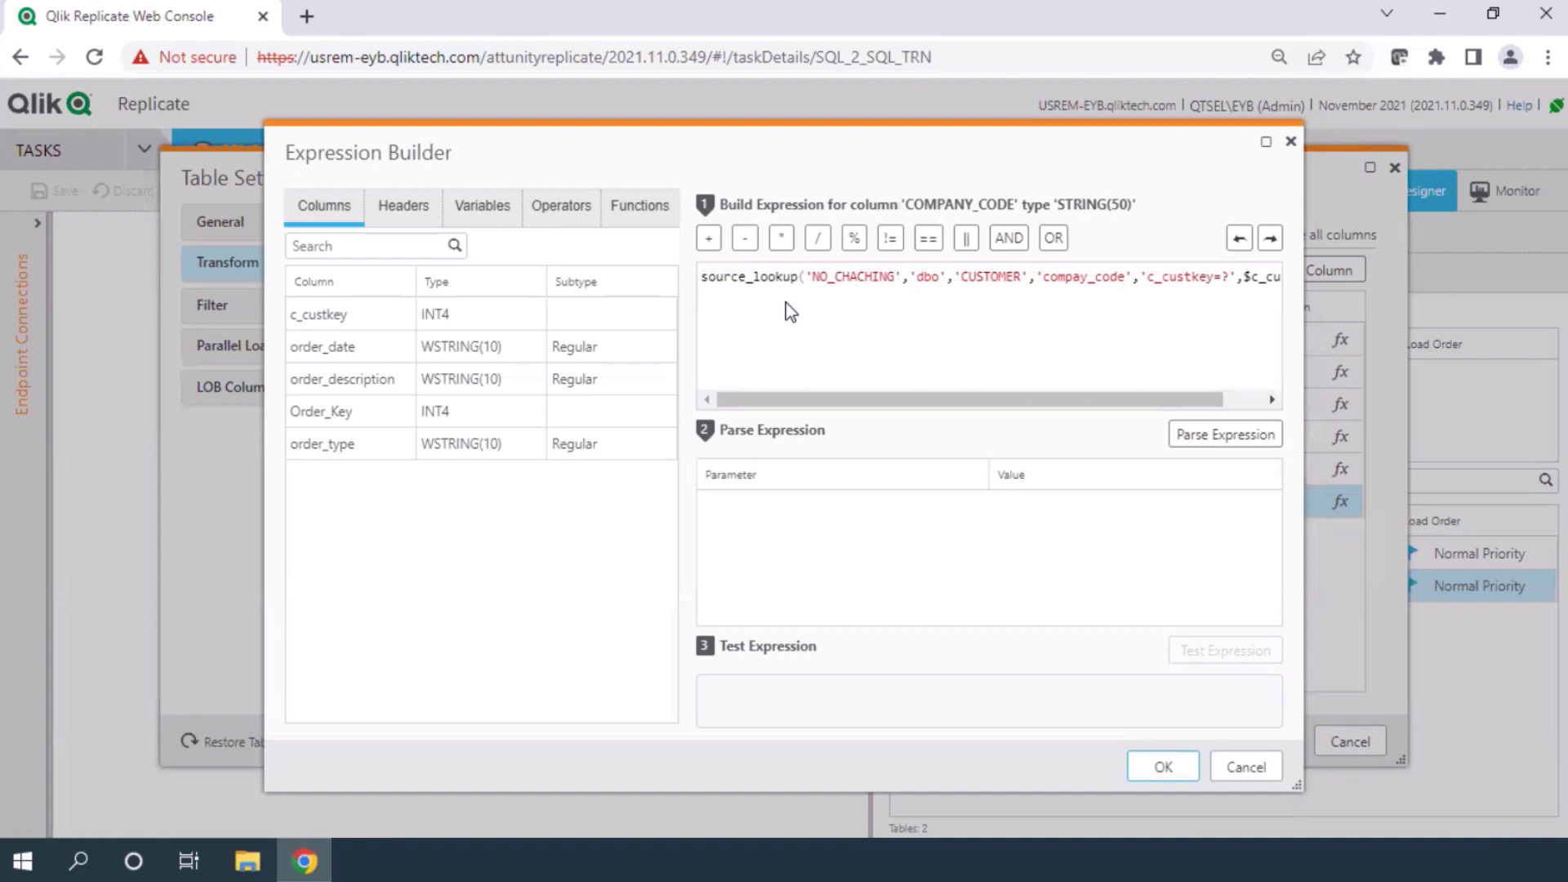
click(1225, 433)
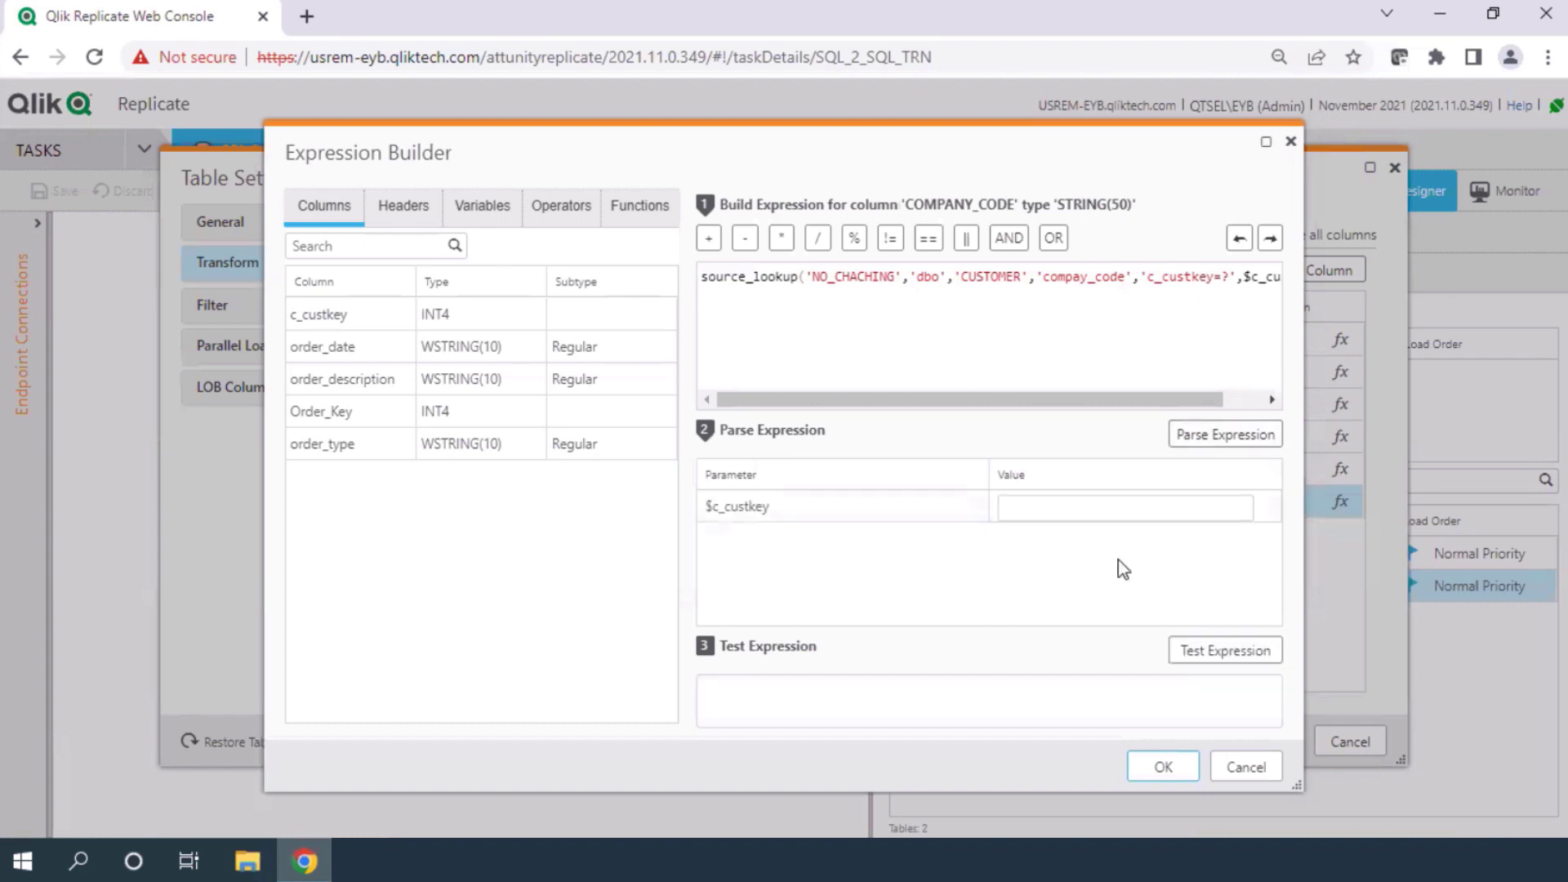
click(1163, 766)
Save the dbo.ORDERS transformation with confirmation and run the task again, reloading the target.
click(1264, 743)
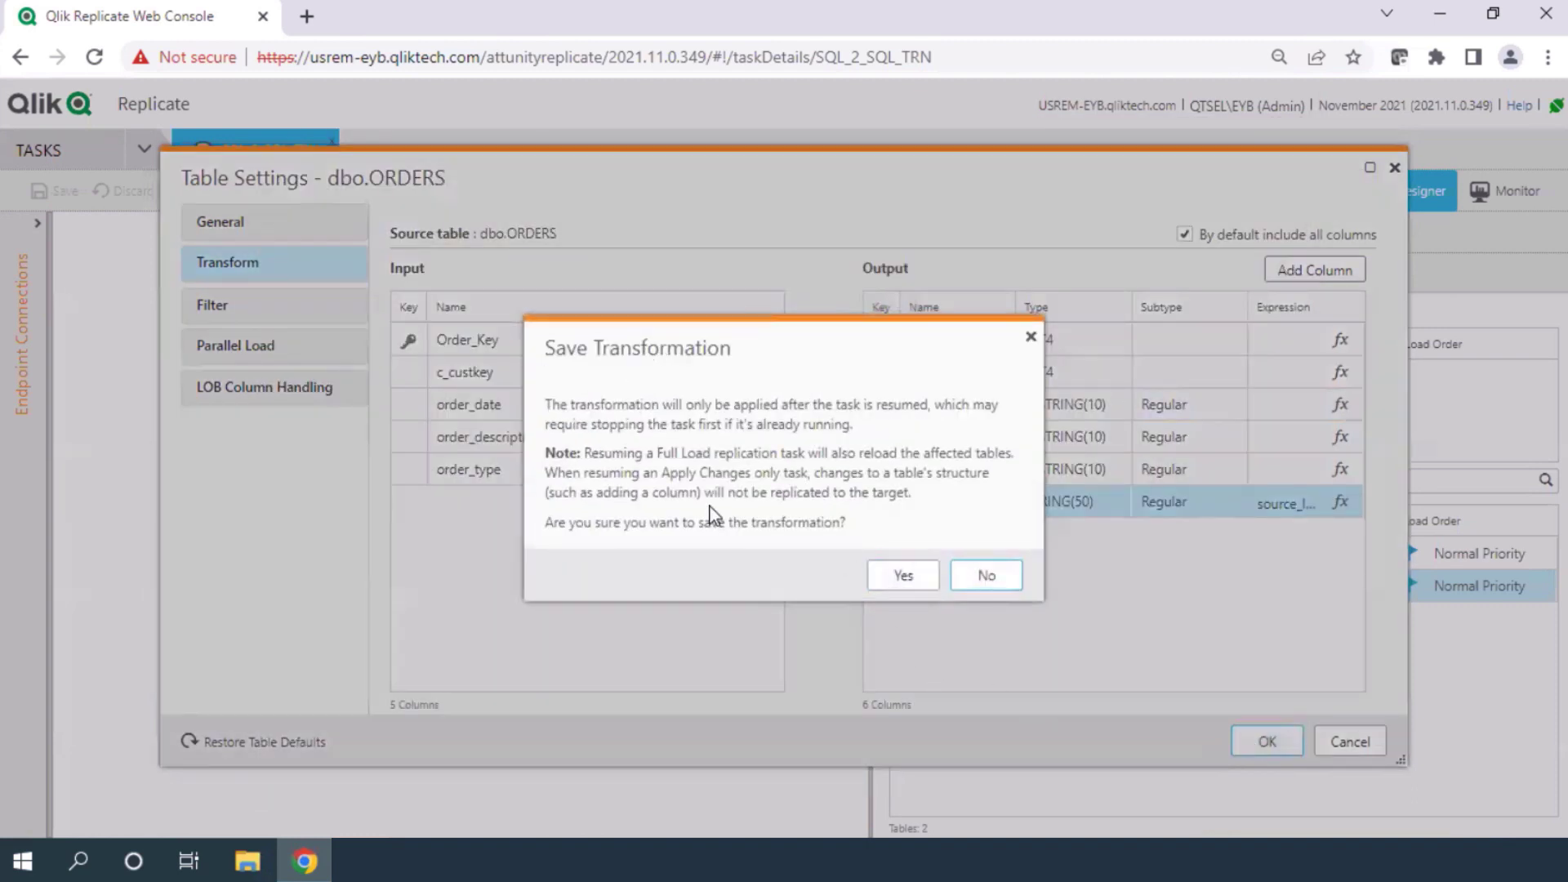
click(896, 578)
click(283, 193)
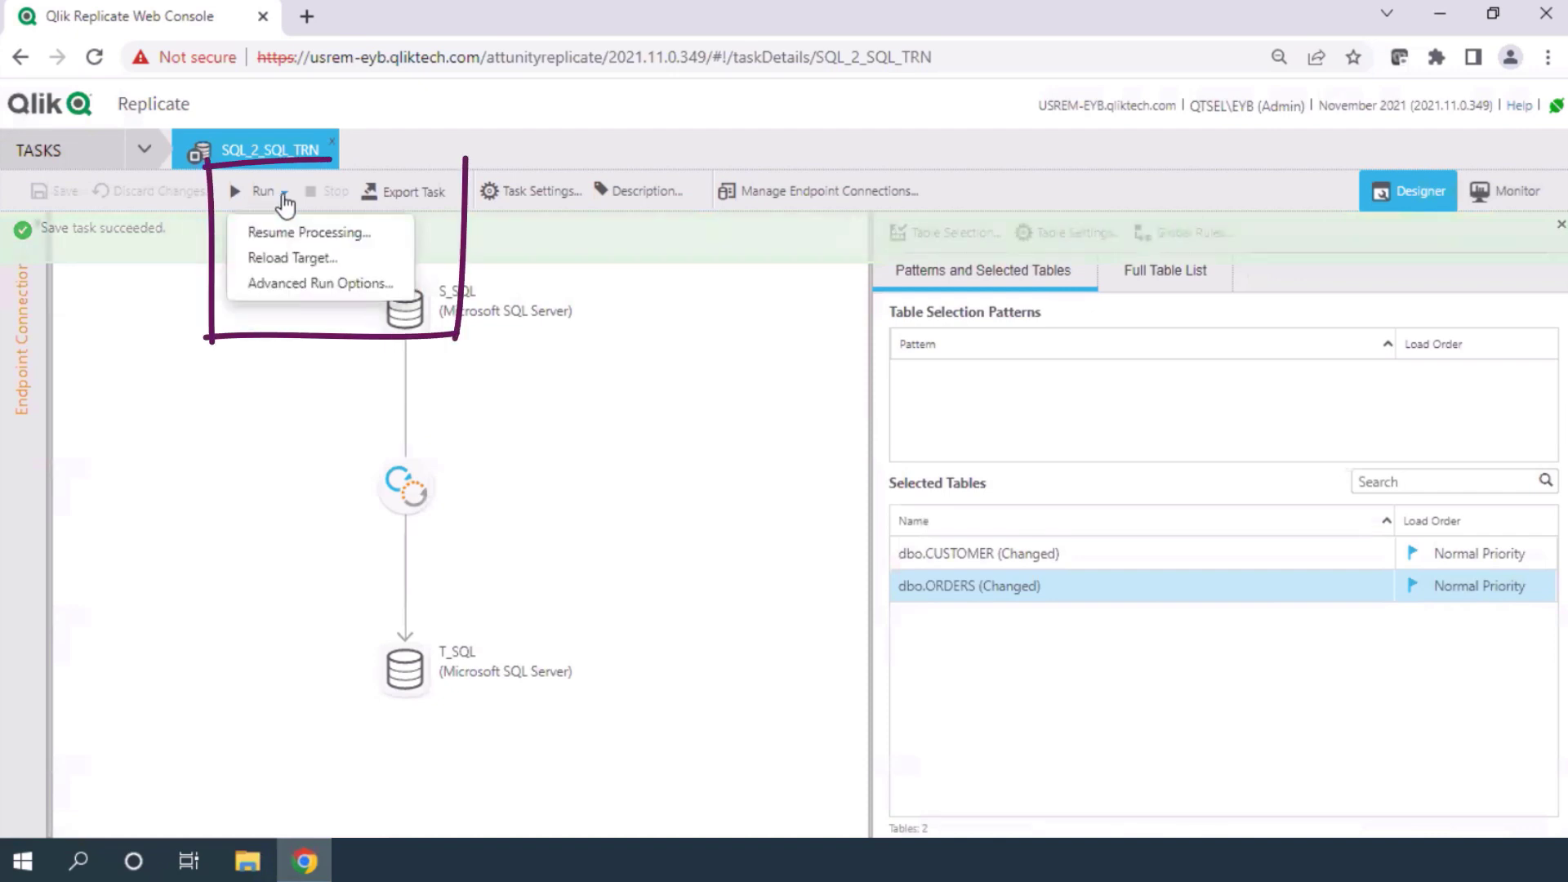
click(301, 260)
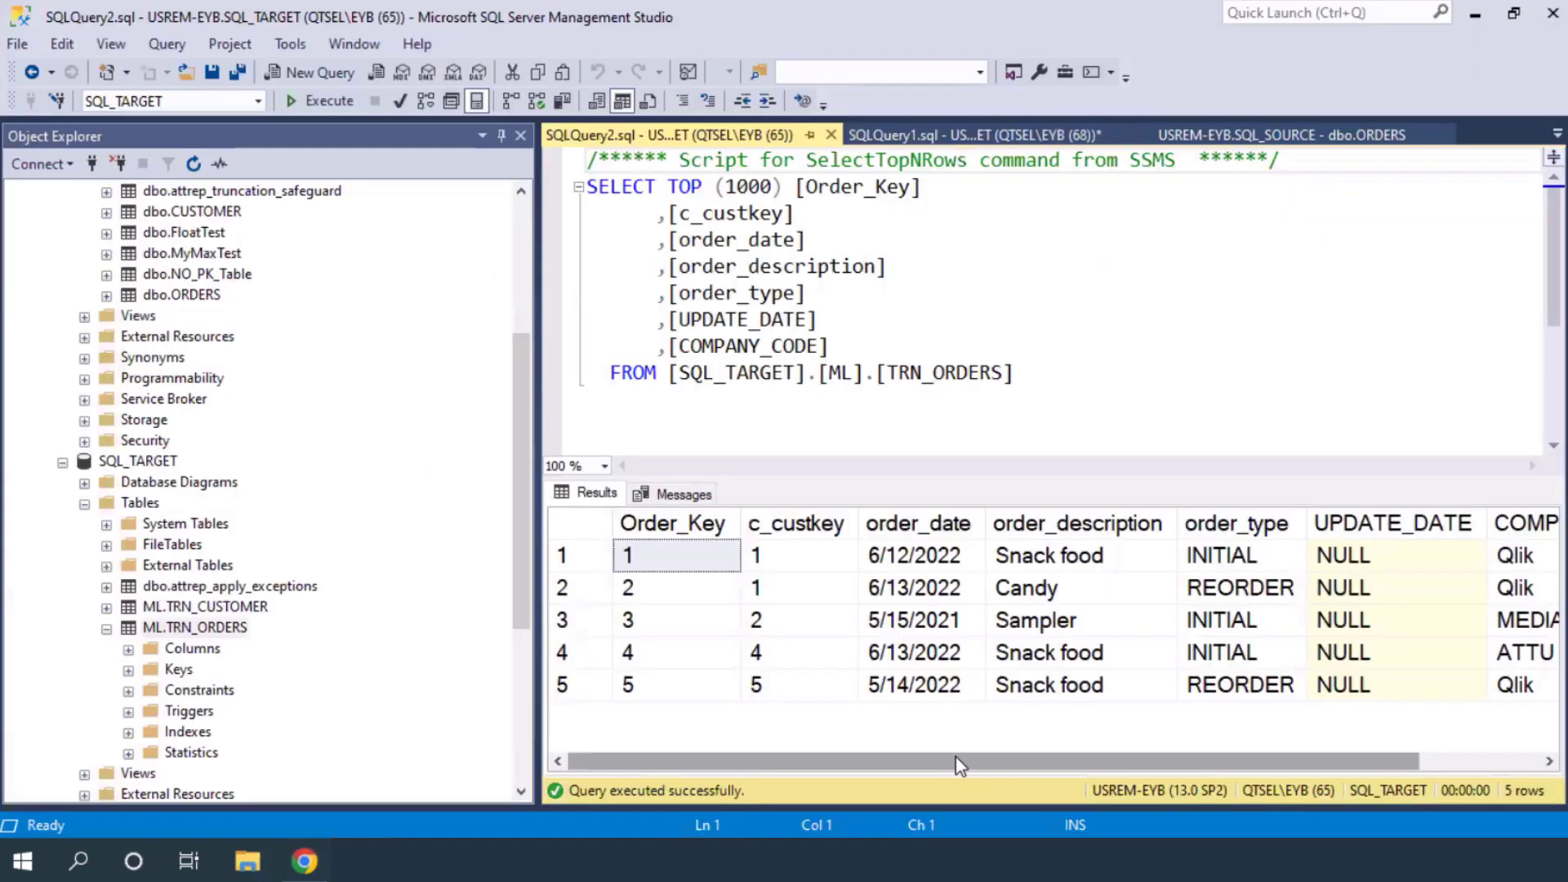
Check COMPANY_CODE in the target ML.TRN_ORDERS results, and set c_custkey to 3 for order 4 in source dbo.ORDERS.
drag(957, 765, 1338, 784)
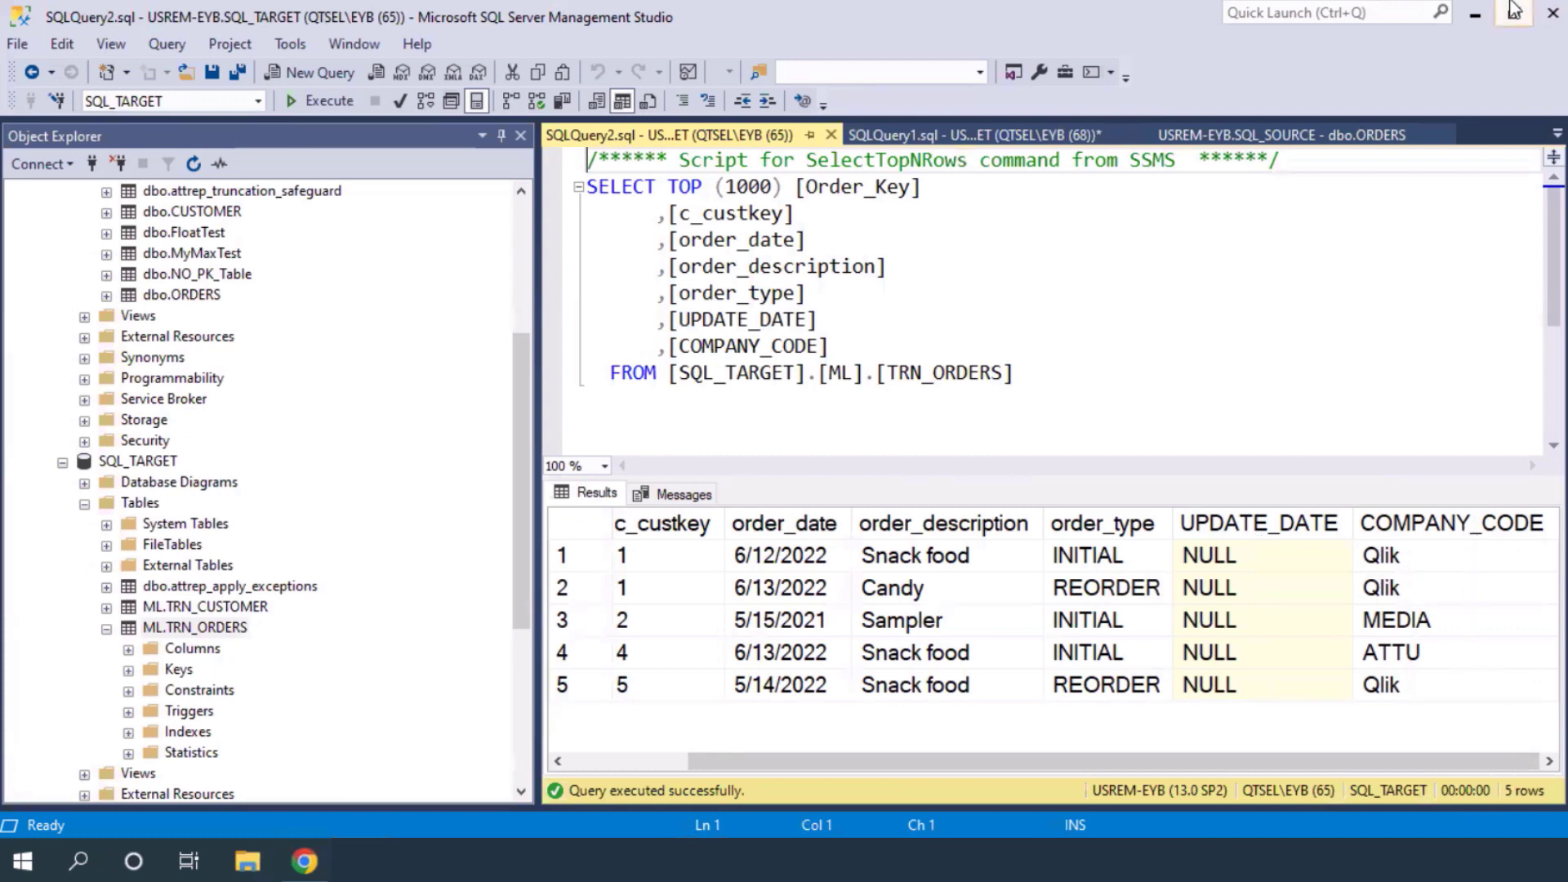
click(1282, 135)
click(733, 315)
text(3)
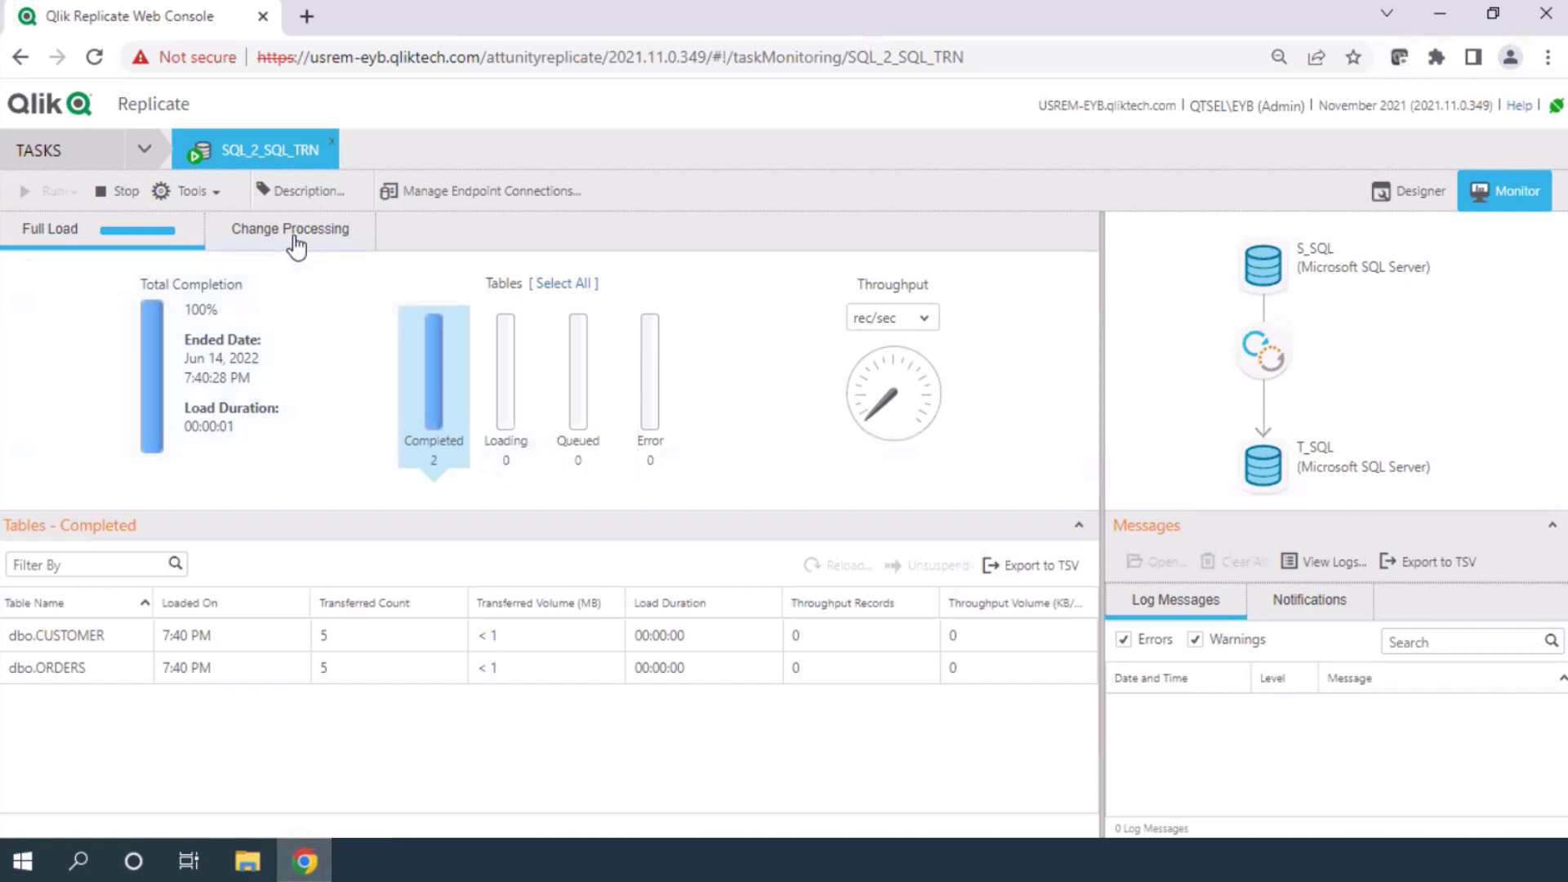
View the applied changes in Qlik Replicate, and check order 4's c_custkey, UPDATE_DATE and COMPANY_CODE in the target ML.TRN_ORDERS results.
click(295, 245)
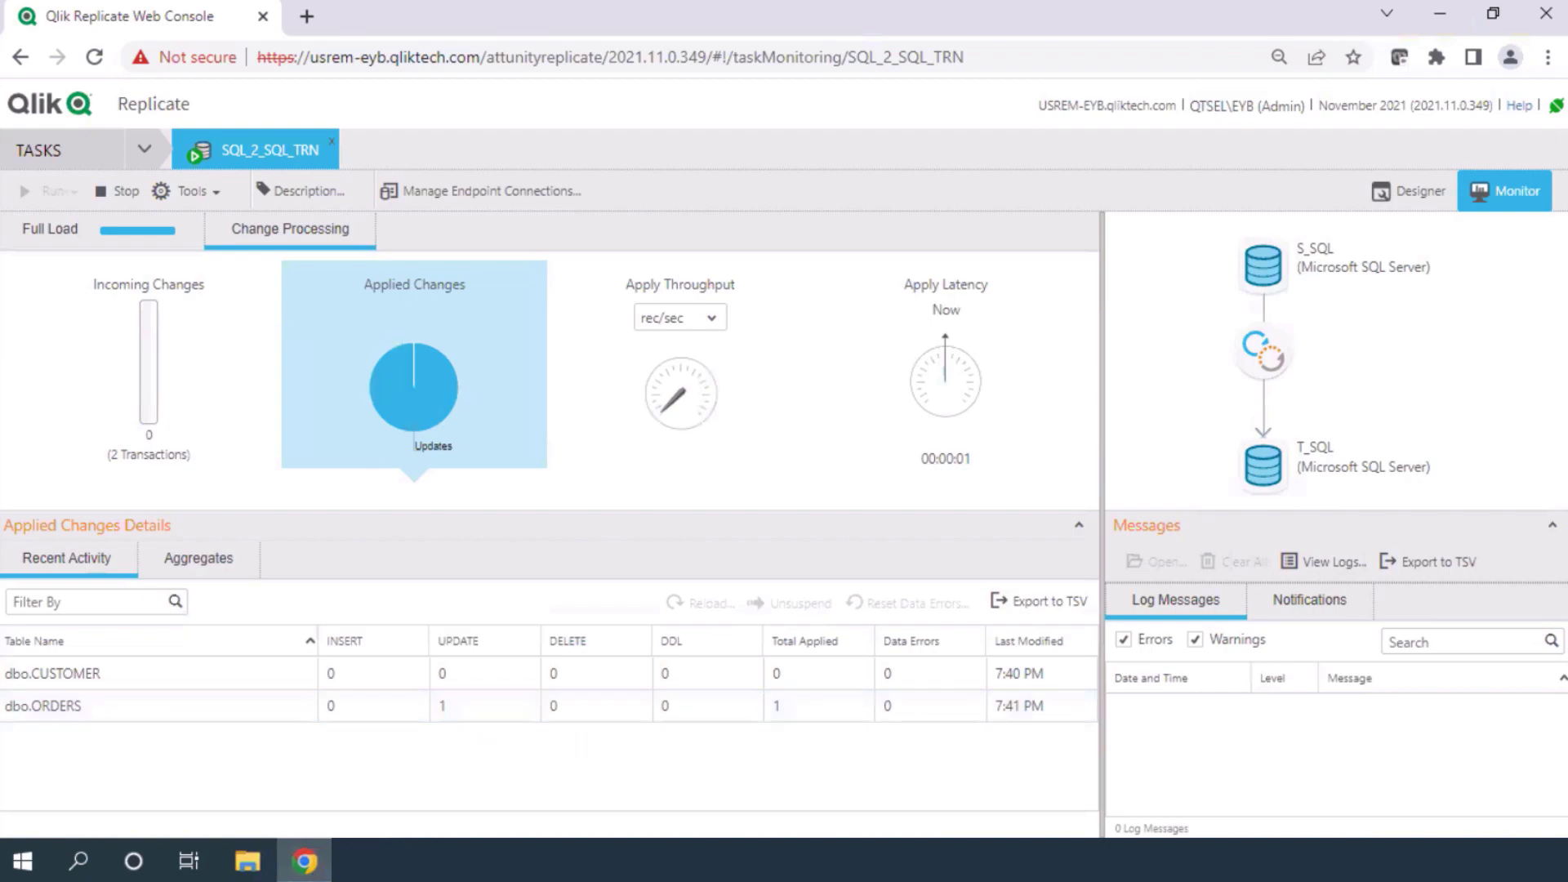
mouse_move(700, 861)
click(776, 746)
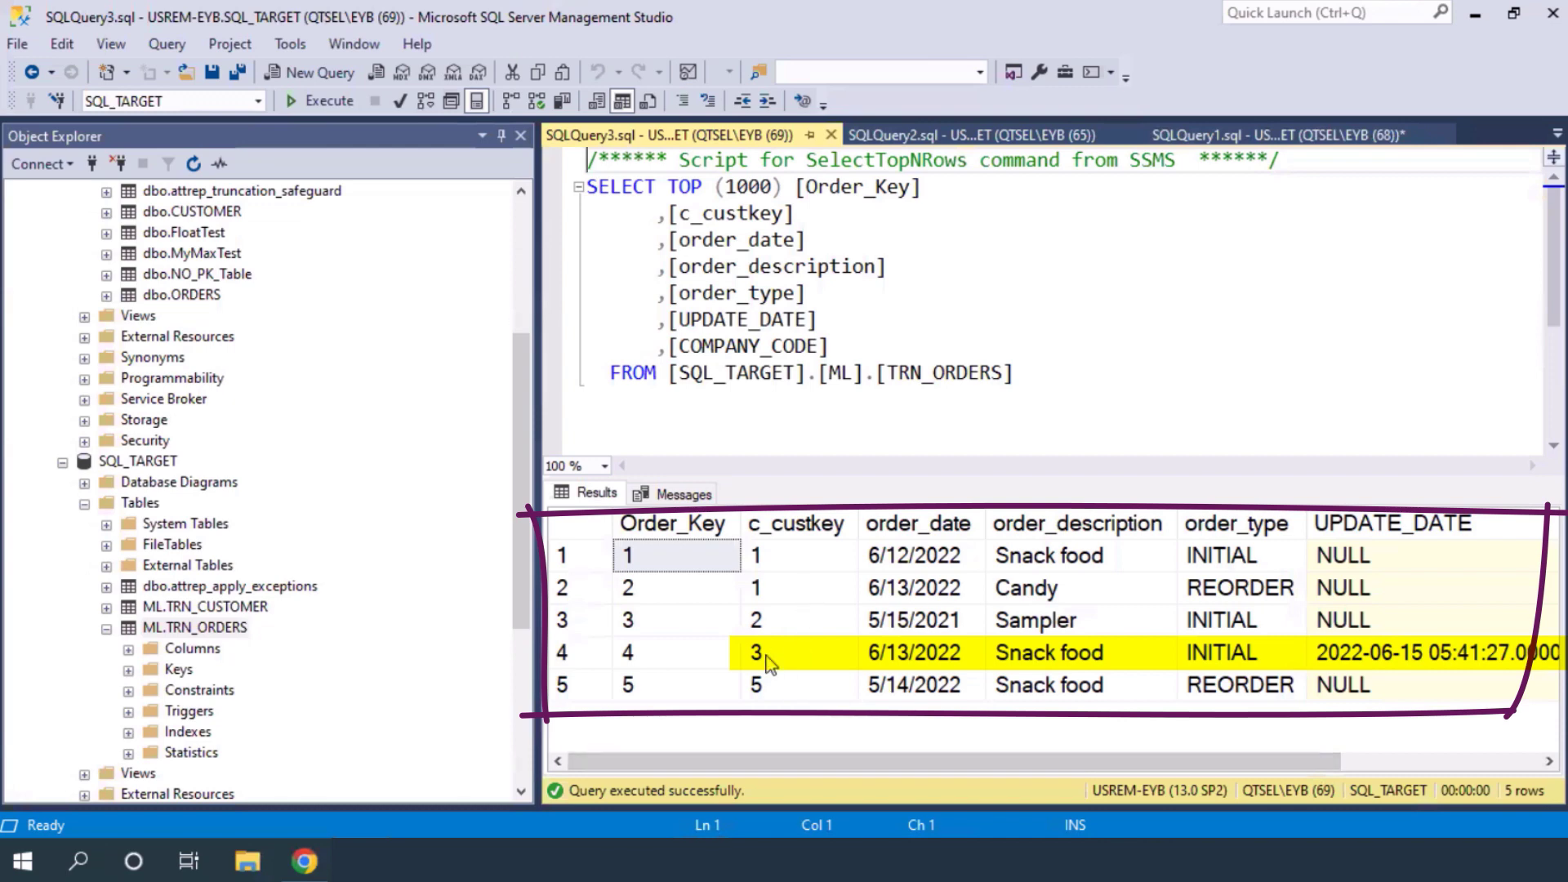
scroll(1184, 694, right, 3)
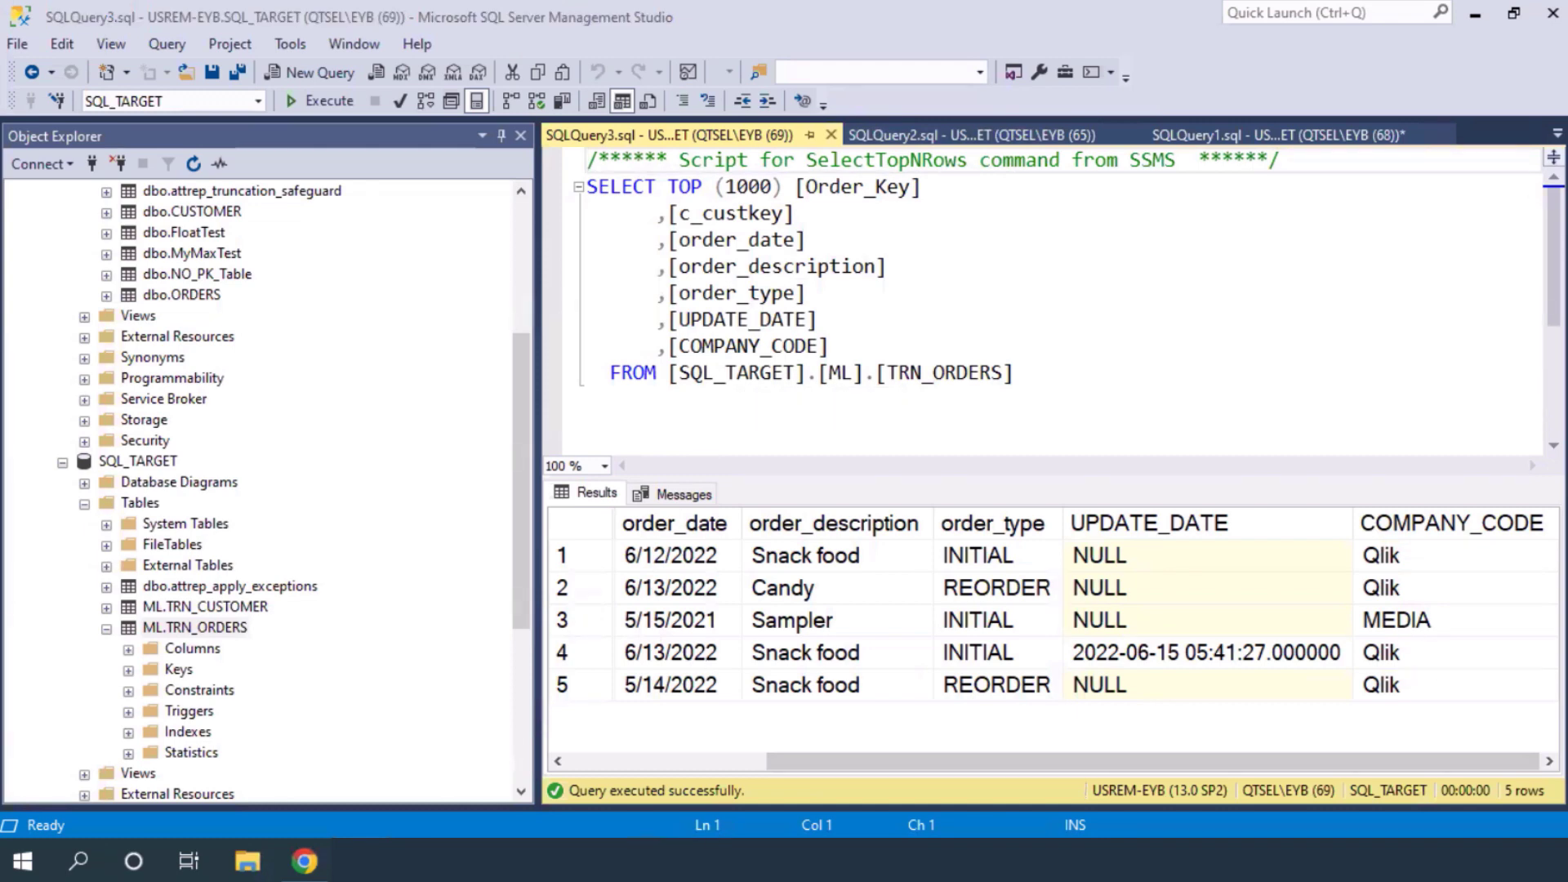
Switch to Qlik Replicate, map dbo.CUSTOMER to the target table name CST, and save the task with the transformation change confirmed.
key(alt+Tab)
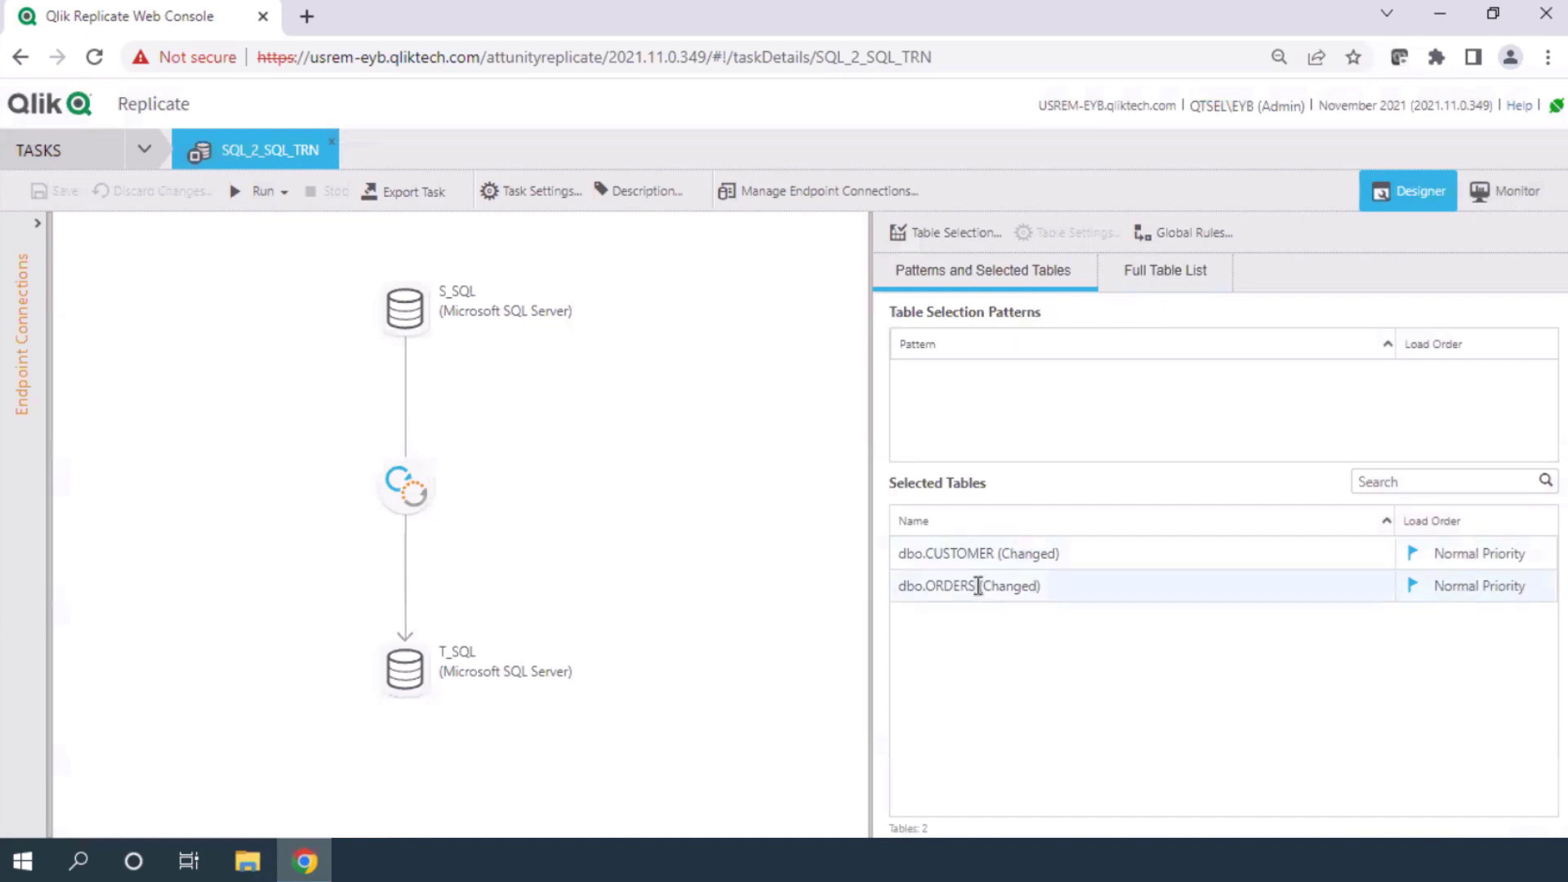
click(971, 561)
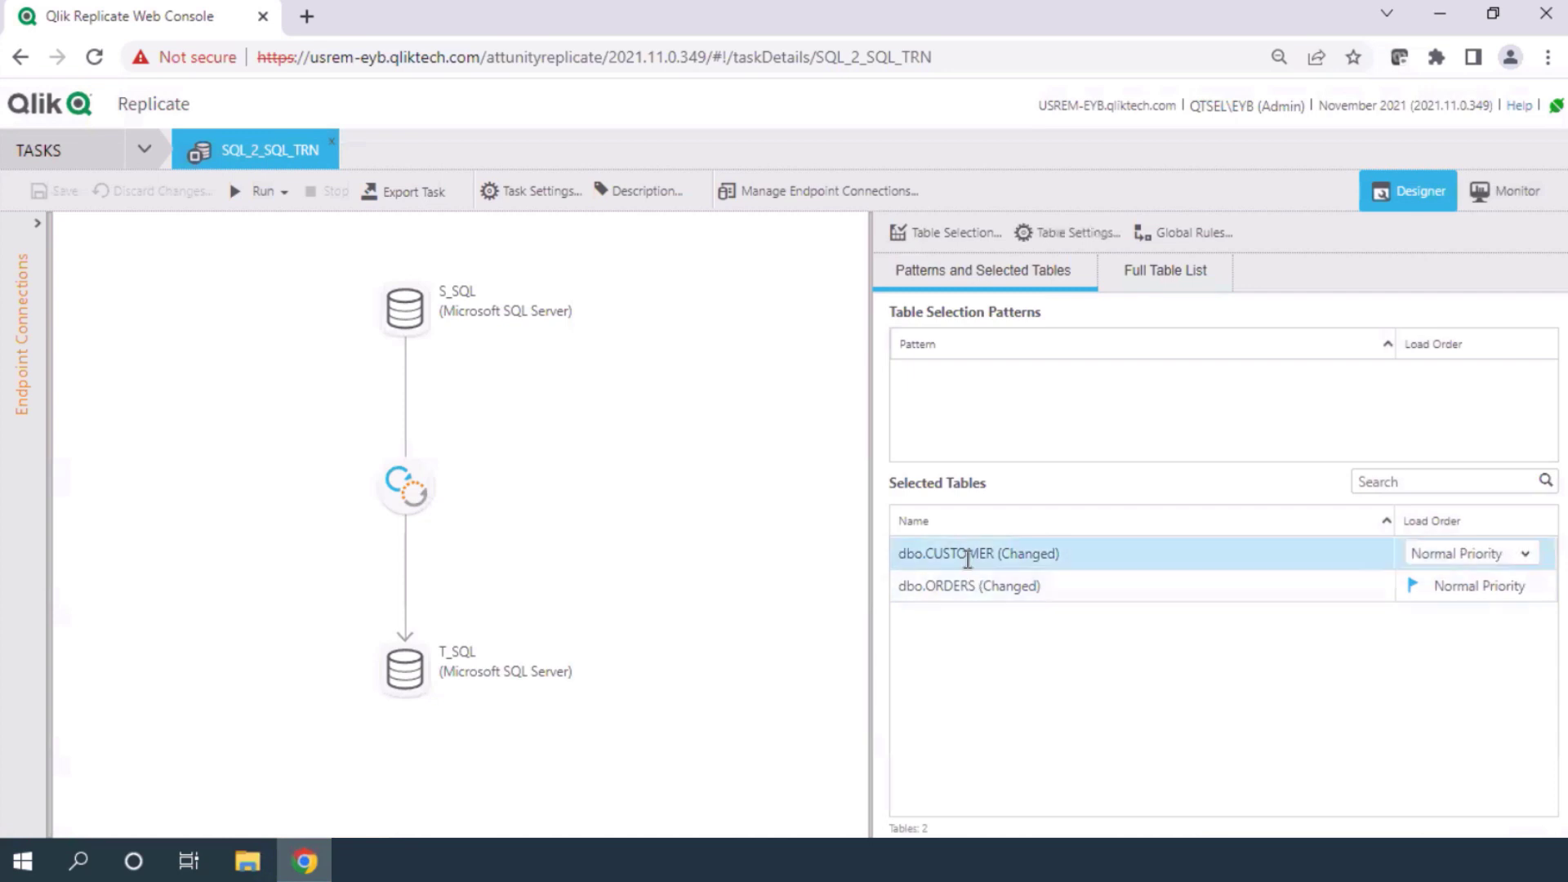
click(1062, 235)
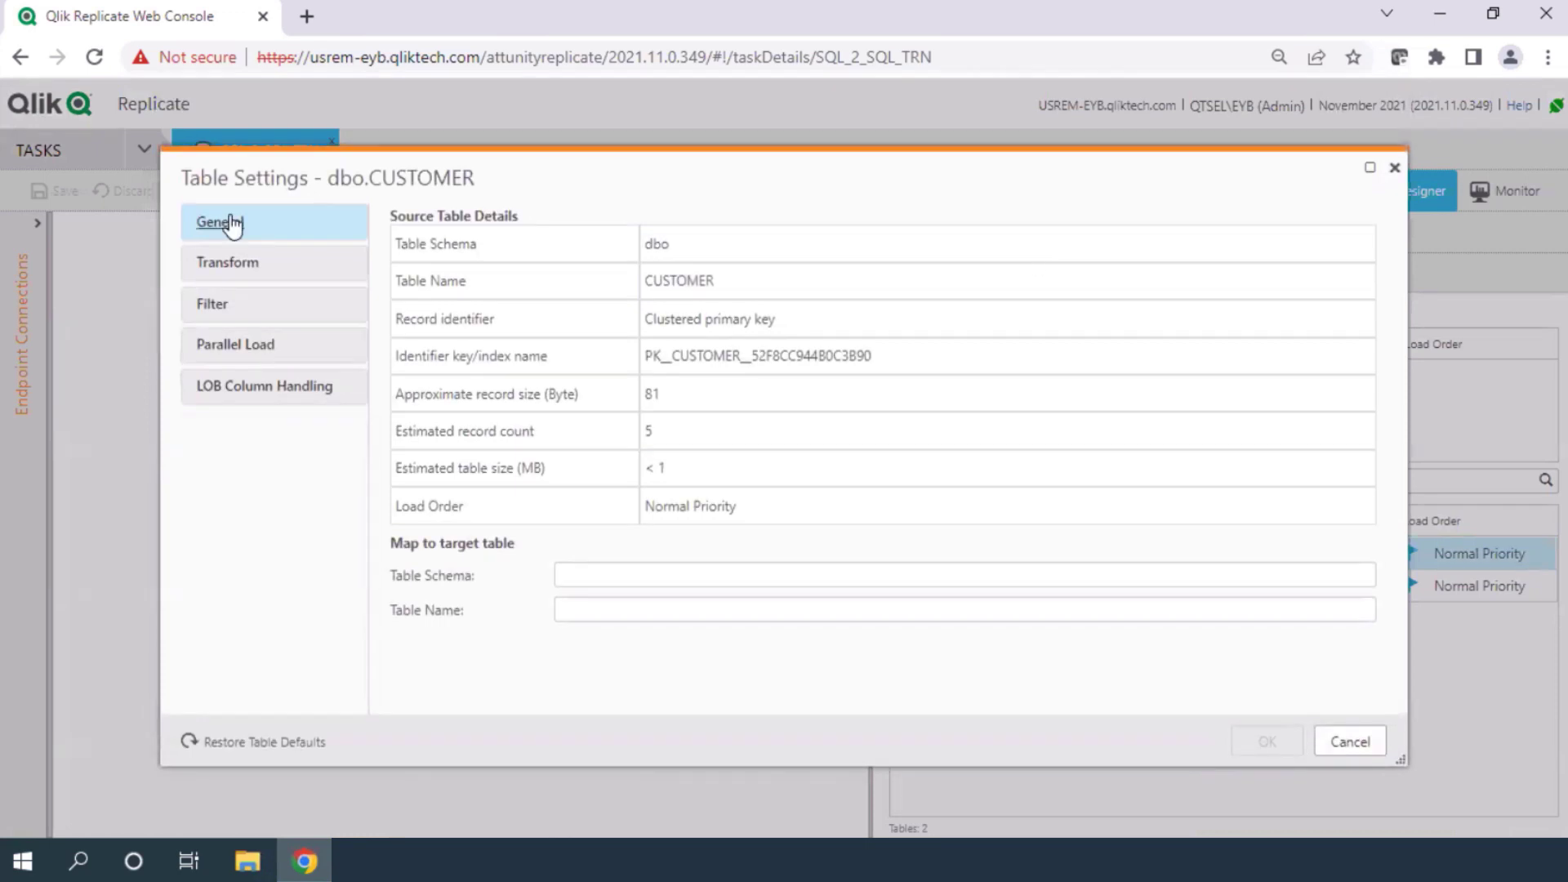
click(236, 269)
click(219, 222)
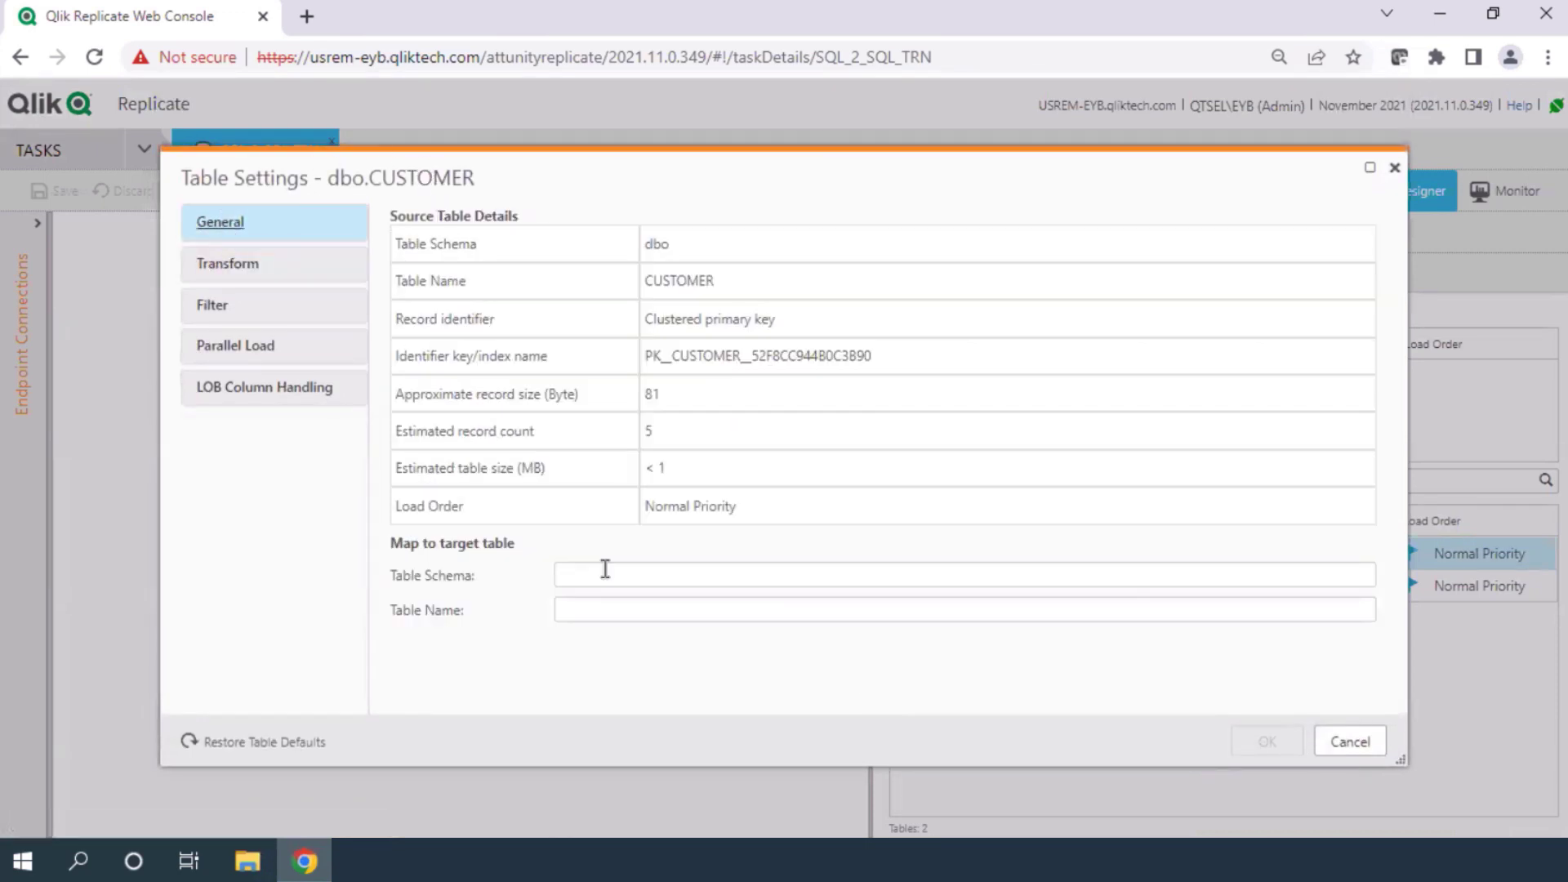
click(585, 610)
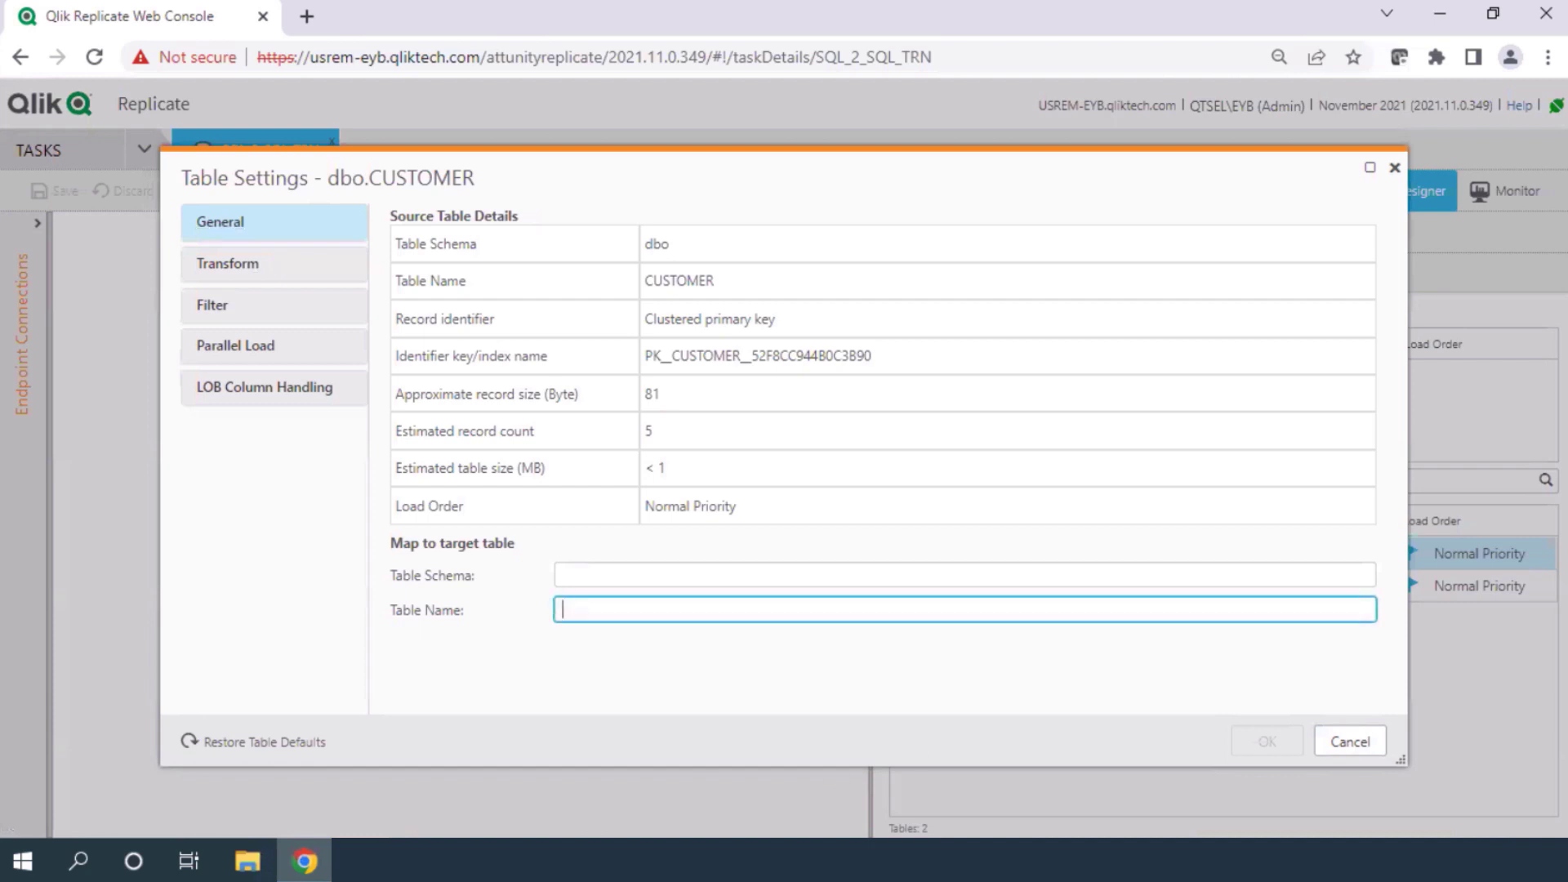
text(CST)
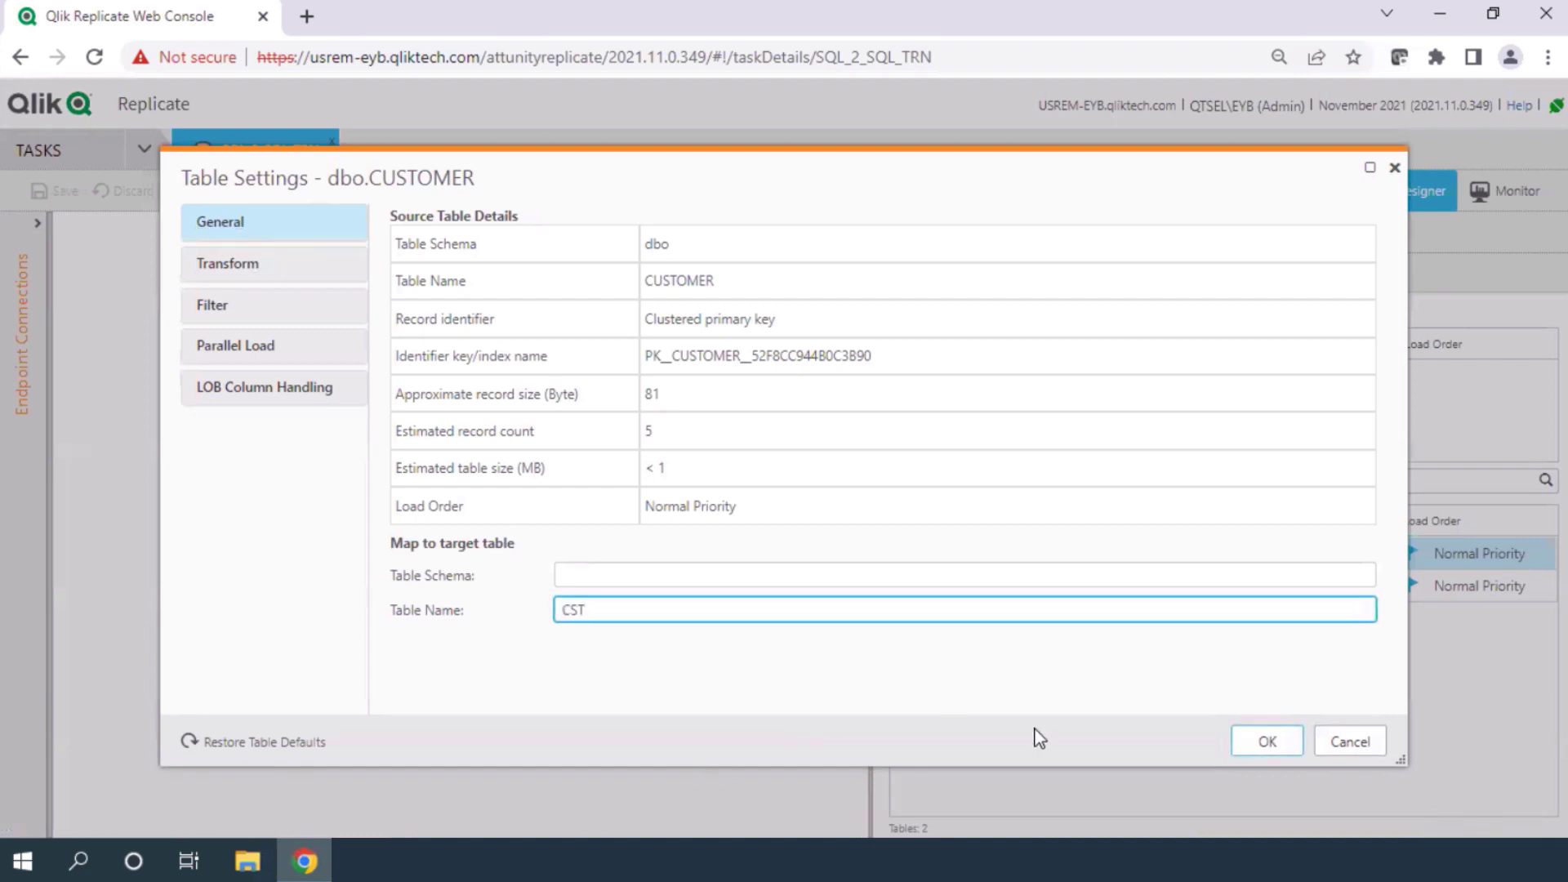
click(1266, 745)
click(910, 574)
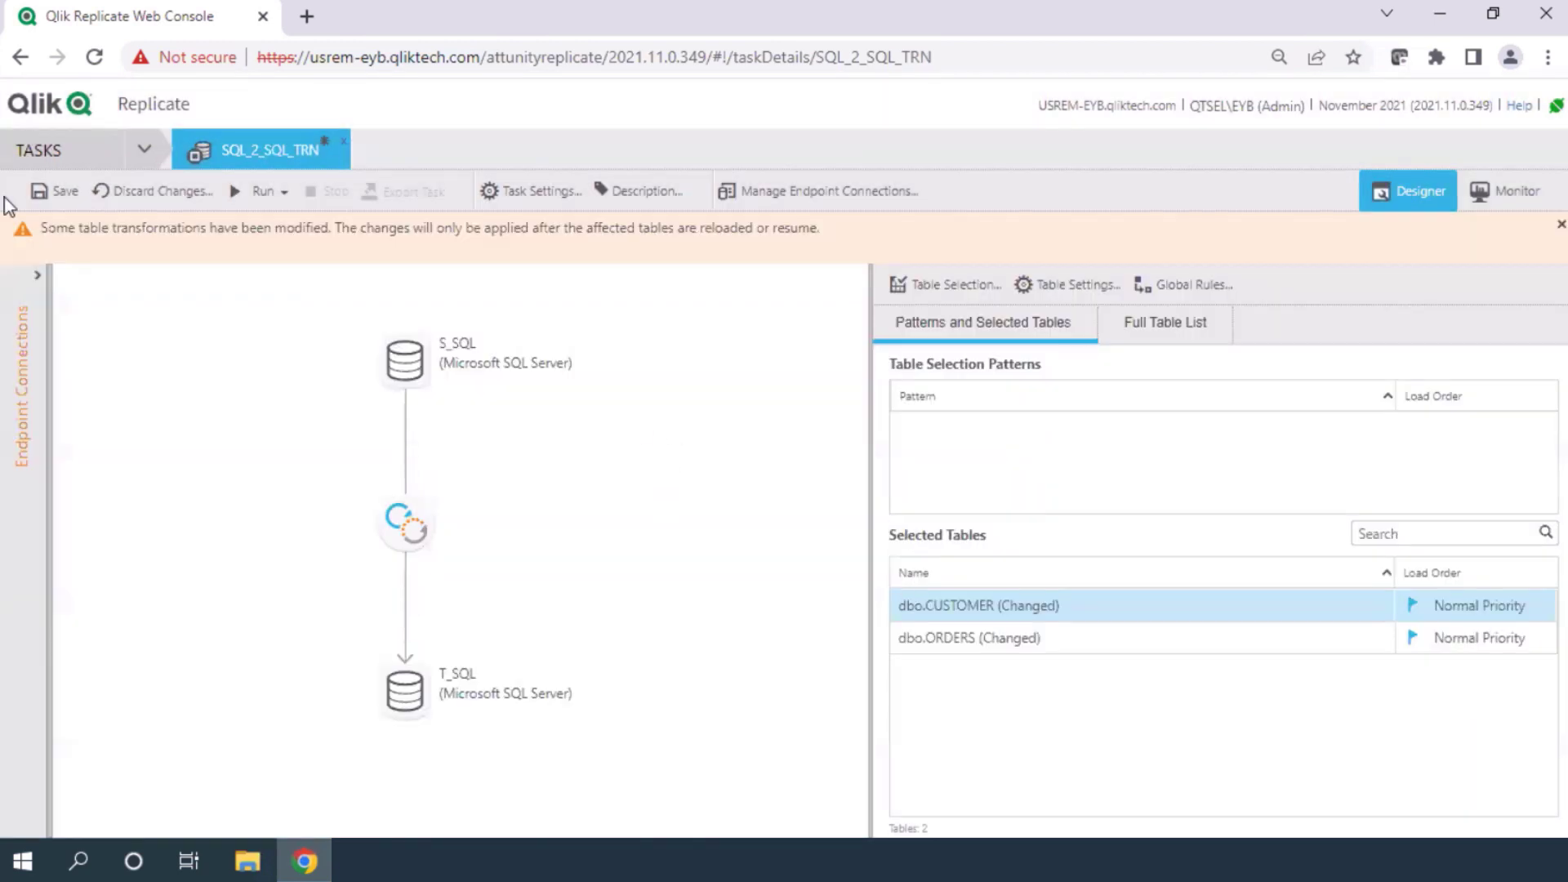
click(65, 193)
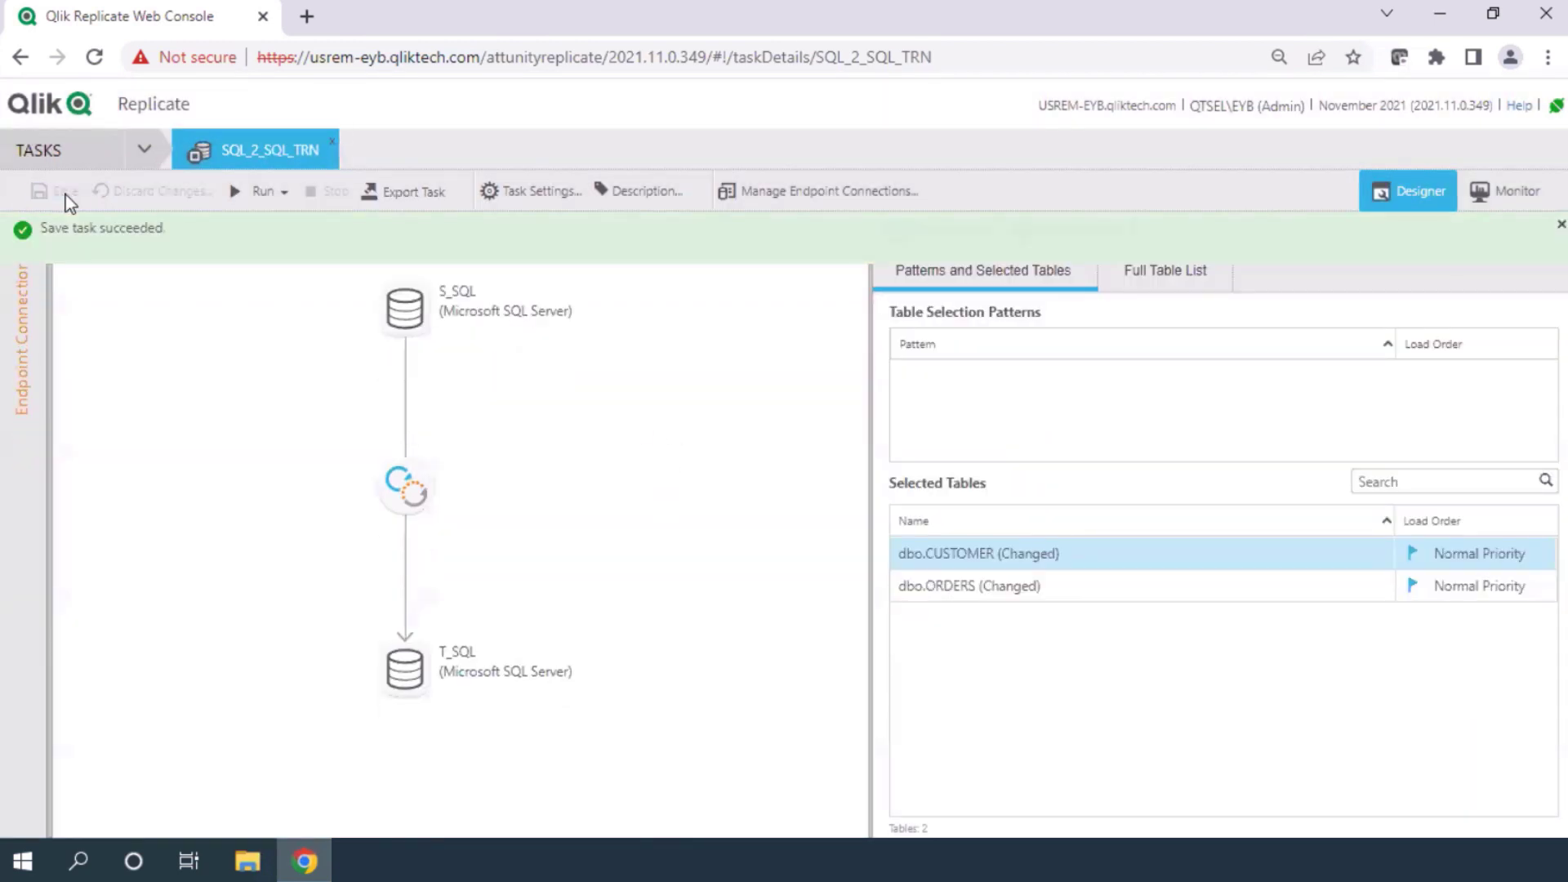
Change the target_lookup table in dbo.CUSTOMER's INSERT_DATE expression to TRN_CST, parse the expression and accept it.
click(1077, 238)
click(227, 265)
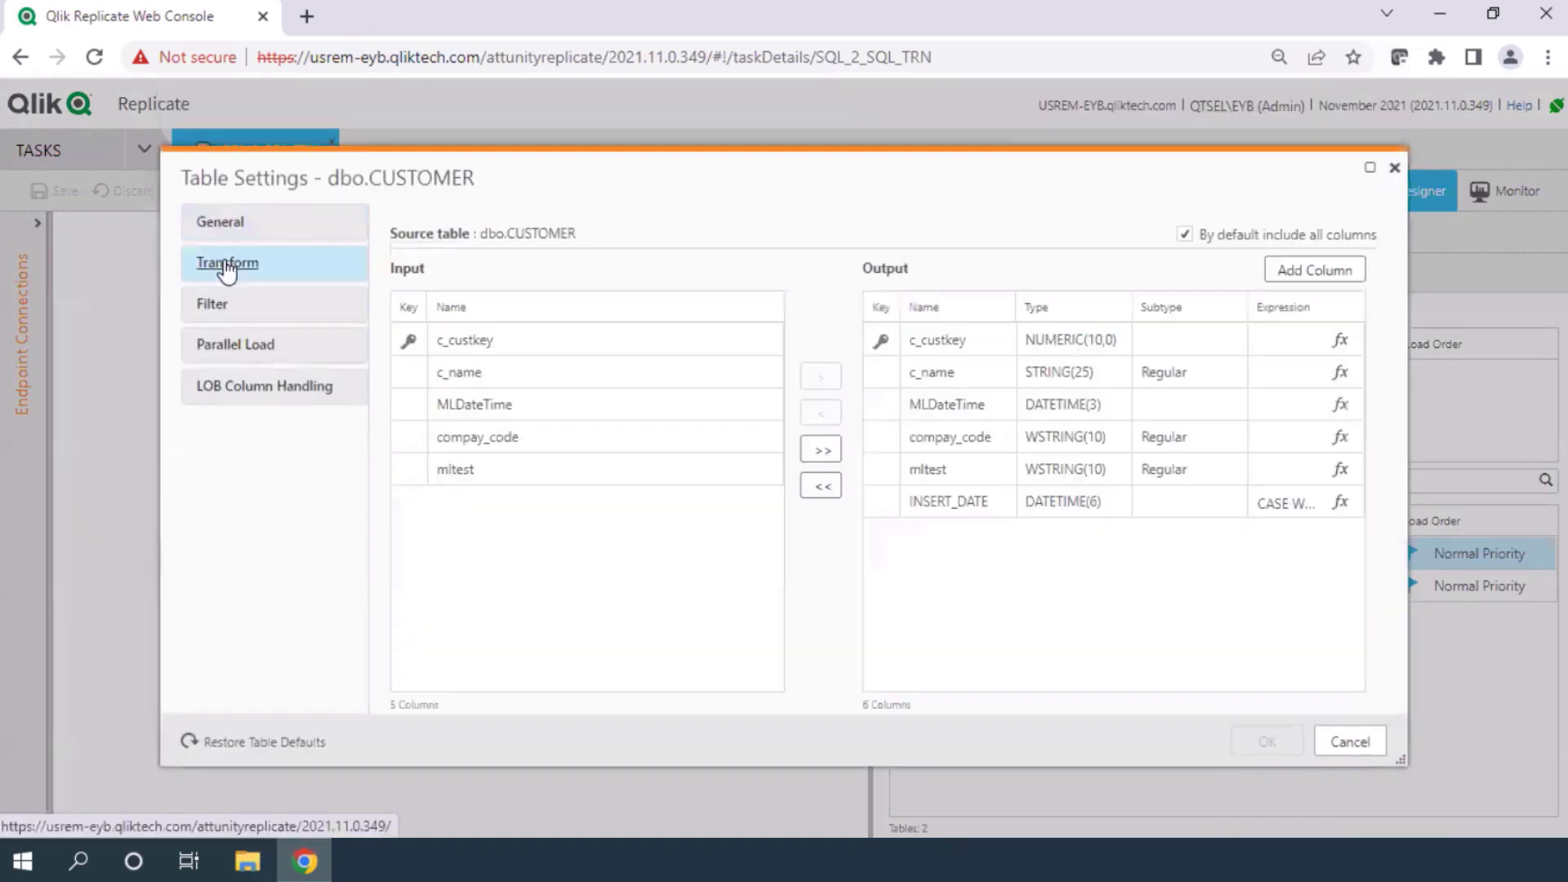
click(1340, 503)
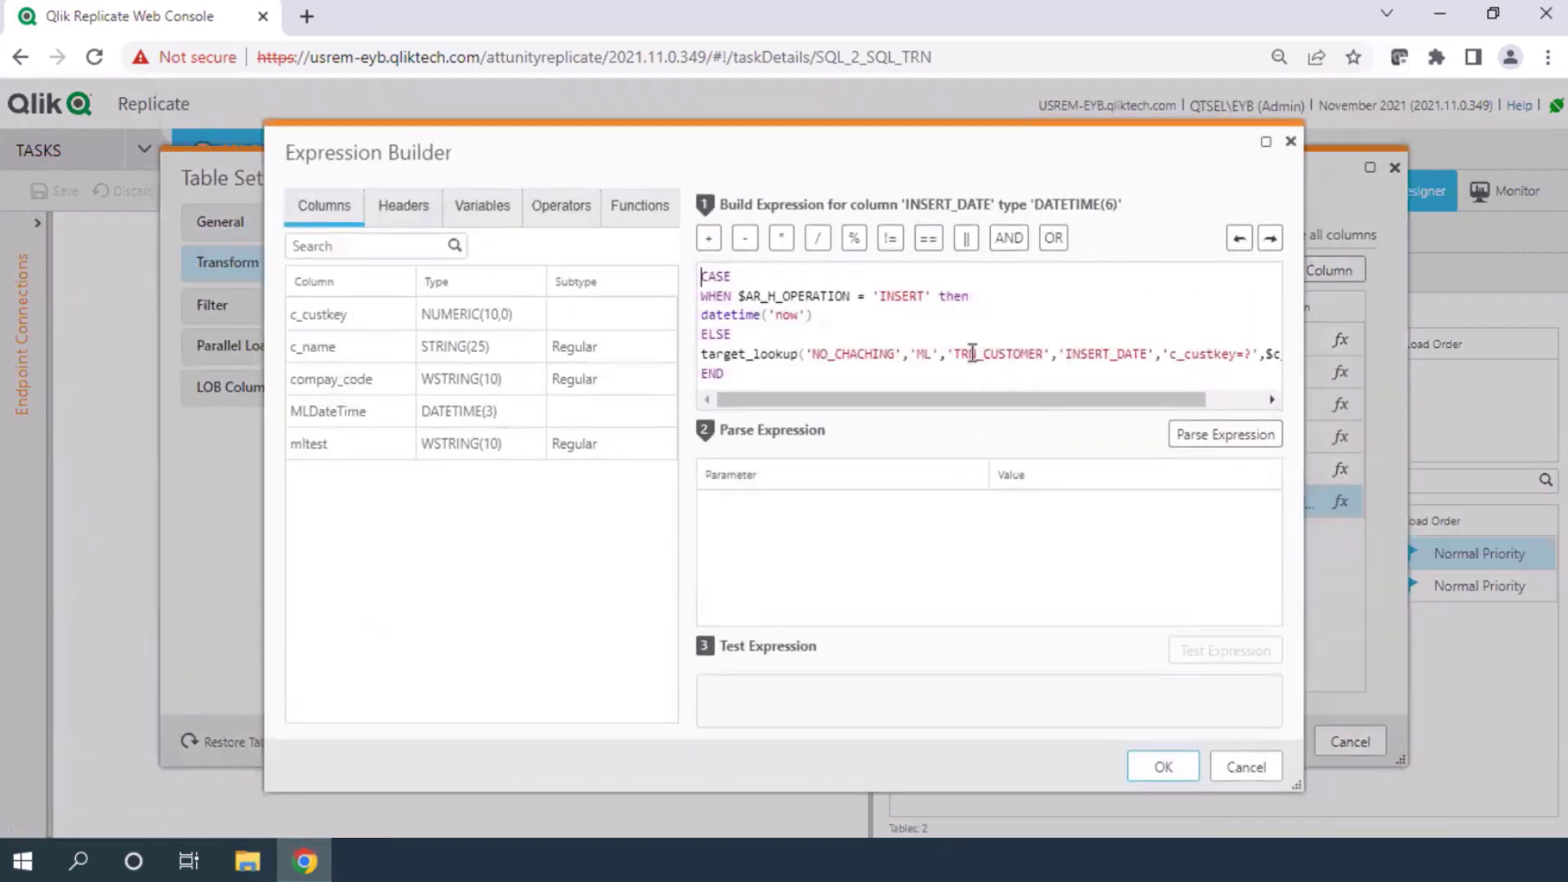
drag(1035, 355, 992, 356)
text(ST)
key(Delete)
click(1229, 436)
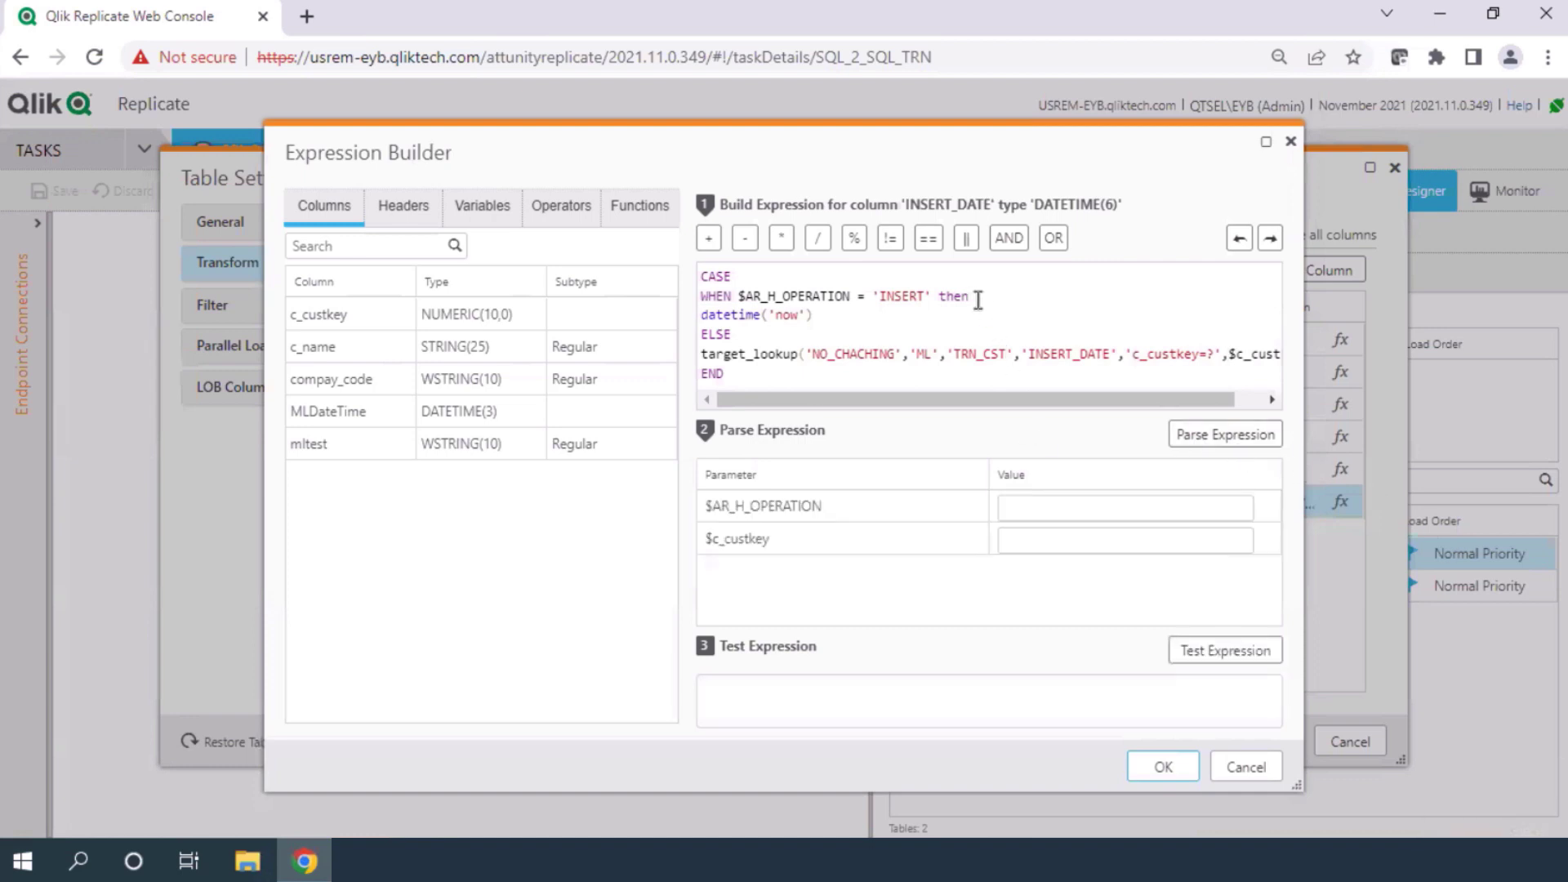
click(1163, 766)
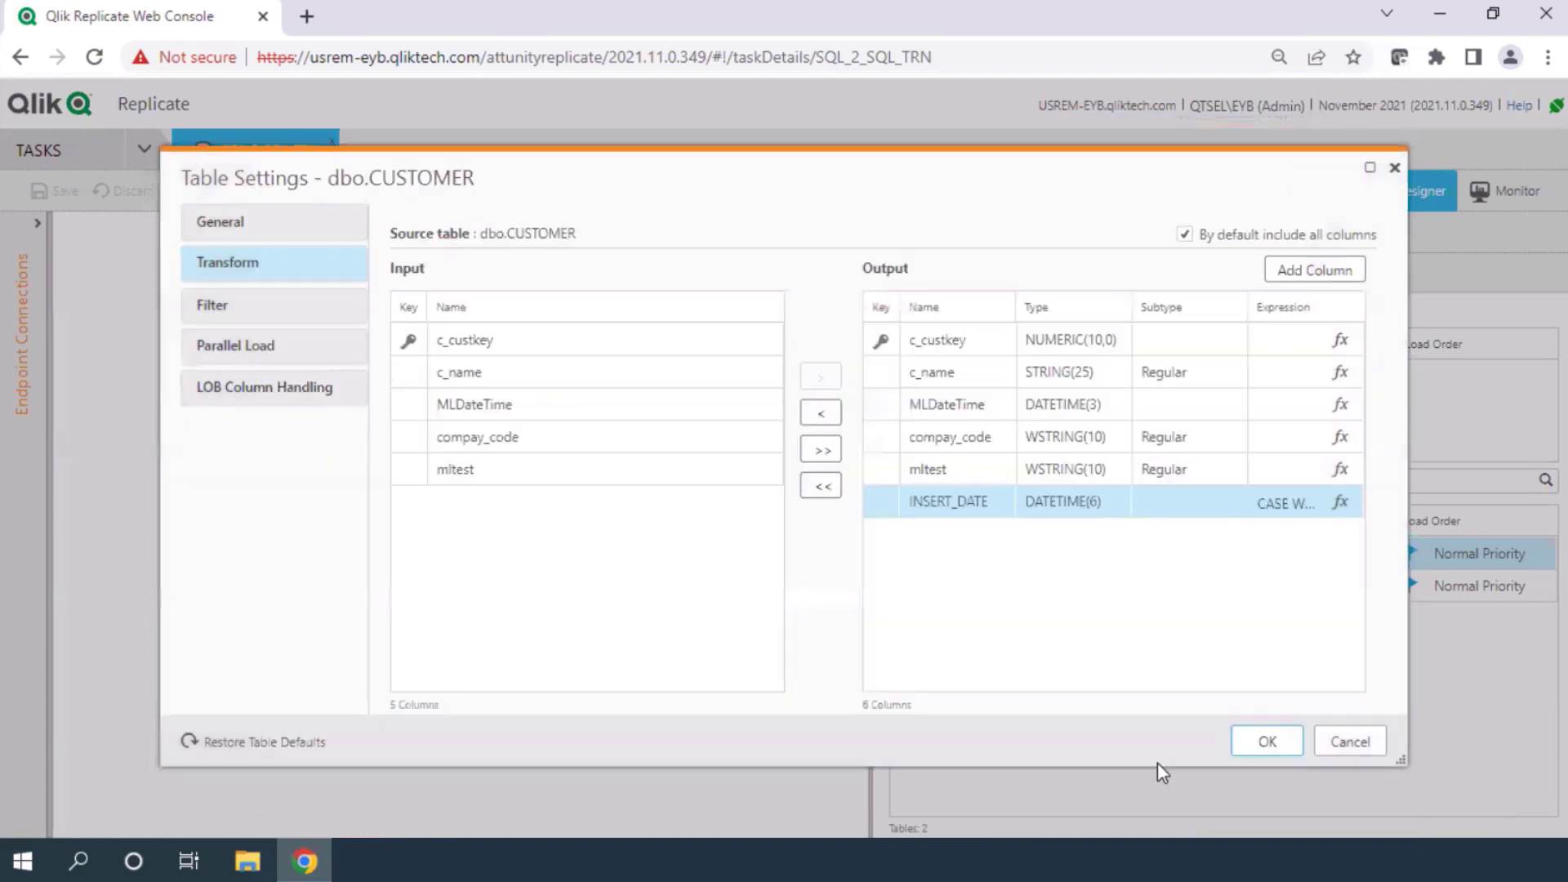
Save the dbo.CUSTOMER transformation with confirmation and rerun the task with a target reload, showing its change processing.
click(1267, 743)
click(900, 574)
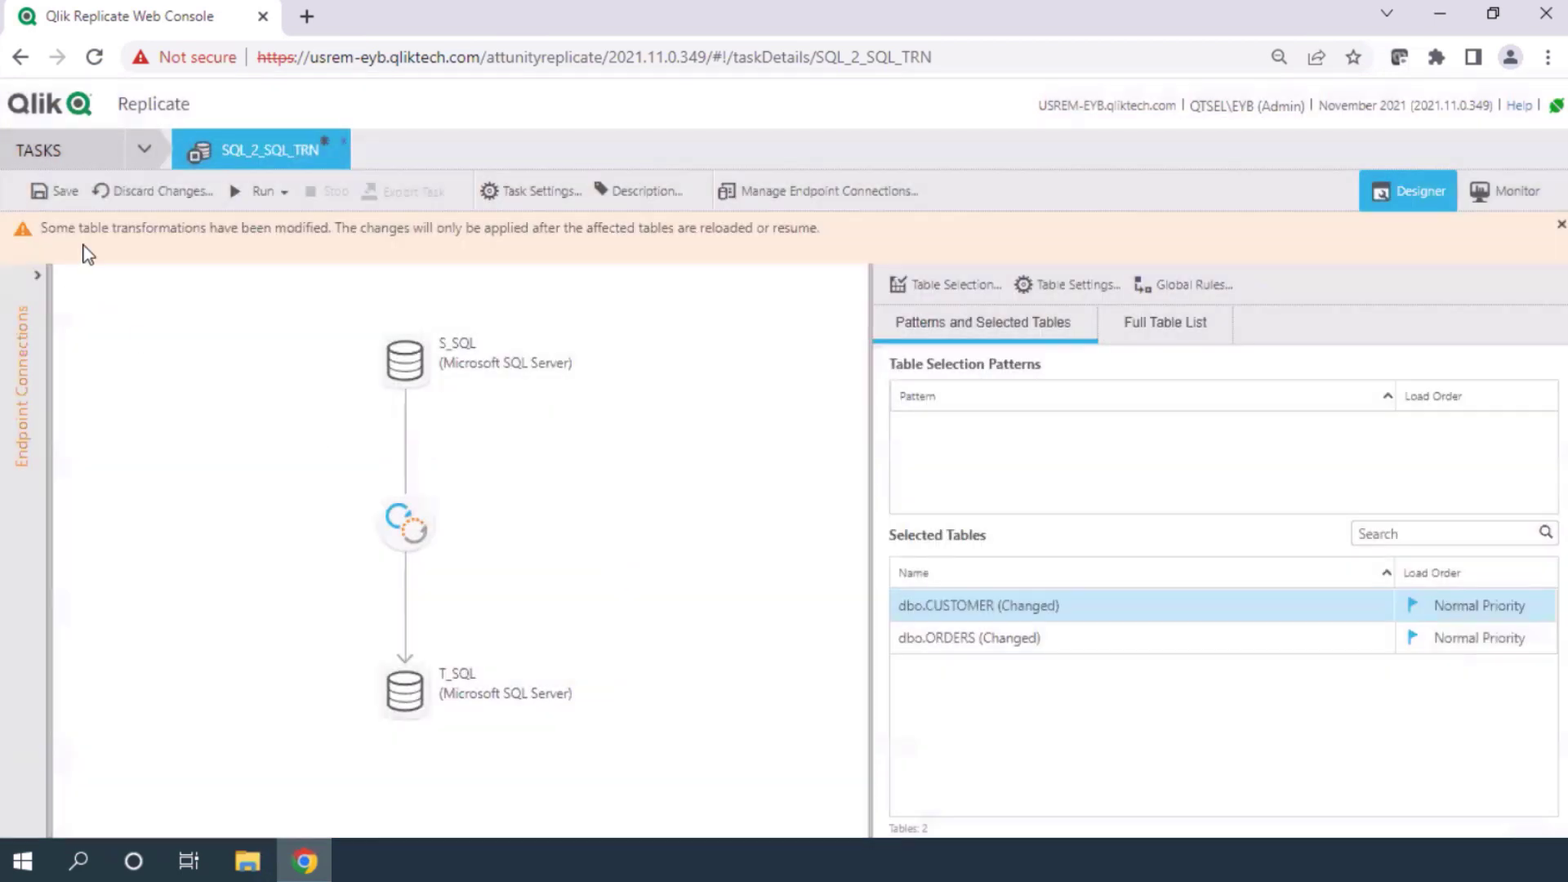
click(62, 192)
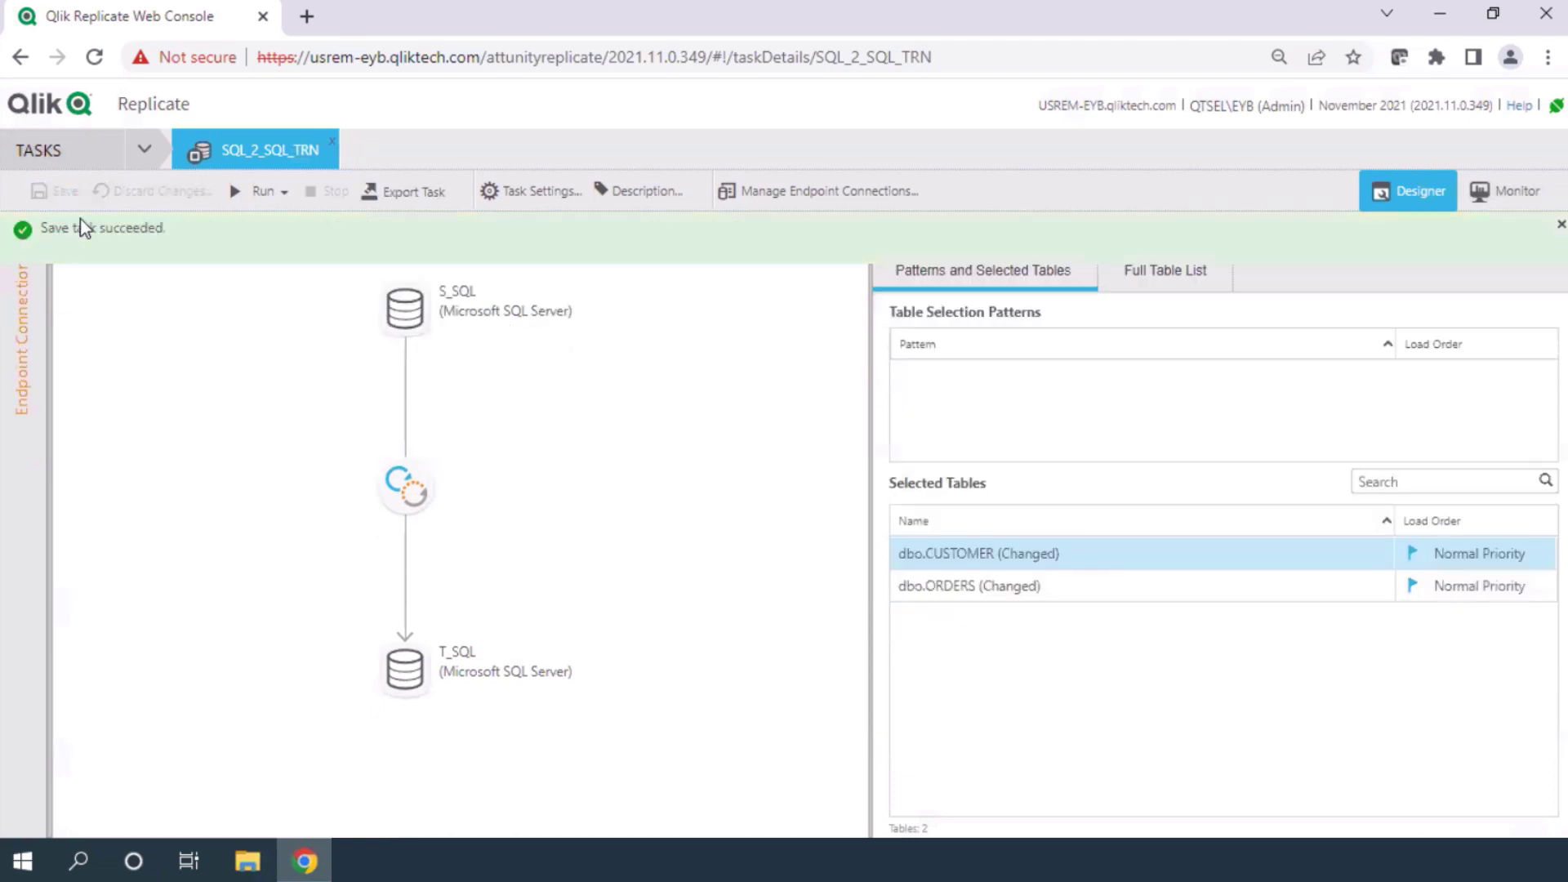
click(287, 196)
click(291, 259)
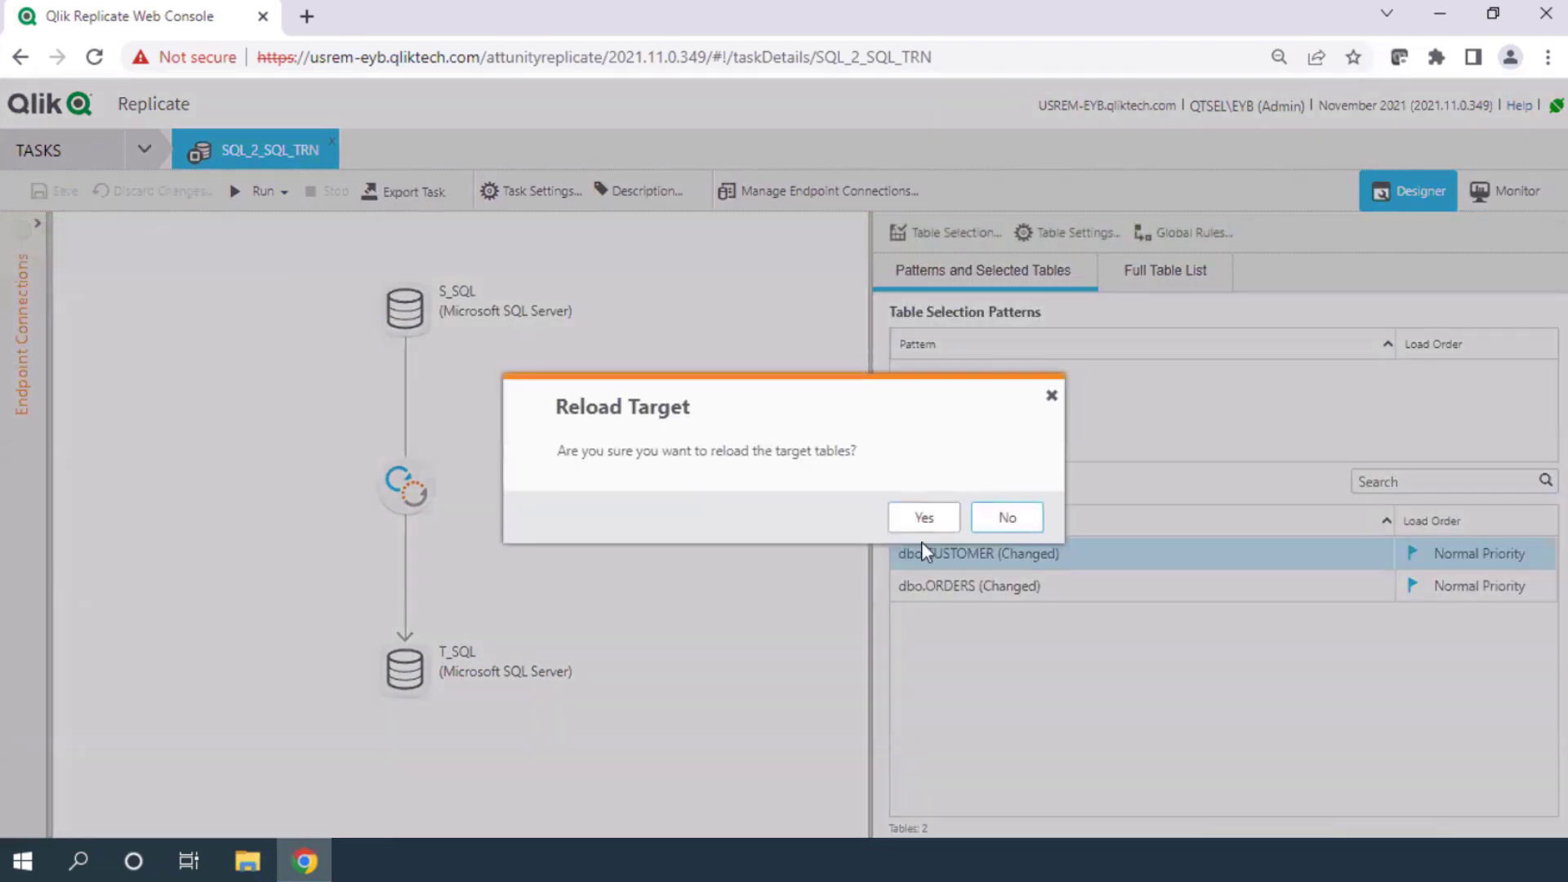
click(1008, 517)
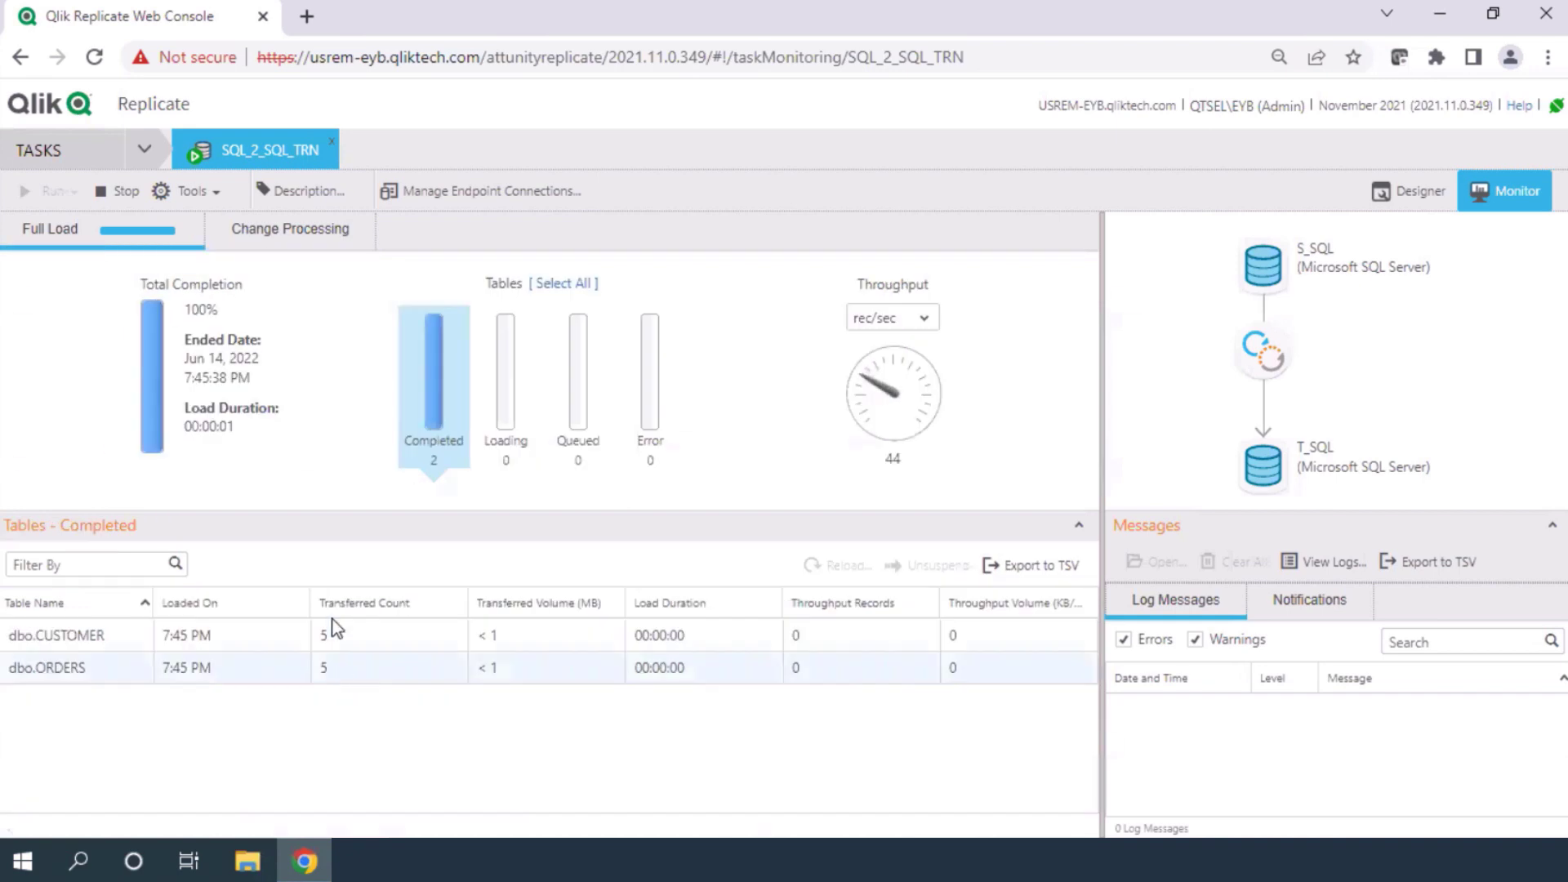
click(262, 237)
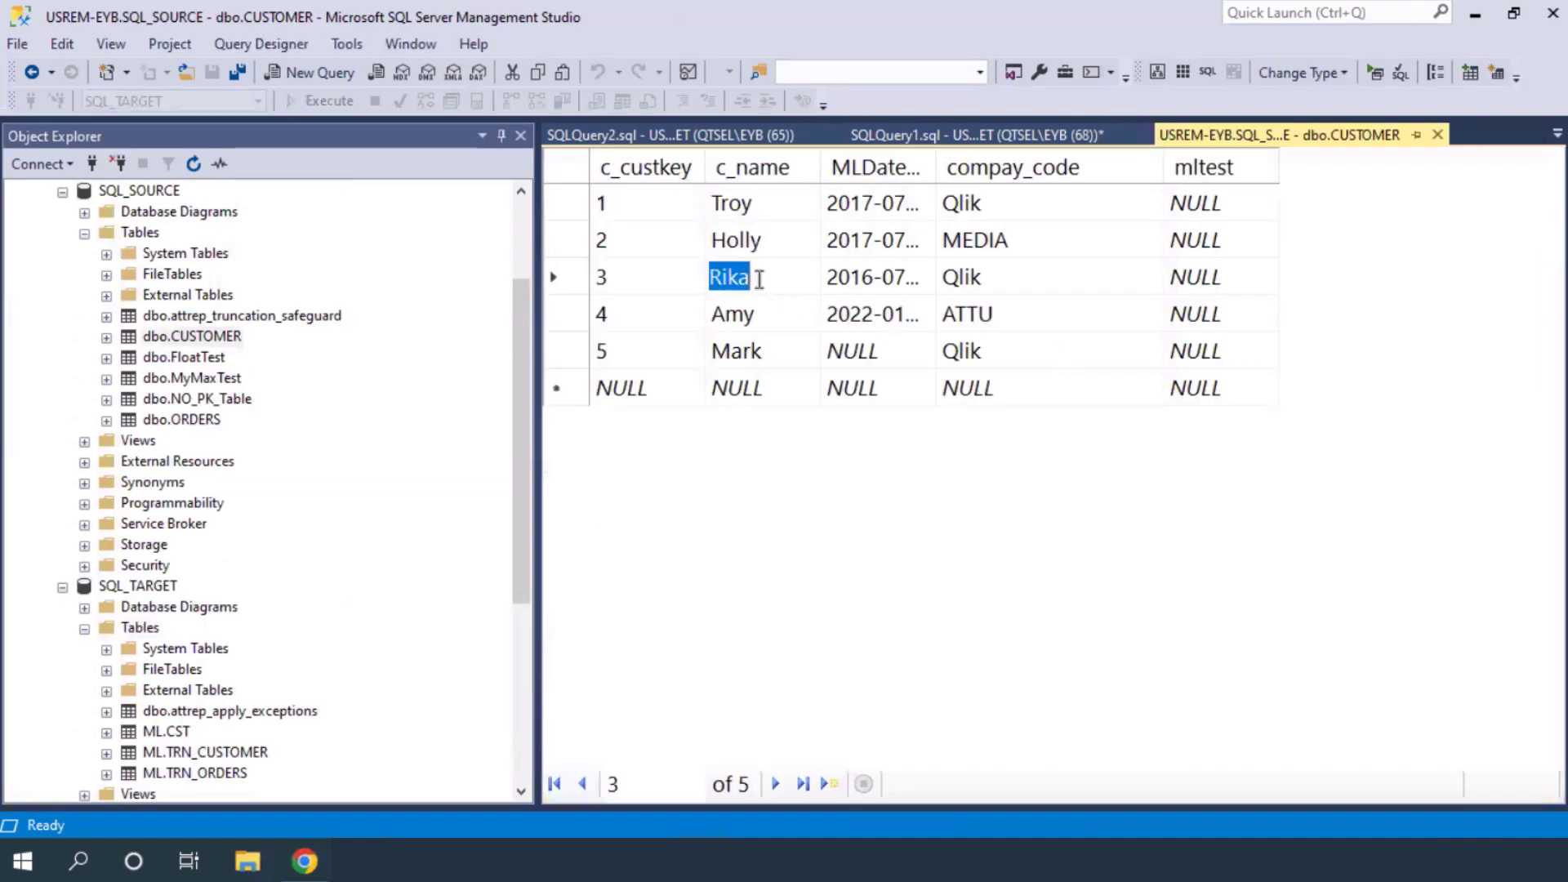
Enter new c_name values for customers 3 and 4 in source dbo.CUSTOMER, and check the date columns in the target ML.CST results.
text(Mike)
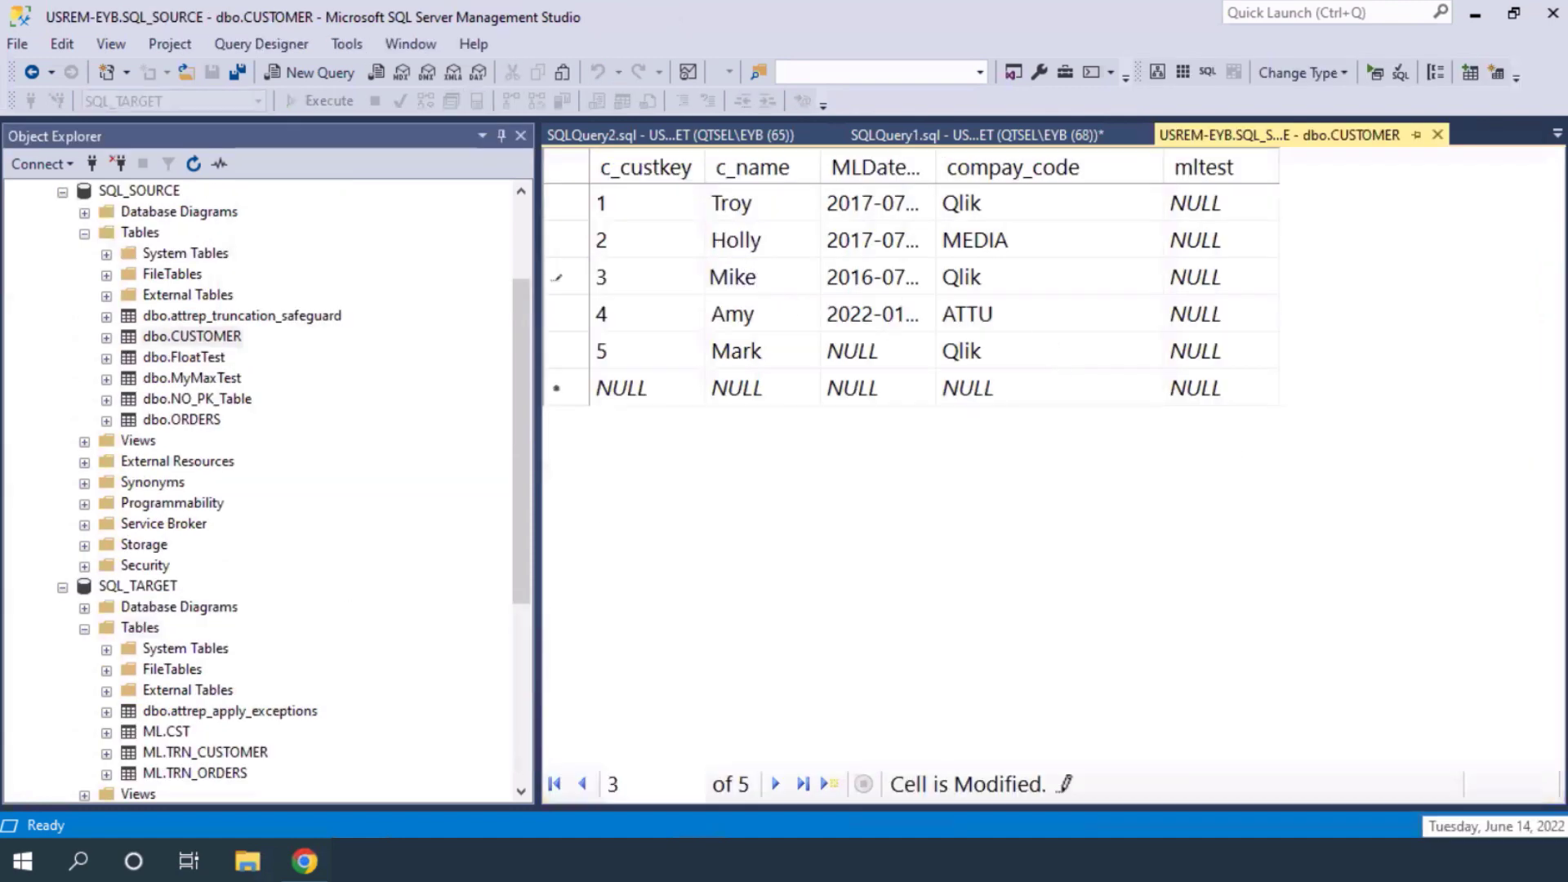
click(747, 320)
text(John)
click(772, 240)
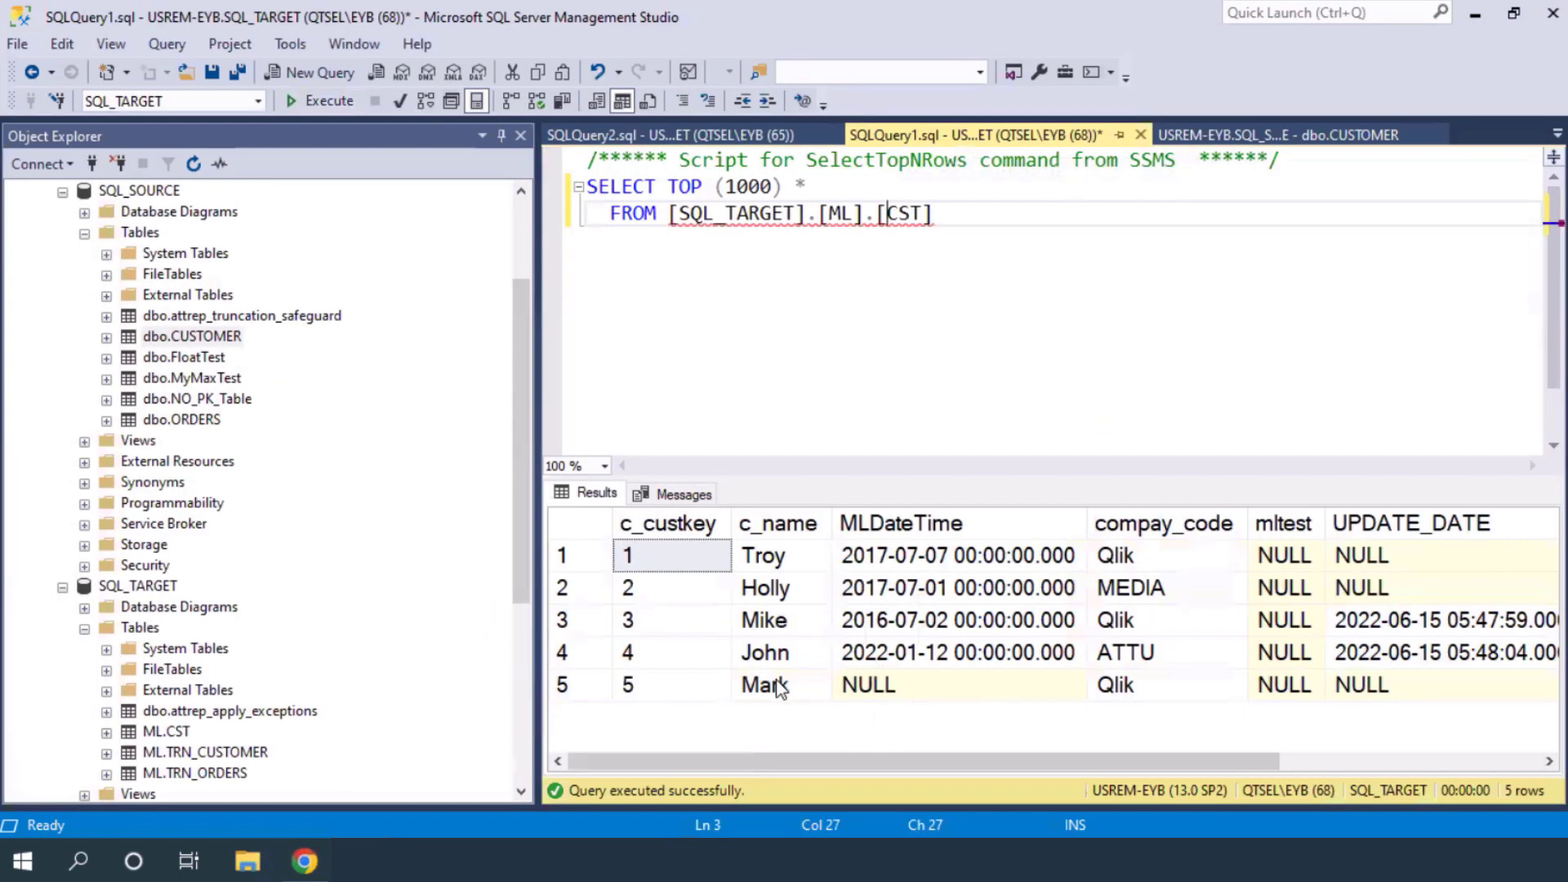
drag(1194, 762, 1453, 762)
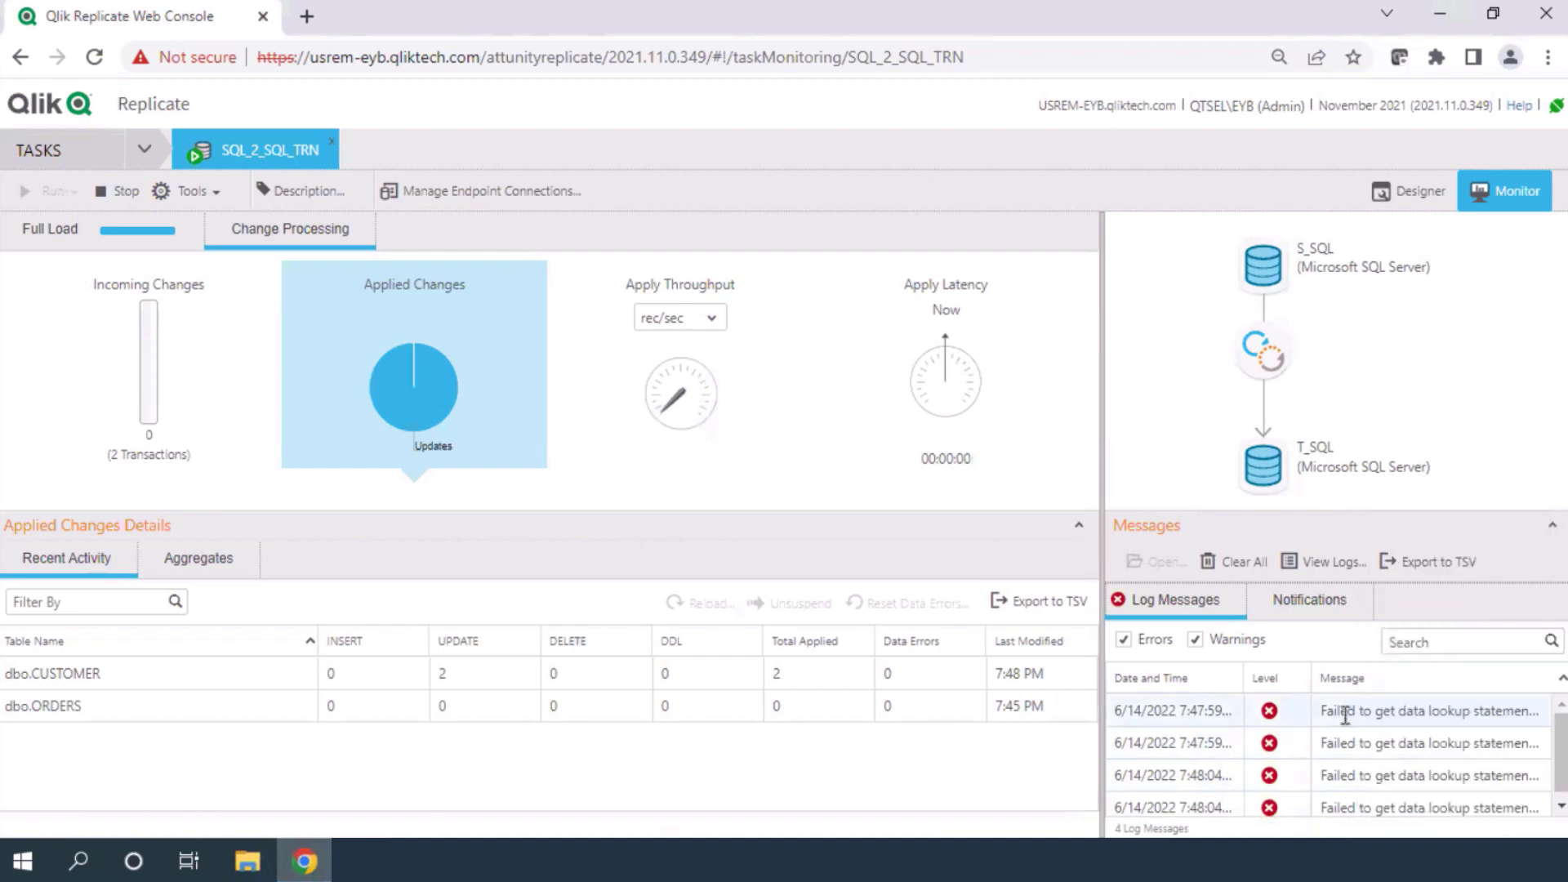
Examine the data lookup errors in Qlik Replicate's log messages and the matching TARGET_APPLY entries in the task log.
click(1345, 713)
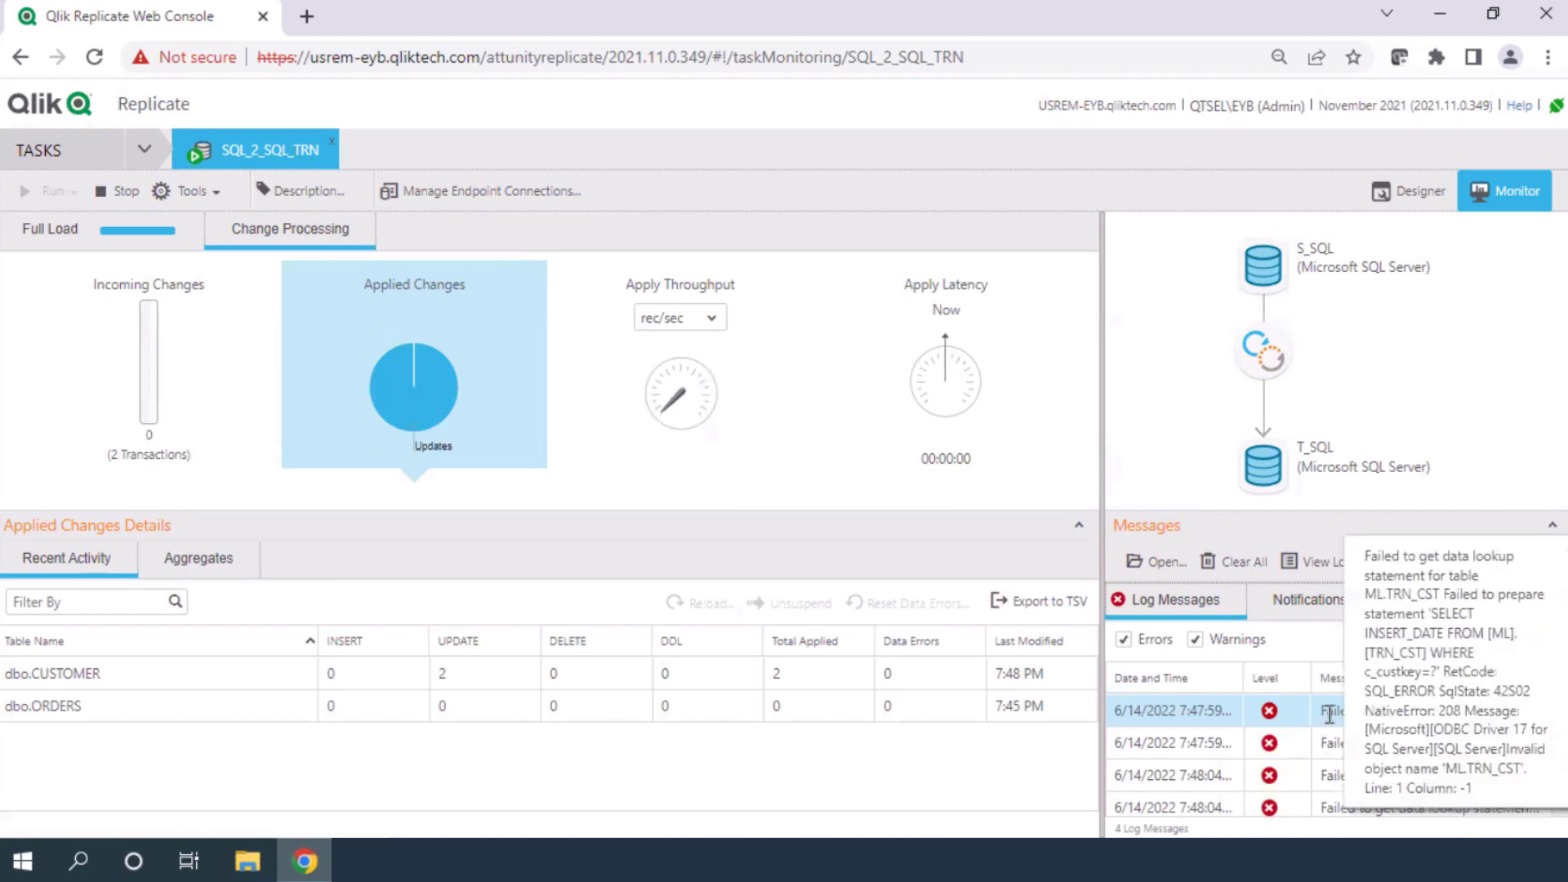
click(1301, 563)
scroll(1272, 616, down, 7)
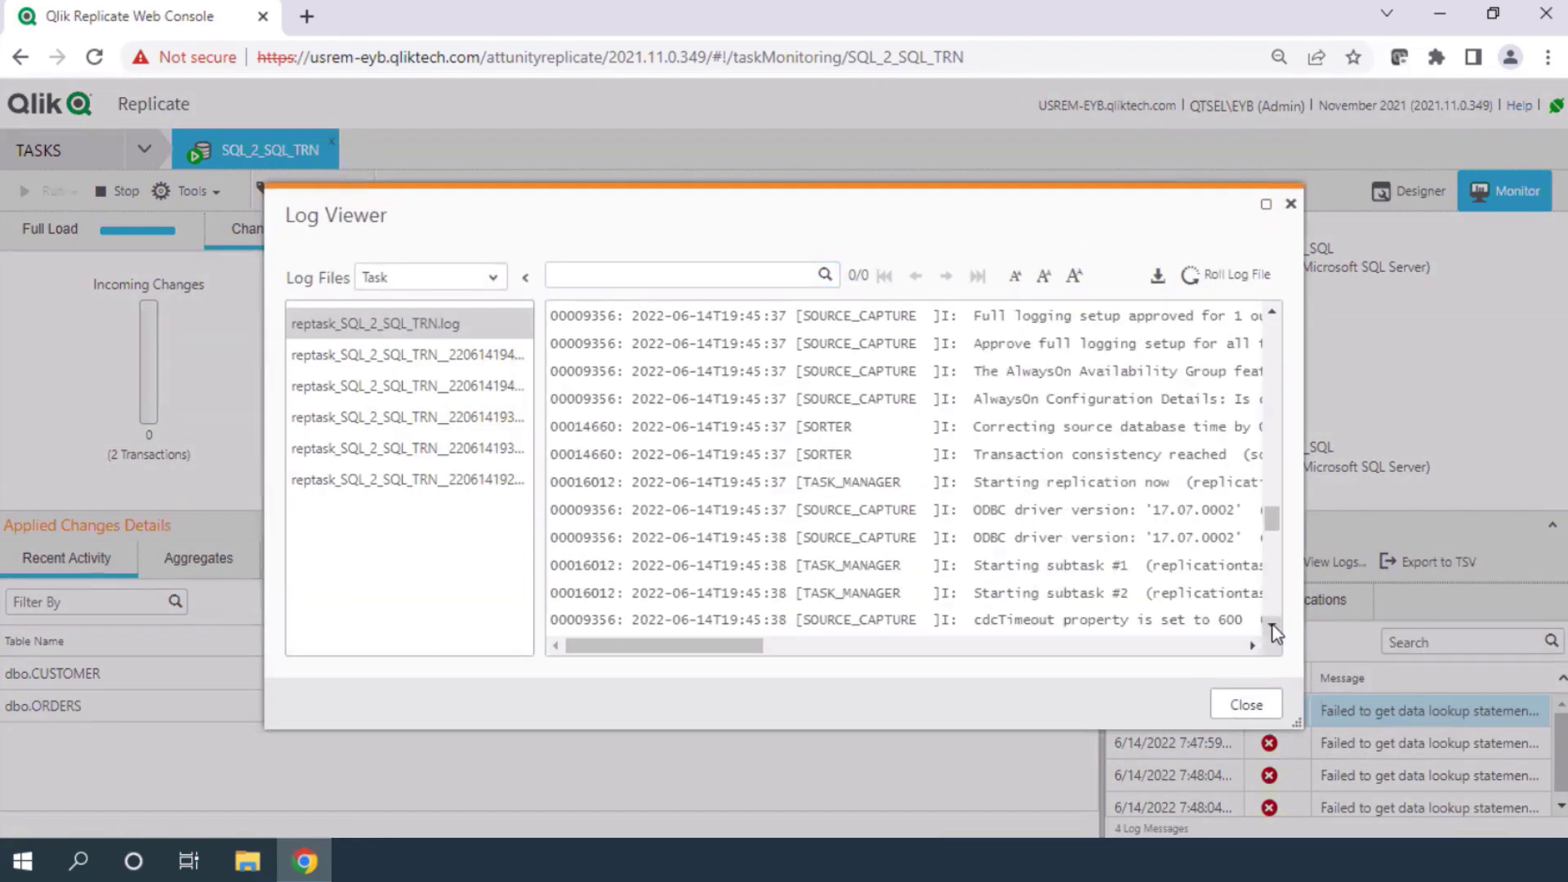
scroll(1275, 621, down, 10)
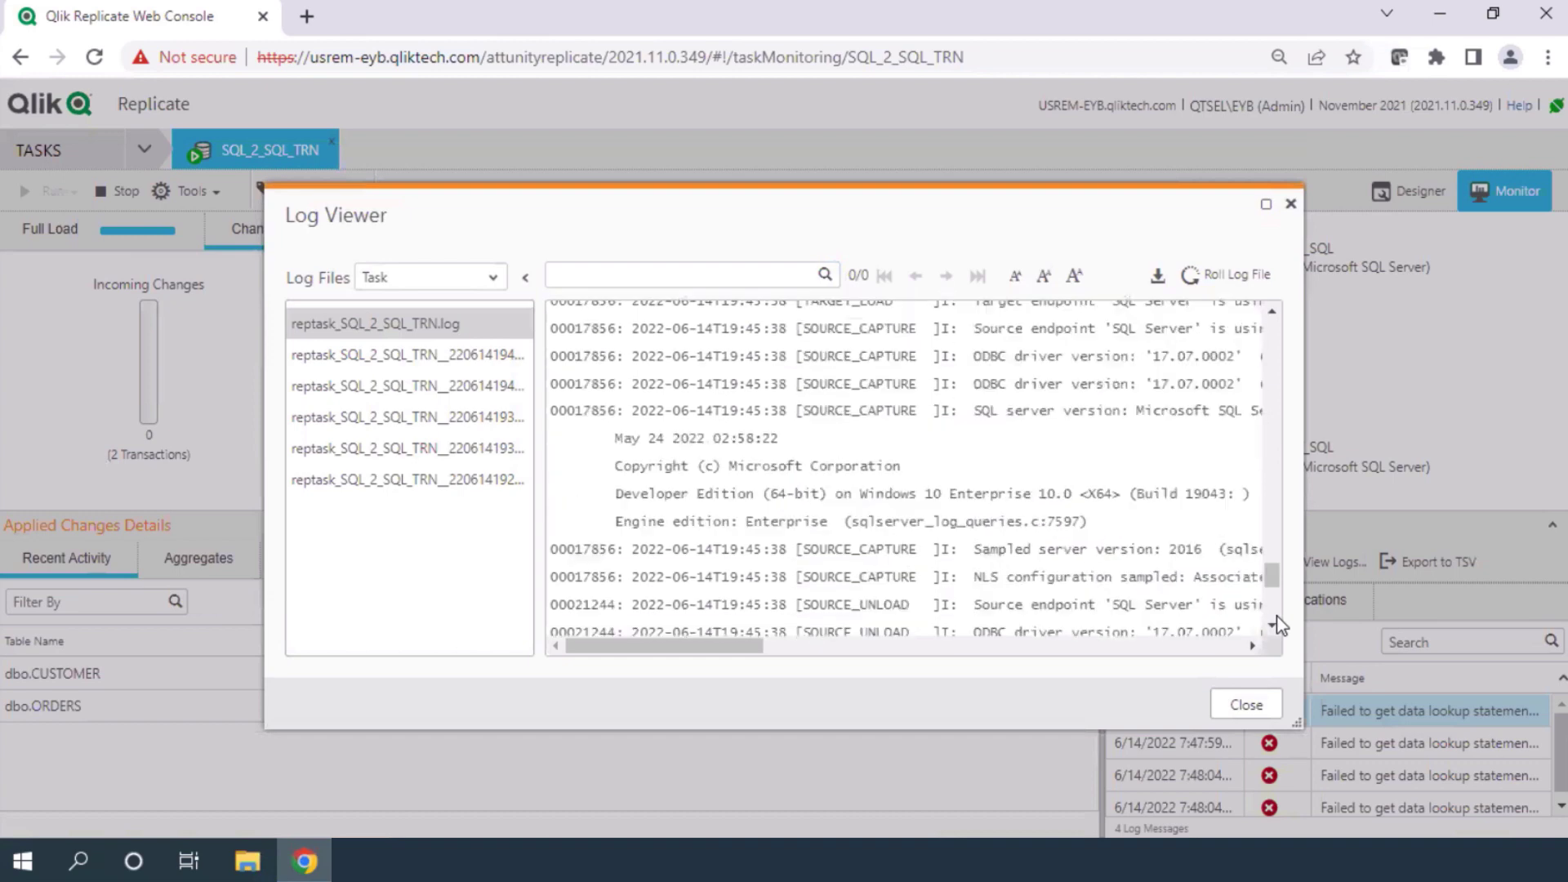
scroll(1274, 618, down, 8)
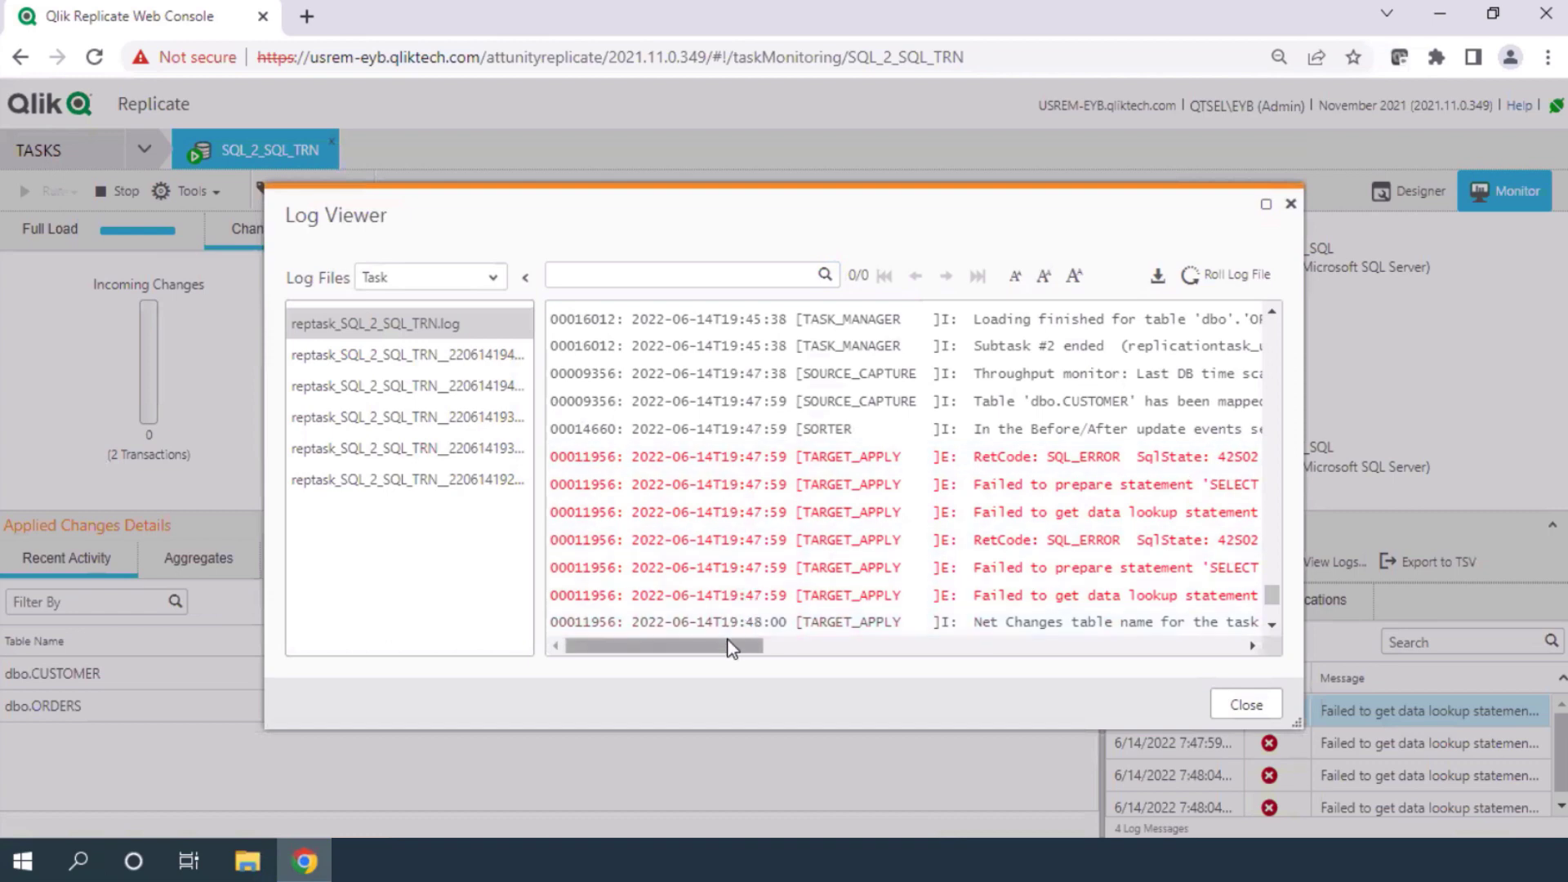
drag(729, 649, 845, 645)
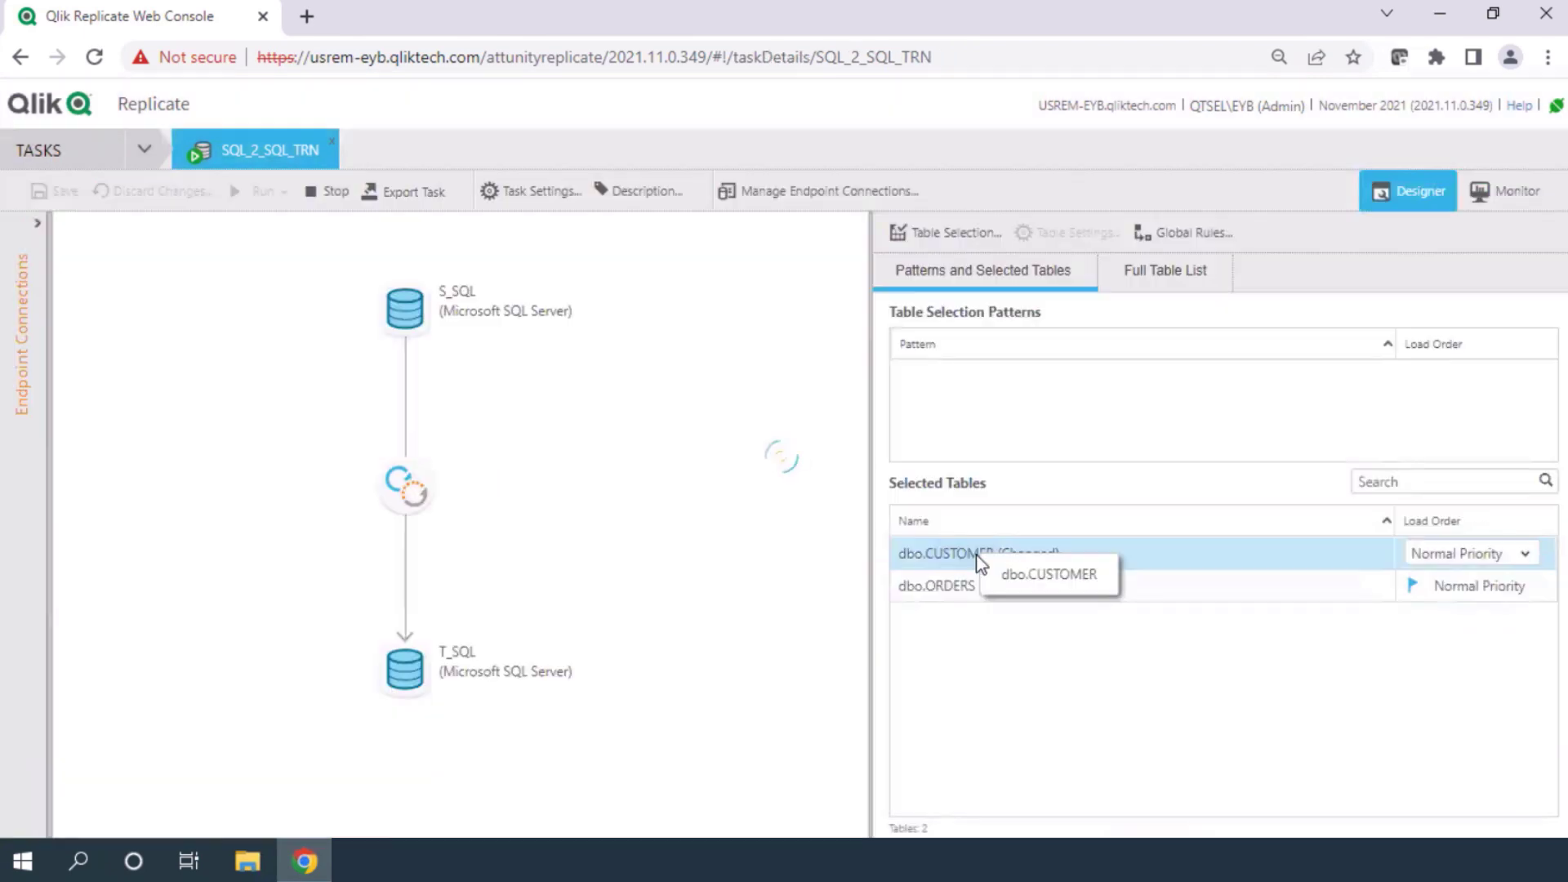
Change the target_lookup table in dbo.CUSTOMER's INSERT_DATE expression to CST, parse the expression and accept it.
double_click(984, 558)
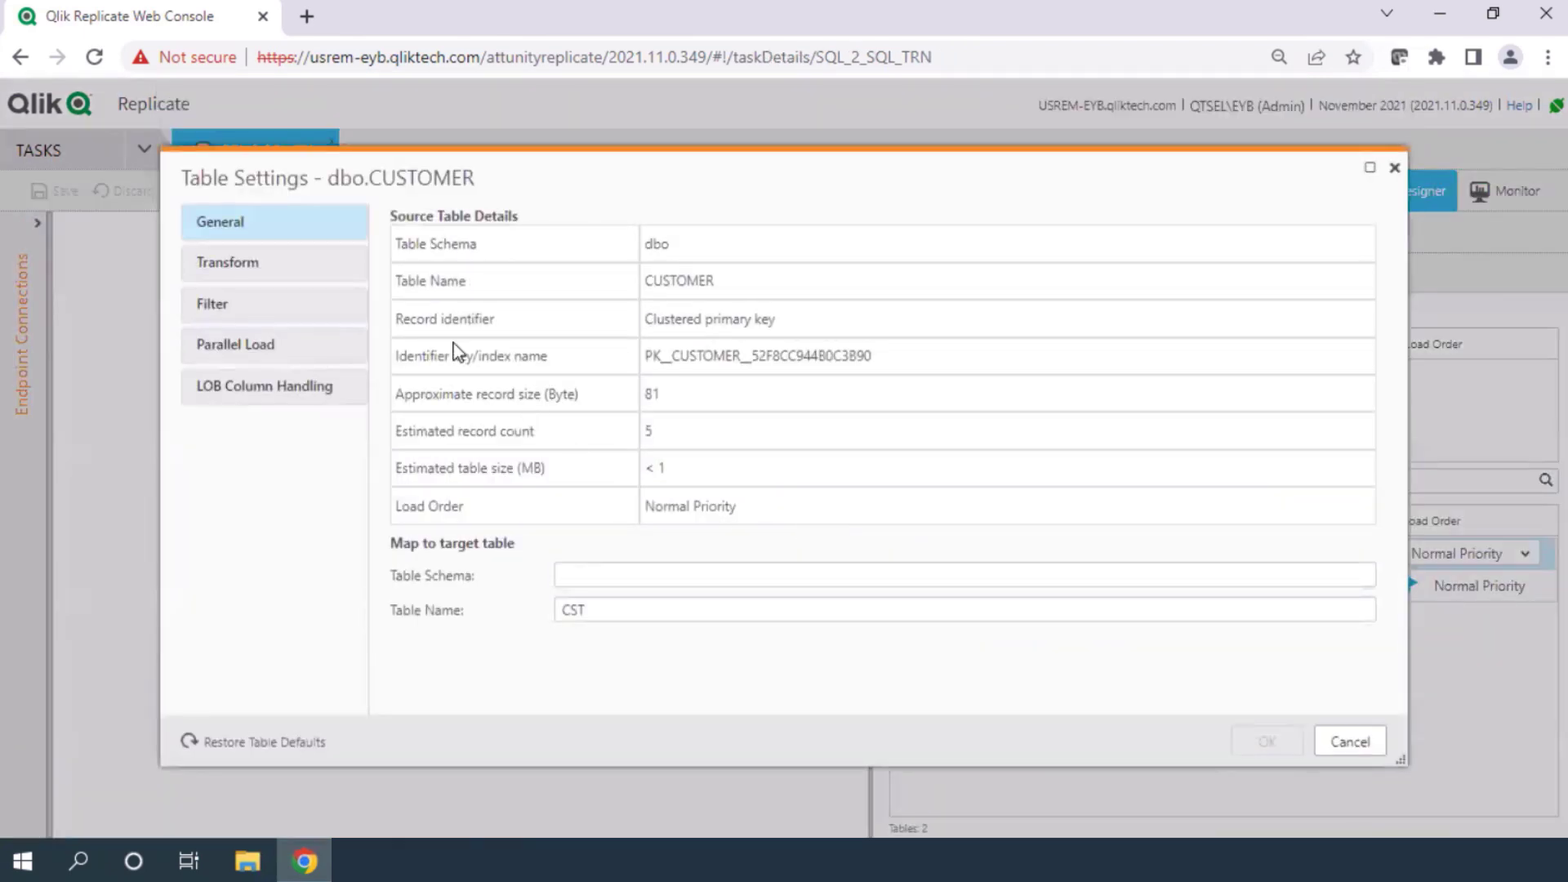
click(243, 265)
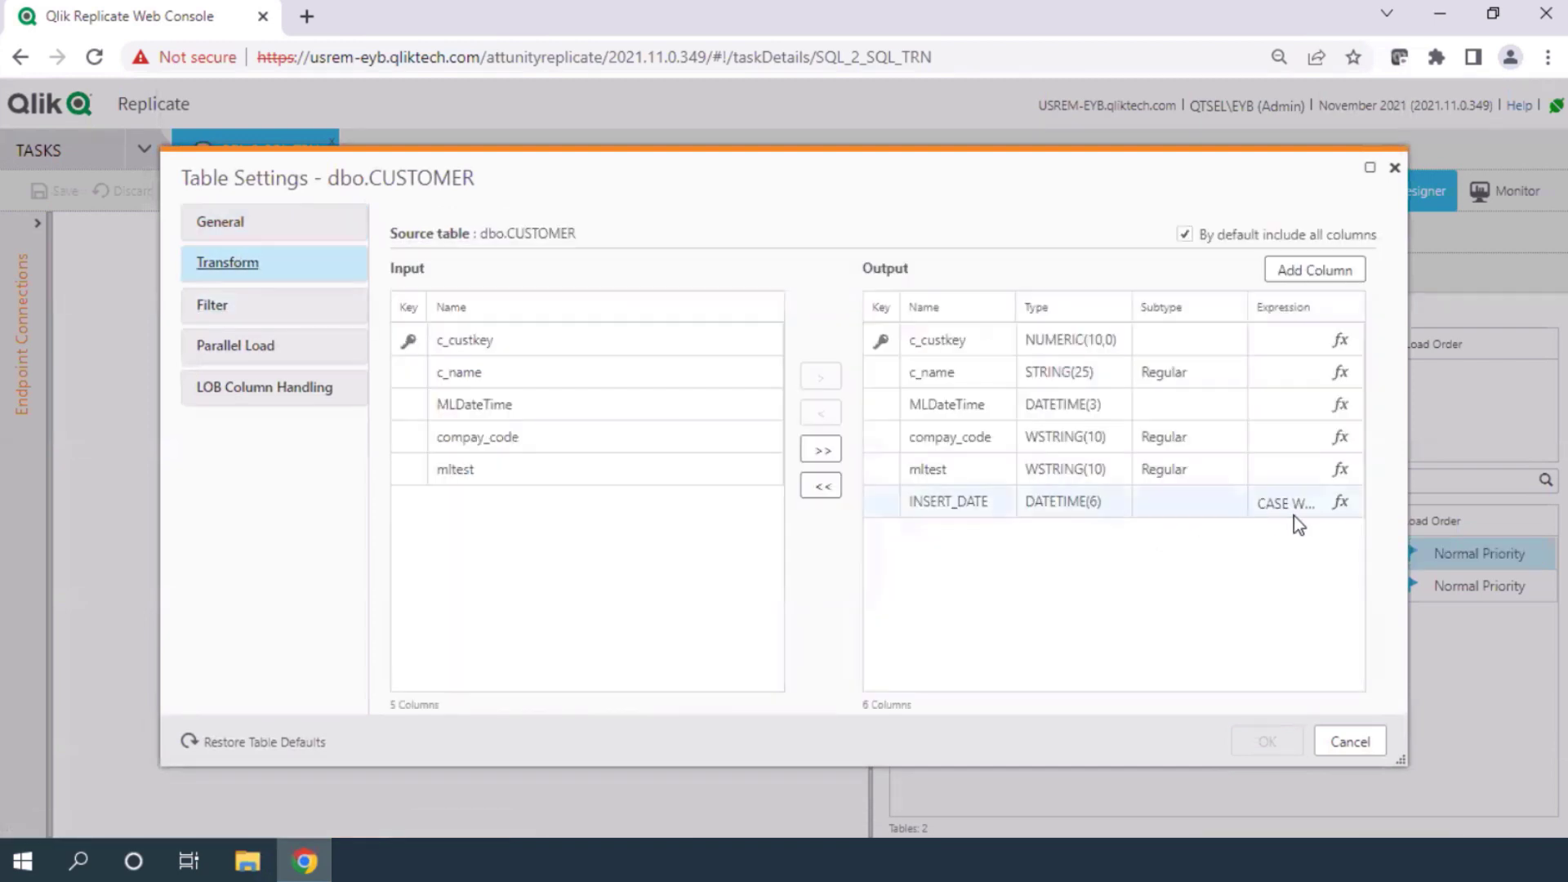
click(1340, 502)
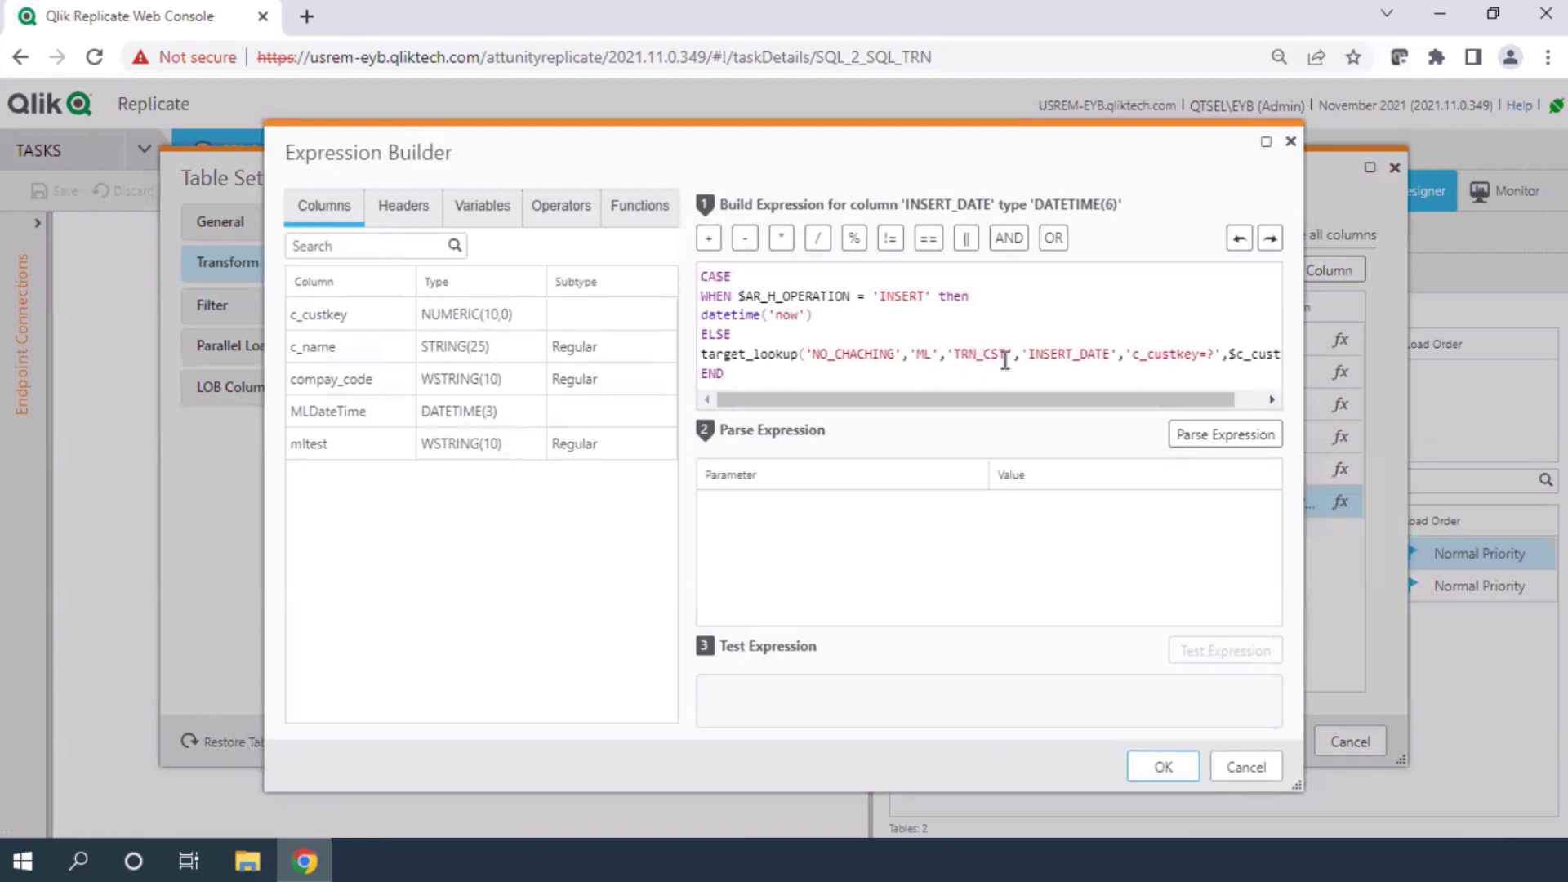
drag(985, 359, 956, 359)
key(BackSpace)
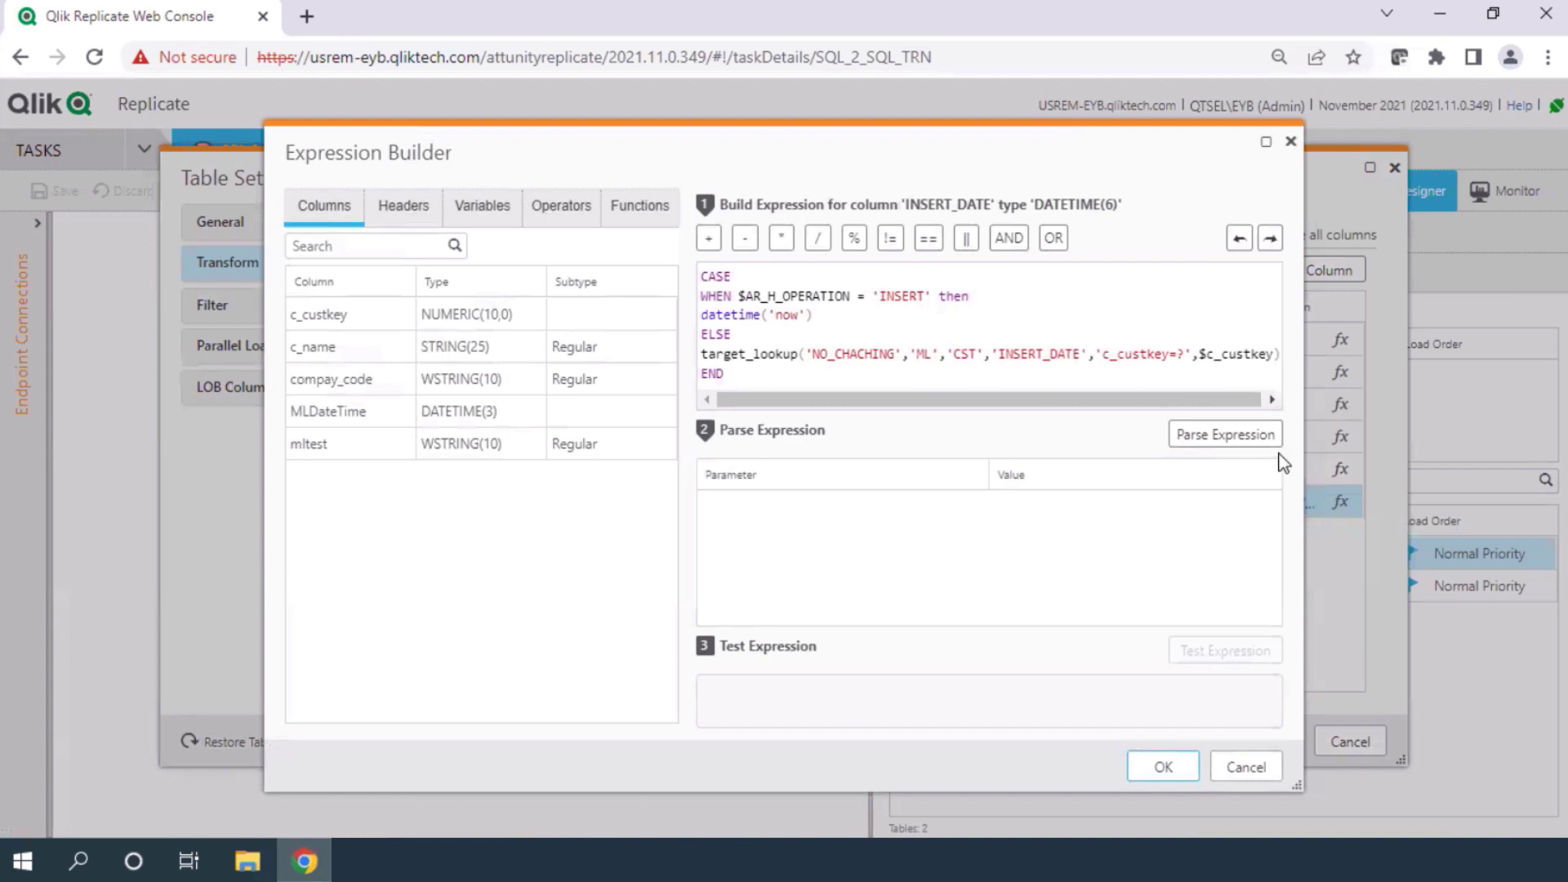
click(1225, 437)
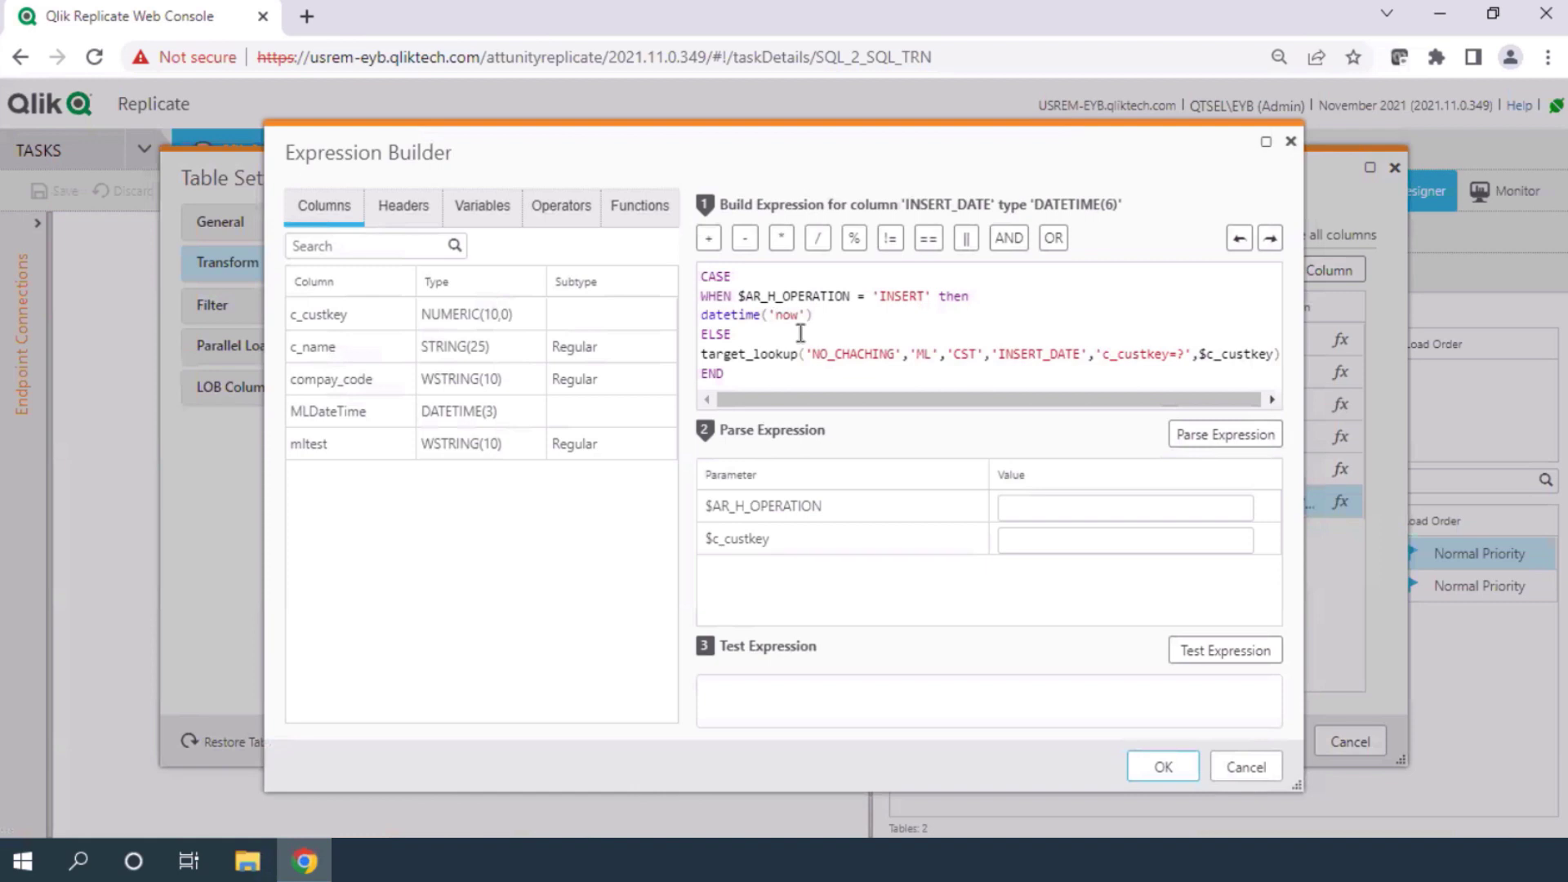
key(ctrl+a)
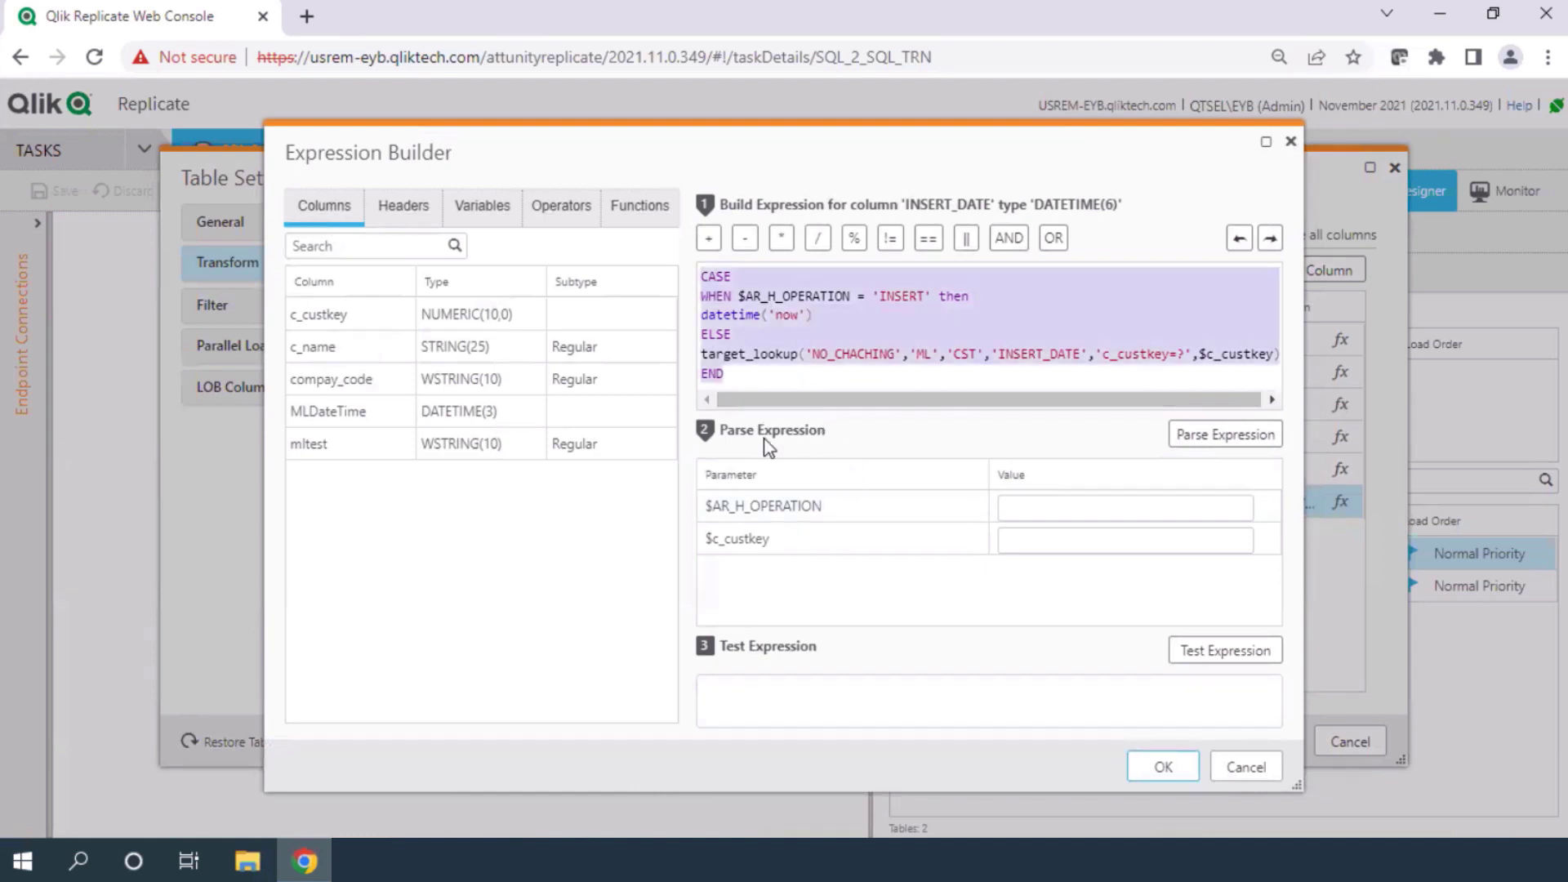
click(1170, 768)
Save the corrected dbo.CUSTOMER transformation with confirmation, stopping the running task to save its changes.
click(1258, 743)
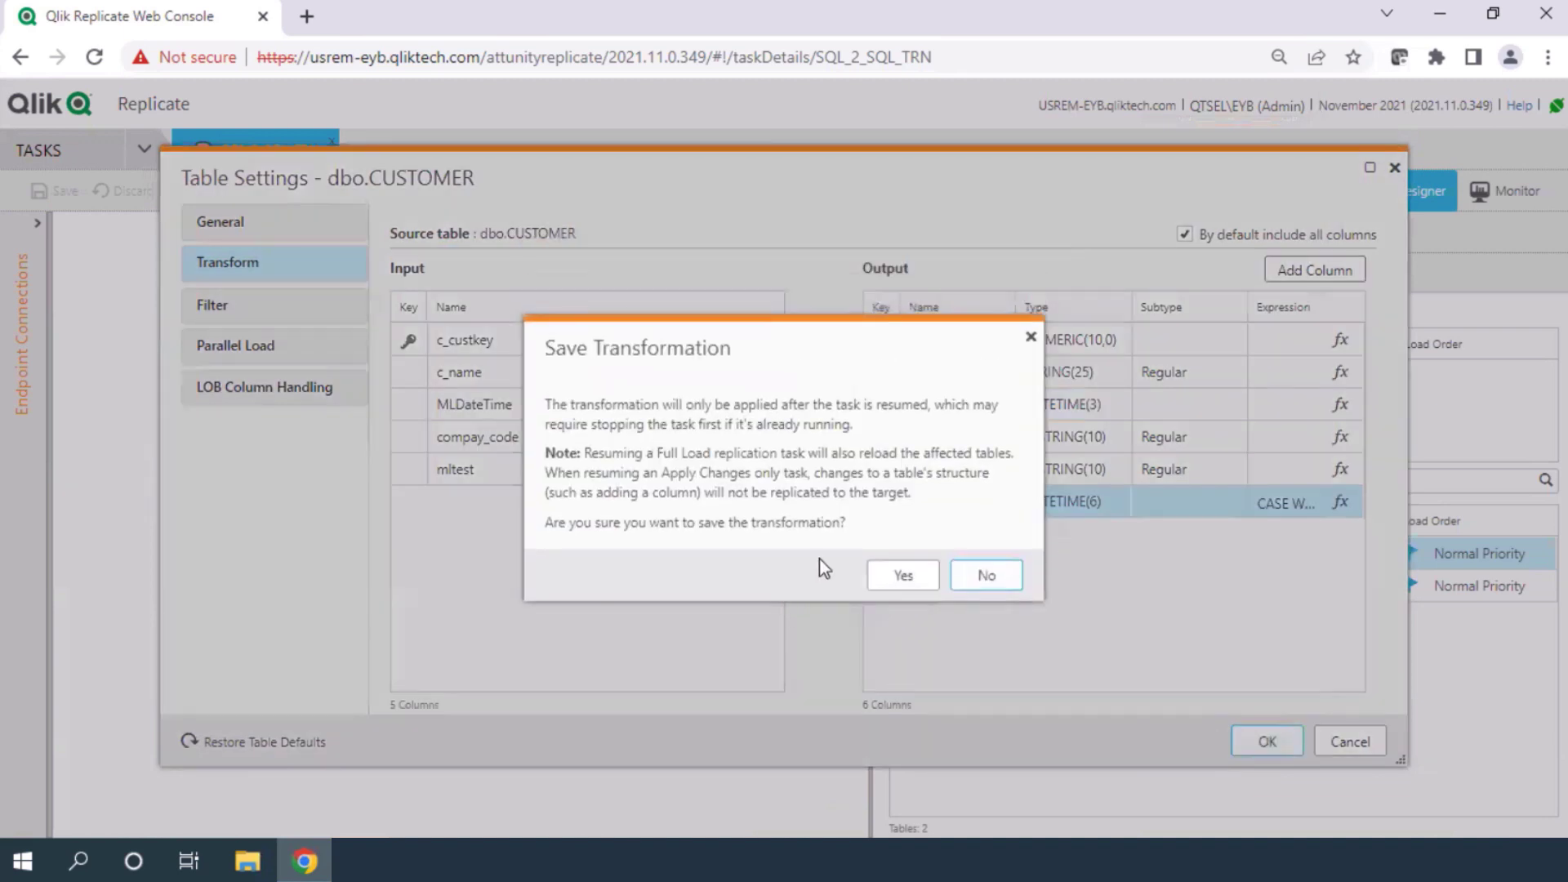
click(903, 575)
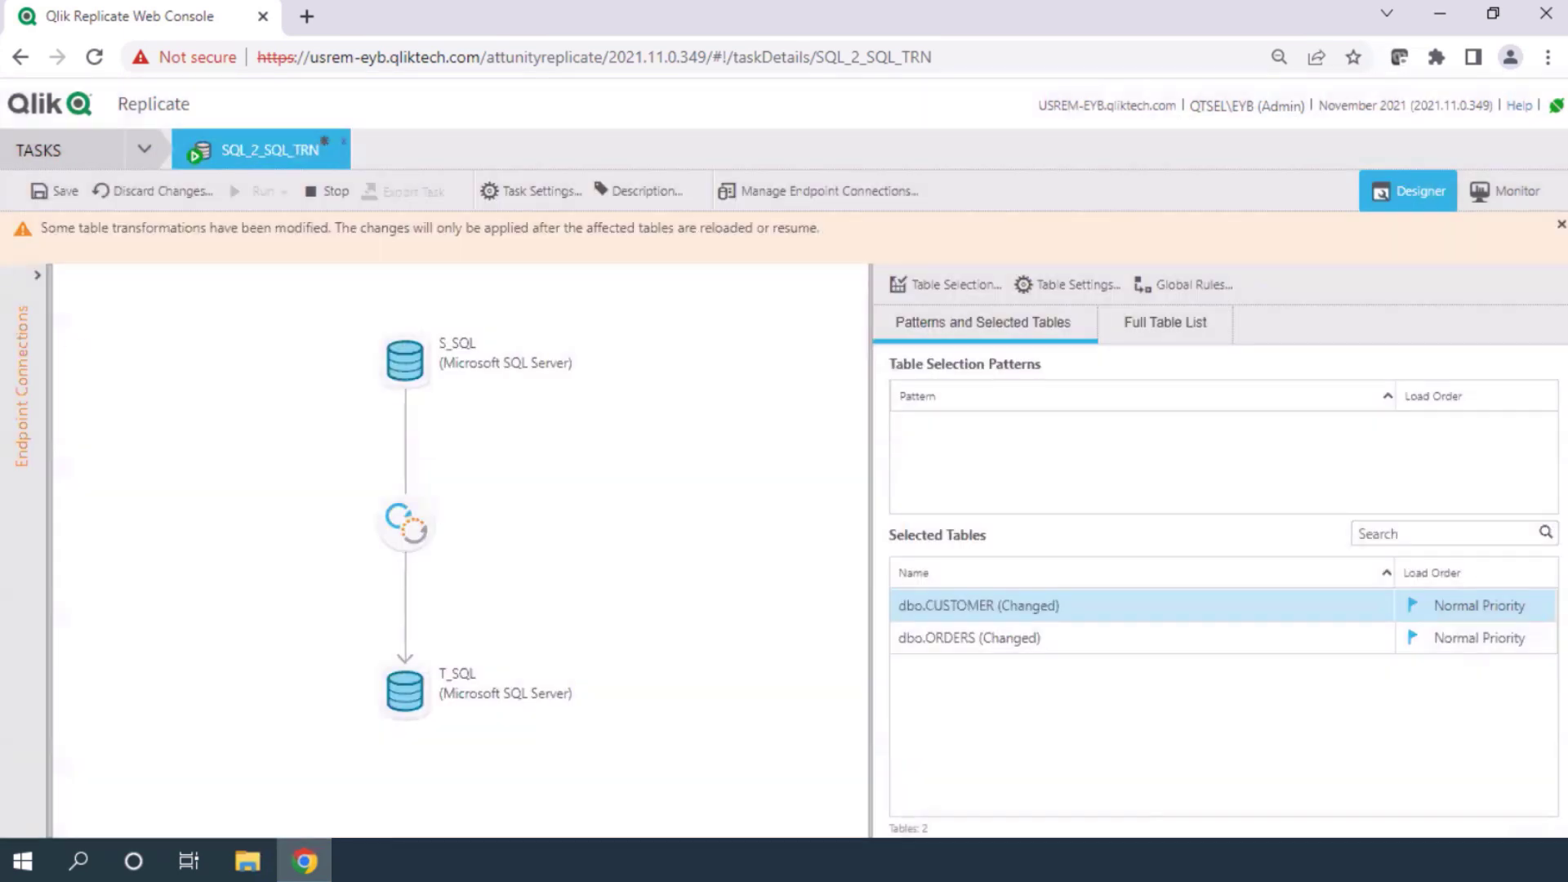
click(55, 196)
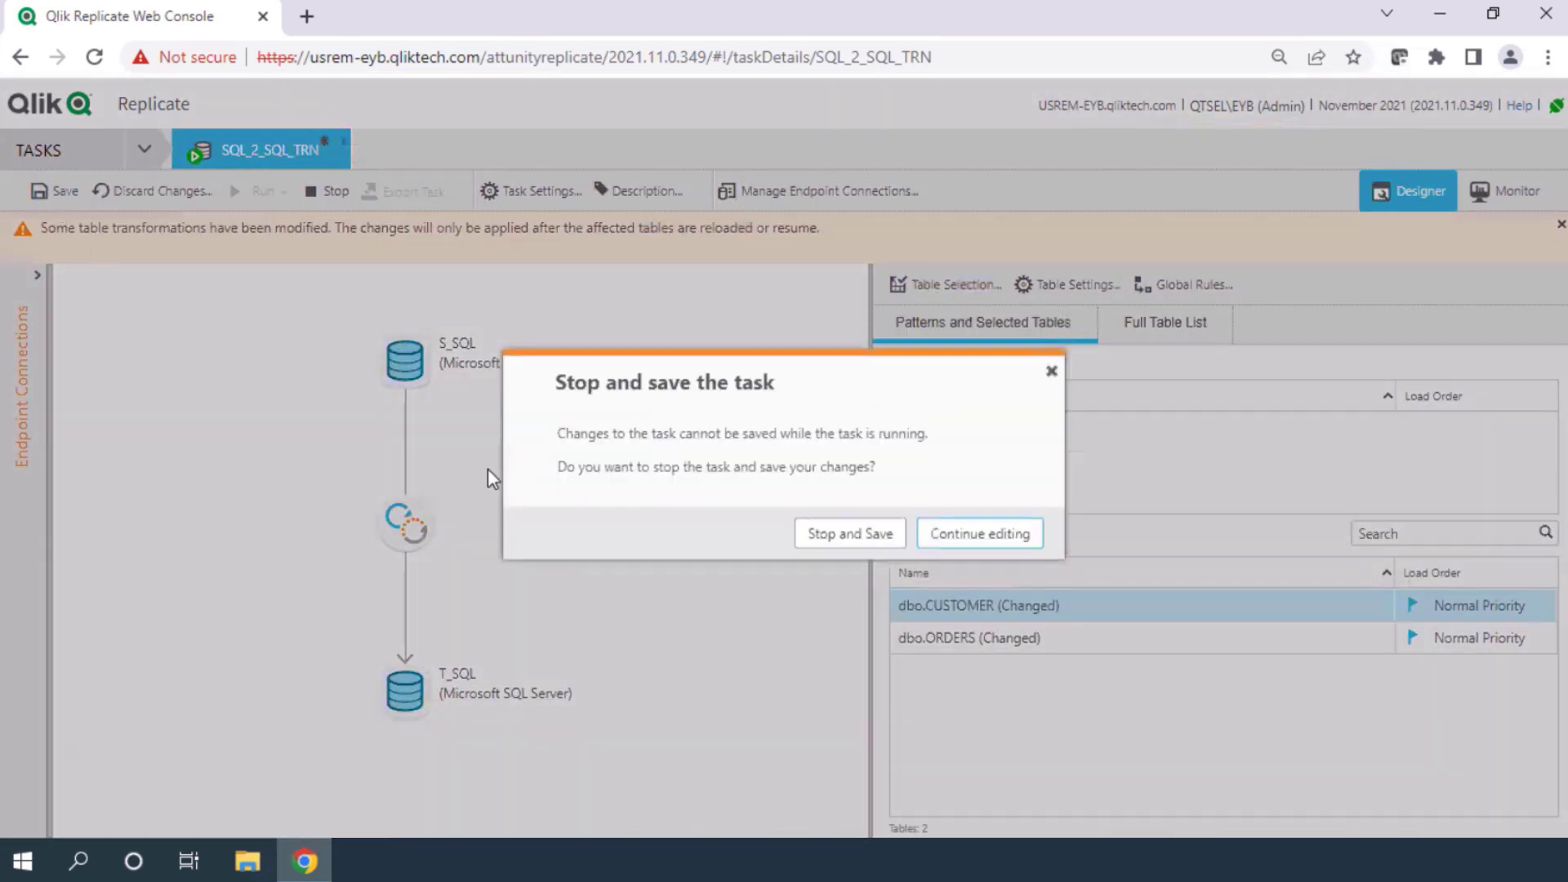
click(848, 537)
click(909, 529)
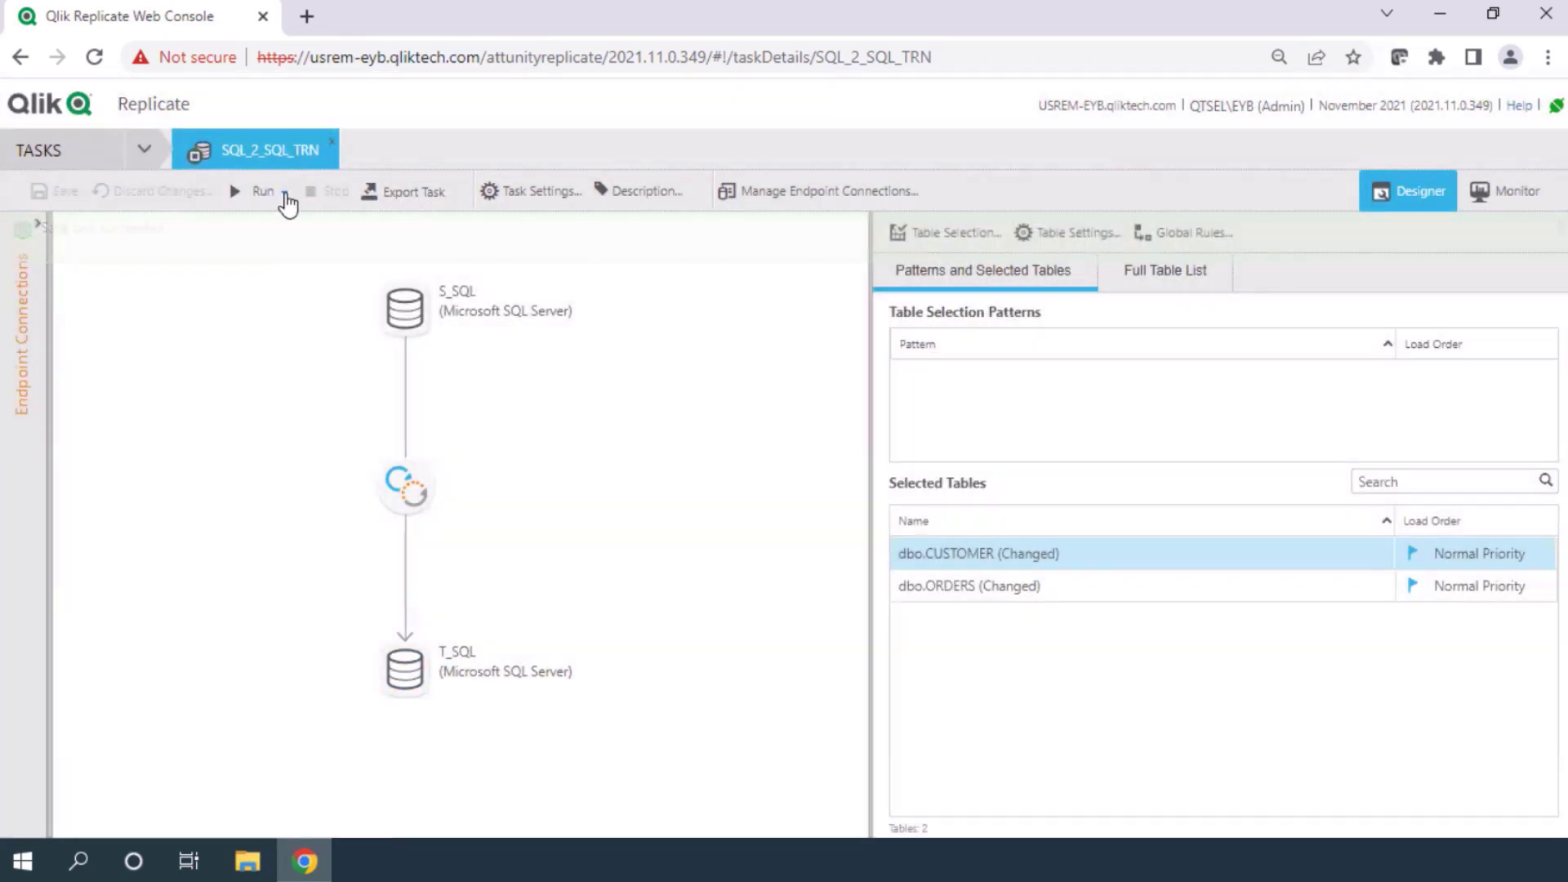
Run the SQL_2_SQL_TRN task with a confirmed reload of the target tables and show its change processing.
click(273, 192)
click(290, 260)
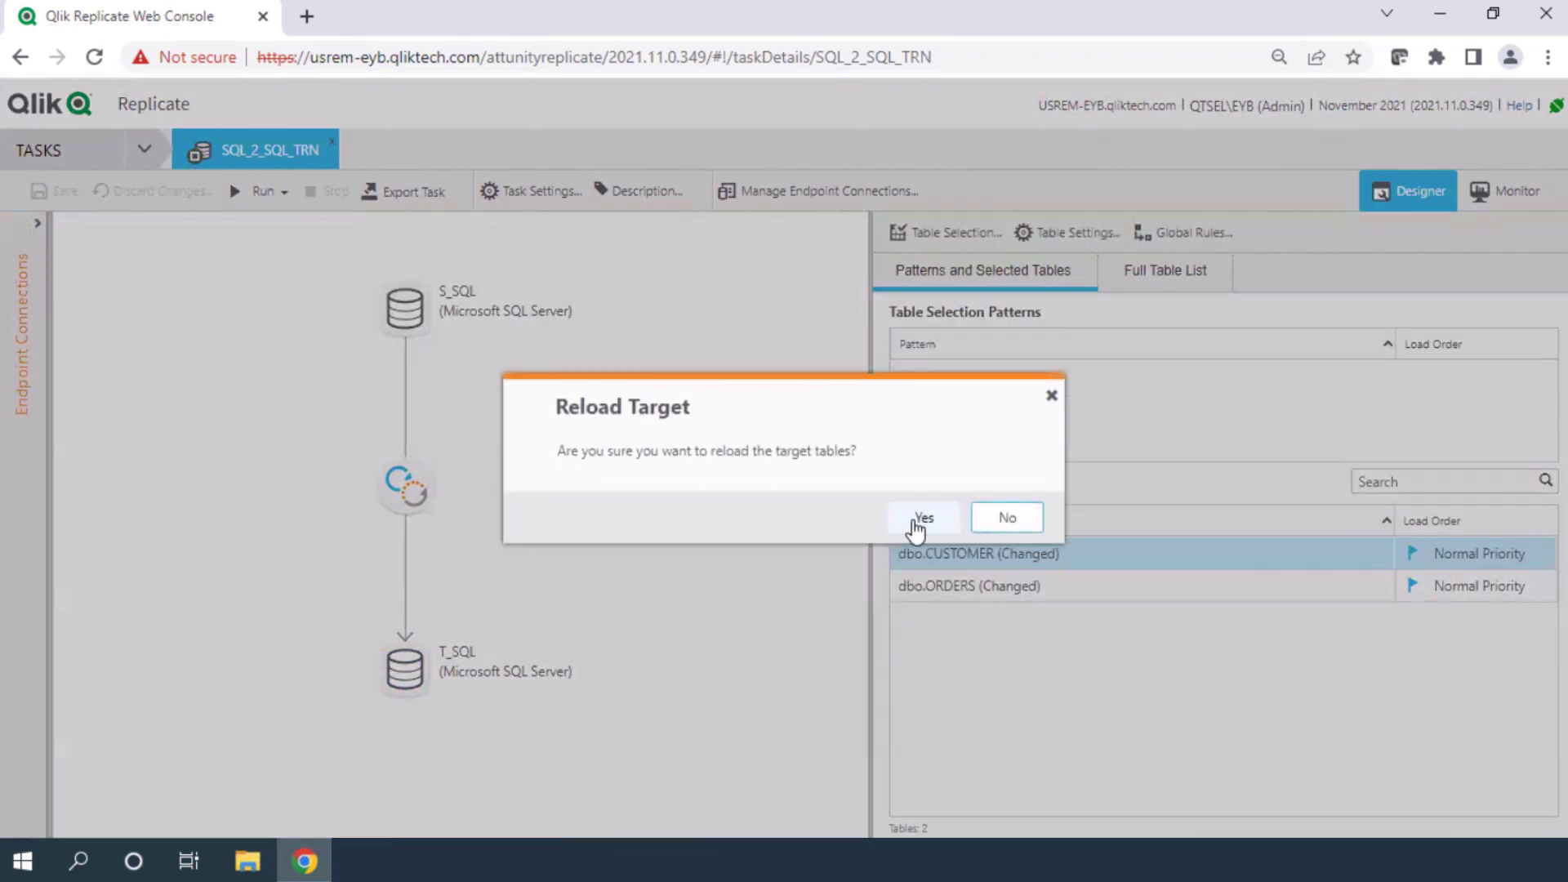
click(920, 523)
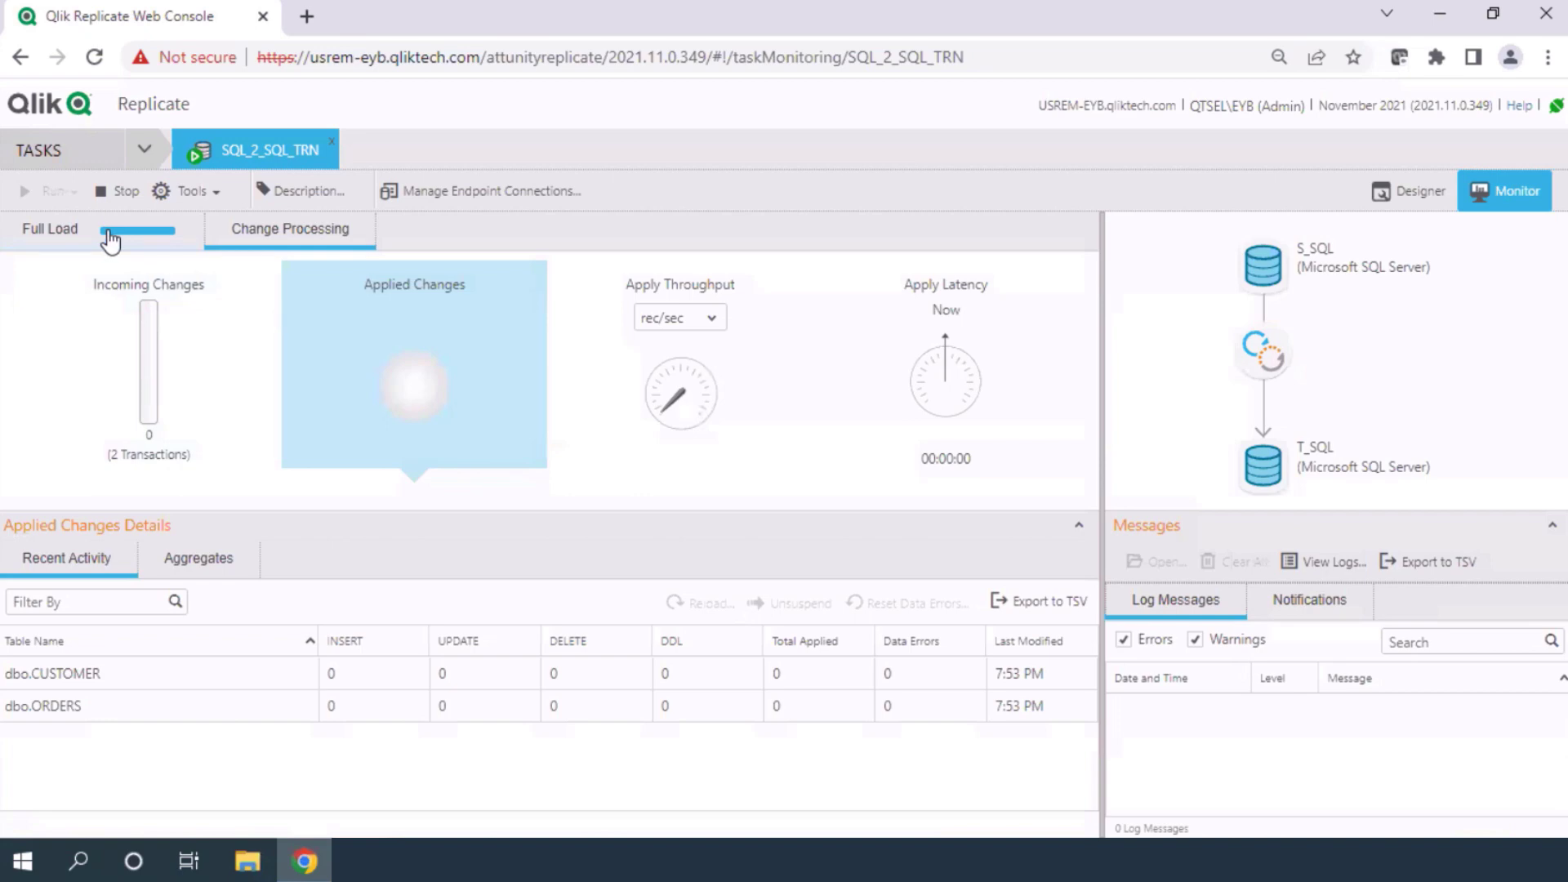
click(290, 229)
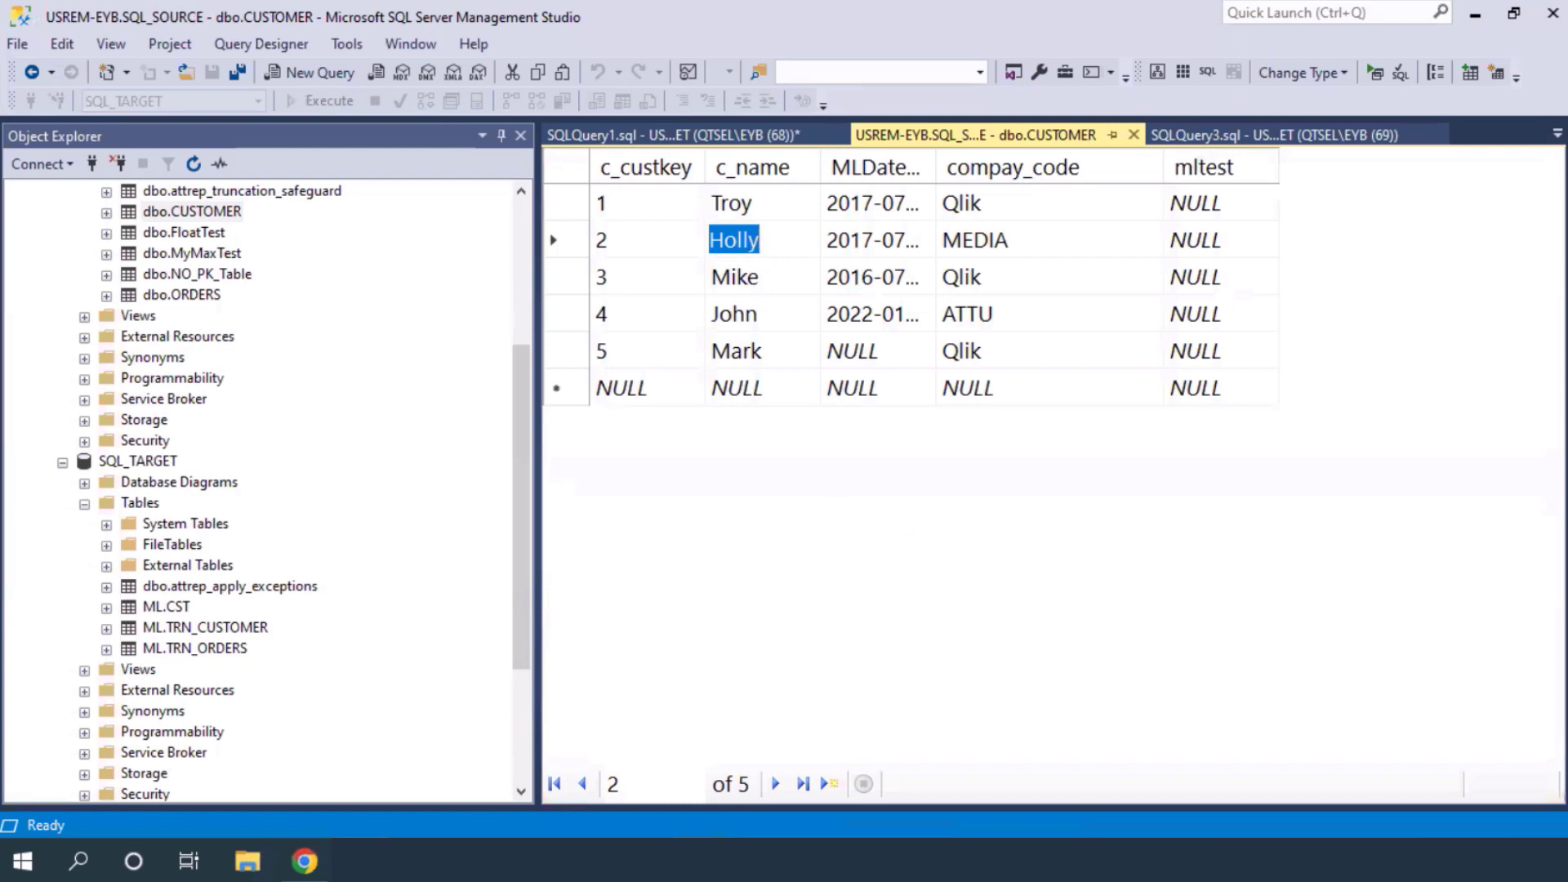
In SSMS, enter new c_name values for customers 2, 5 and 4 in source dbo.CUSTOMER, and check UPDATE_DATE and INSERT_DATE in target ML.CST.
text(Ralph)
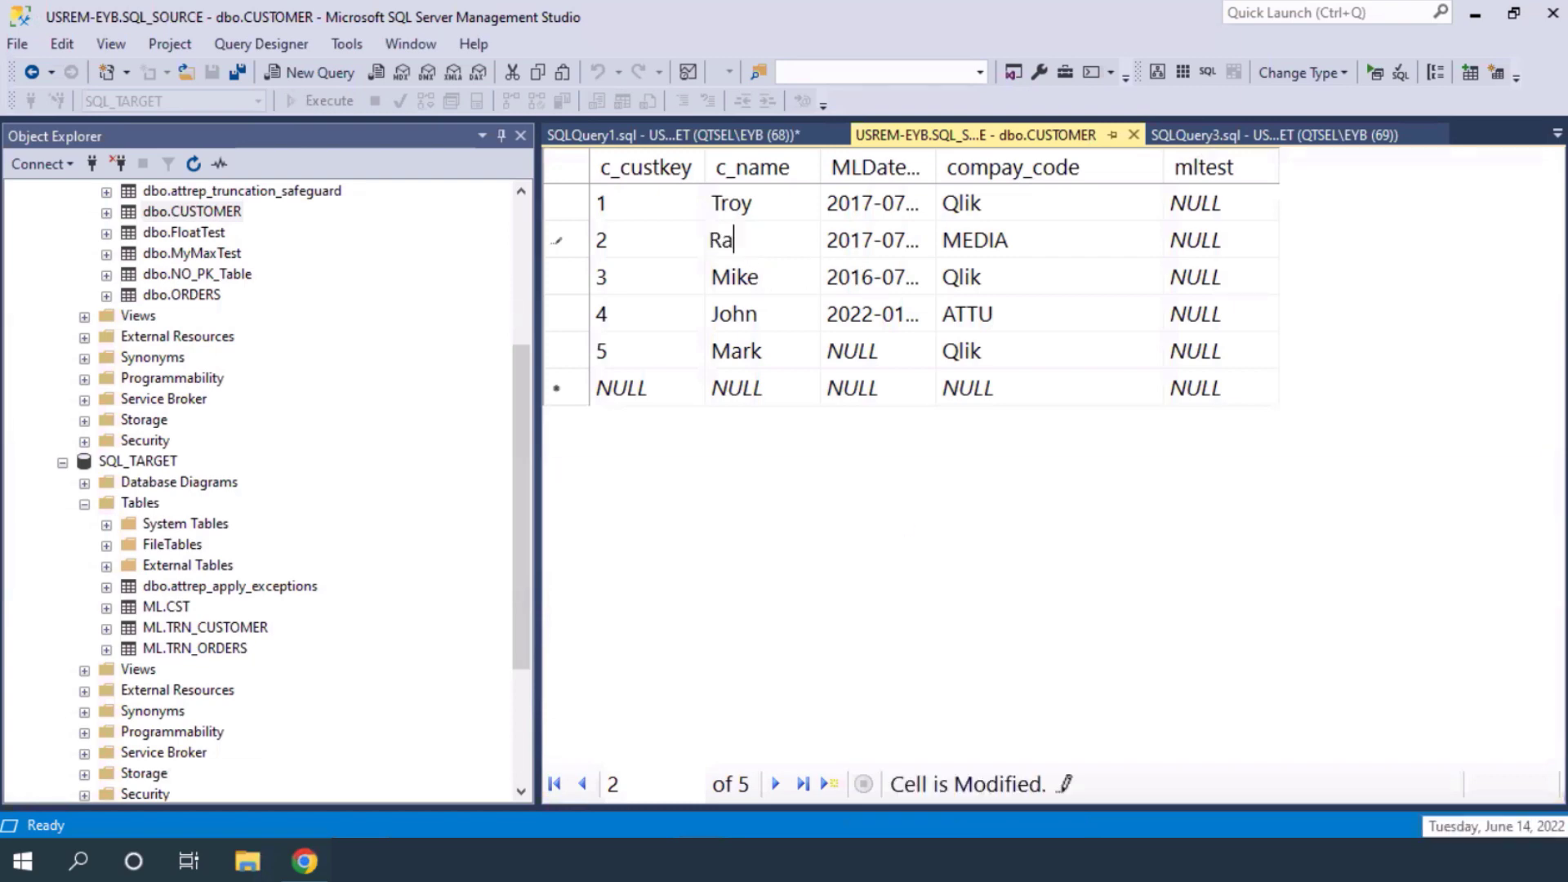
click(735, 351)
text(Amy)
key(Up)
text(Holly)
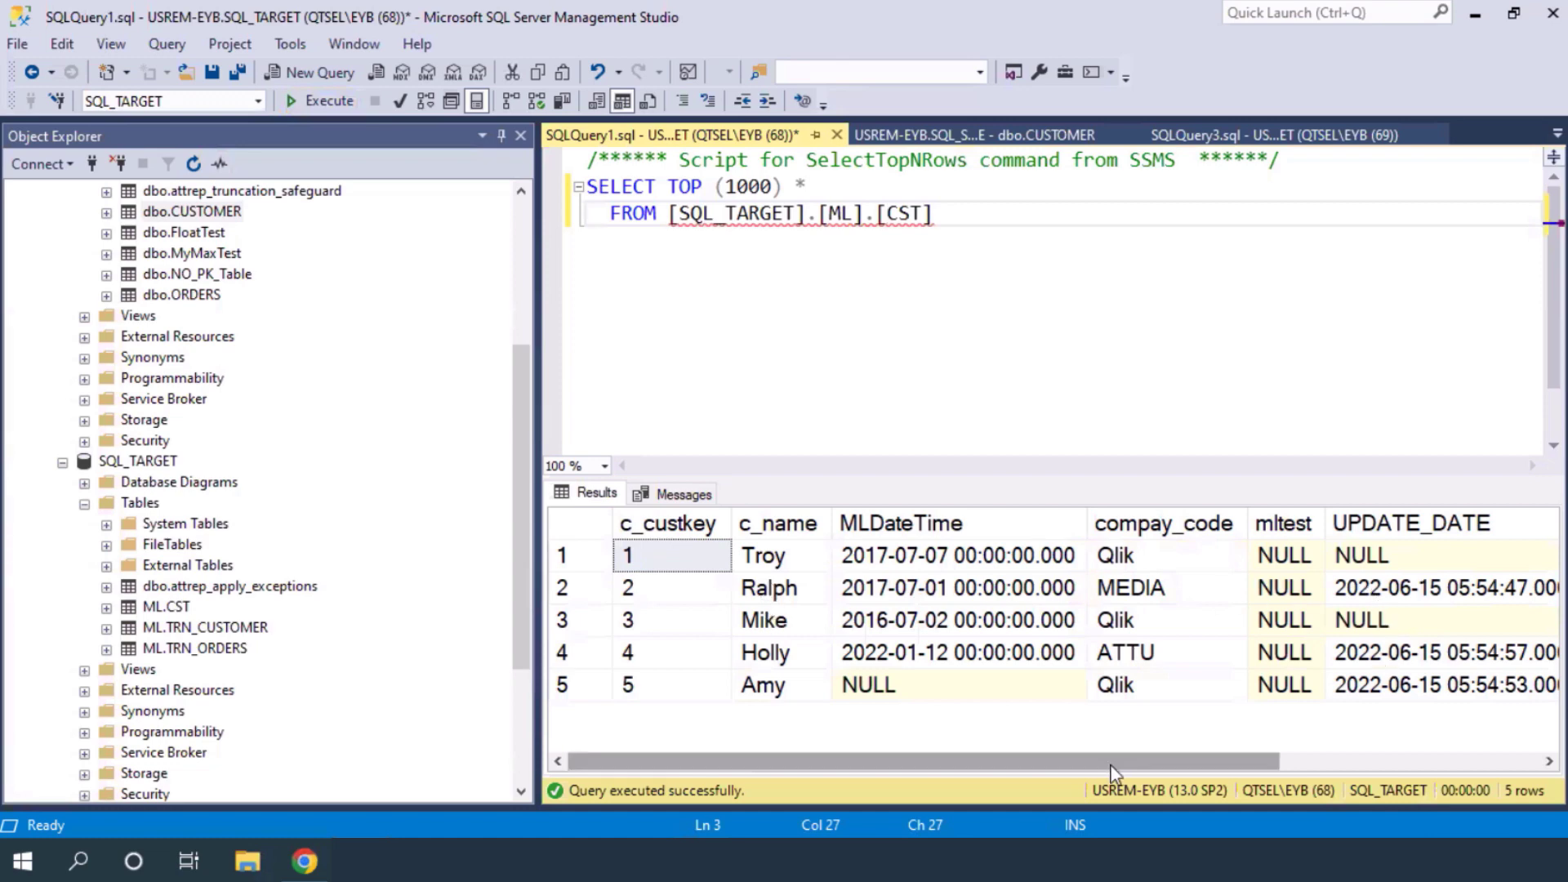
drag(1119, 764, 1551, 760)
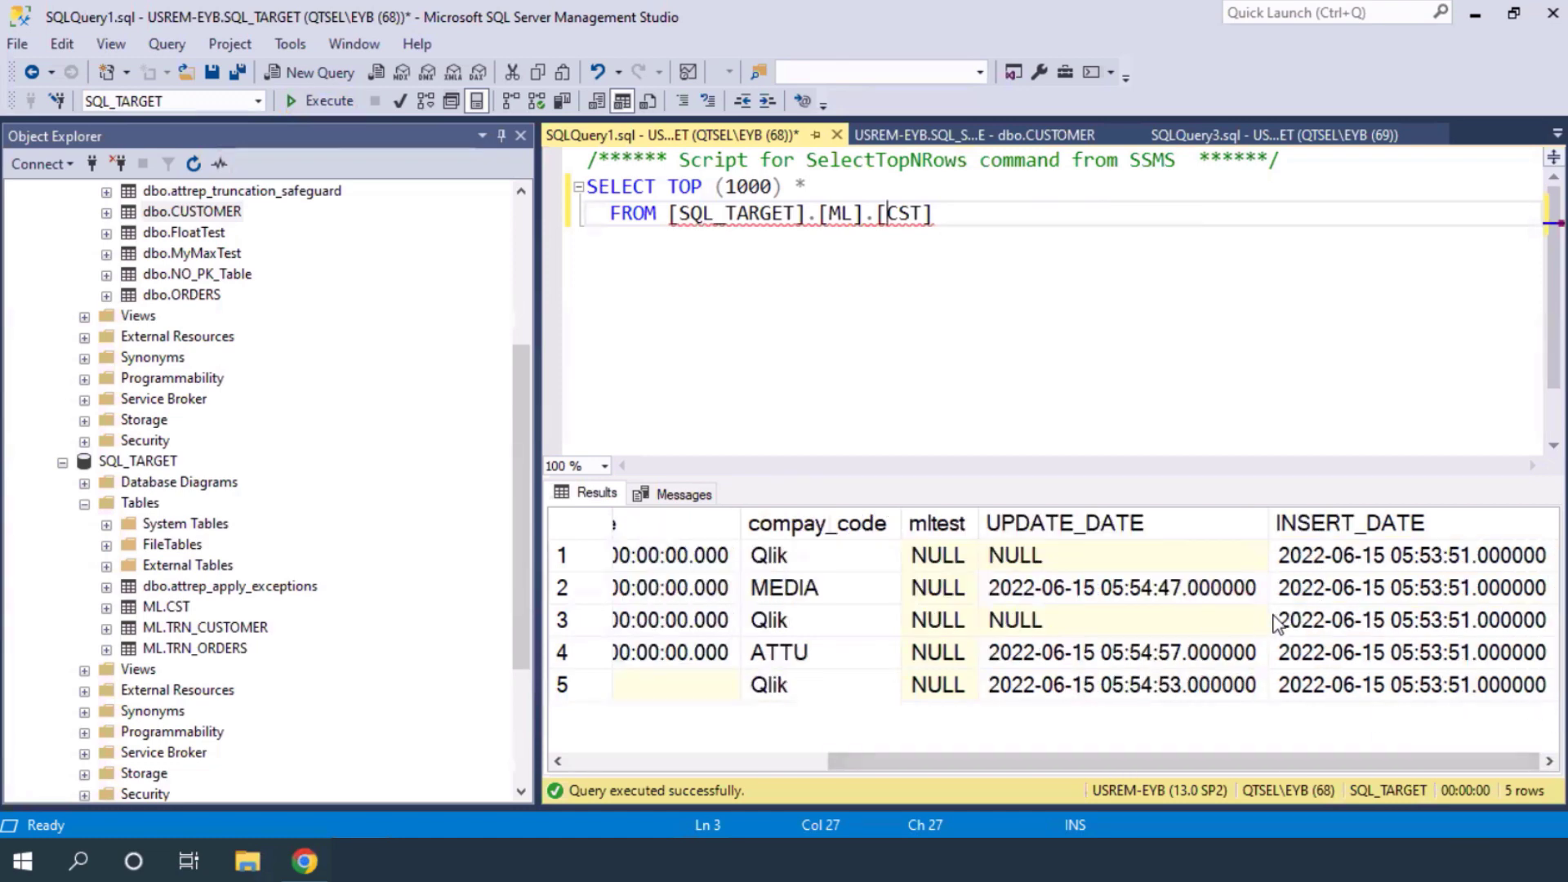
Switch to the Qlik Replicate console, open its online help and search for "lookup".
click(305, 860)
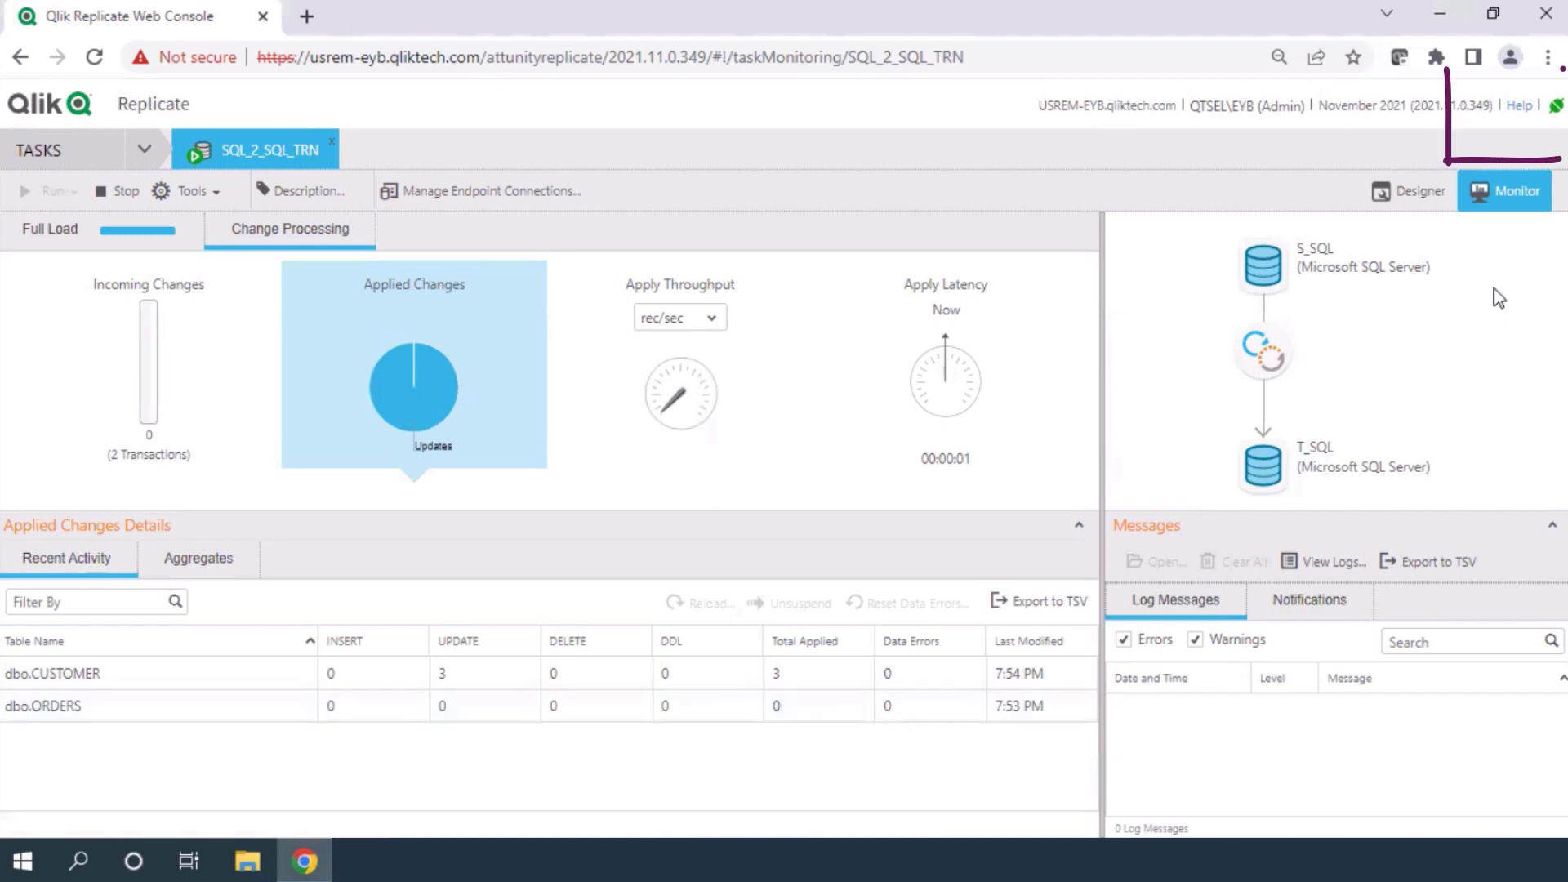
click(1519, 114)
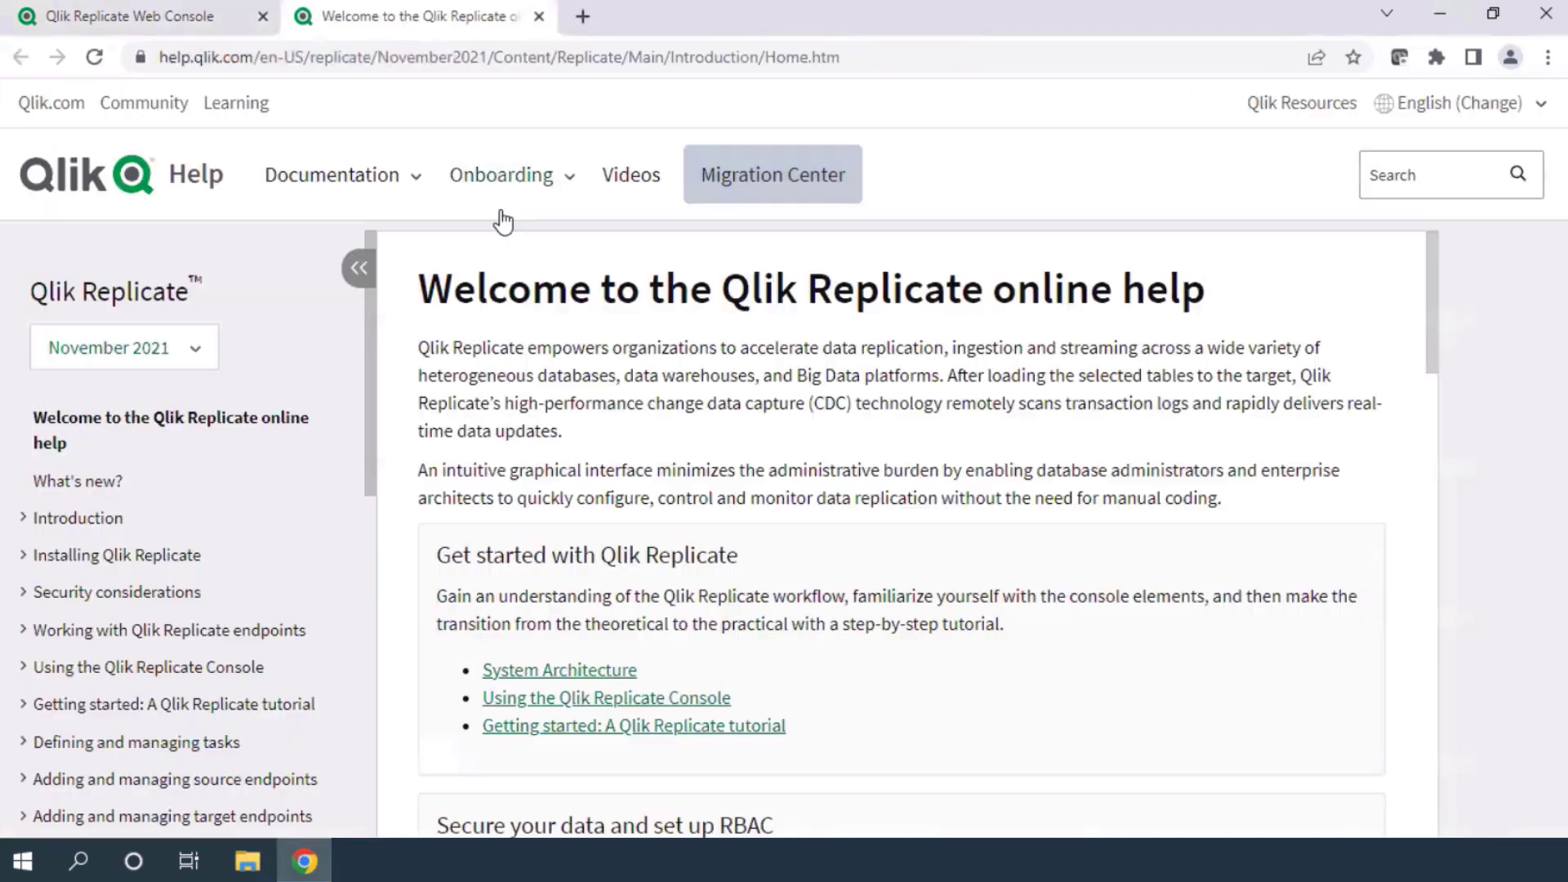
click(1383, 184)
text(lookup)
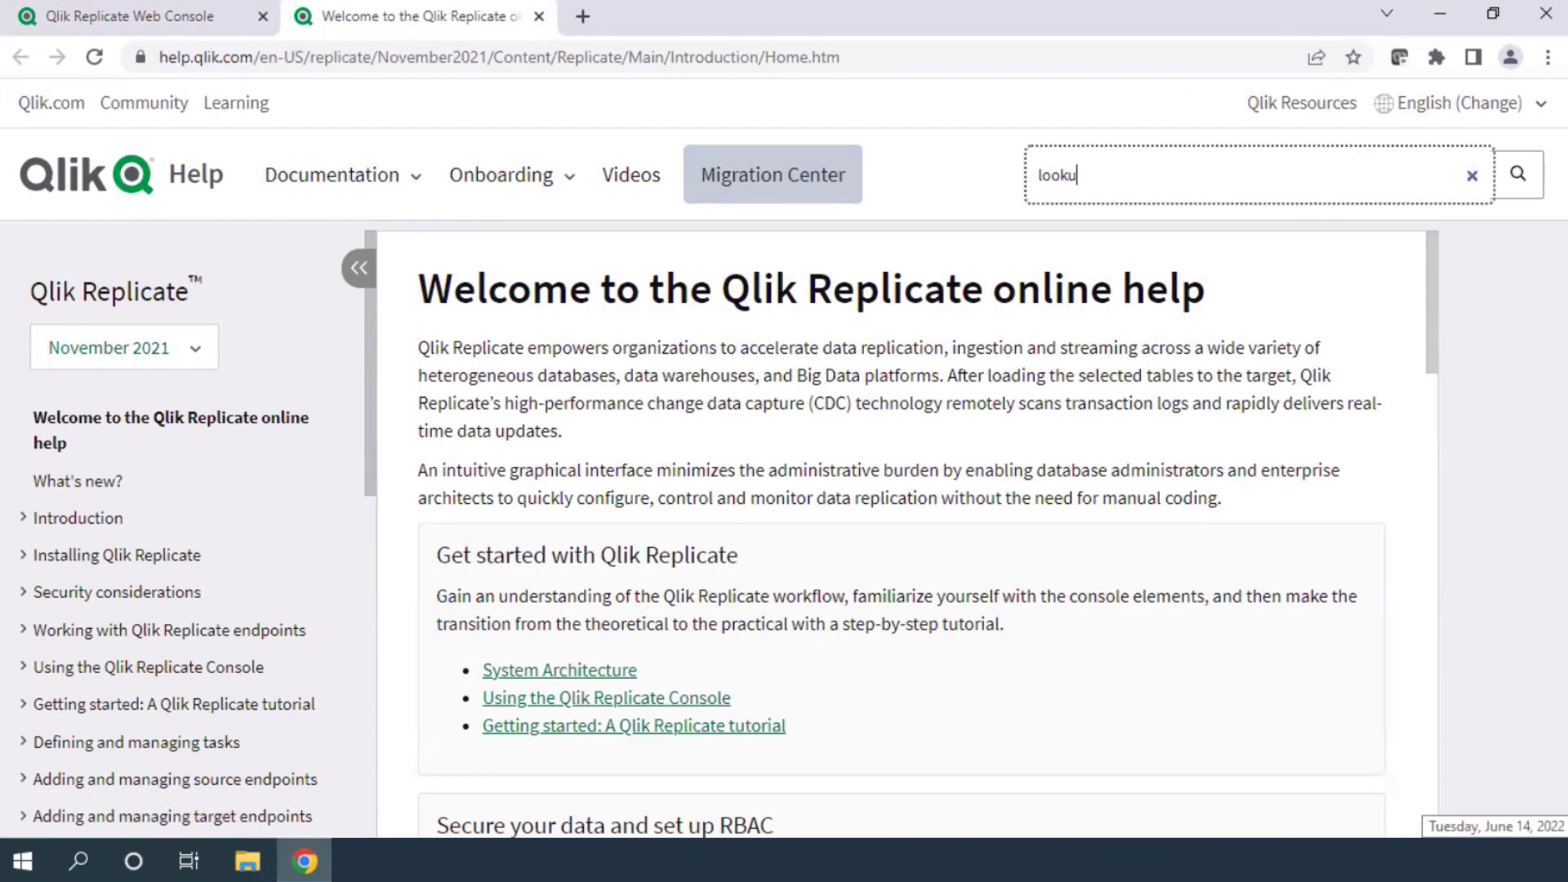
key(Return)
Open the Functions topic for Qlik Replicate November 2021 and go to its Data Enrichment section.
scroll(263, 472, down, 3)
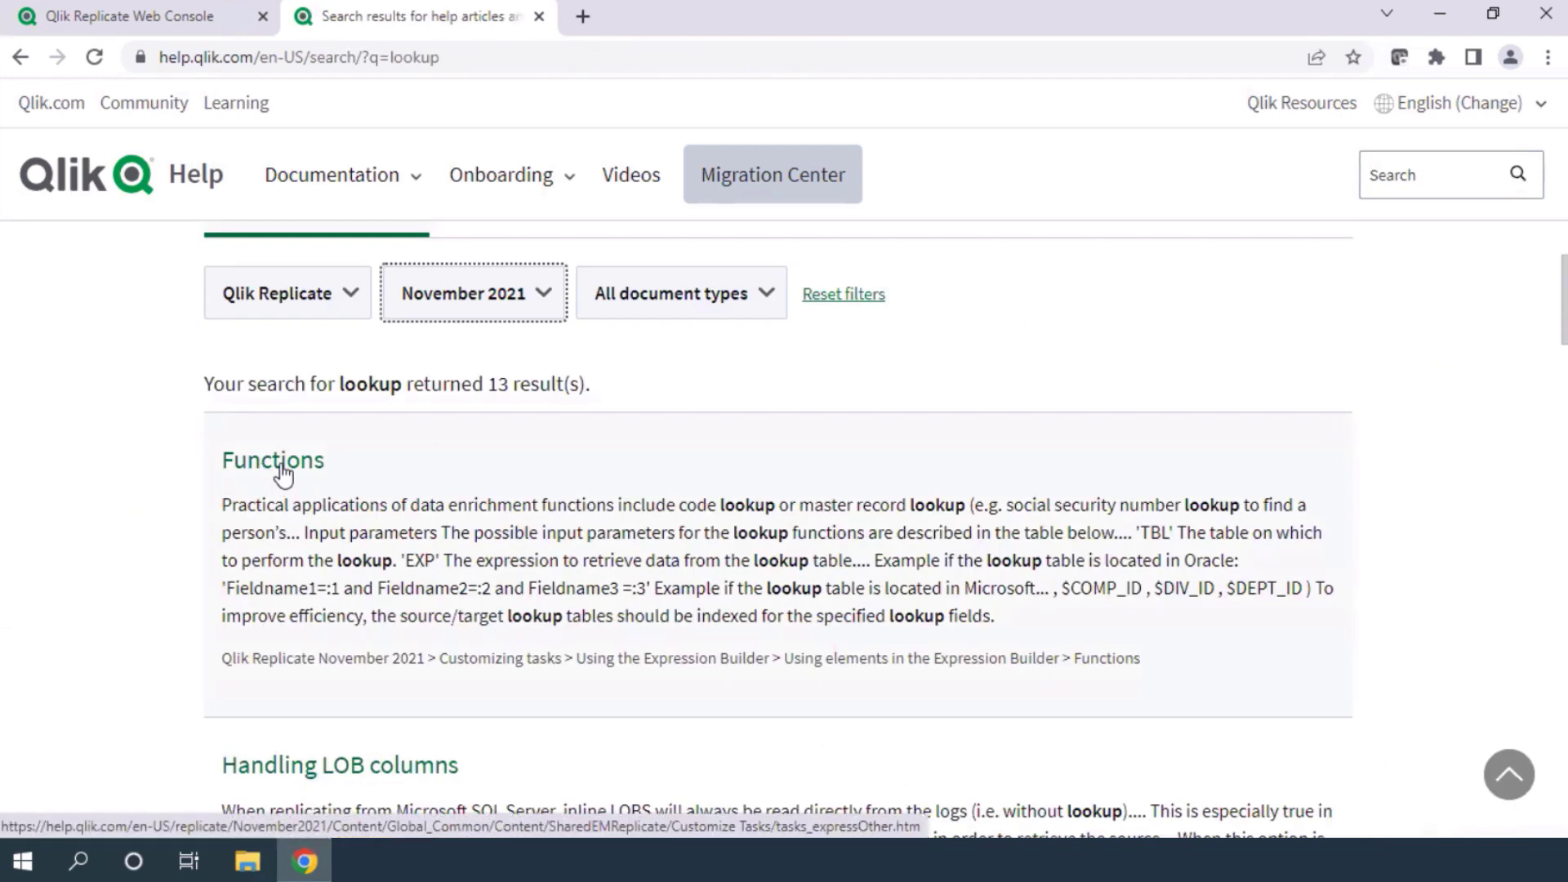
click(265, 472)
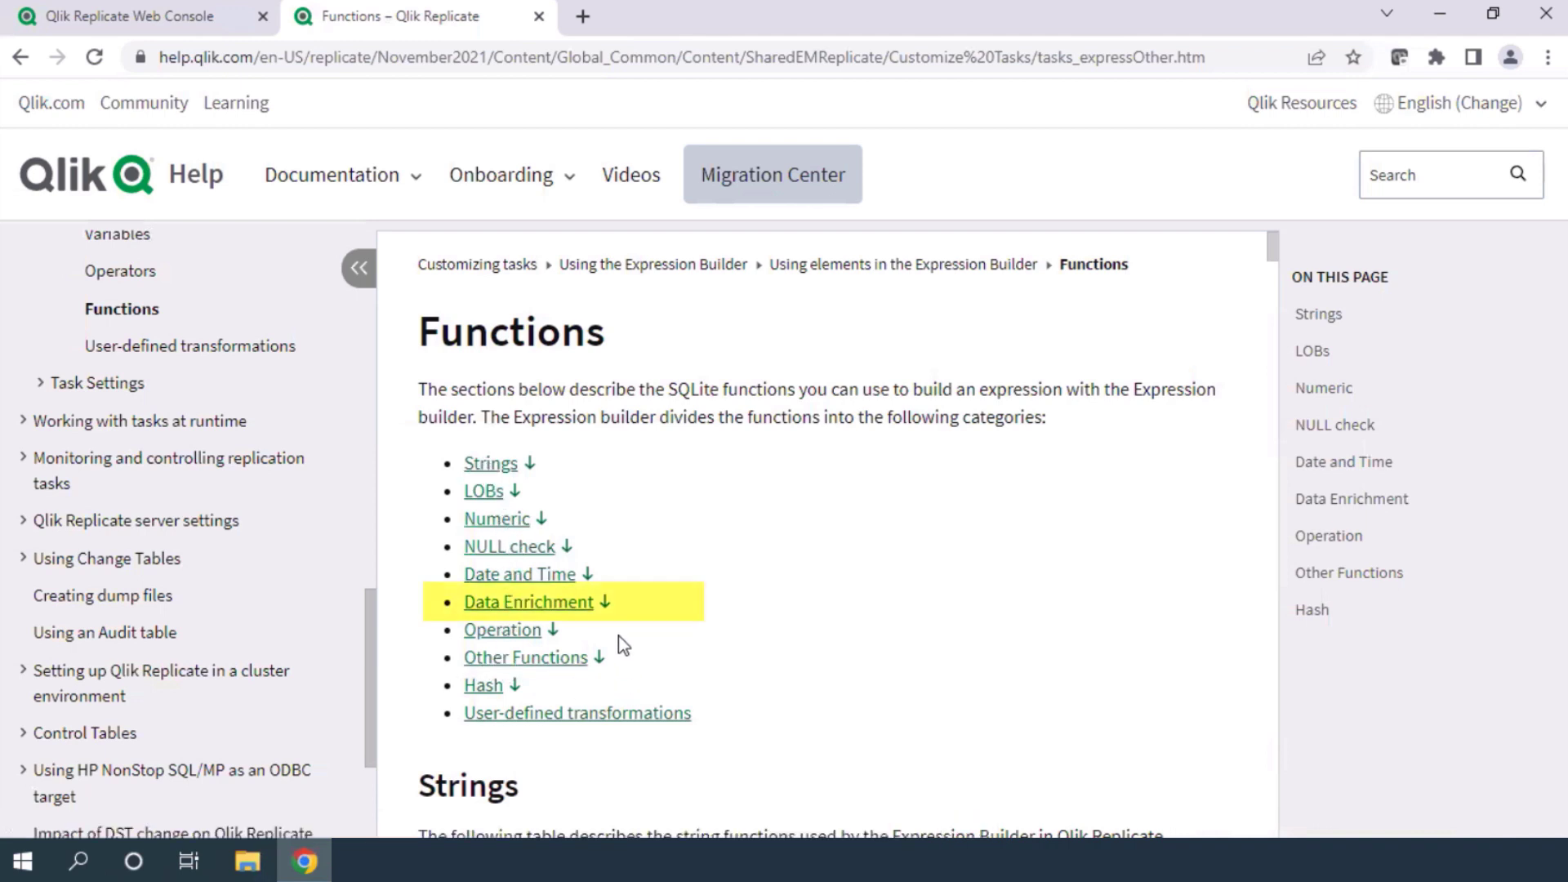
click(493, 609)
scroll(513, 645, down, 4)
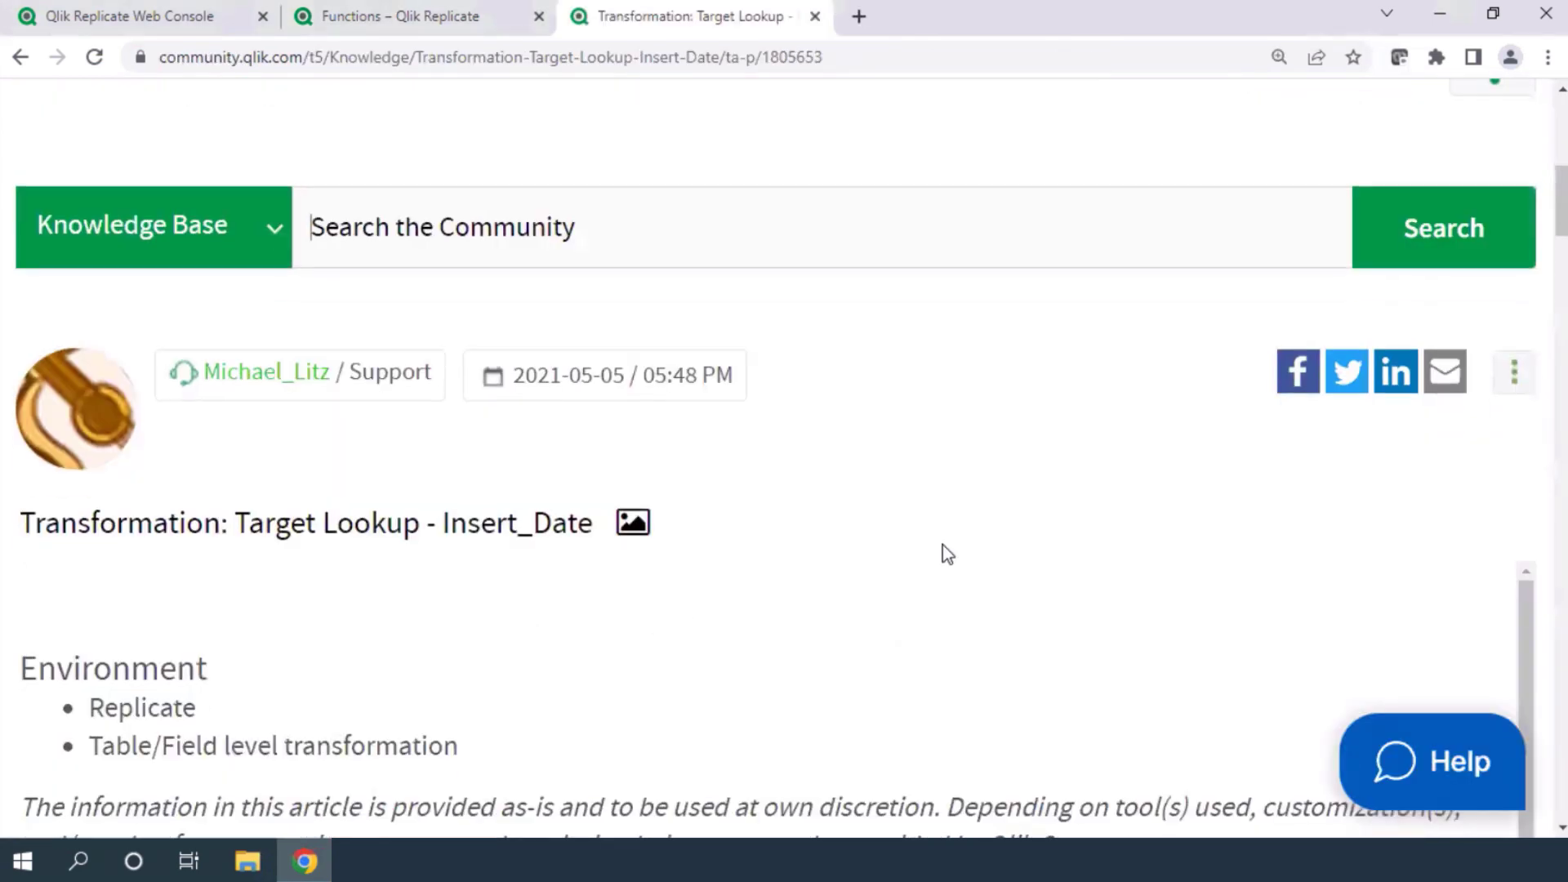
Examine the target_lookup syntax, parameters, notes and complete transformation code in the Qlik Community article "Transformation: Target Lookup - Insert_Date".
scroll(945, 550, down, 1)
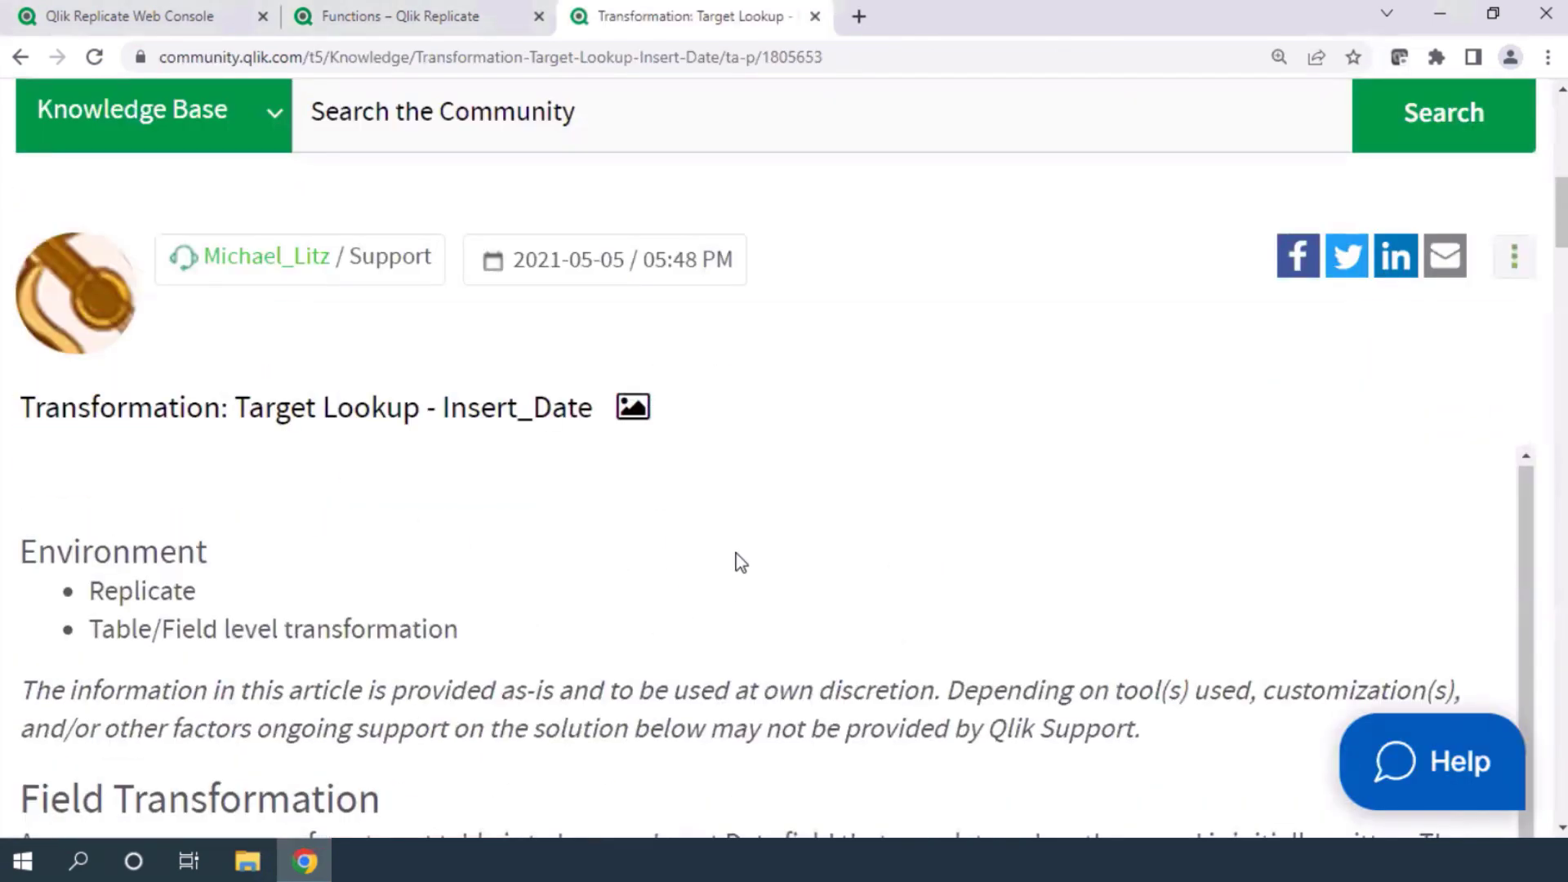
drag(1562, 233, 1561, 275)
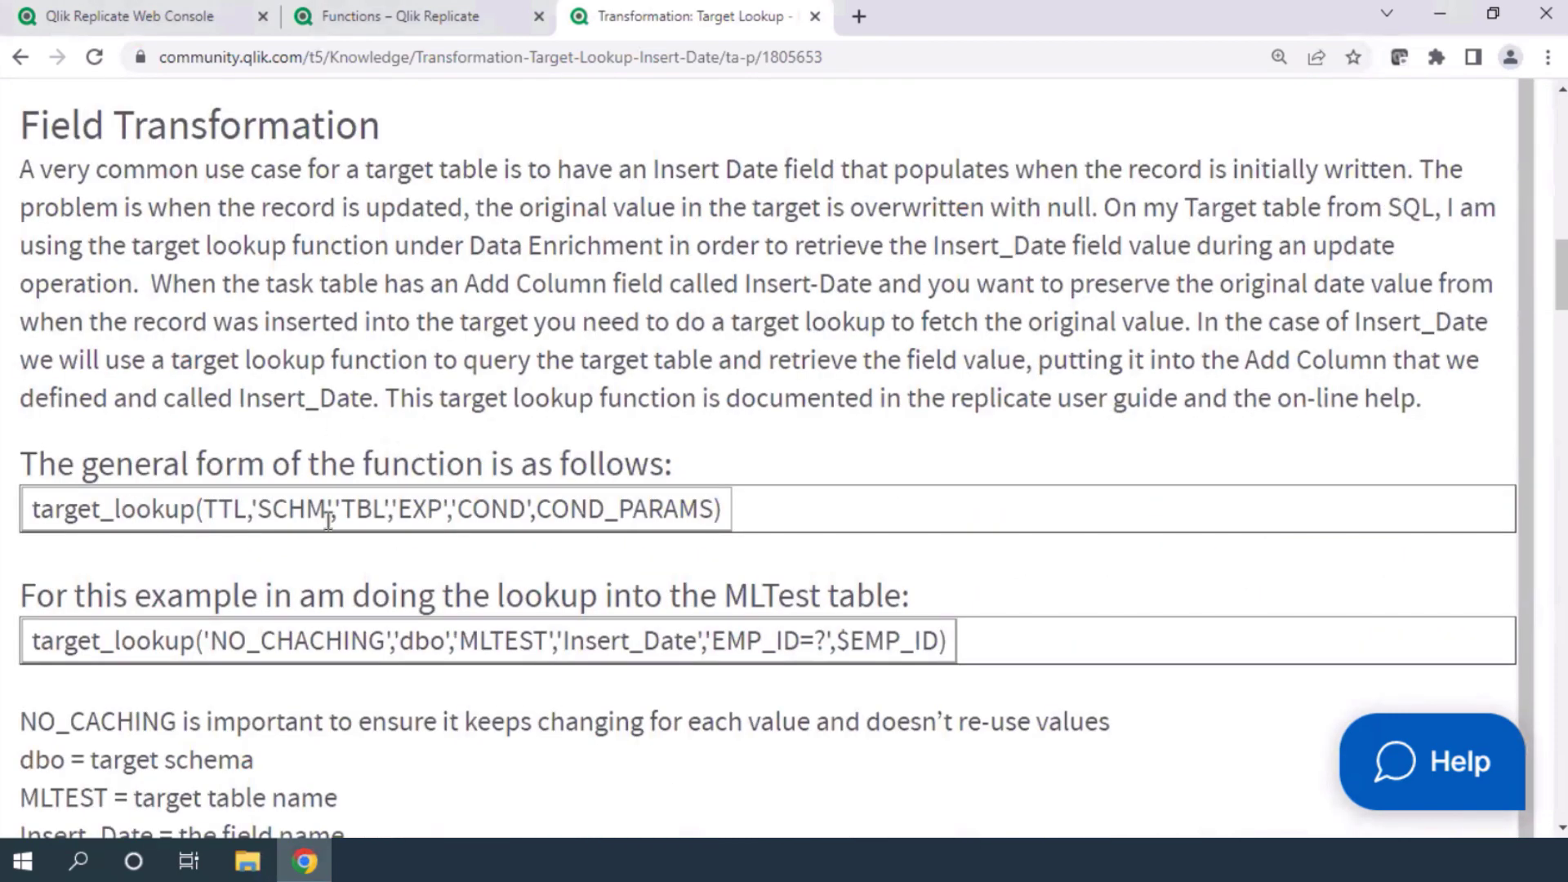
mouse_move(1560, 285)
mouse_down()
mouse_move(1561, 327)
mouse_move(1561, 313)
mouse_up()
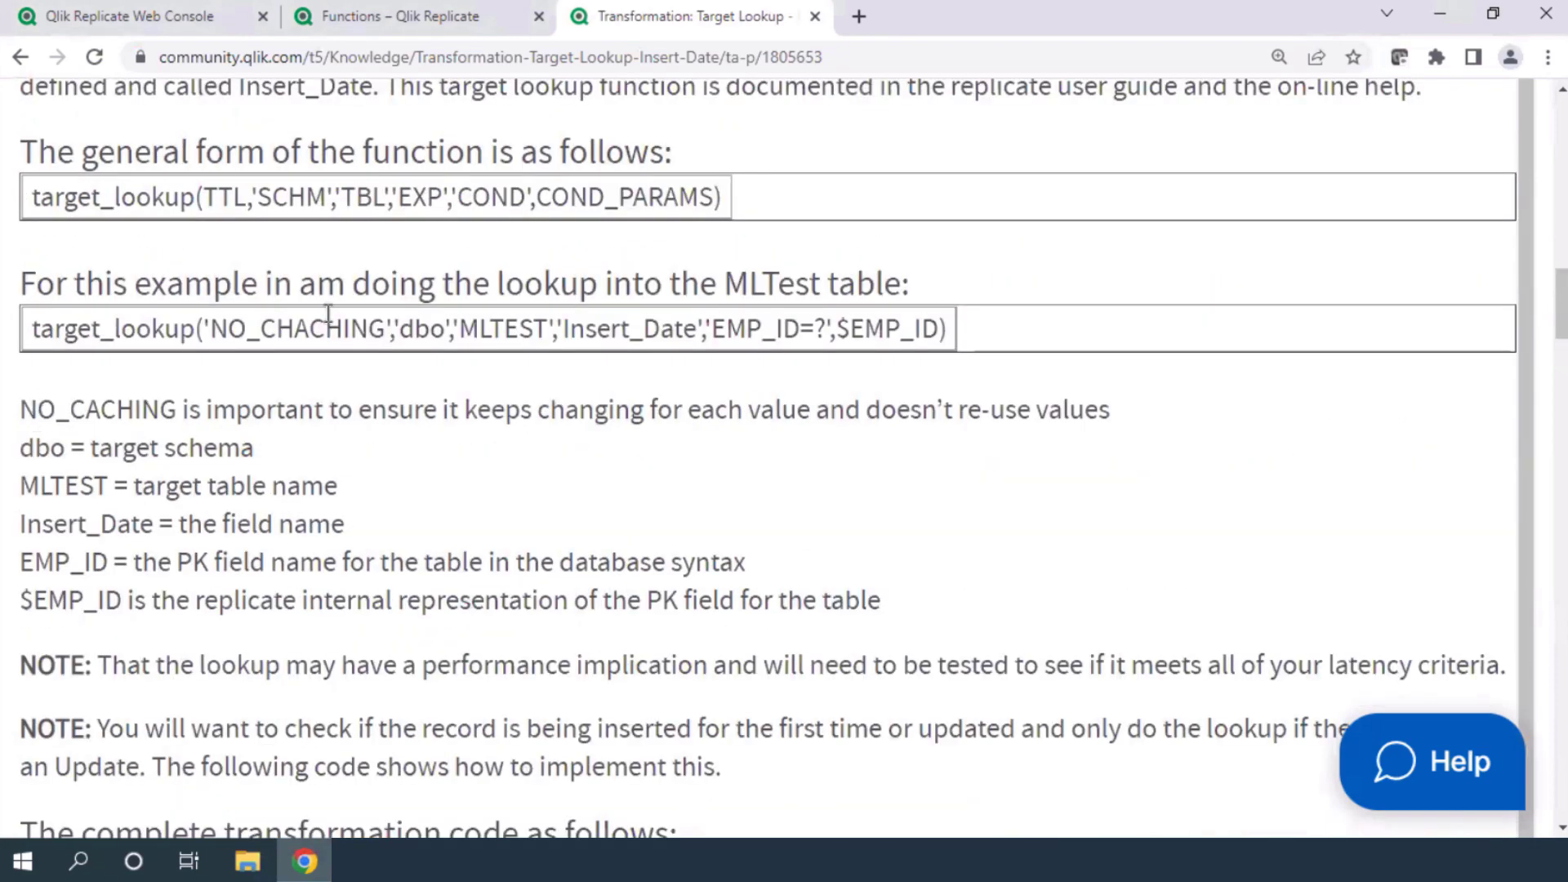
scroll(184, 556, down, 3)
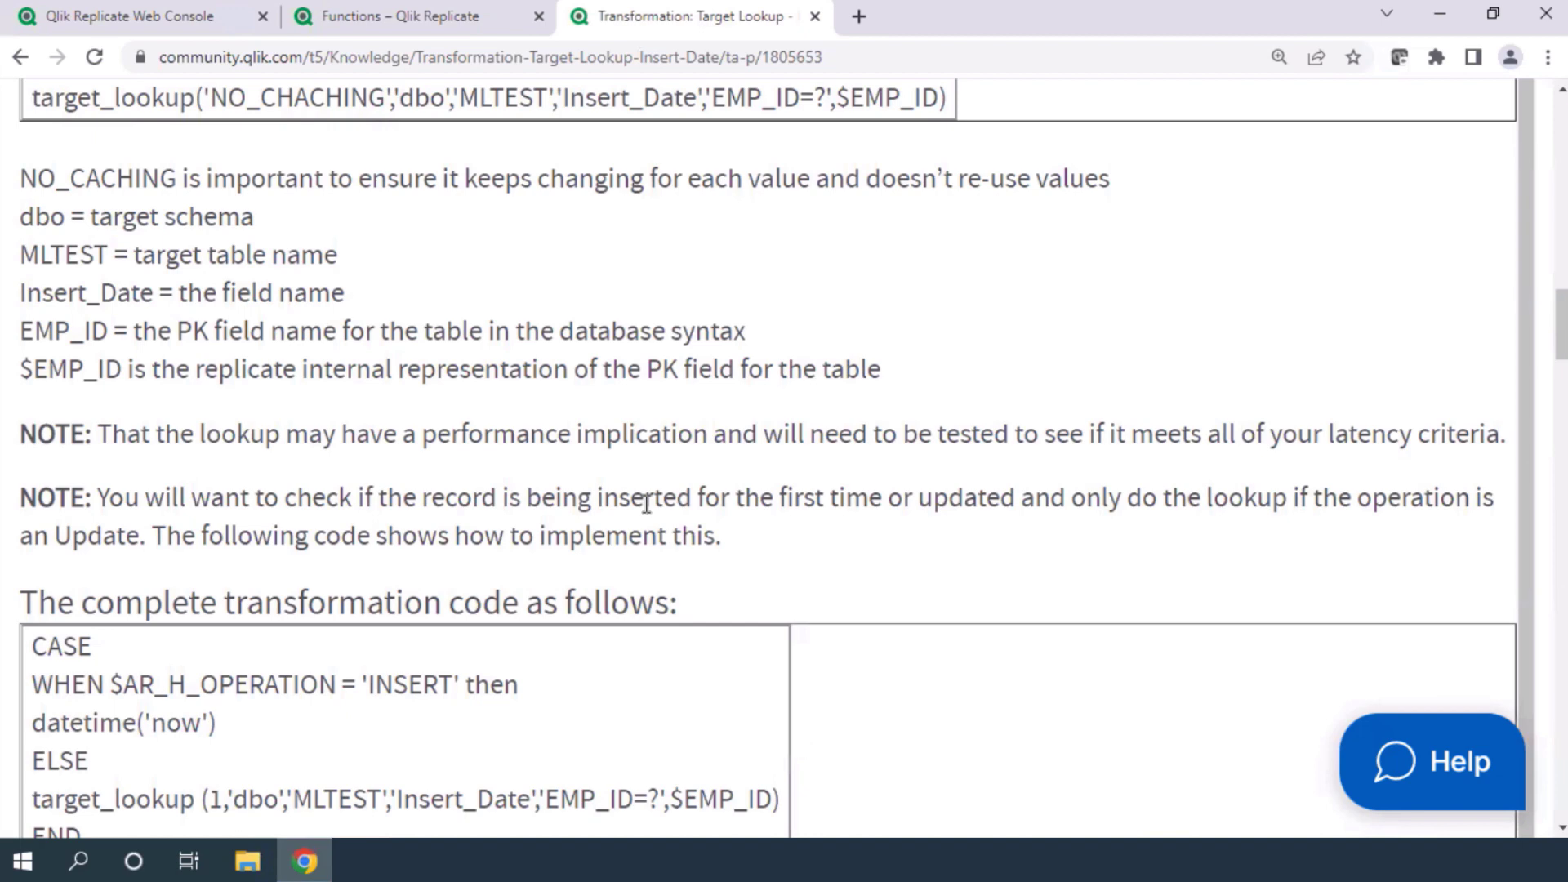
scroll(223, 586, down, 3)
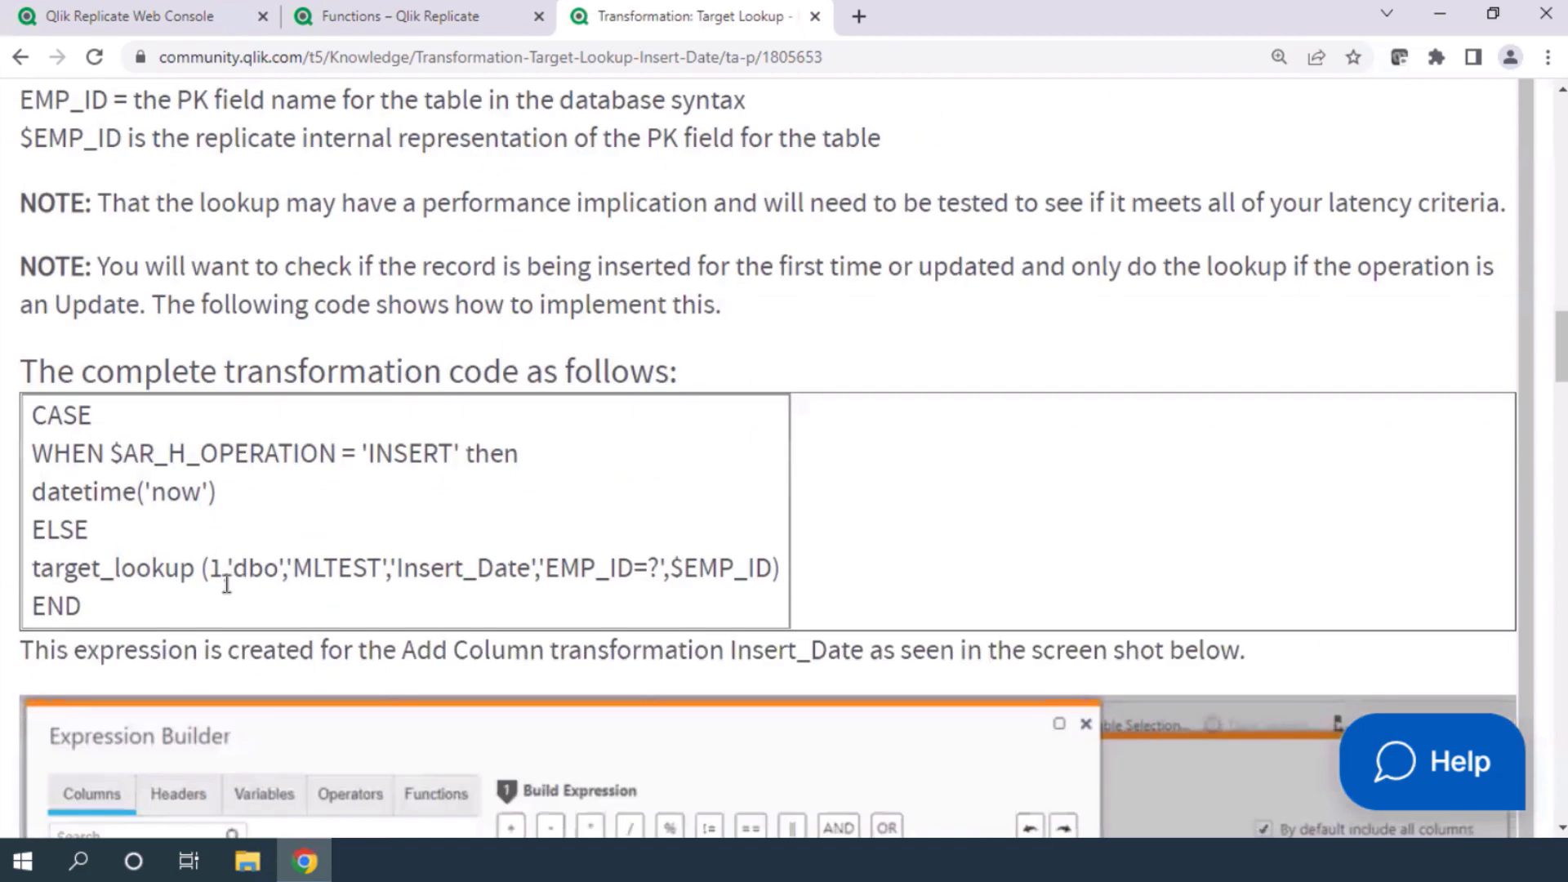
drag(35, 418, 161, 605)
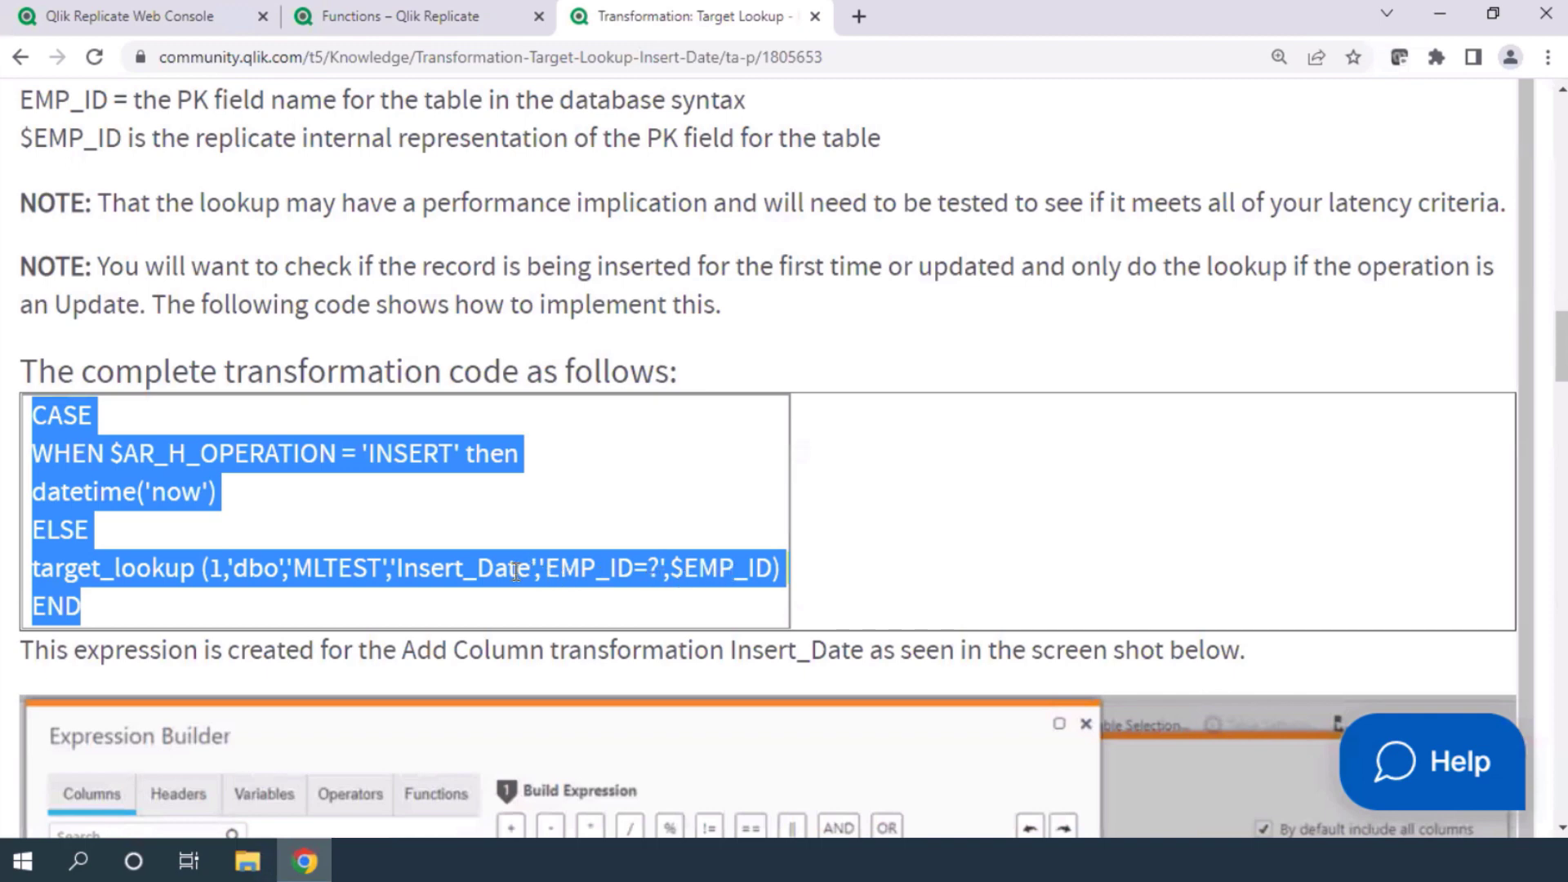
scroll(497, 547, down, 1)
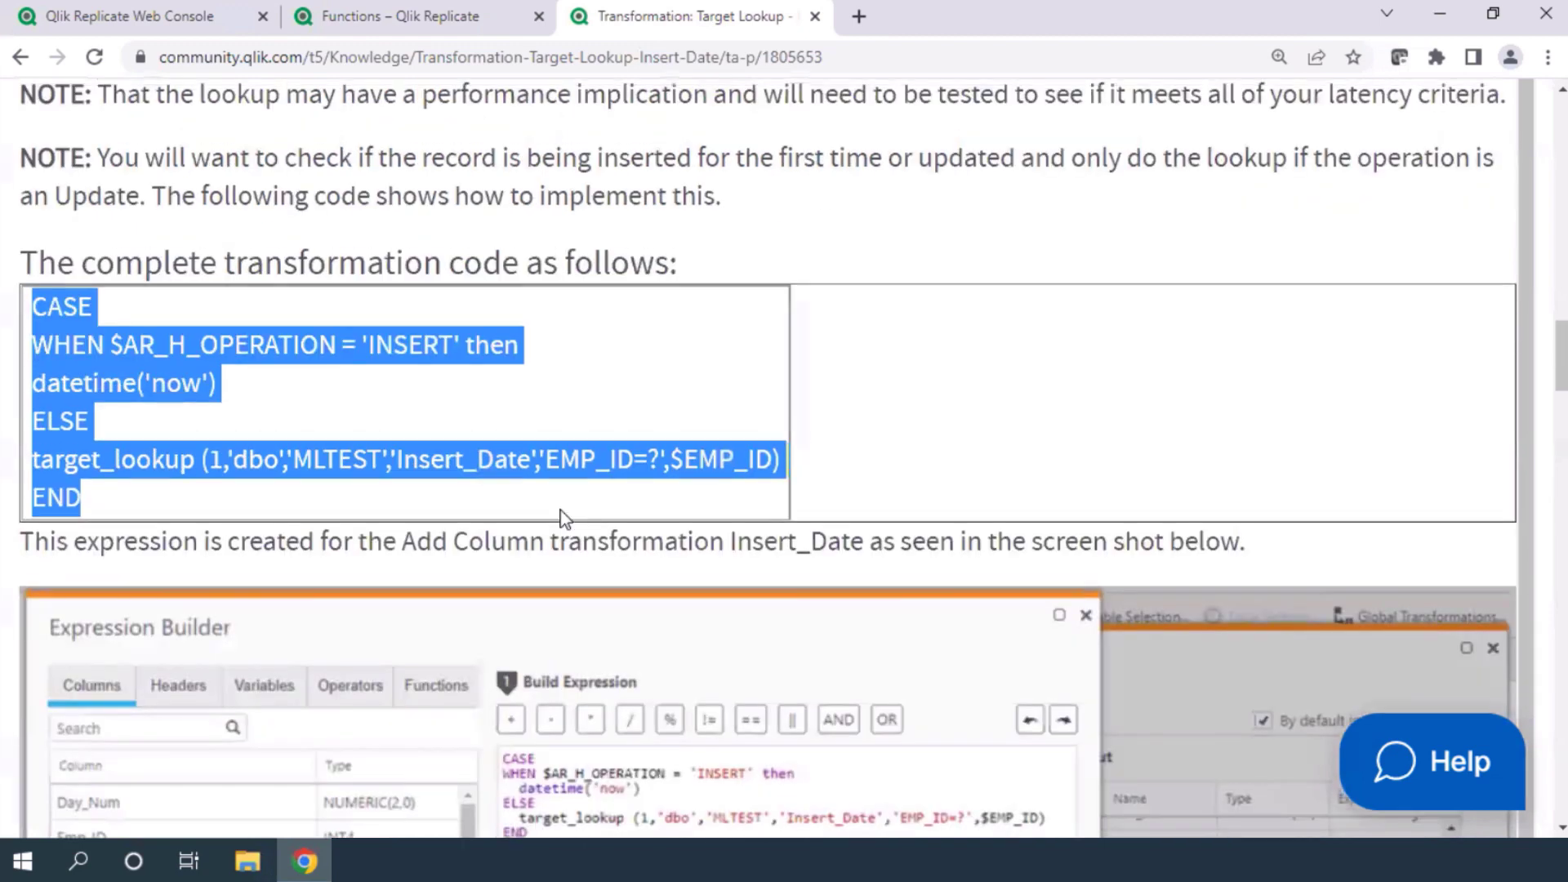
scroll(562, 510, up, 4)
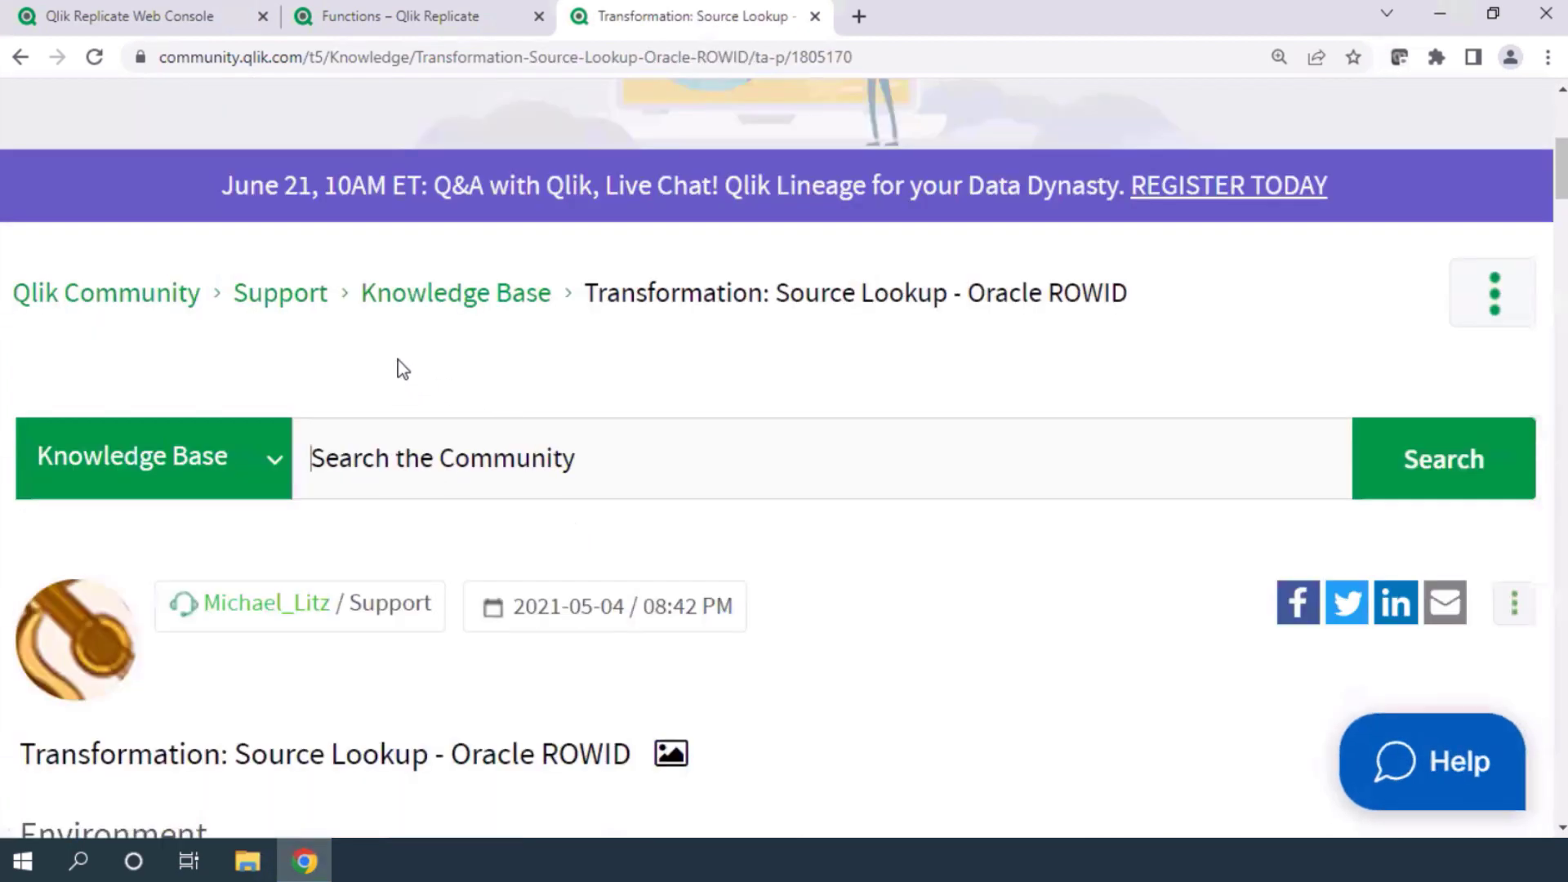
Read the source_lookup syntax, Employees example and notes in the Qlik Community article "Transformation: Source Lookup - Oracle ROWID".
scroll(397, 359, down, 3)
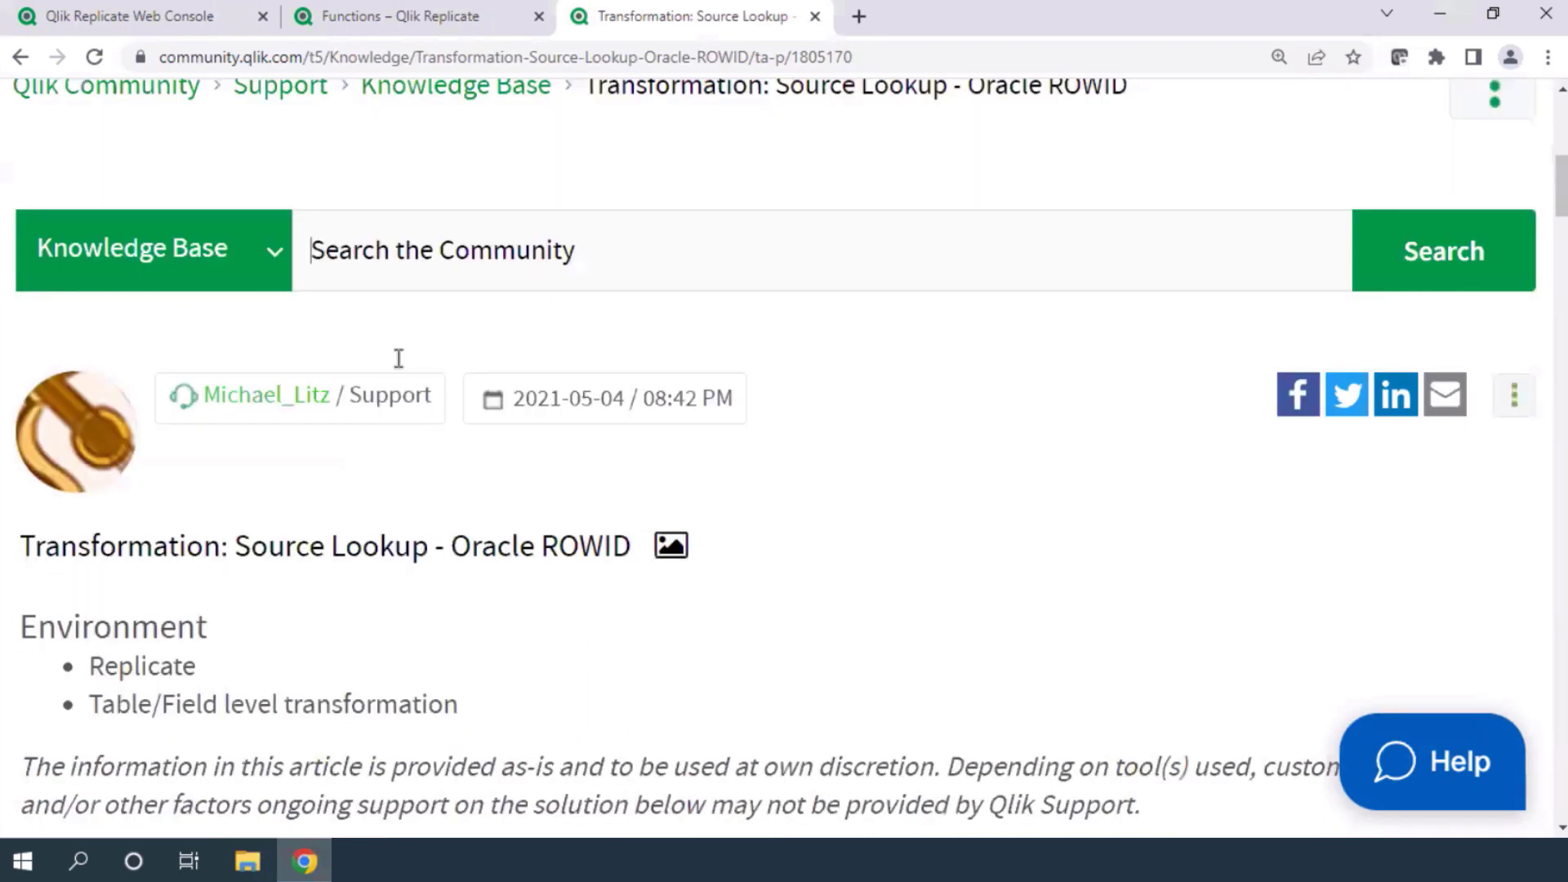
scroll(380, 467, down, 3)
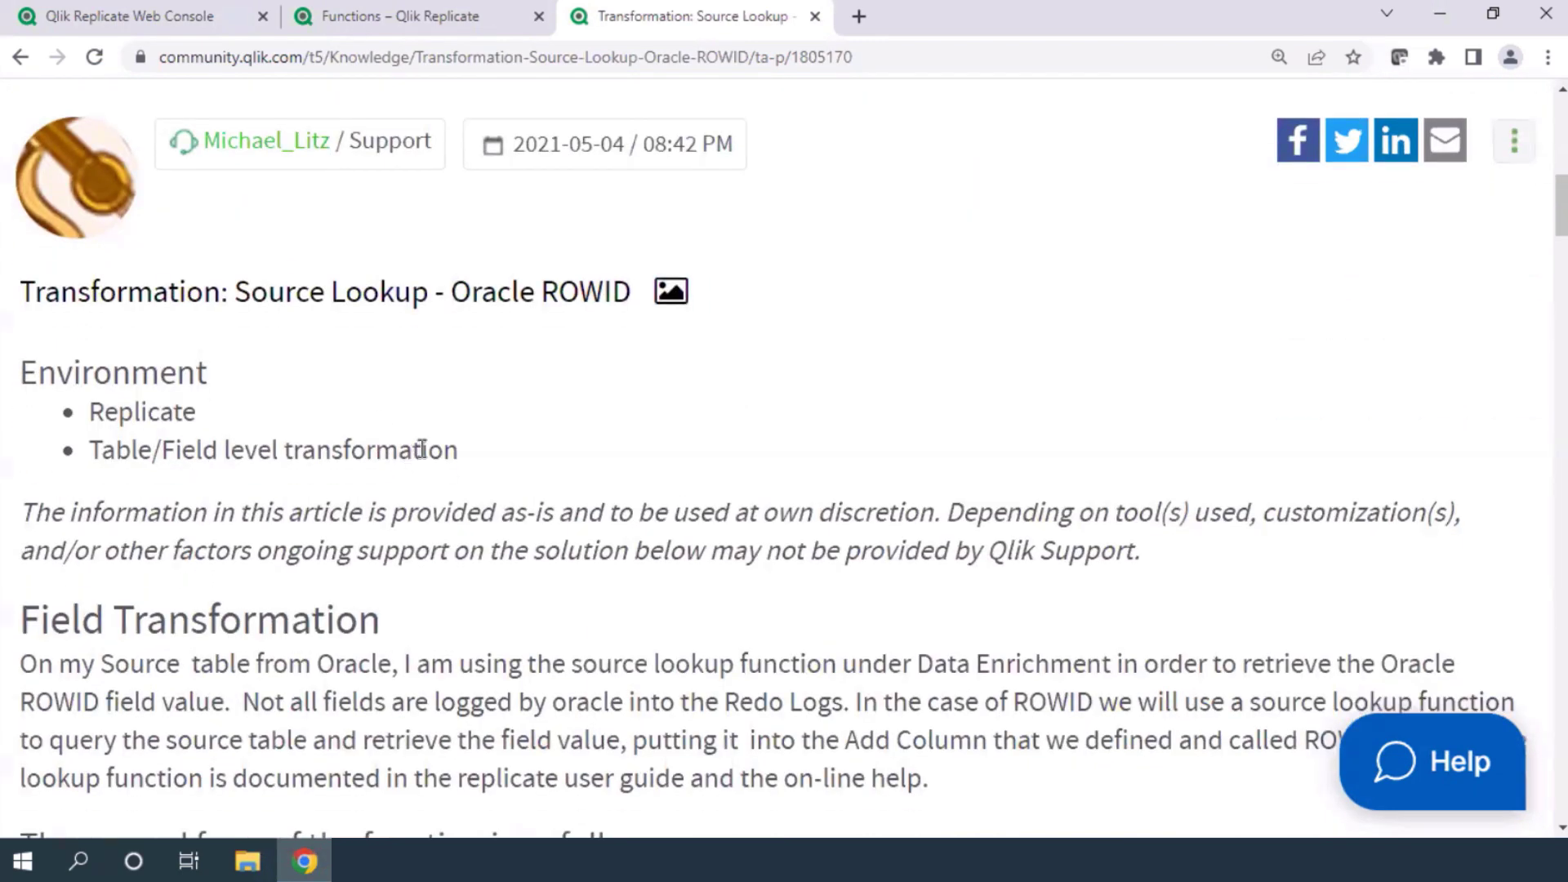
scroll(420, 450, down, 5)
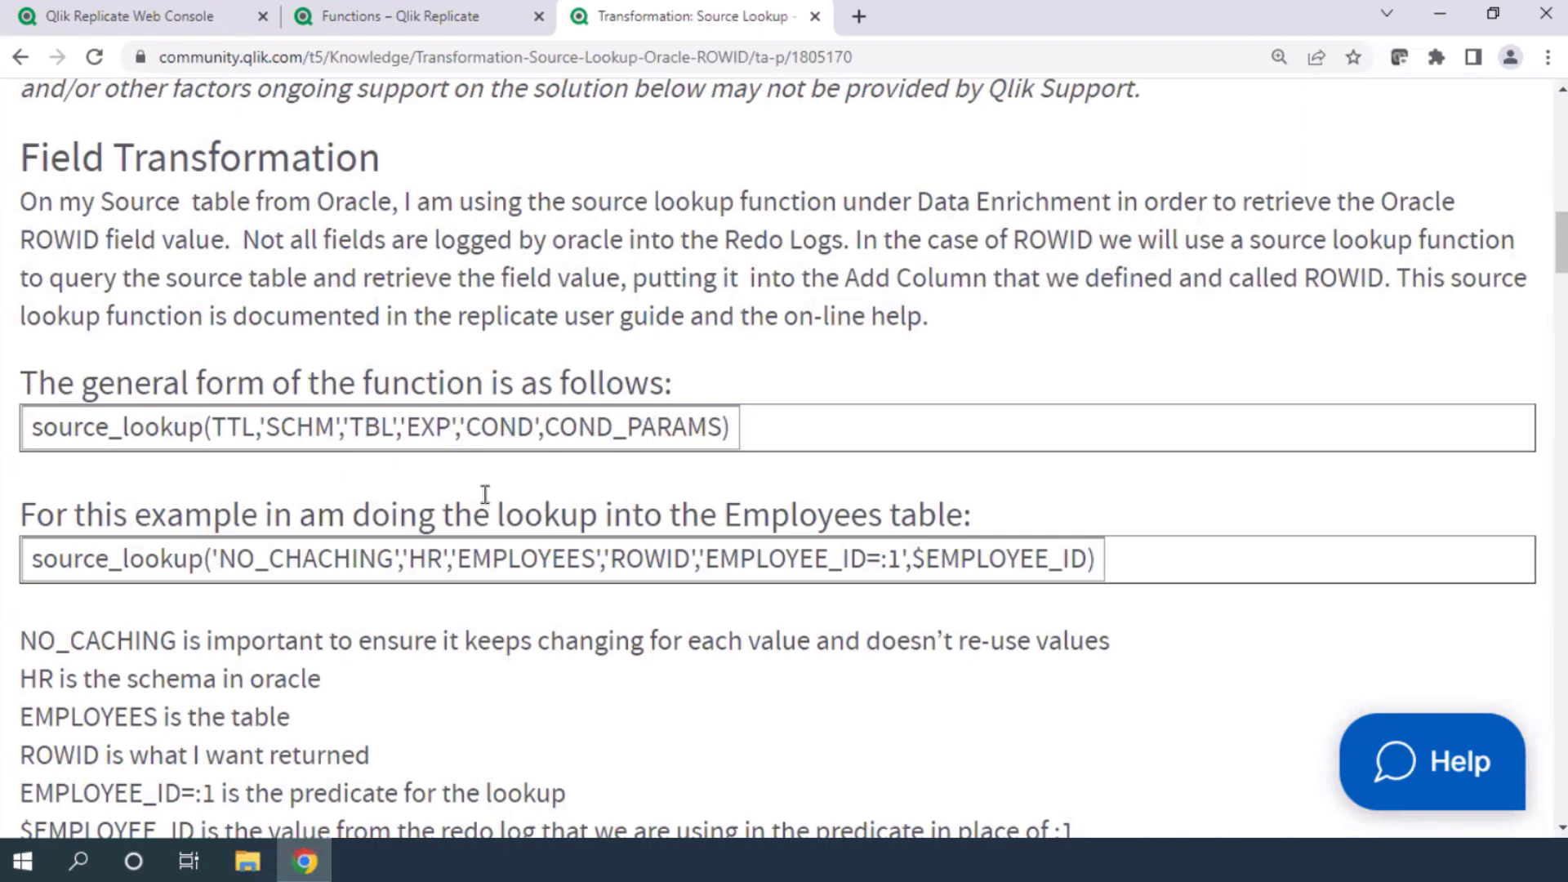
scroll(421, 512, down, 3)
scroll(420, 513, down, 3)
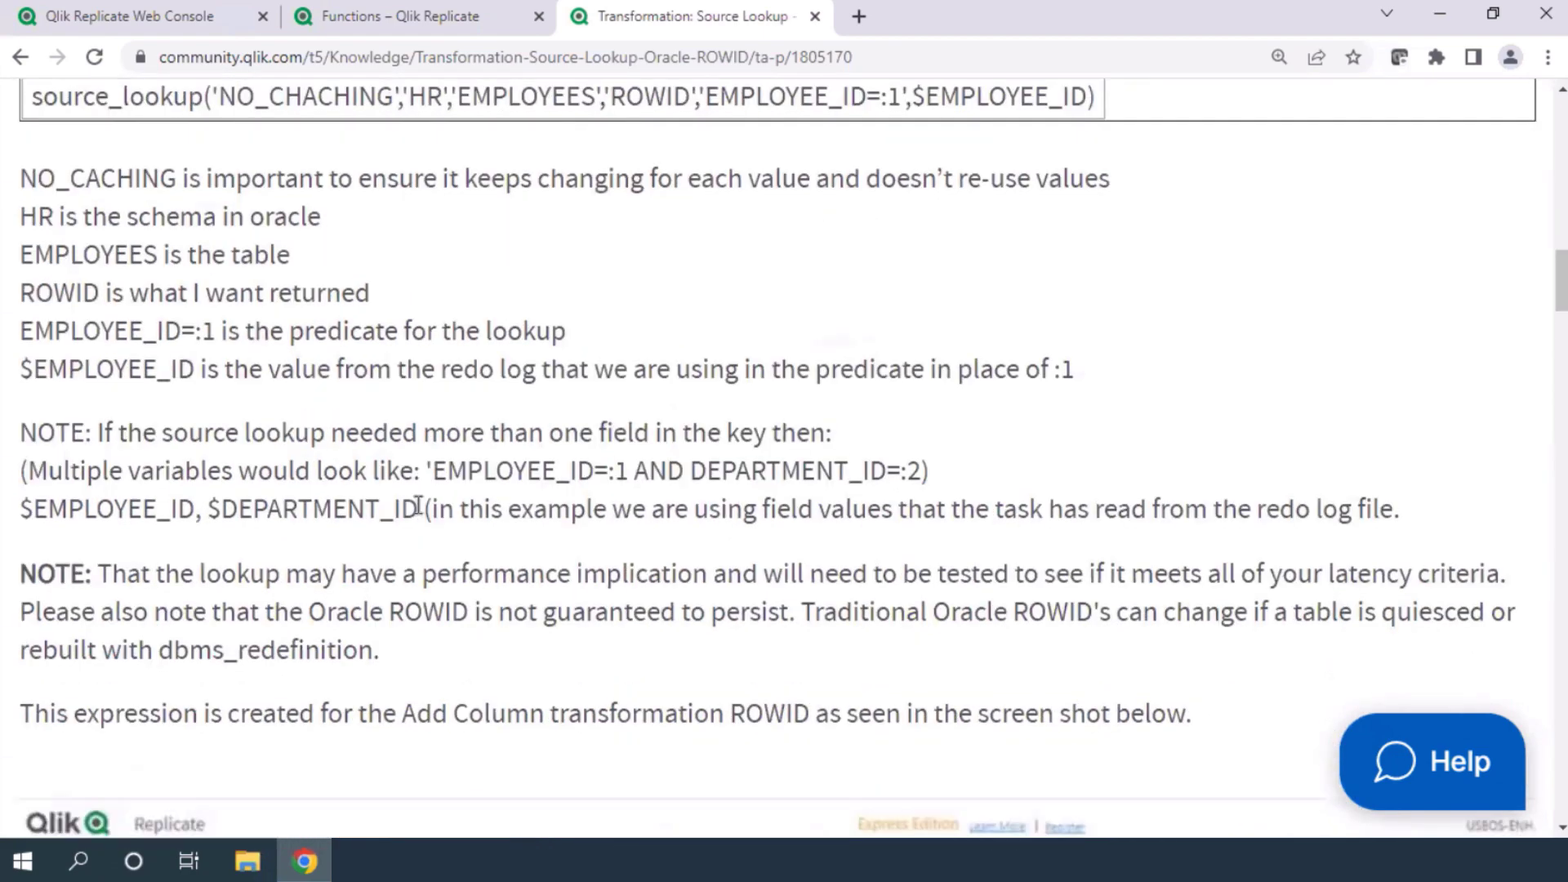
scroll(418, 506, down, 5)
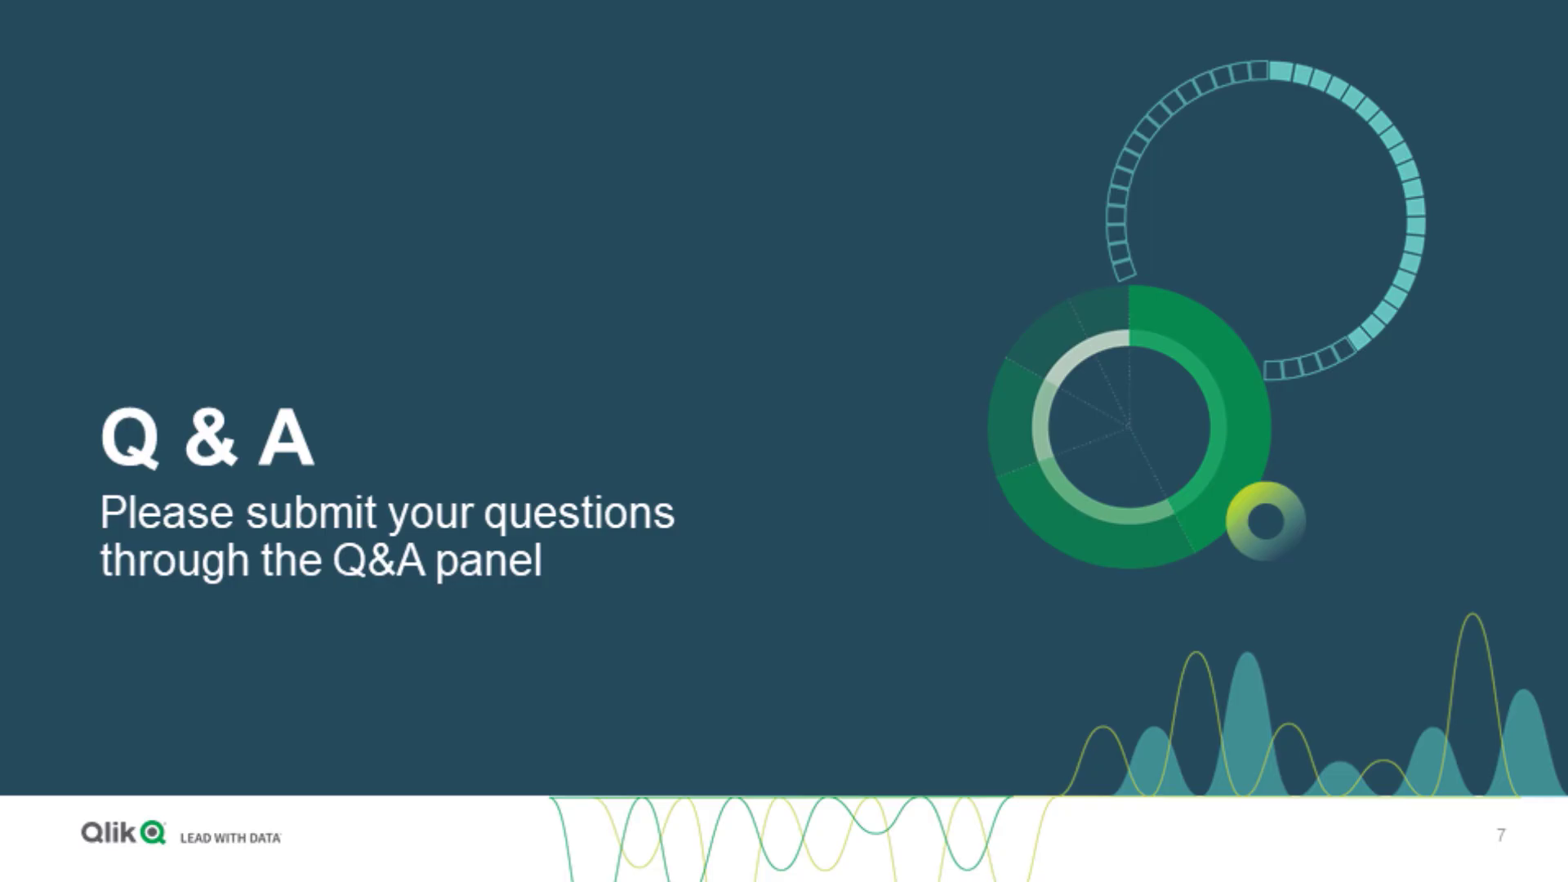